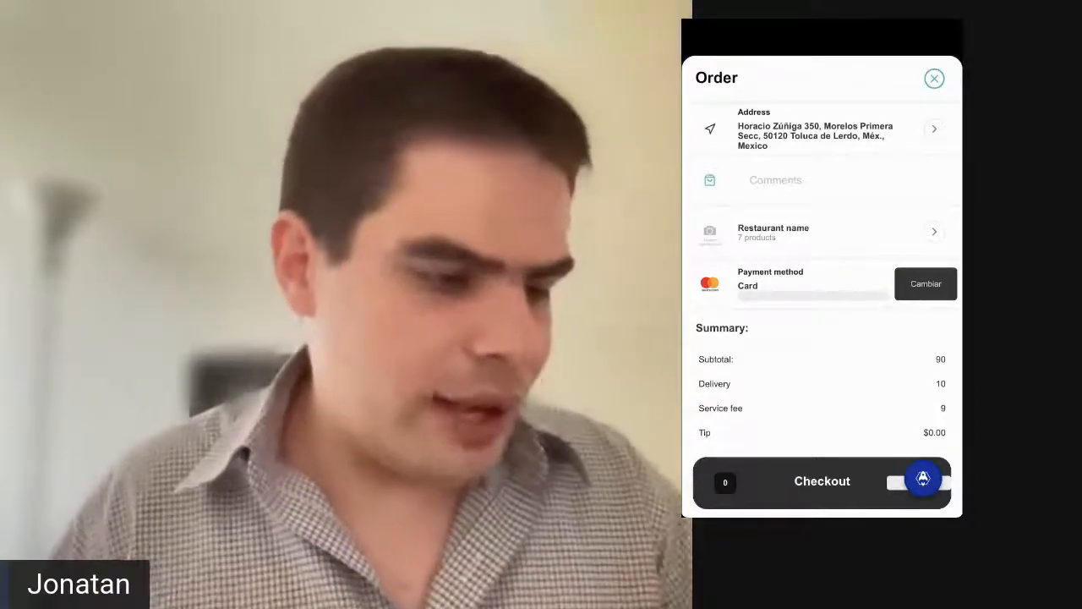
Change the order's delivery address by searching for "Re", choosing the second suggestion and saving its map location, and view the updated summary
scroll(822, 279, down, 1)
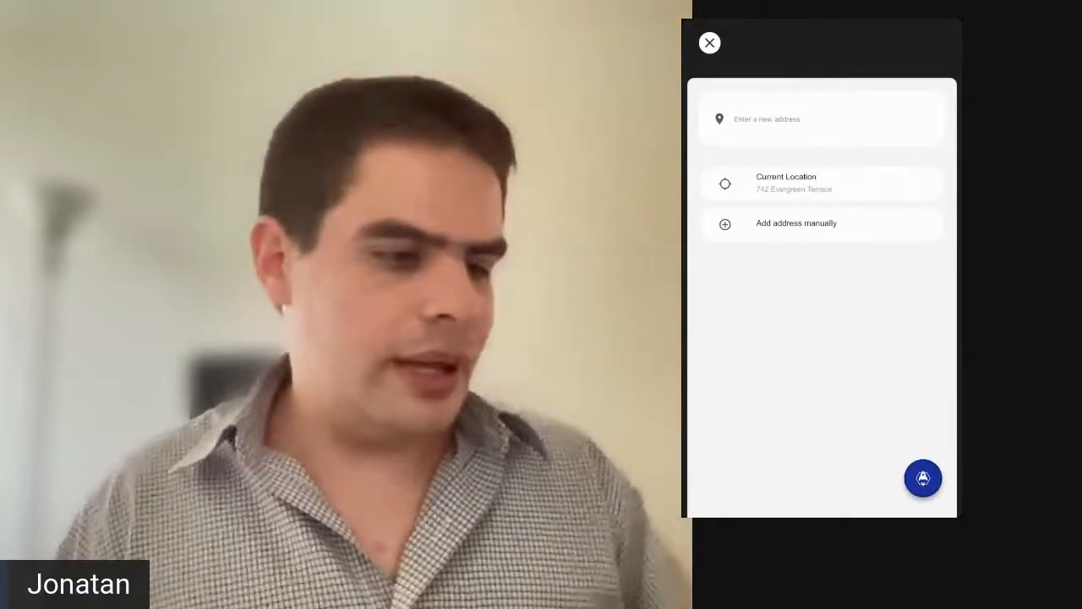
click(767, 119)
text(Re)
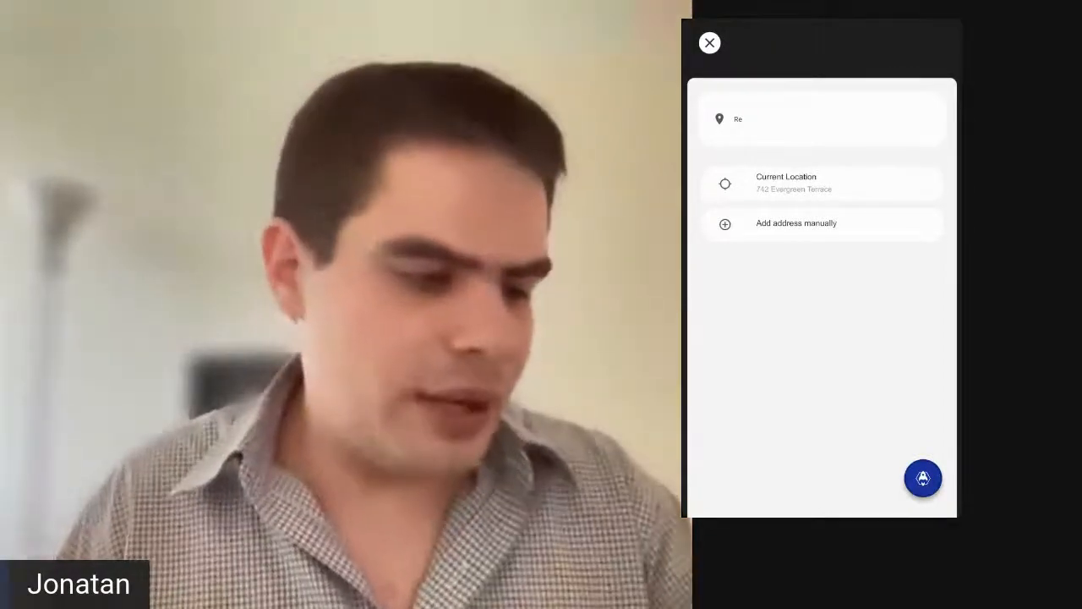
click(823, 119)
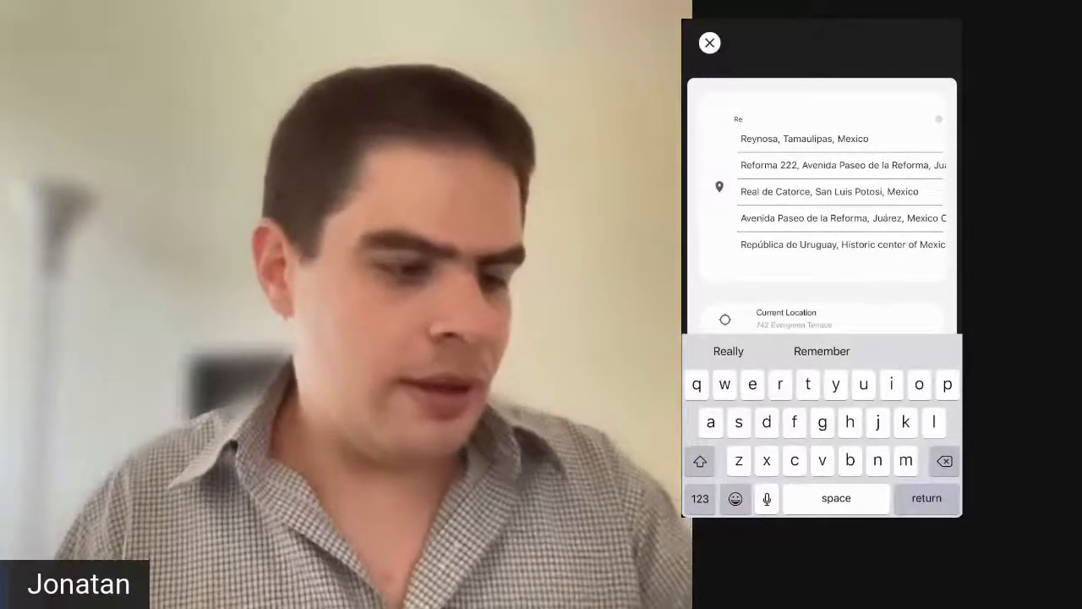
click(843, 165)
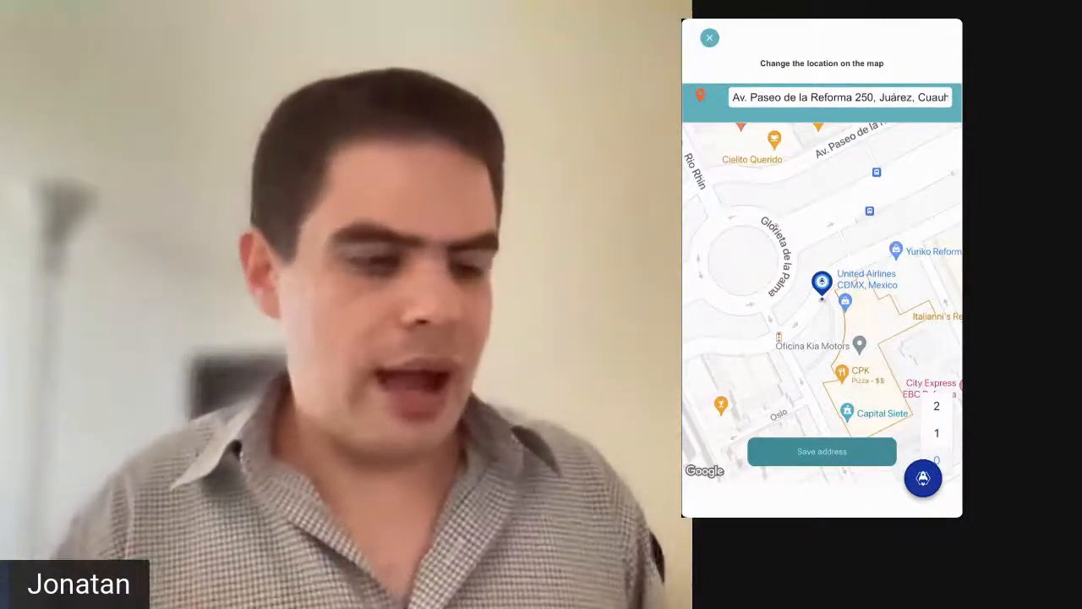
click(822, 452)
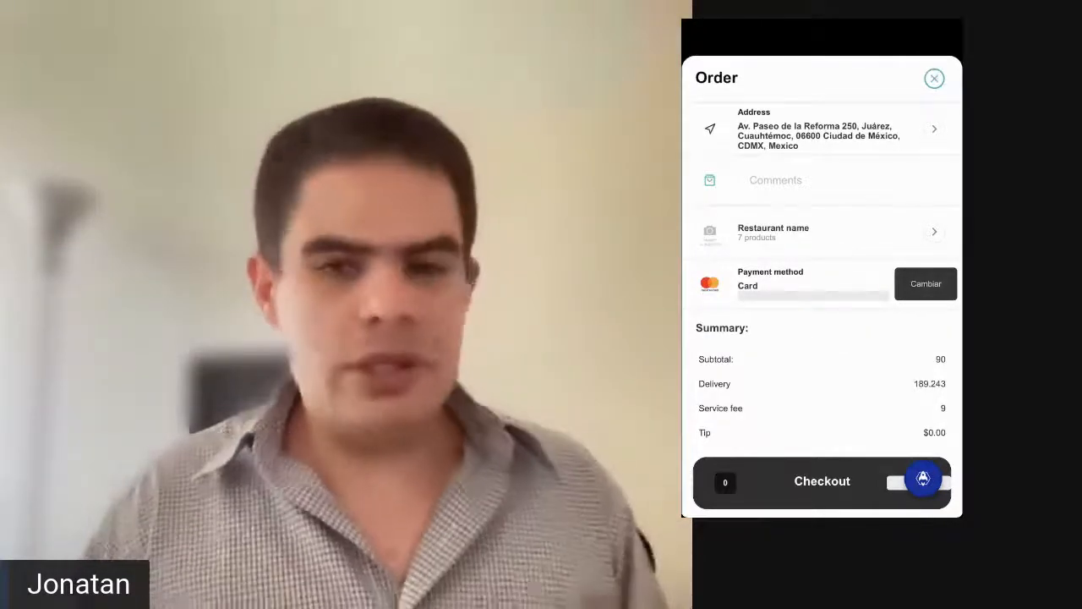
scroll(822, 296, down, 3)
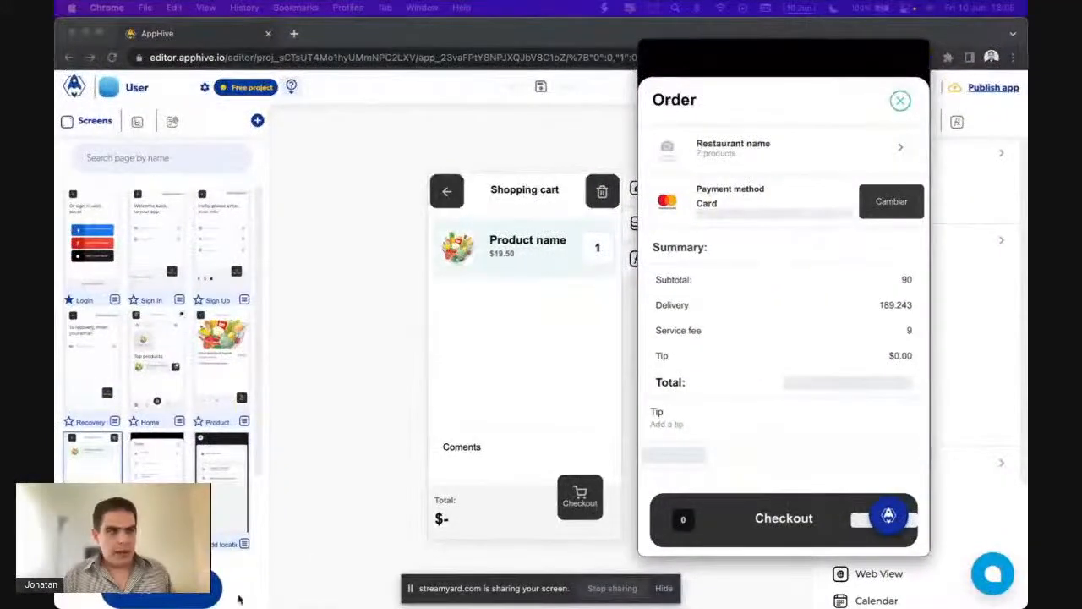
Switch to the AppHive editor, open the Order screen from the shopping cart's checkout, and show the functions of the service fee amount
click(665, 588)
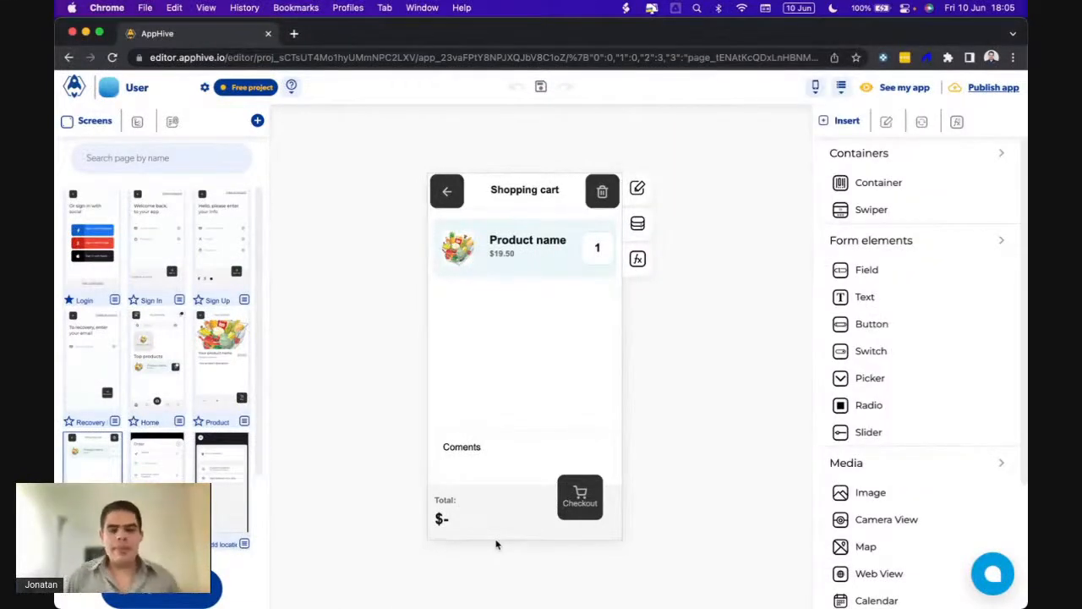
click(580, 498)
scroll(596, 321, down, 4)
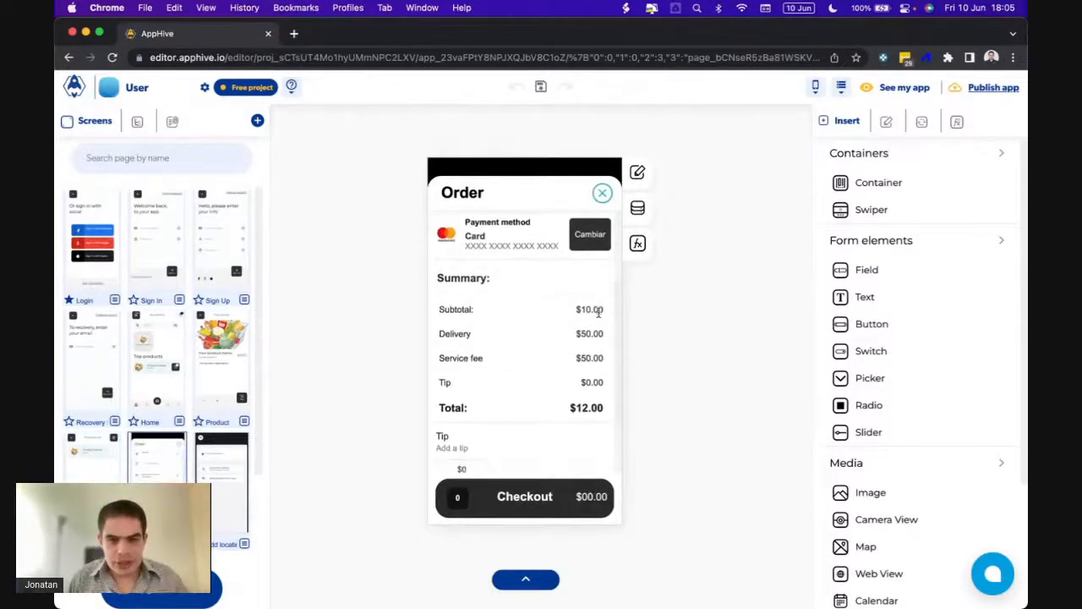
scroll(598, 313, down, 3)
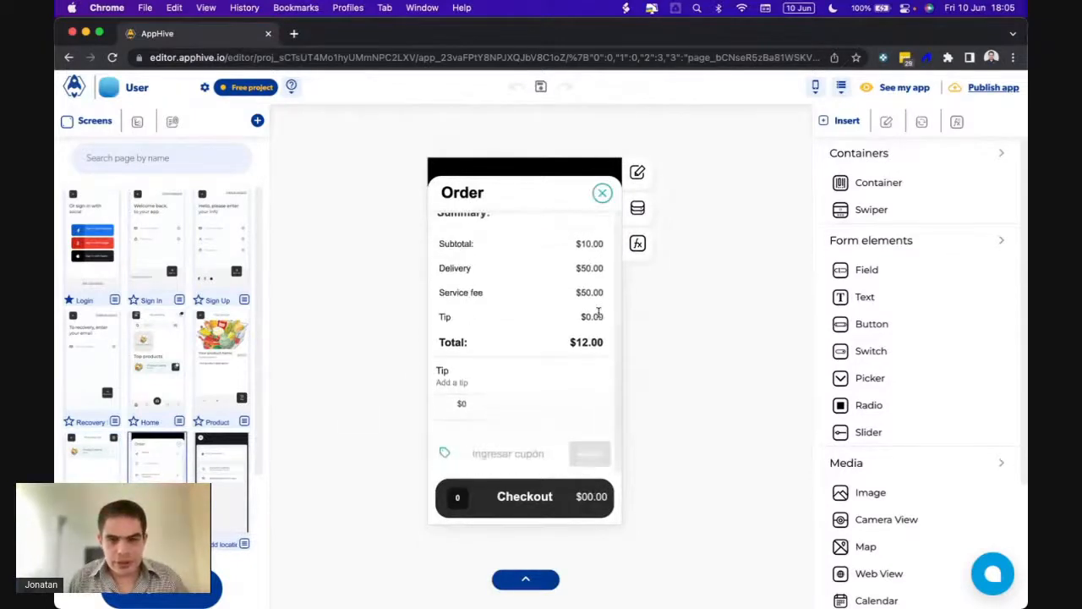
click(592, 246)
click(588, 267)
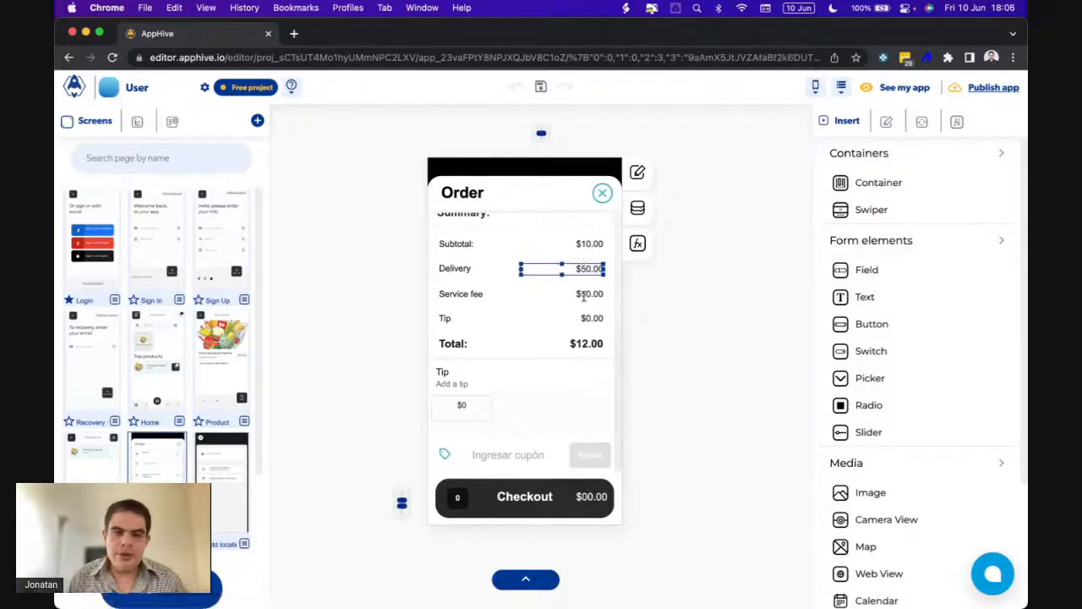
click(584, 294)
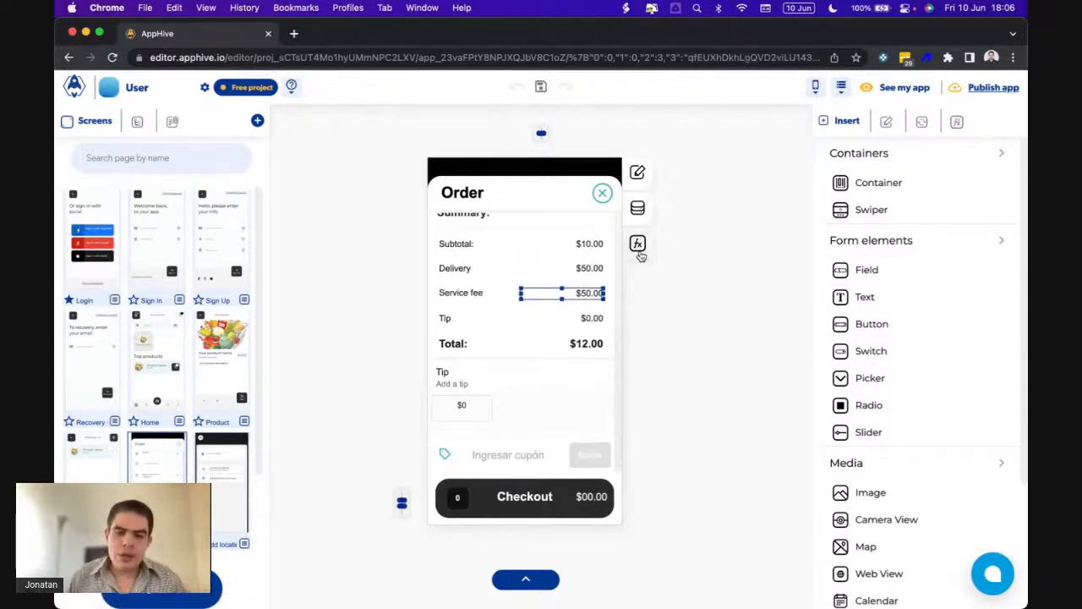
click(639, 245)
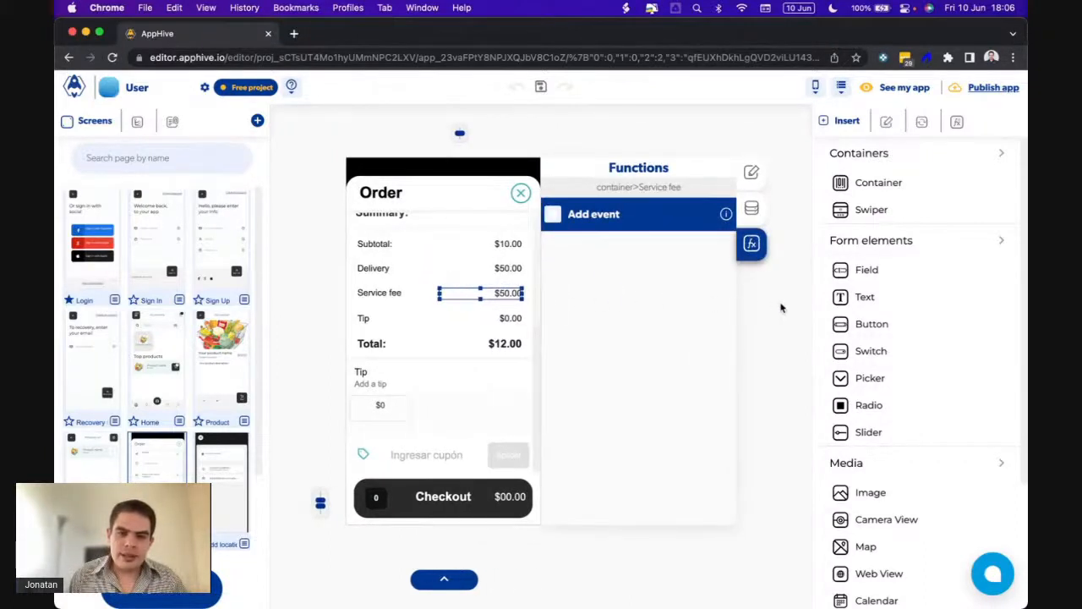
Examine the Service fee process called in the Order screen's functions, including its database read, arithmetic operation and returned data
scroll(624, 338, down, 3)
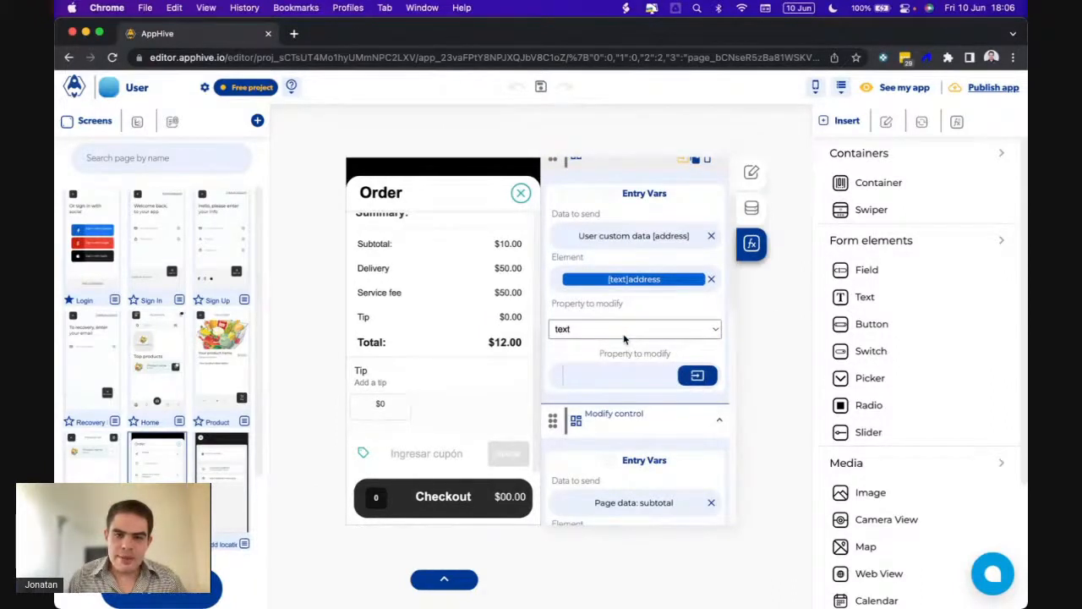
scroll(625, 338, down, 3)
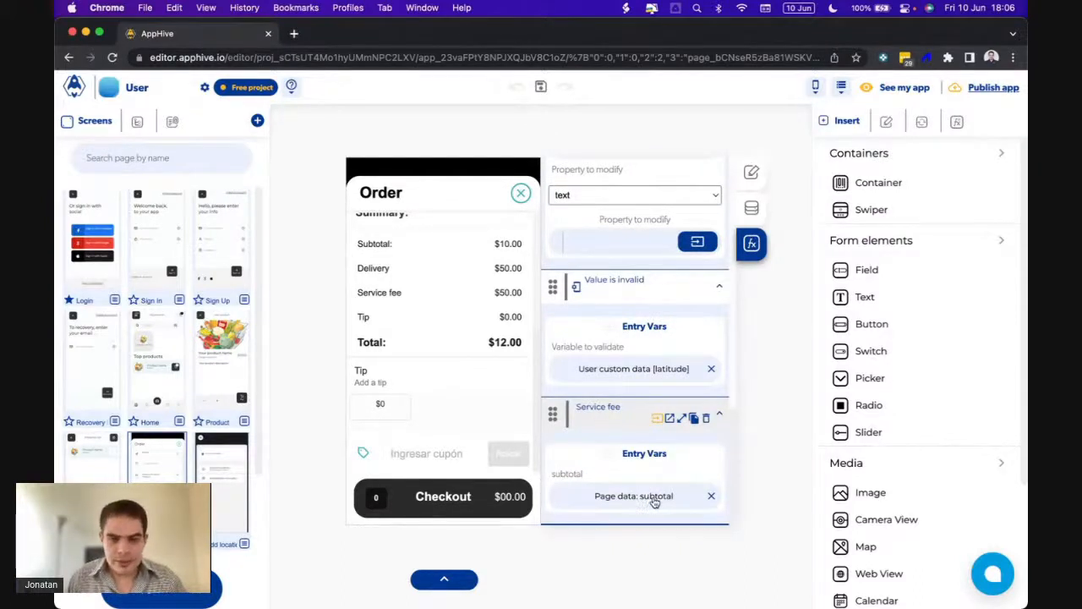
click(681, 419)
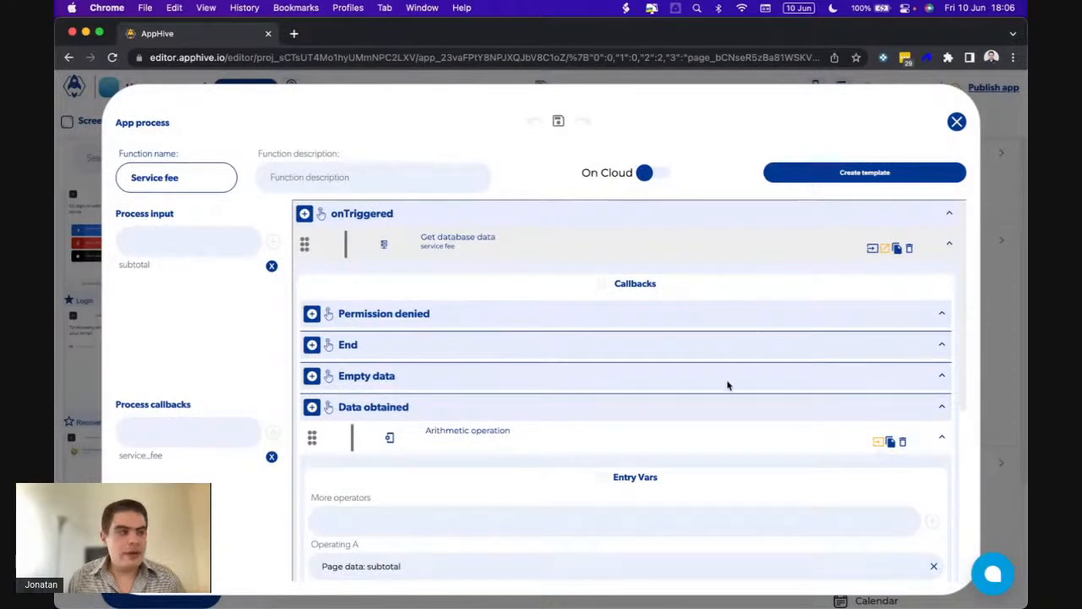
scroll(727, 386, down, 2)
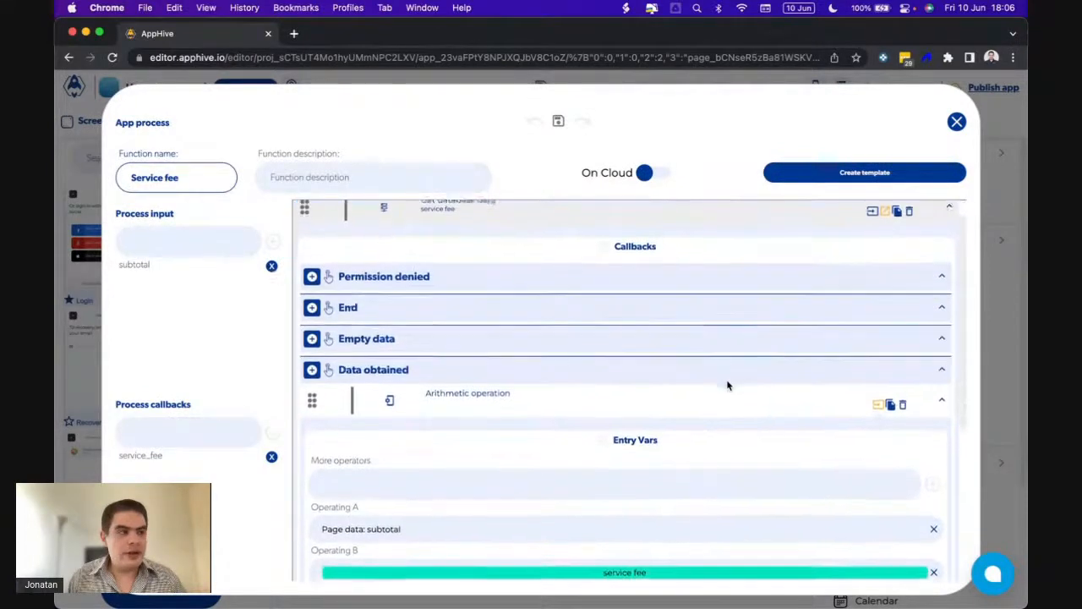
scroll(727, 386, down, 3)
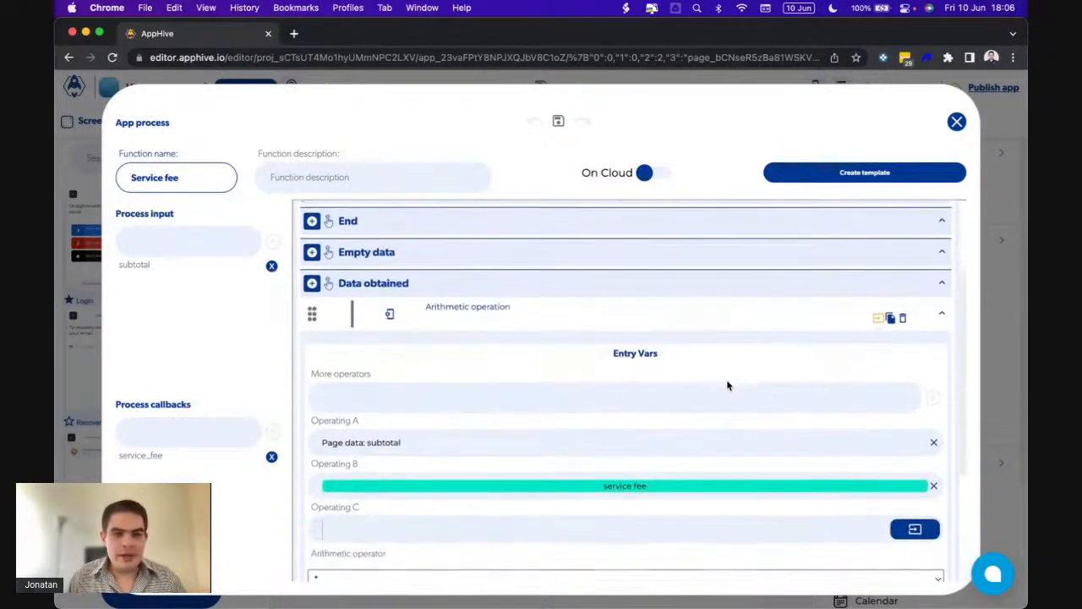
scroll(728, 385, down, 5)
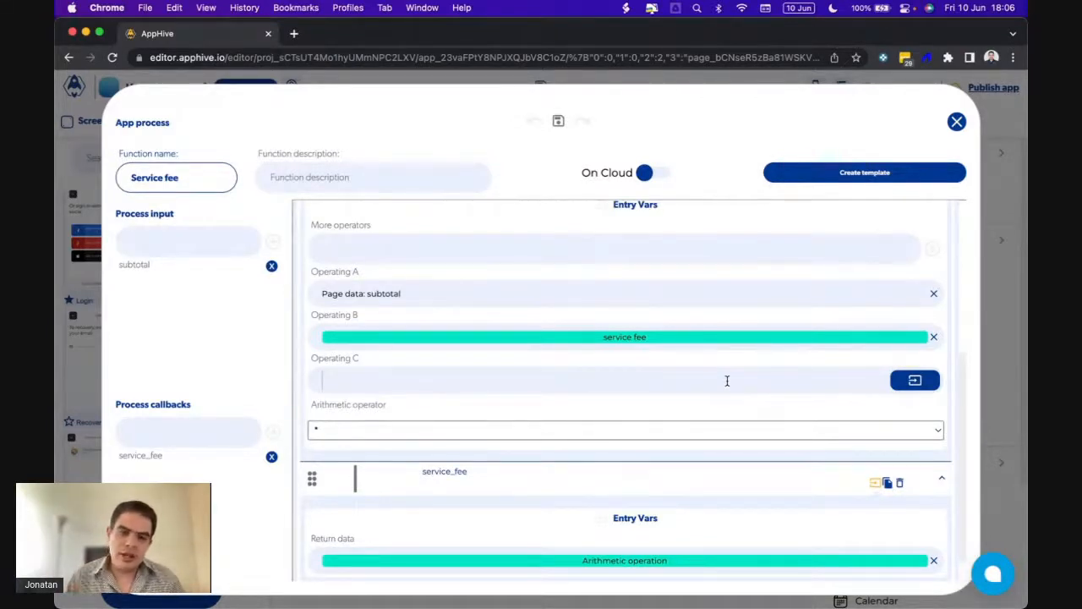
scroll(727, 380, down, 1)
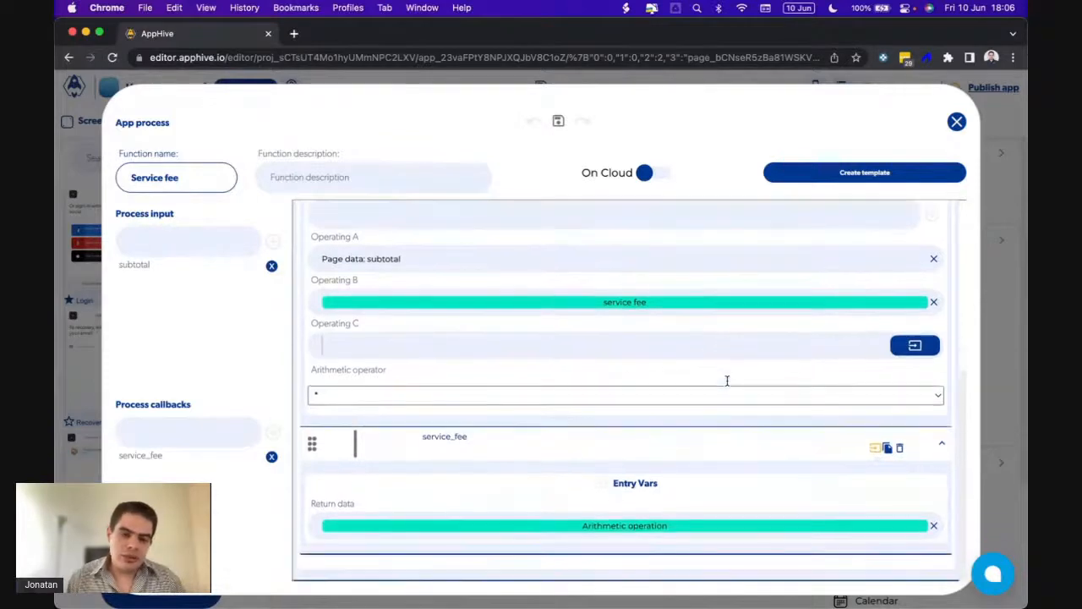
click(956, 123)
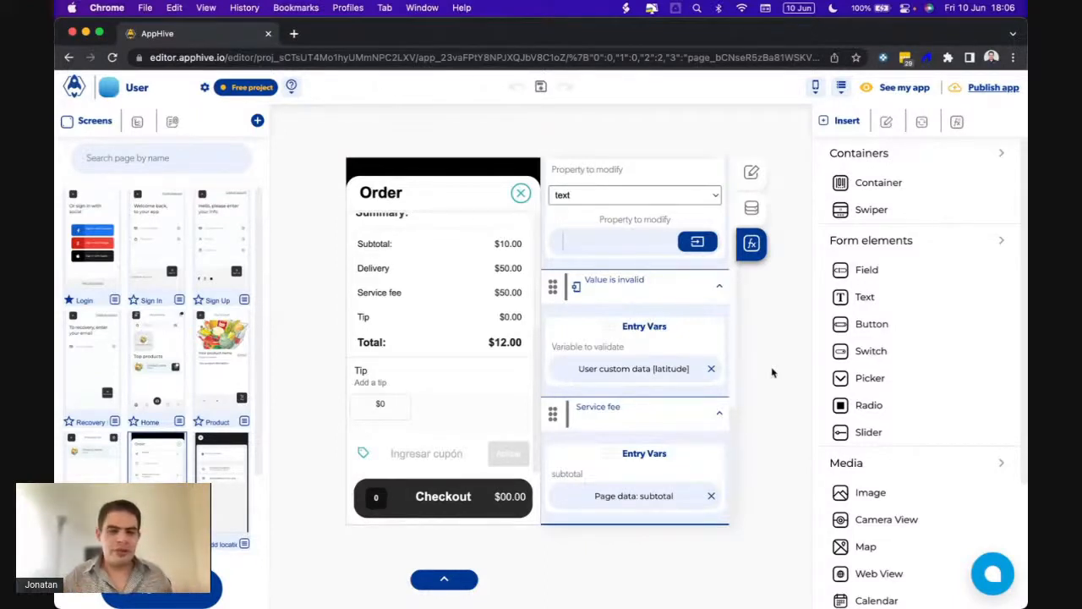
List the app processes and review the Order screen's onLoad functions down to the Service fee call
mouse_move(628, 433)
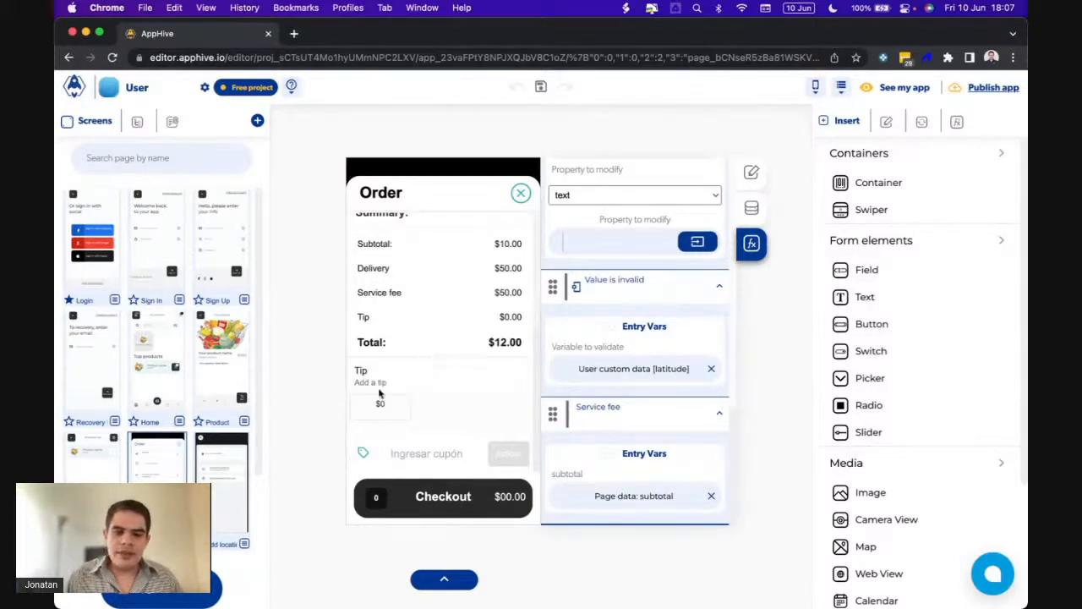
click(445, 413)
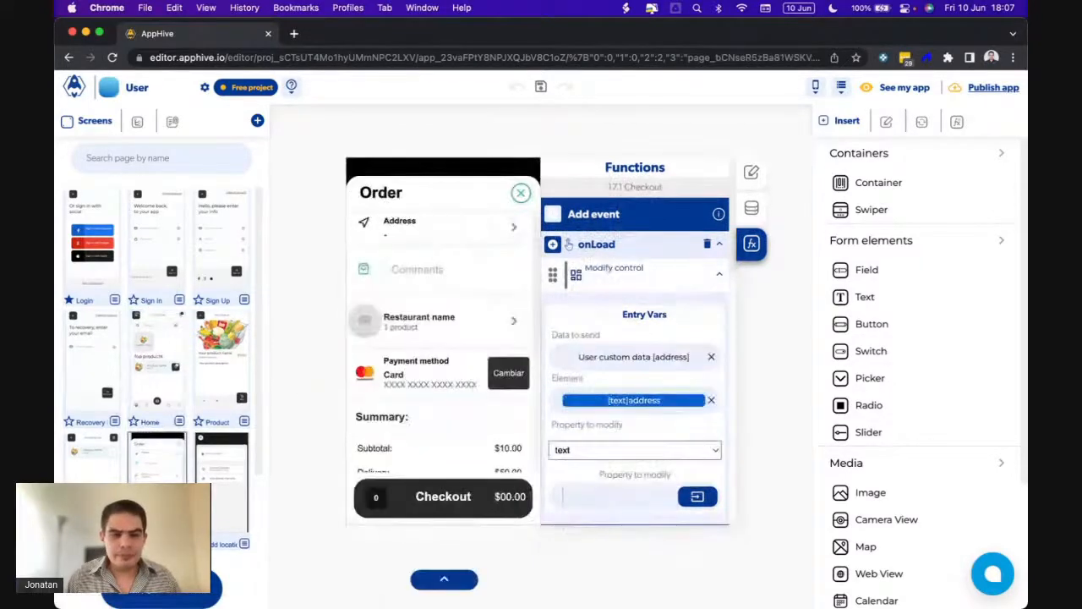
scroll(418, 400, down, 5)
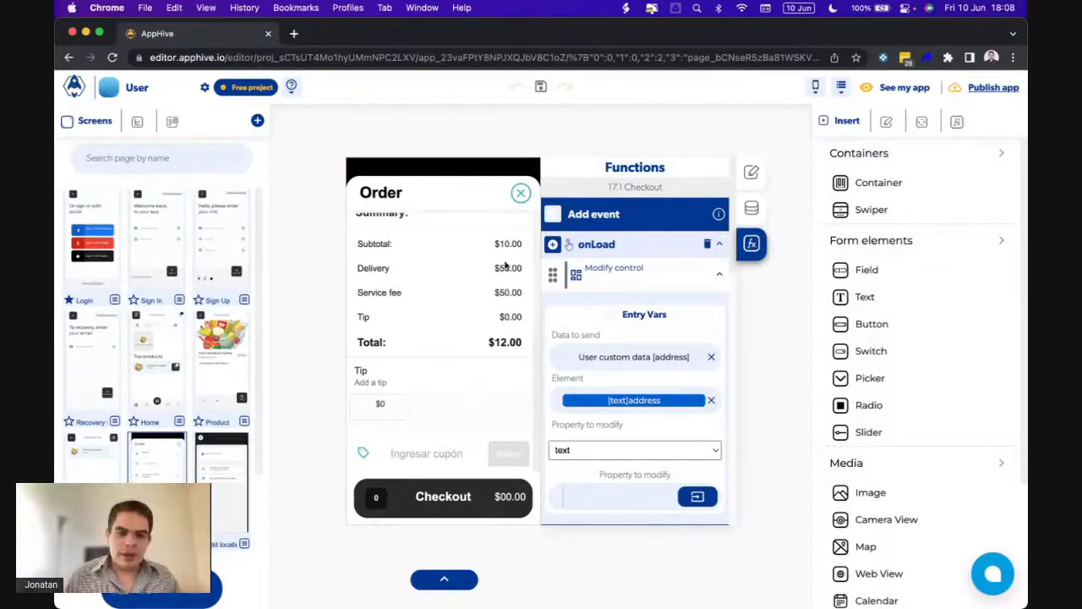
click(959, 125)
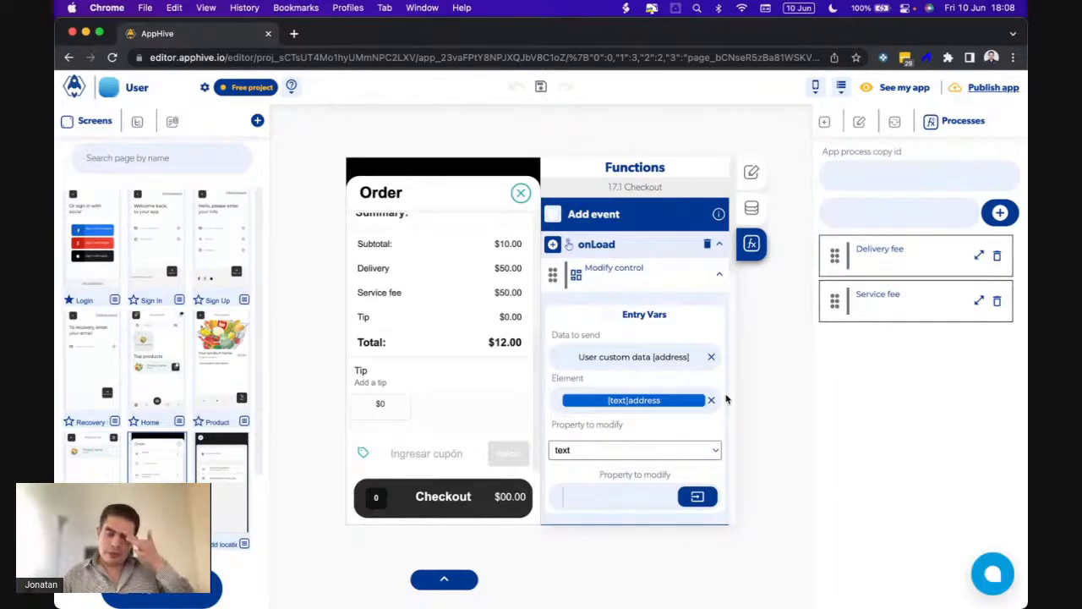
scroll(676, 339, down, 4)
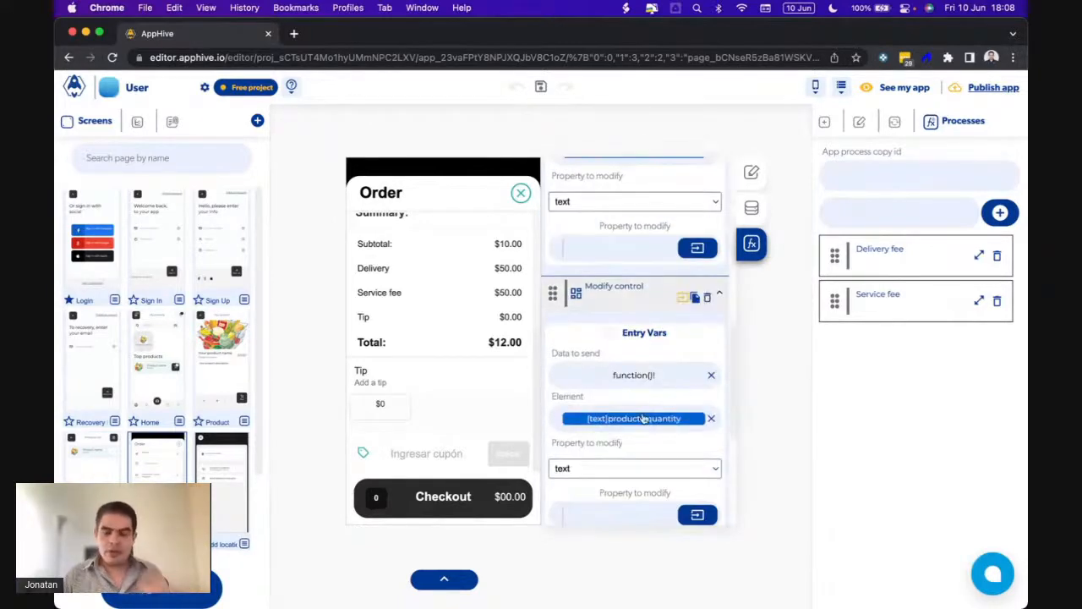
scroll(643, 418, down, 4)
scroll(643, 418, down, 1)
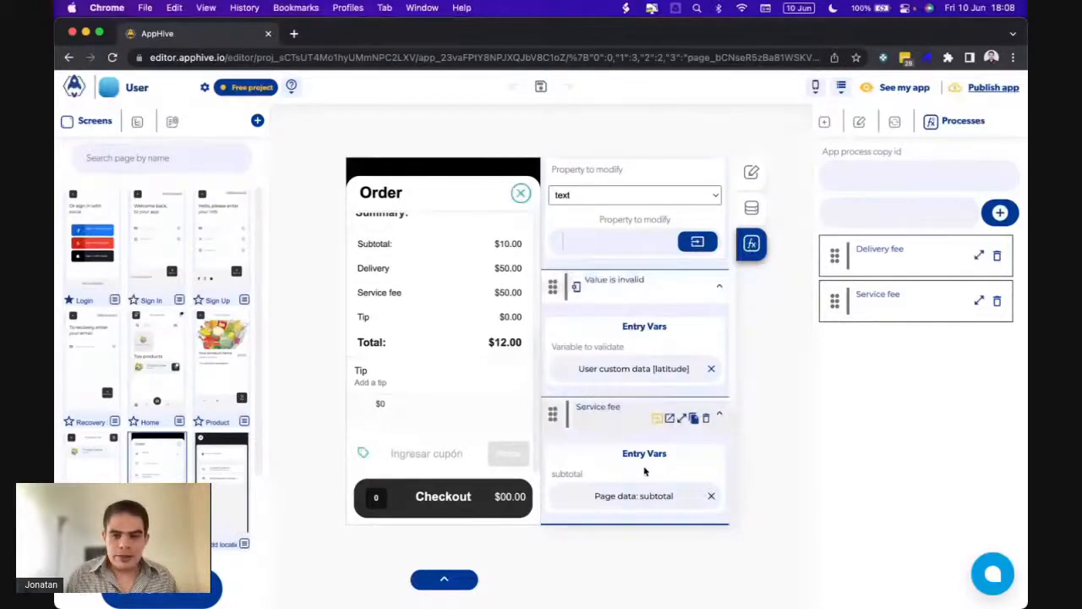
Create a new app process named Tips and add subtotal as its process input
click(1000, 213)
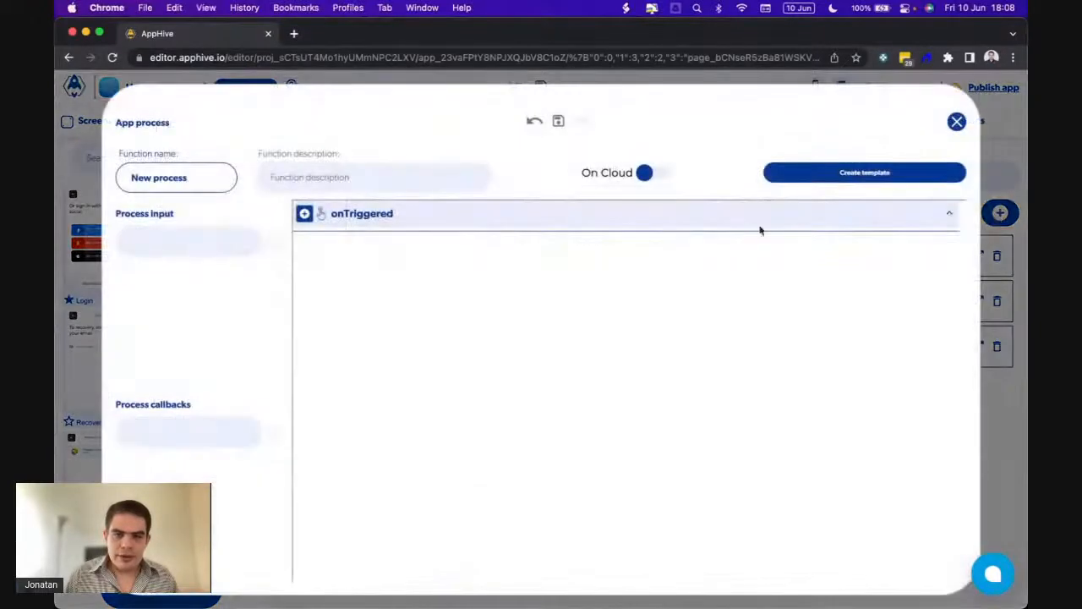
drag(150, 180, 118, 185)
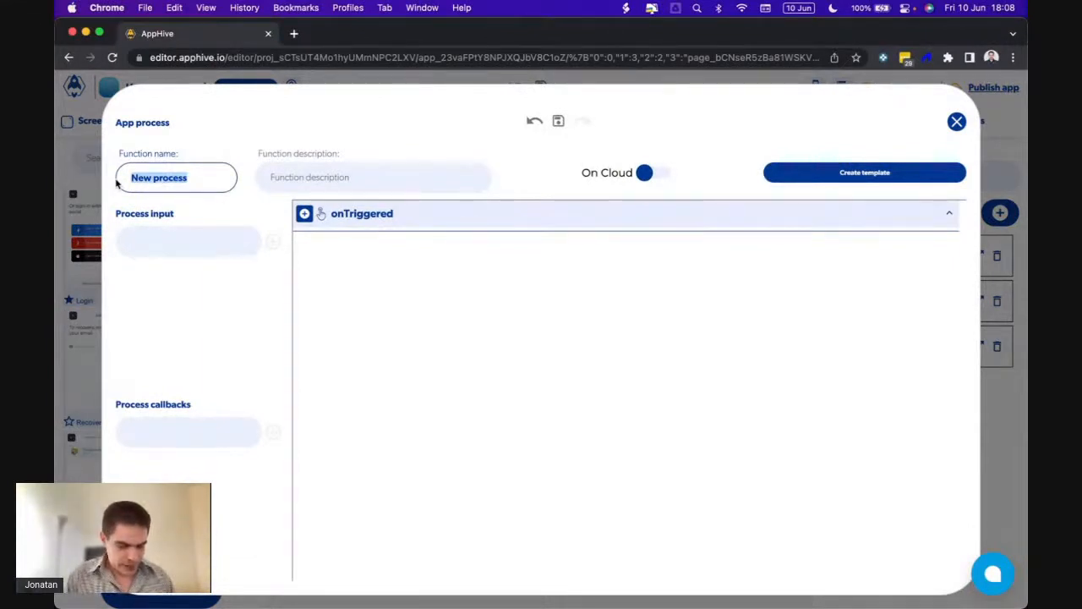
text(Tips)
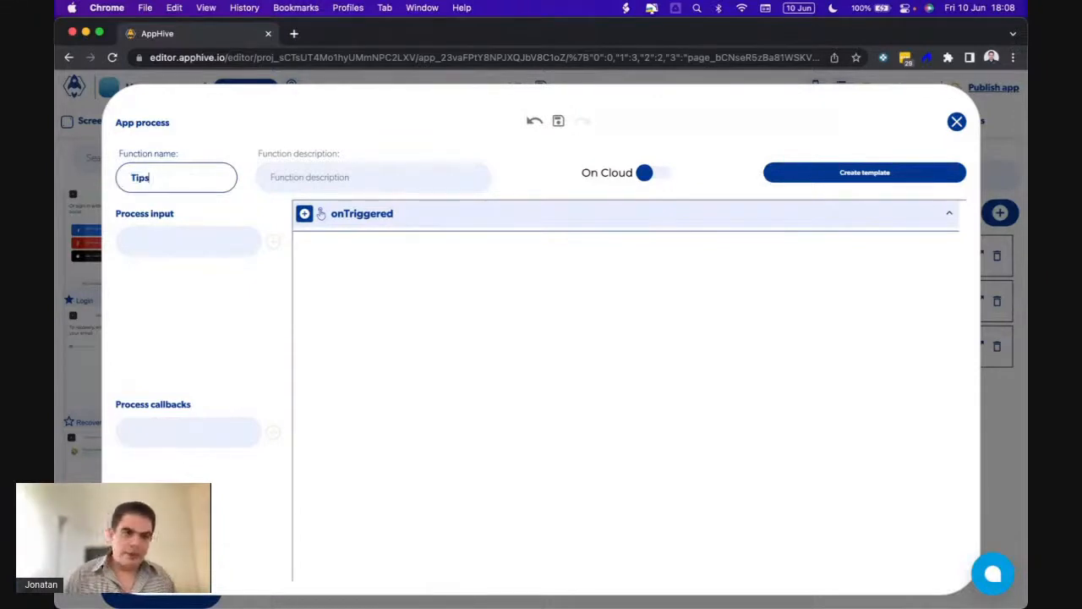
click(176, 240)
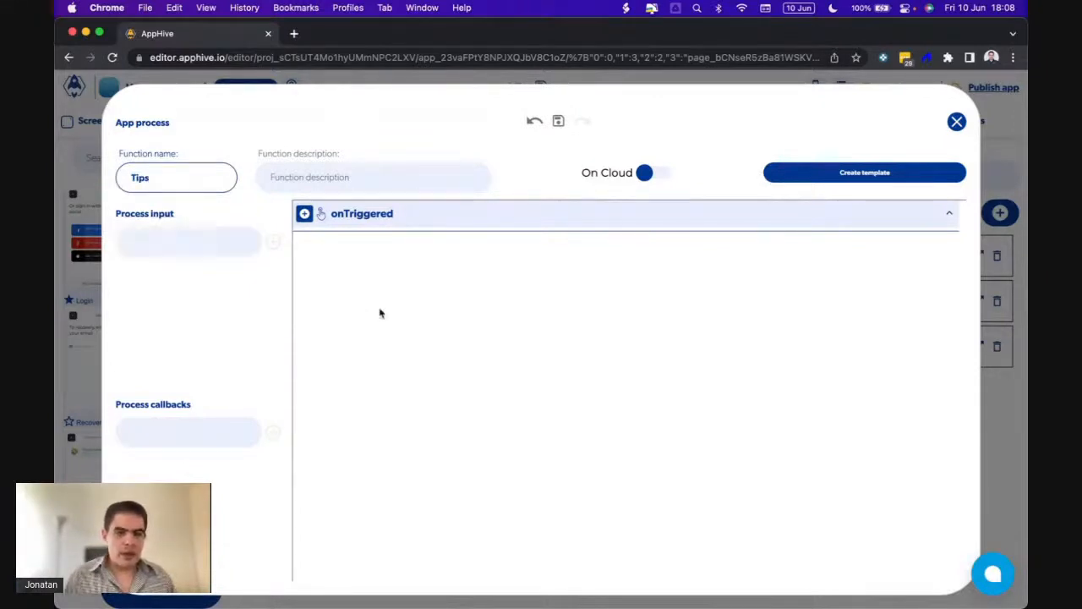
click(184, 245)
text(subtotal)
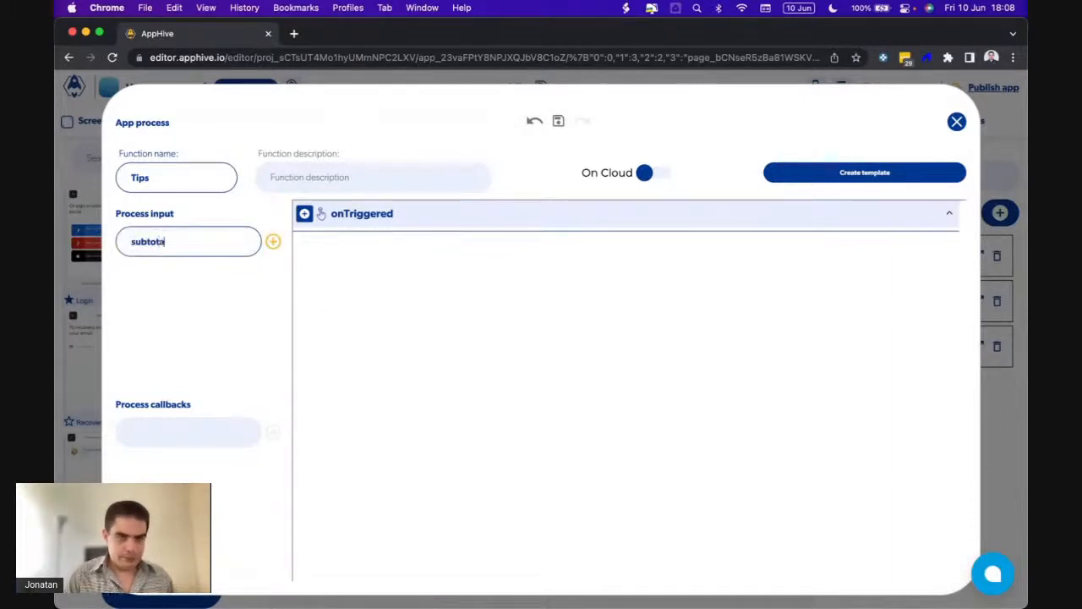
click(272, 241)
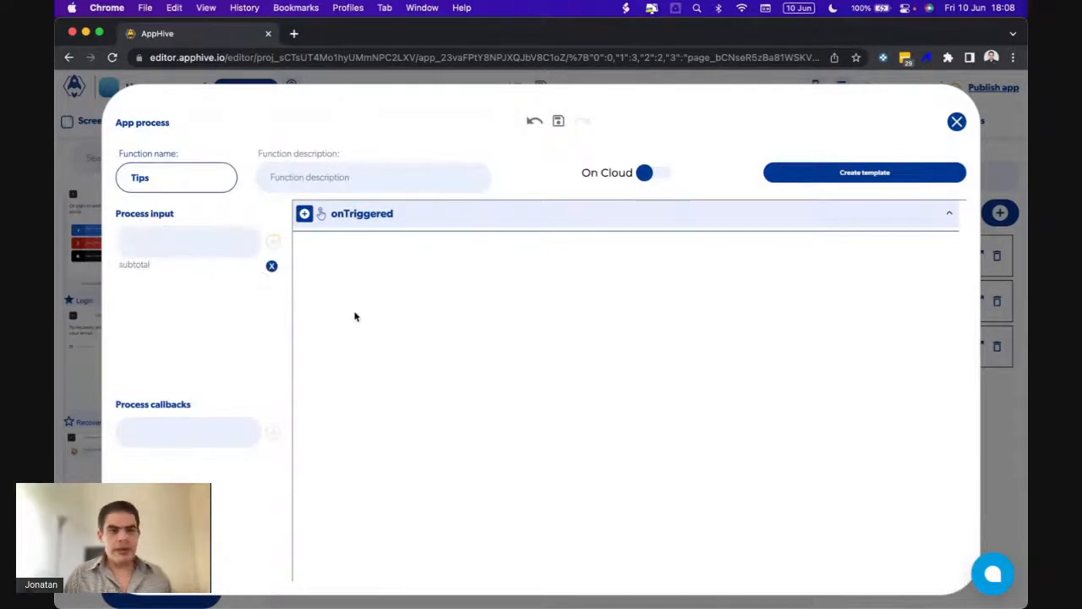
Try an Arithmetic operation in the onTriggered event that multiplies the subtotal page data by 0.1, and delete it
click(306, 216)
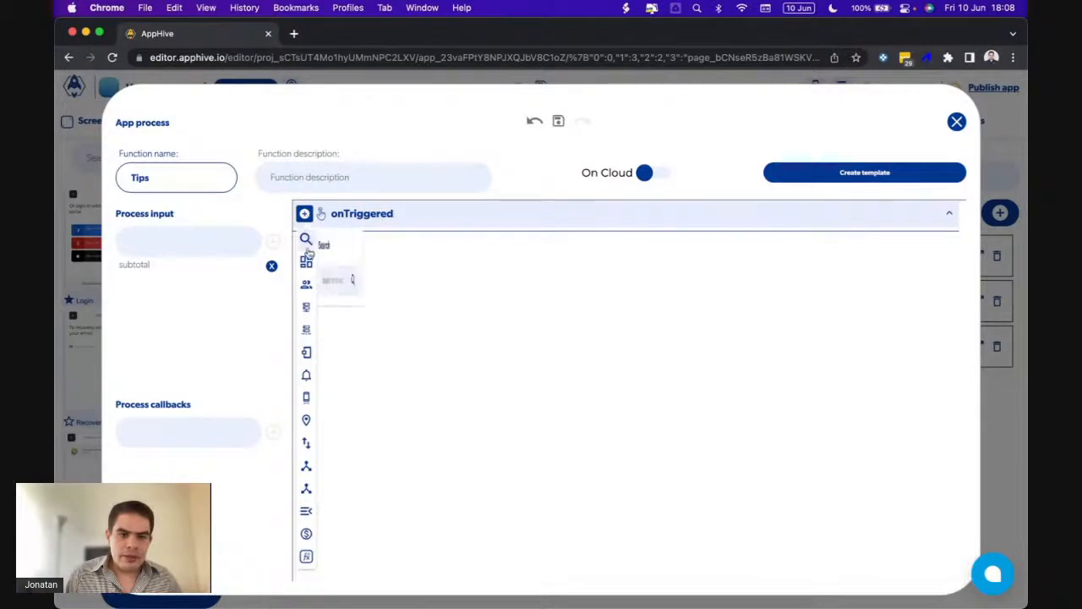
mouse_move(312, 348)
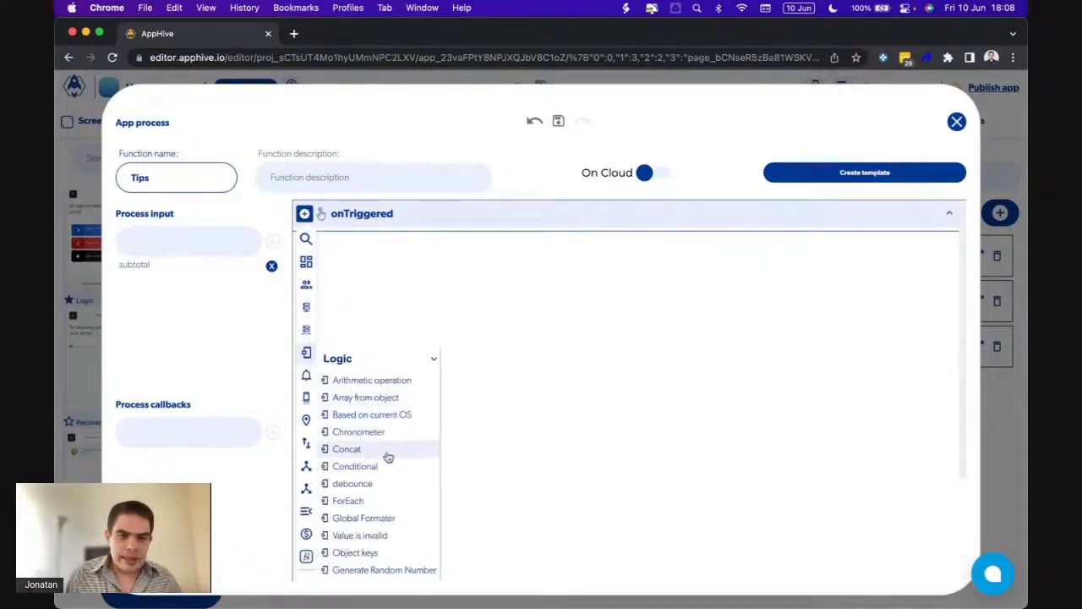
scroll(388, 457, down, 5)
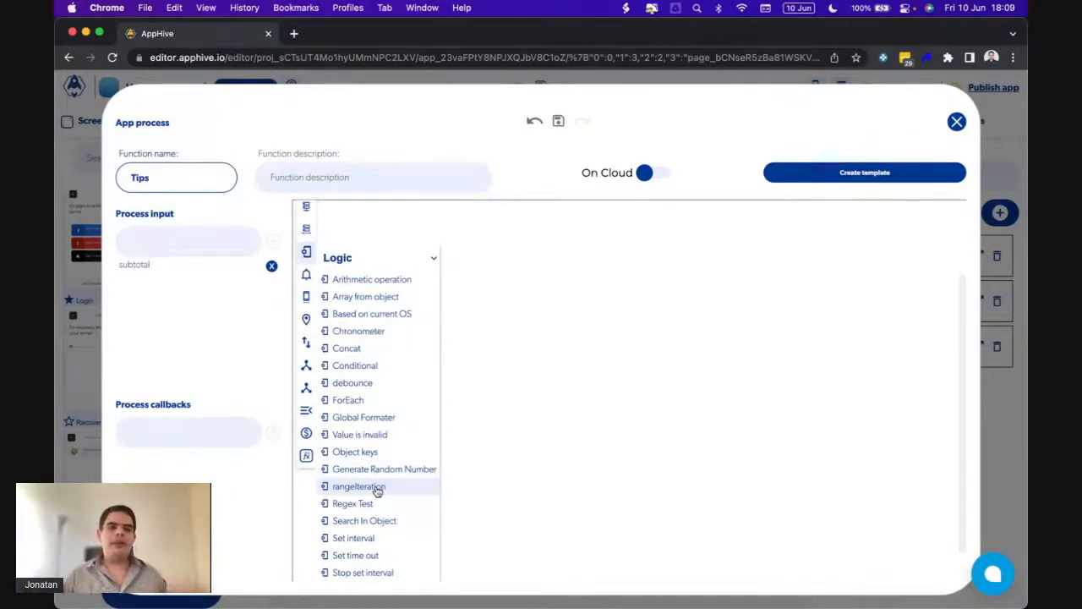
click(374, 283)
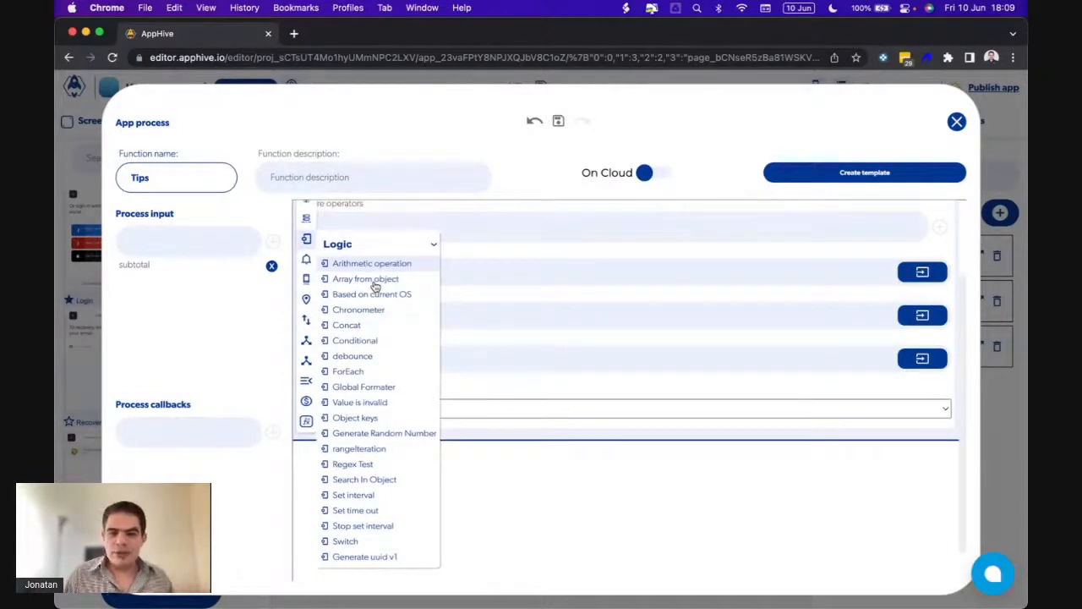
click(903, 409)
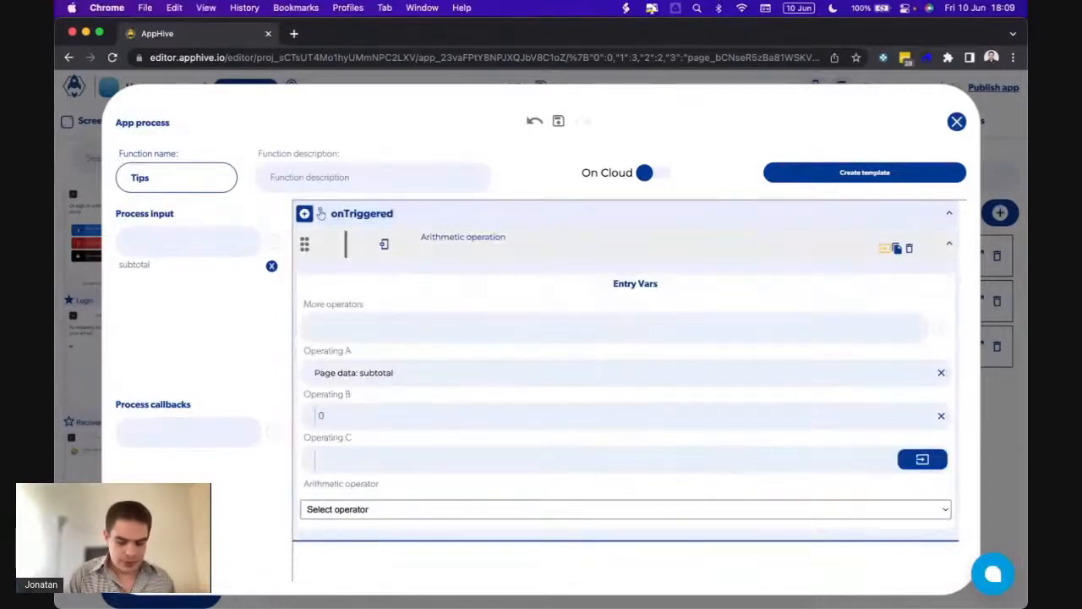
text(.1)
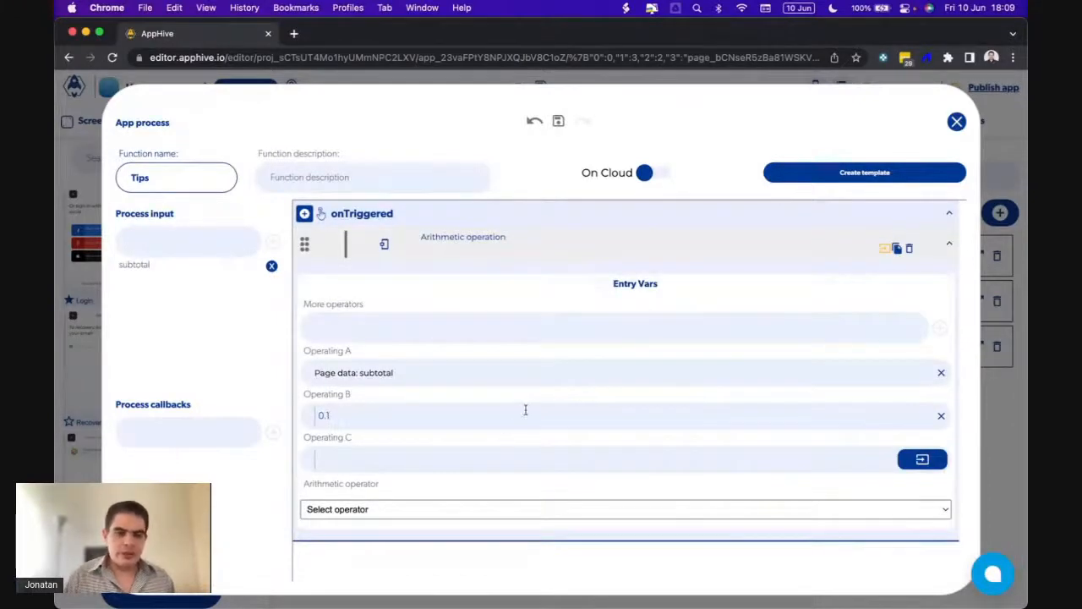
click(428, 509)
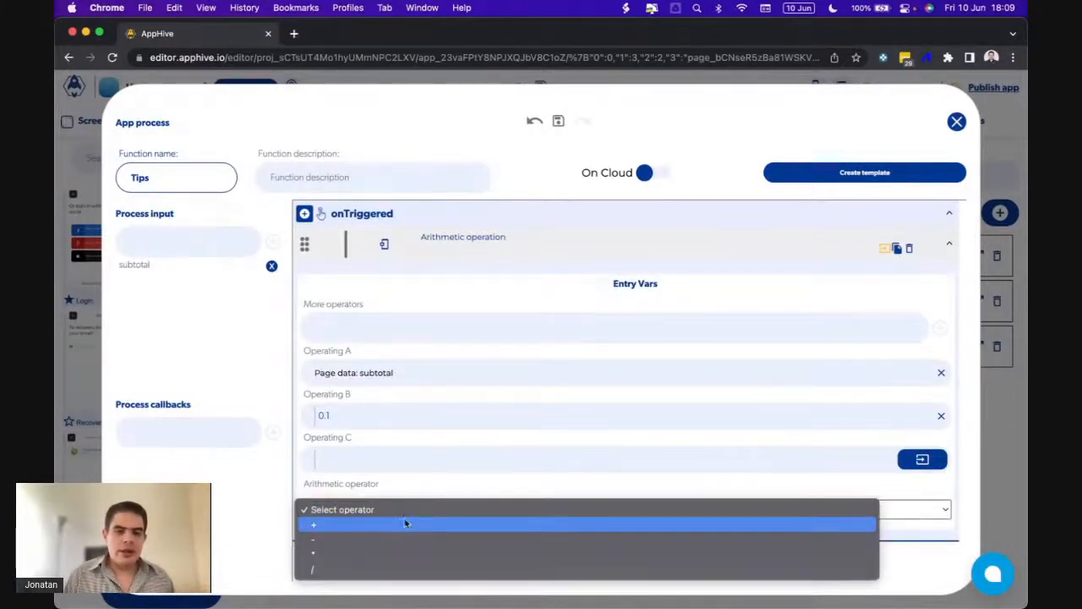
click(372, 555)
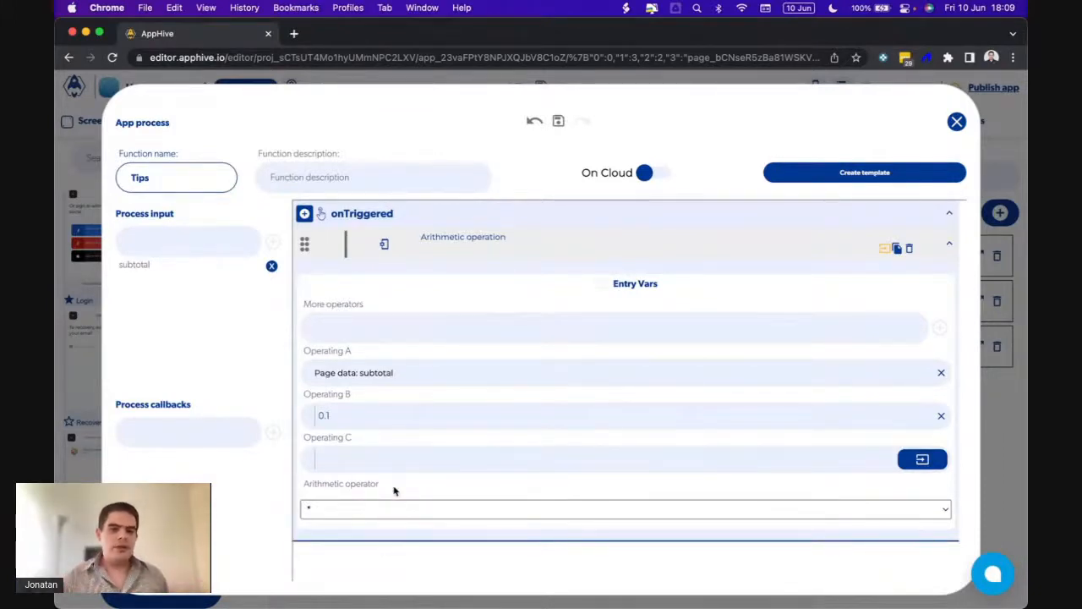
click(912, 249)
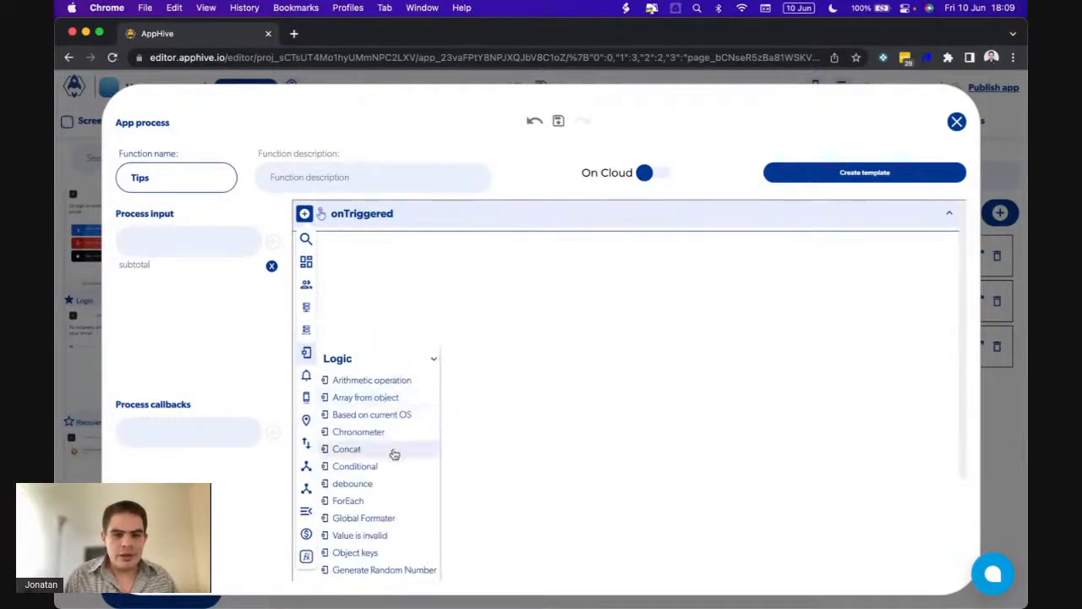
Add a rangeIteration function to the onTriggered event with start 0, end 100 and interval 5
scroll(382, 495, down, 3)
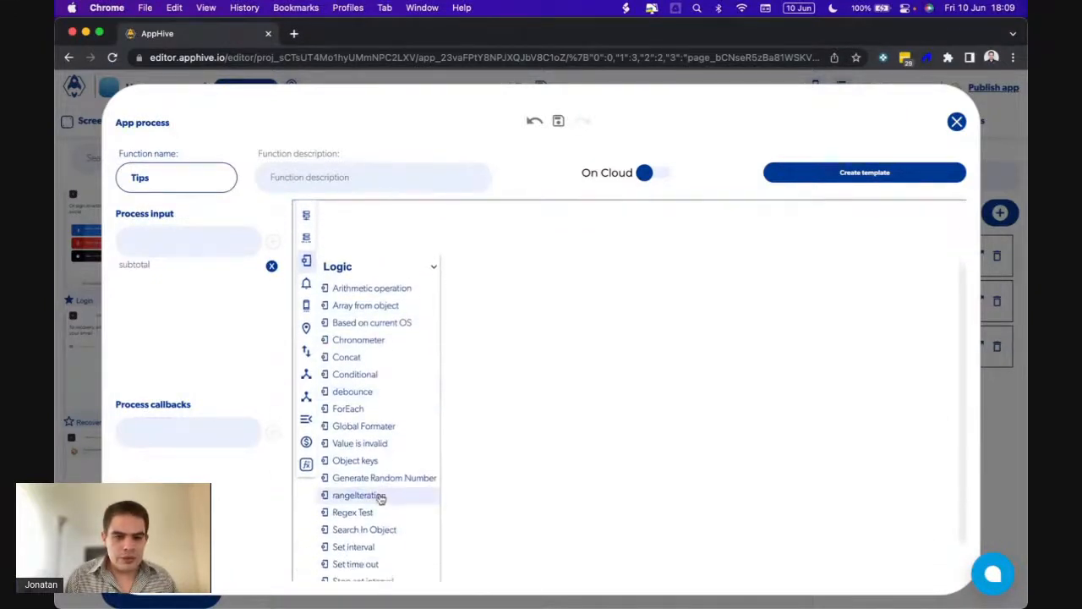
click(378, 497)
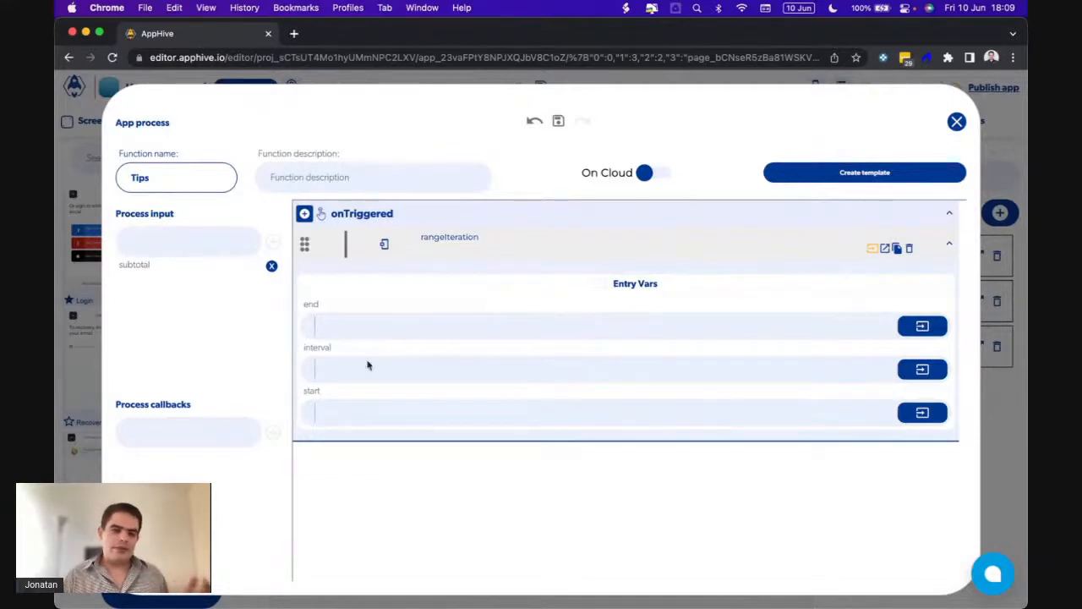
click(335, 364)
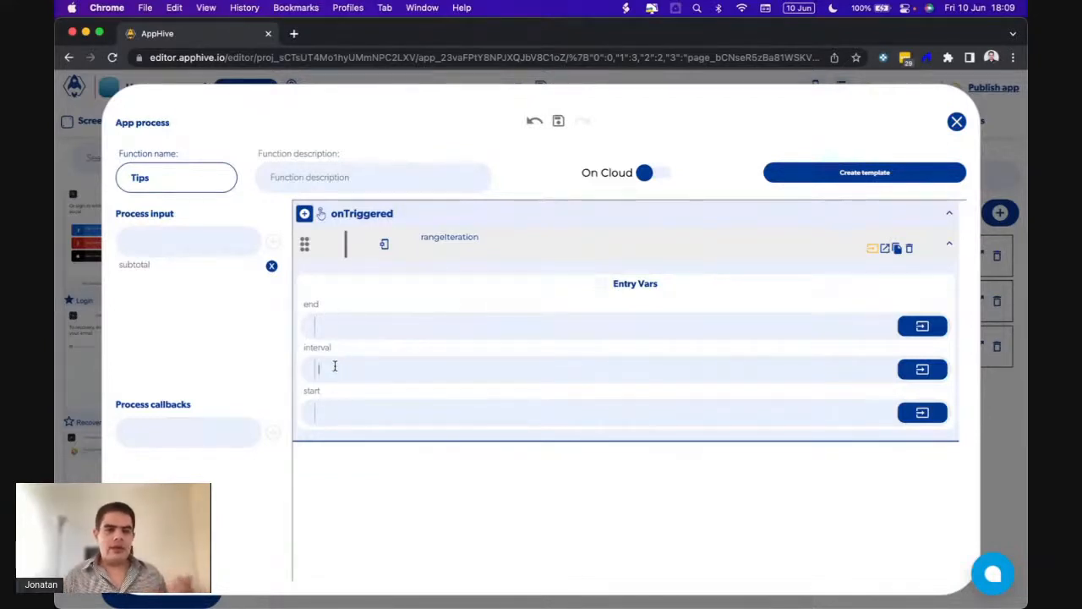
click(335, 420)
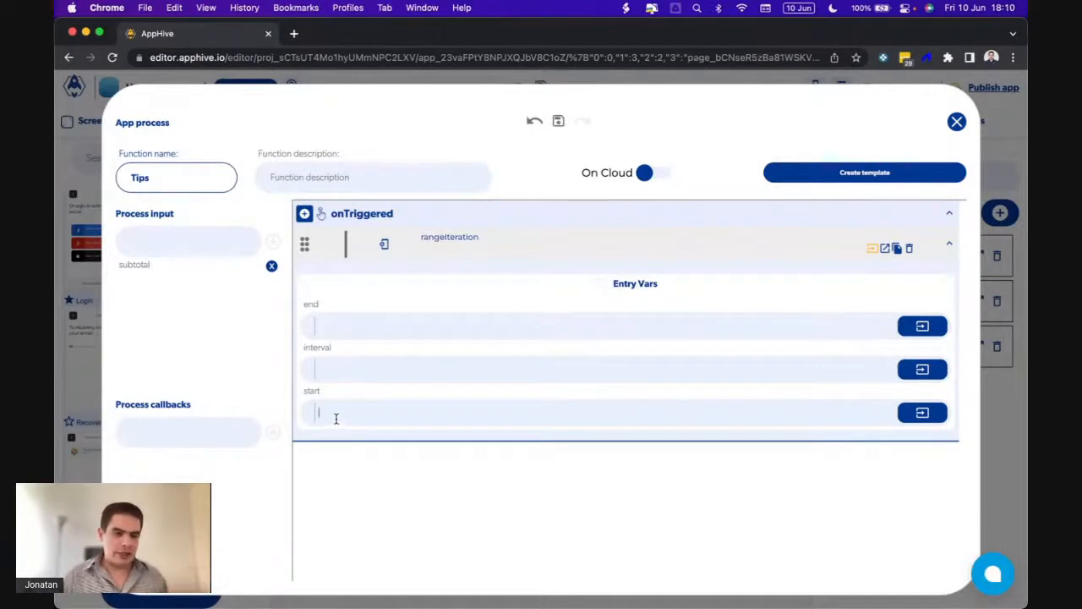
text(1)
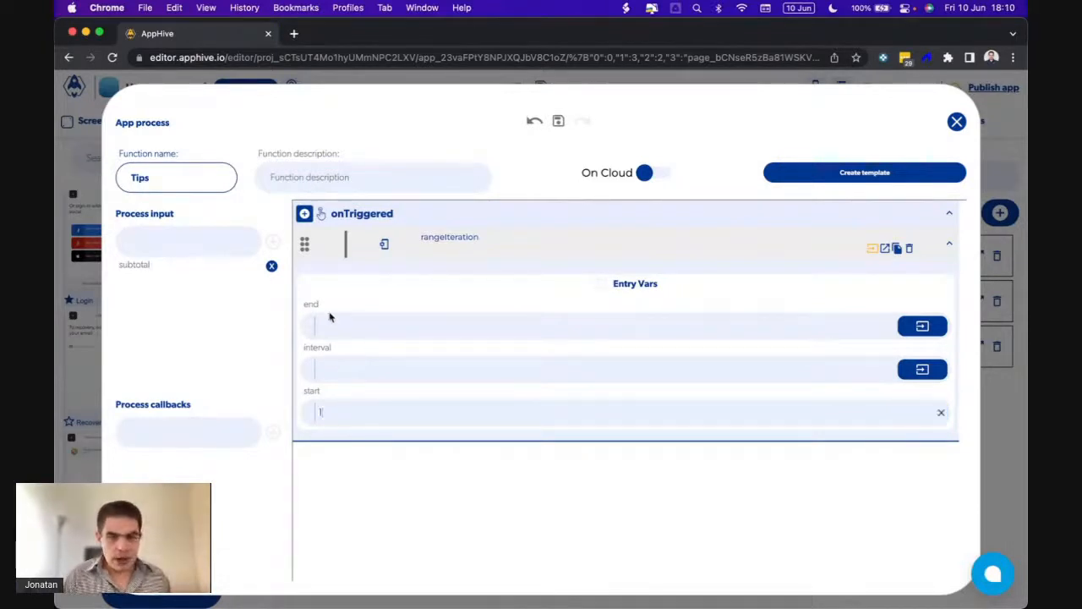
text(100)
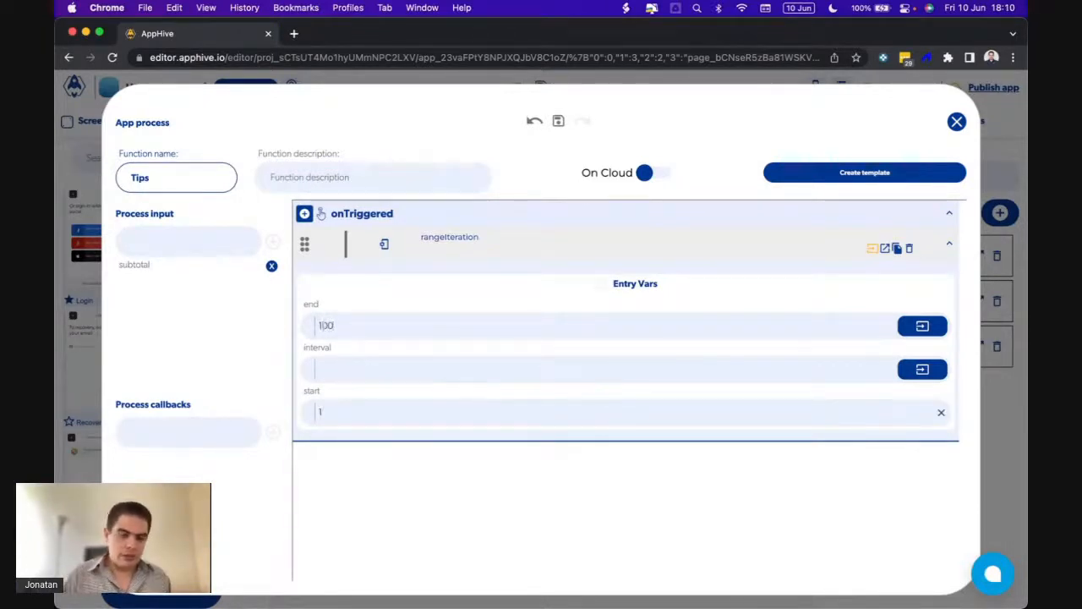
click(342, 366)
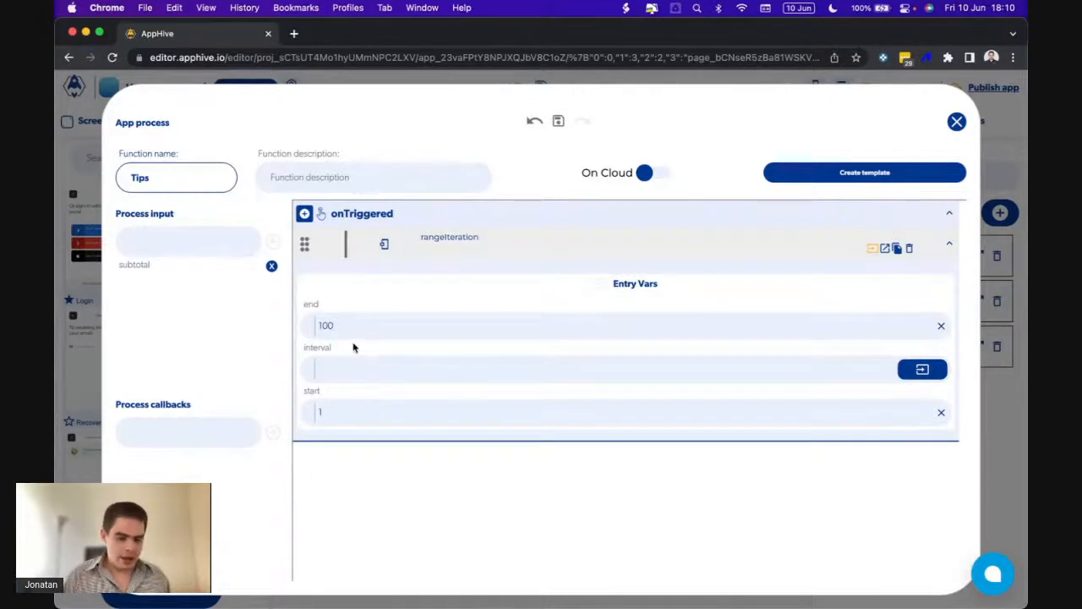
text(5)
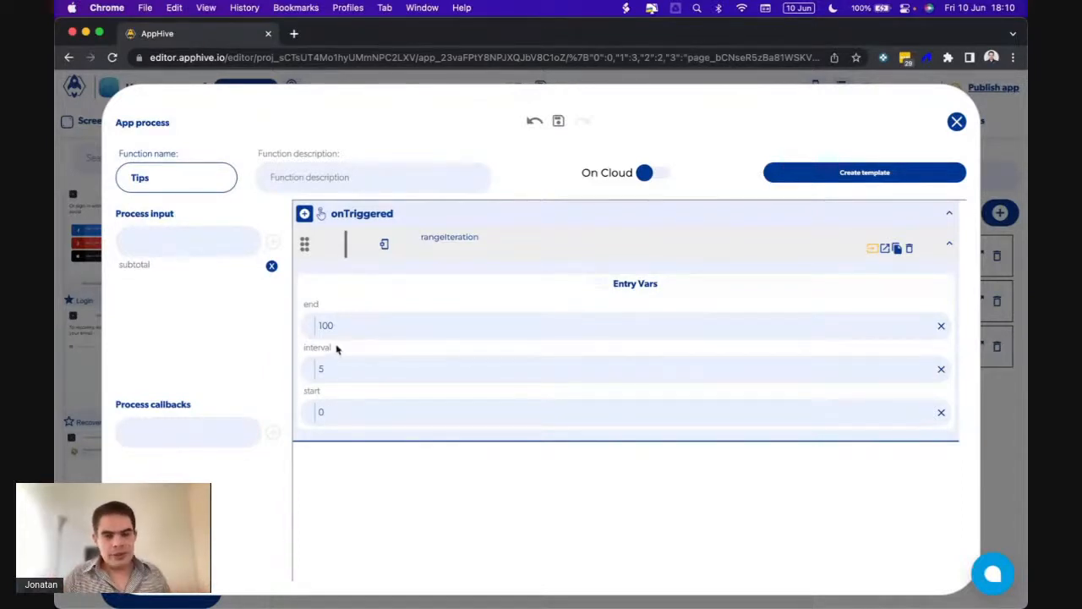
Set the interval of the rangeIteration function to 0.05
double_click(317, 411)
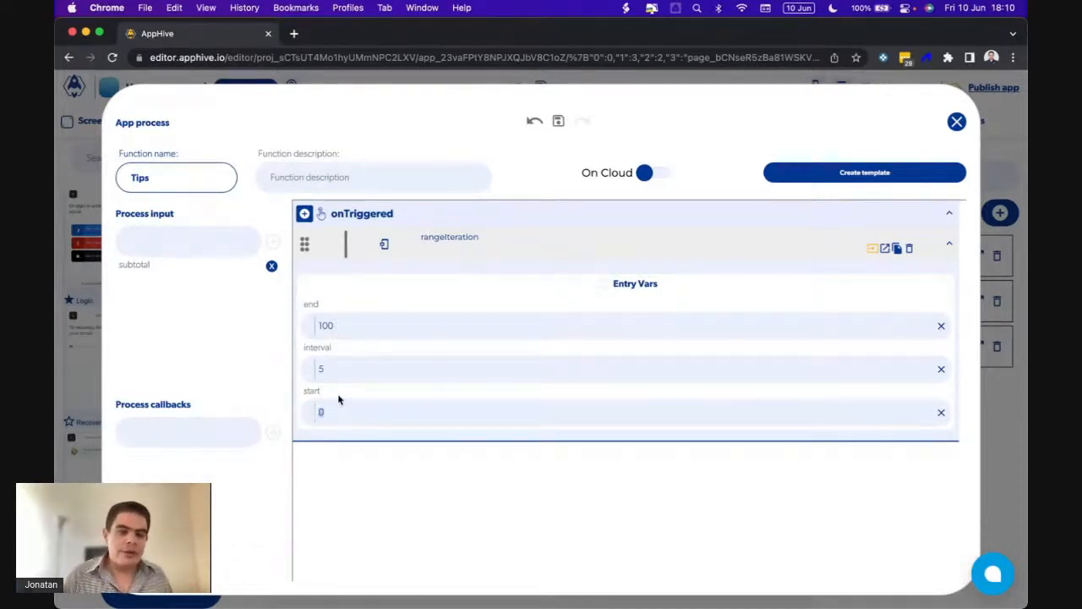
double_click(322, 369)
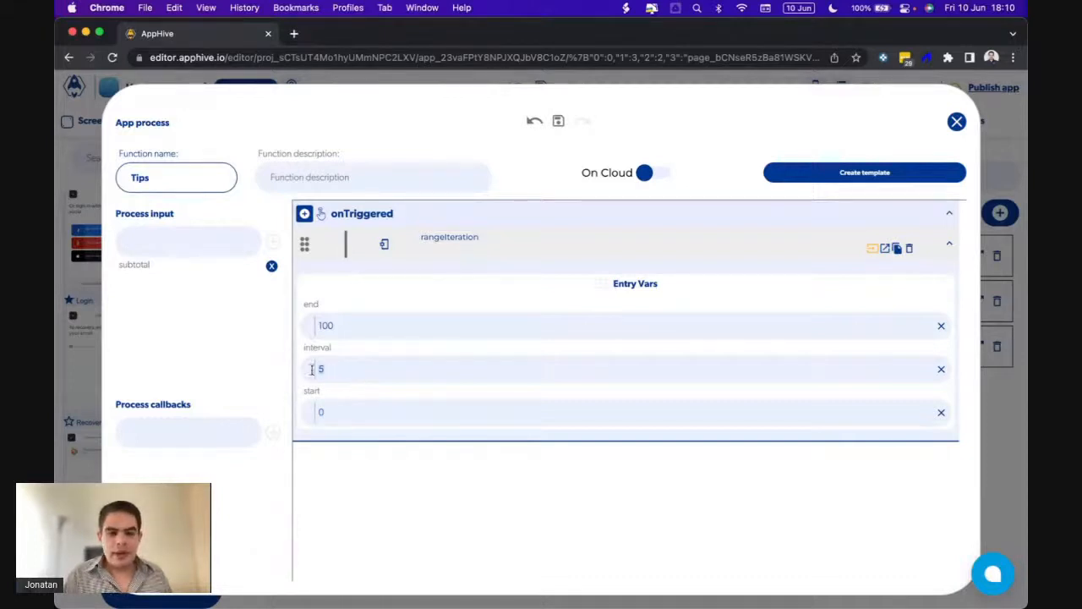
key(BackSpace)
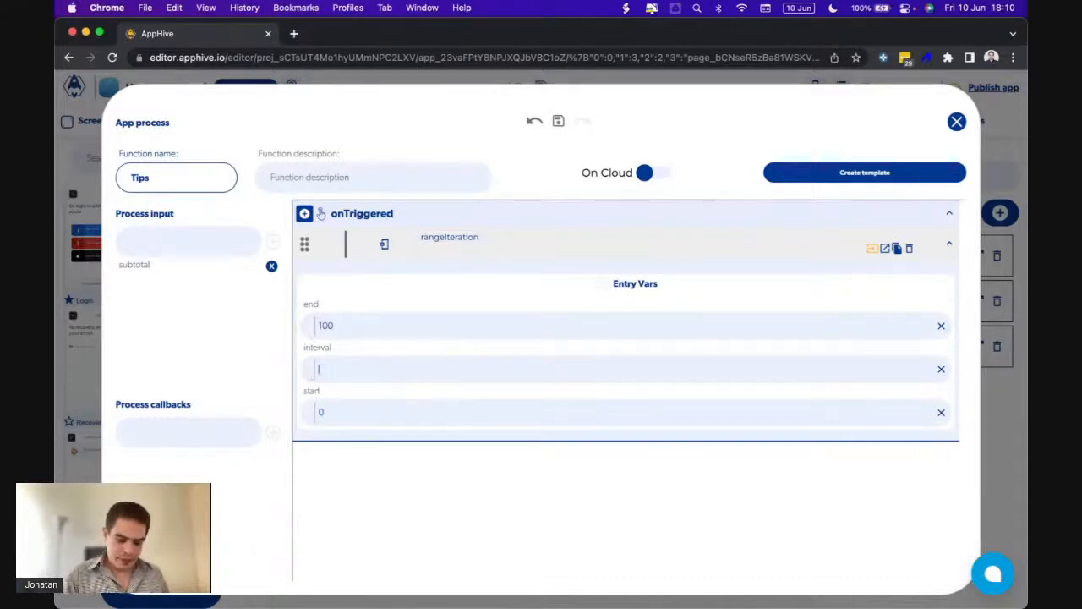
text(0.05)
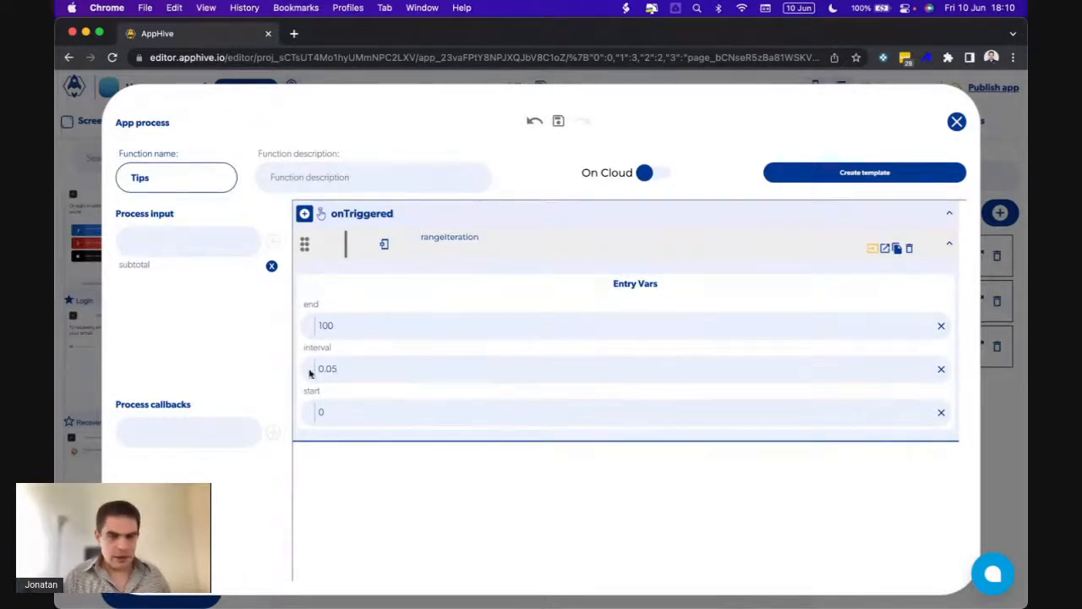
click(334, 418)
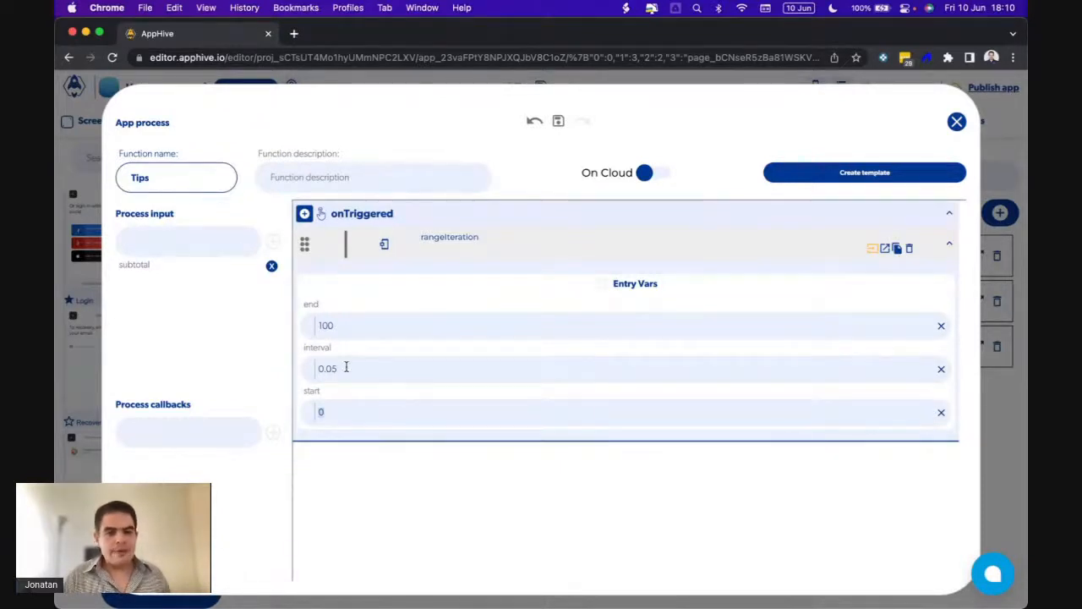
Set the end value of the rangeIteration function to 0.35
drag(346, 368, 313, 372)
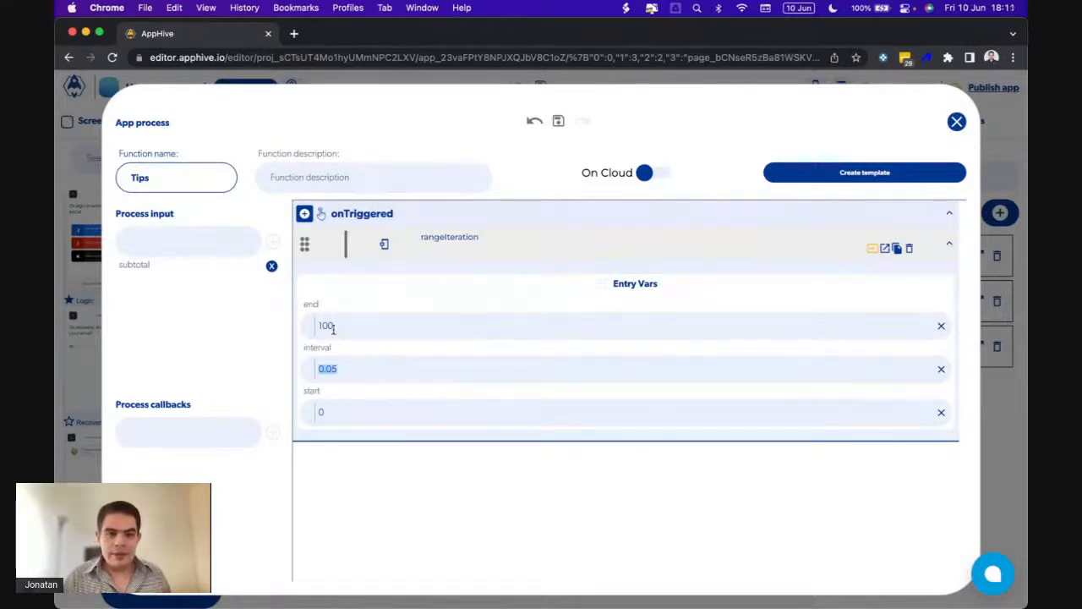
drag(333, 326, 309, 327)
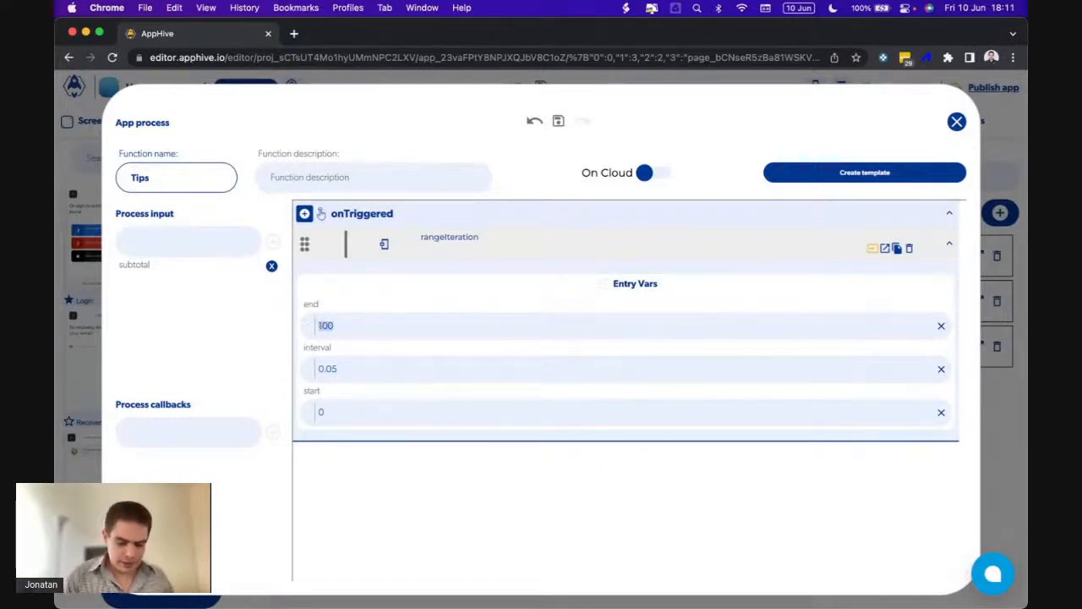
text(0.0)
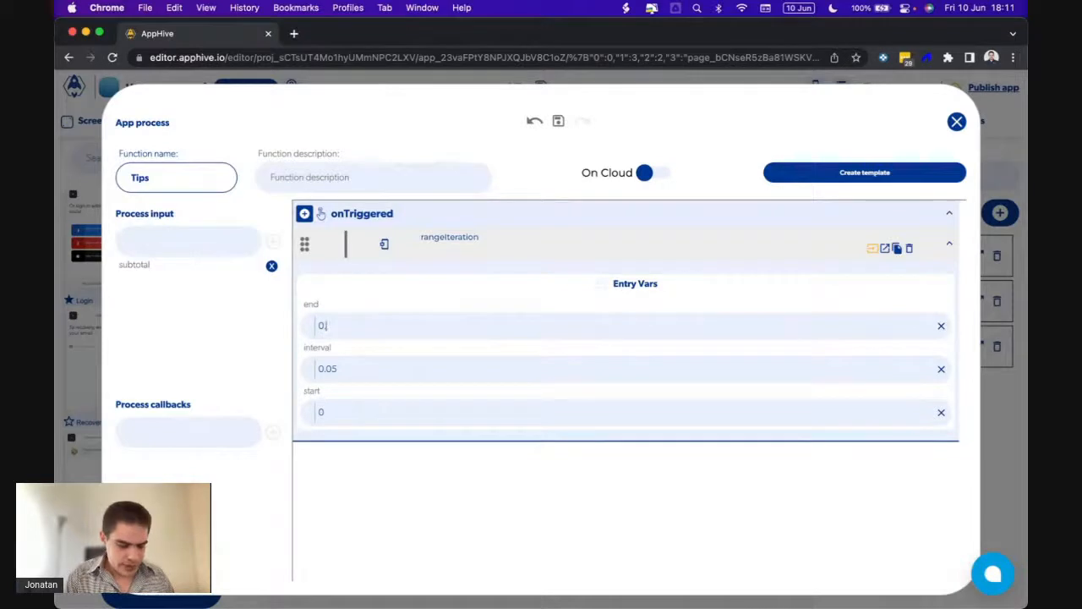
text(5)
key(BackSpace)
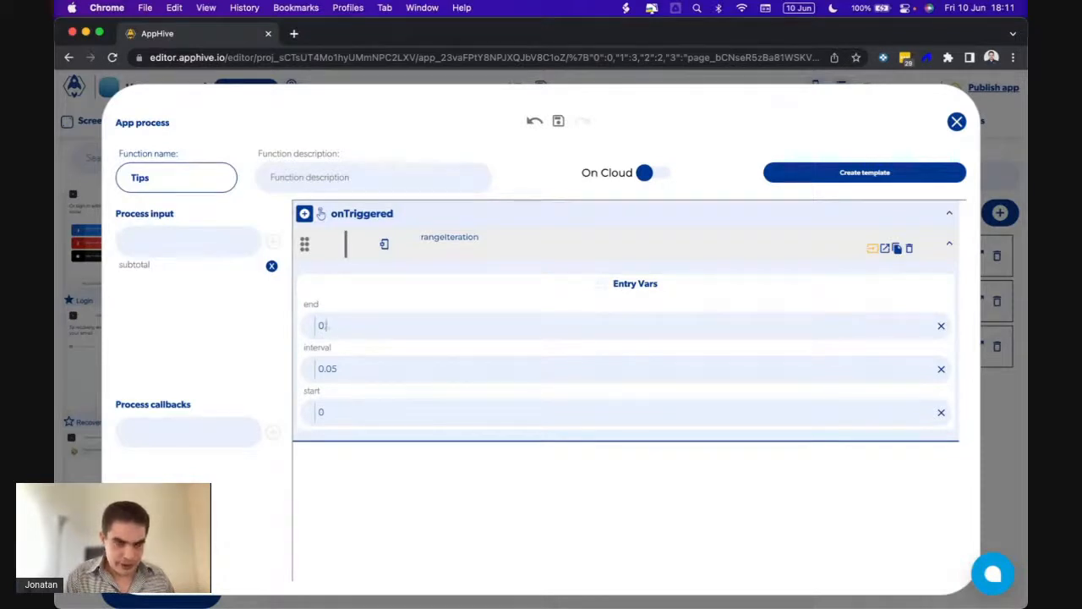
text(30)
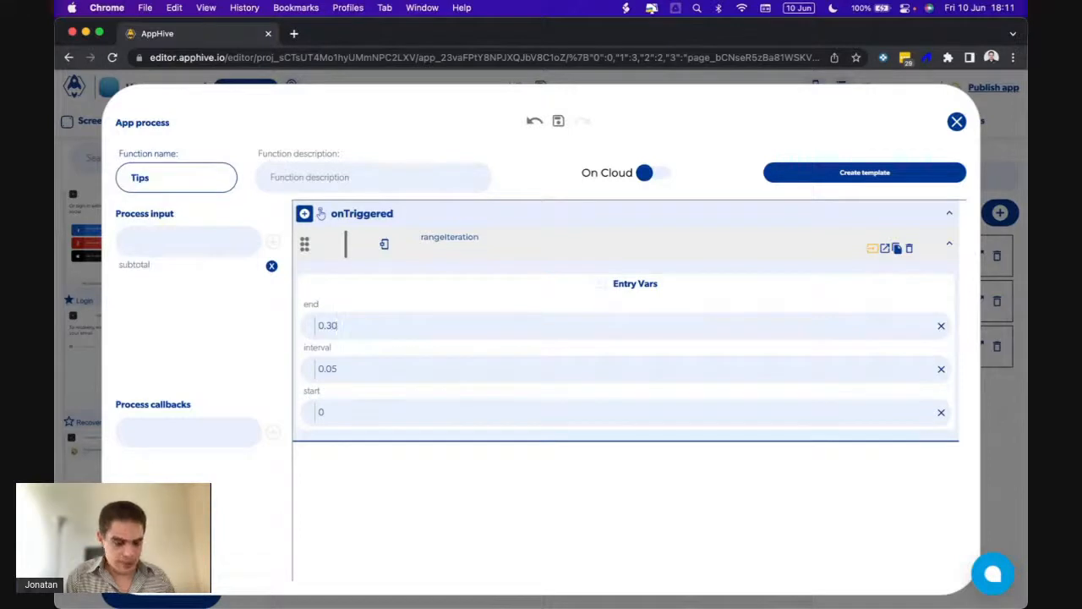
key(BackSpace)
text(5)
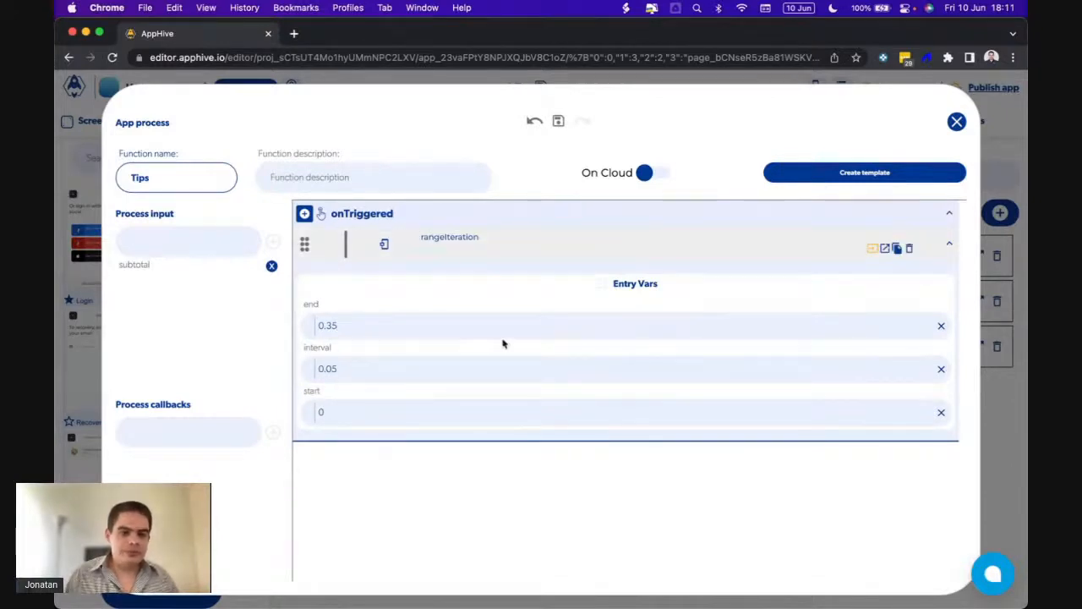
Show the callbacks of the rangeIteration function and add a forEach function to its onFinish callback
click(885, 247)
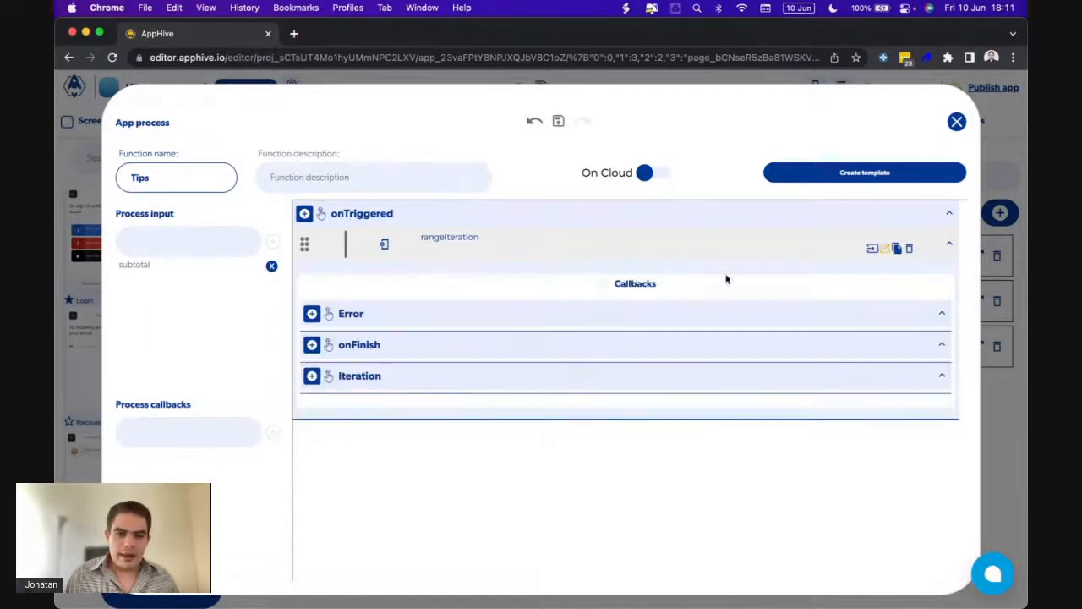
click(312, 345)
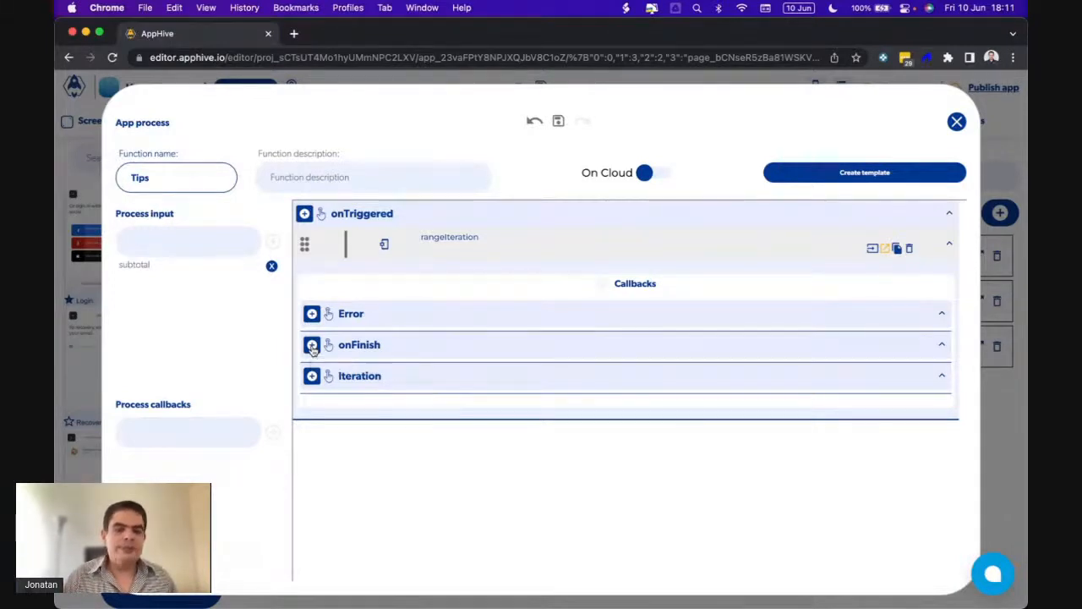
scroll(312, 372, down, 2)
mouse_move(314, 410)
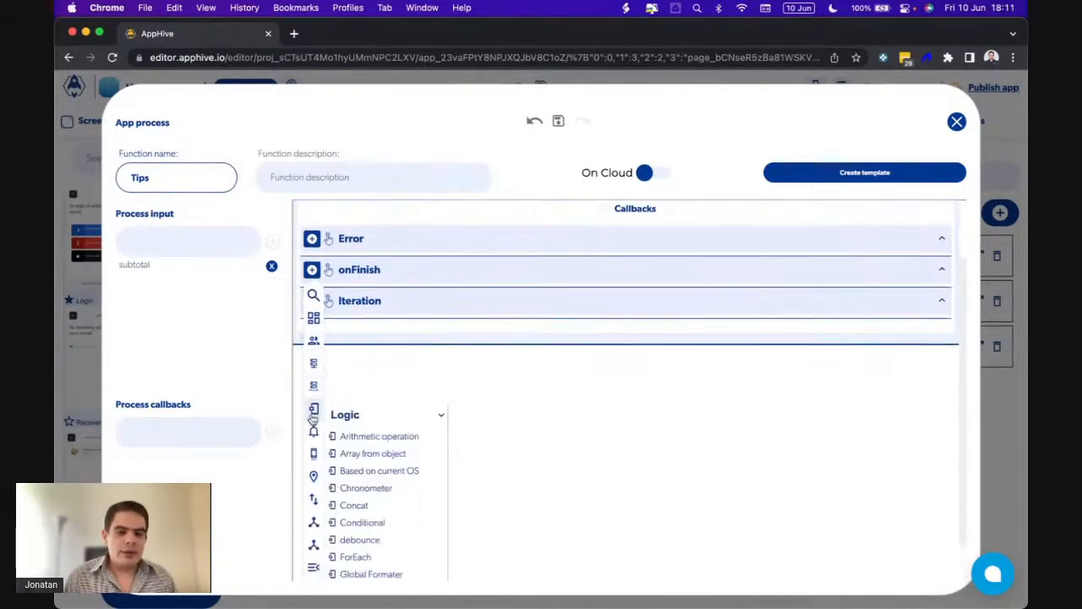
scroll(411, 507, down, 1)
click(356, 520)
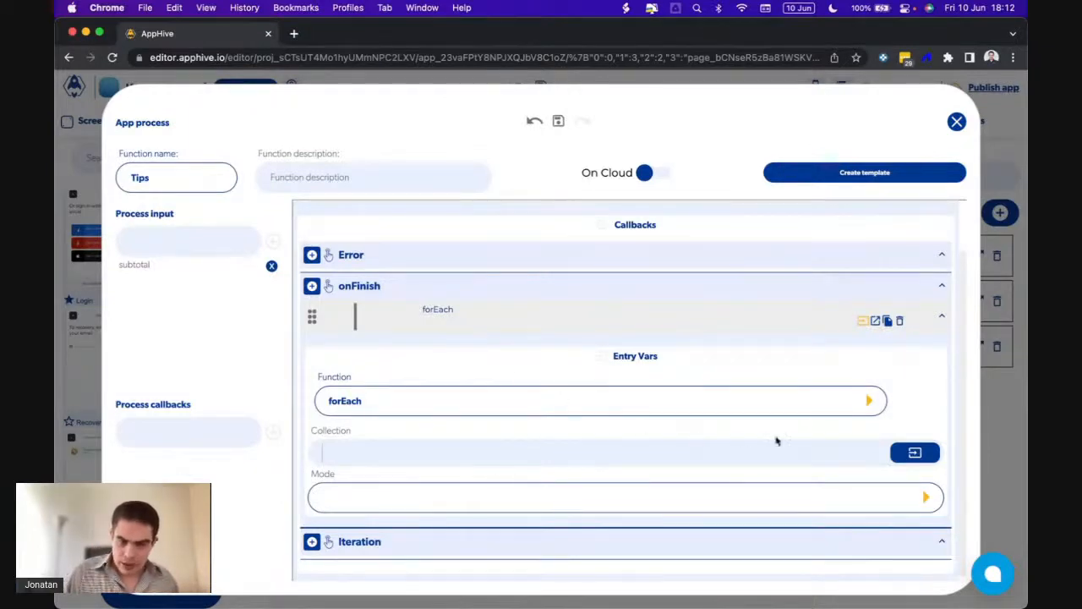
Set the forEach function's collection to the rangeIteration output and its mode to async
click(907, 455)
click(893, 485)
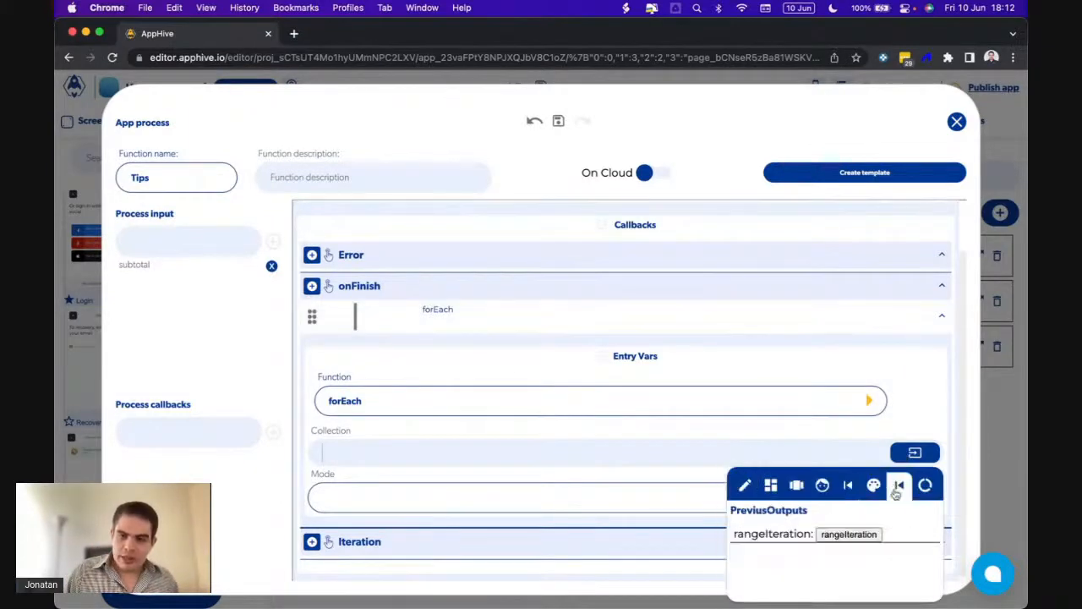
click(848, 534)
click(789, 435)
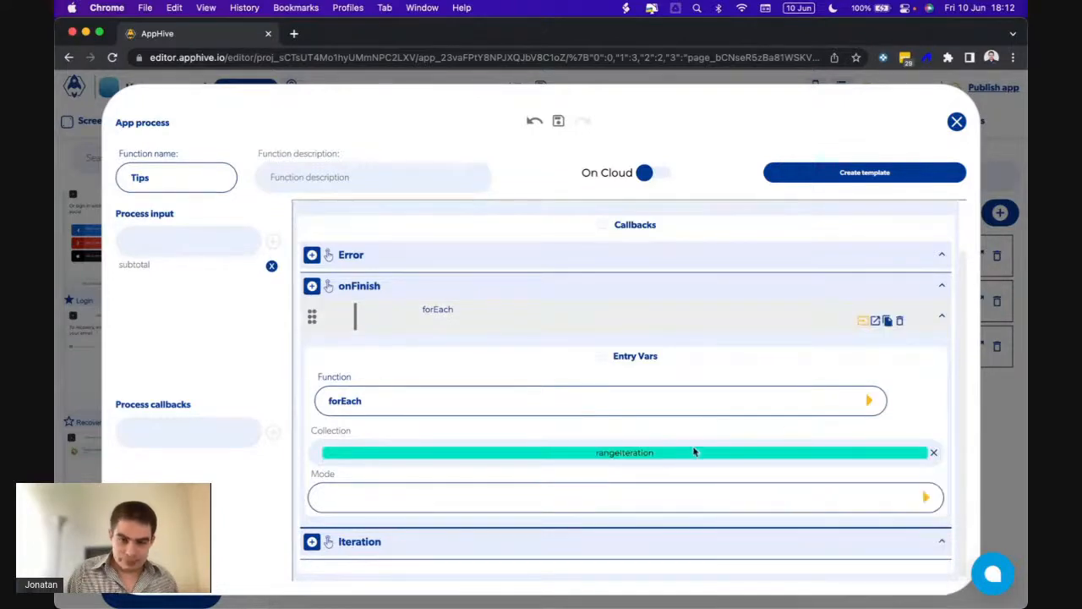
click(927, 497)
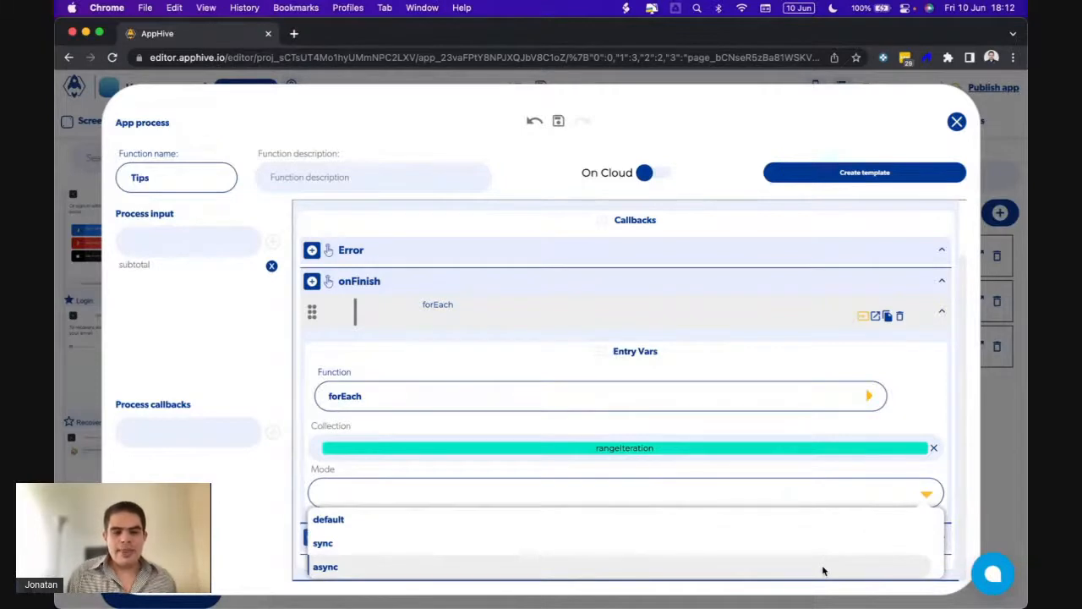
click(823, 571)
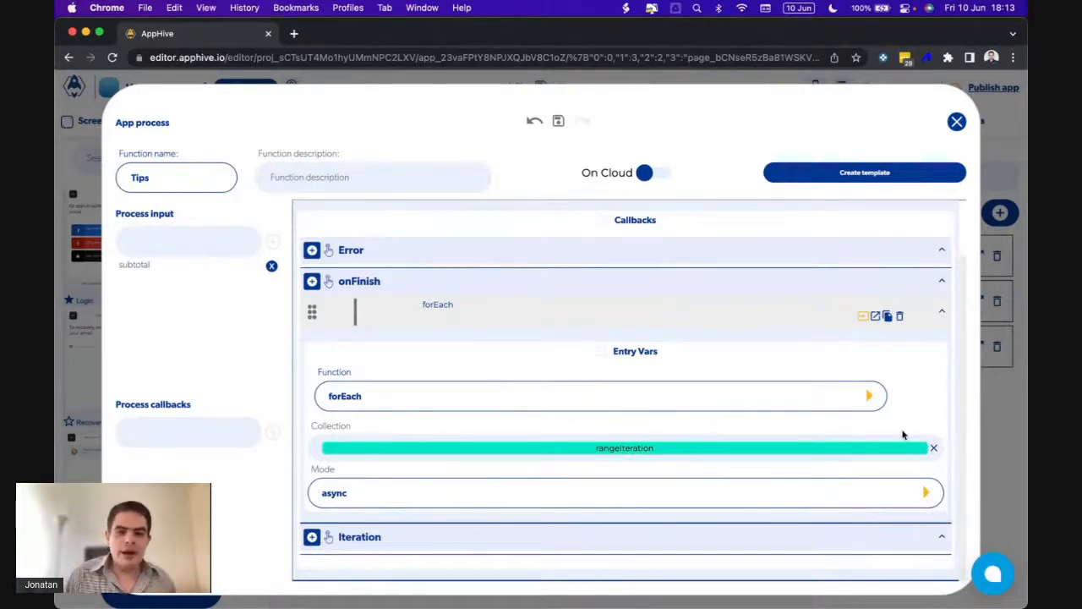
Add an Arithmetic operation to the forEach's Iteration callback functions and set its arithmetic operator to *
click(877, 318)
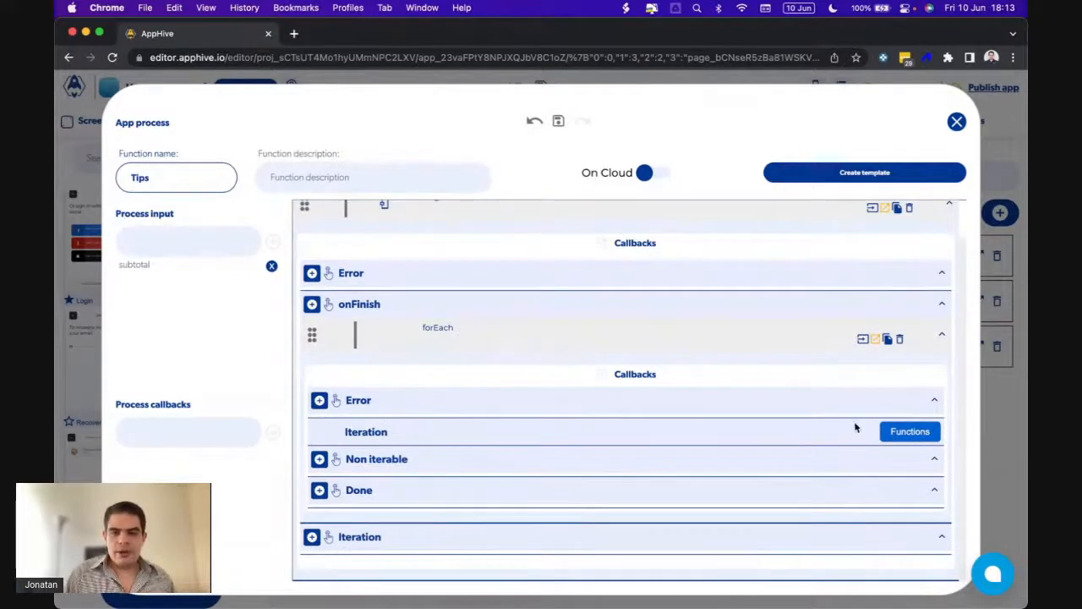
click(909, 432)
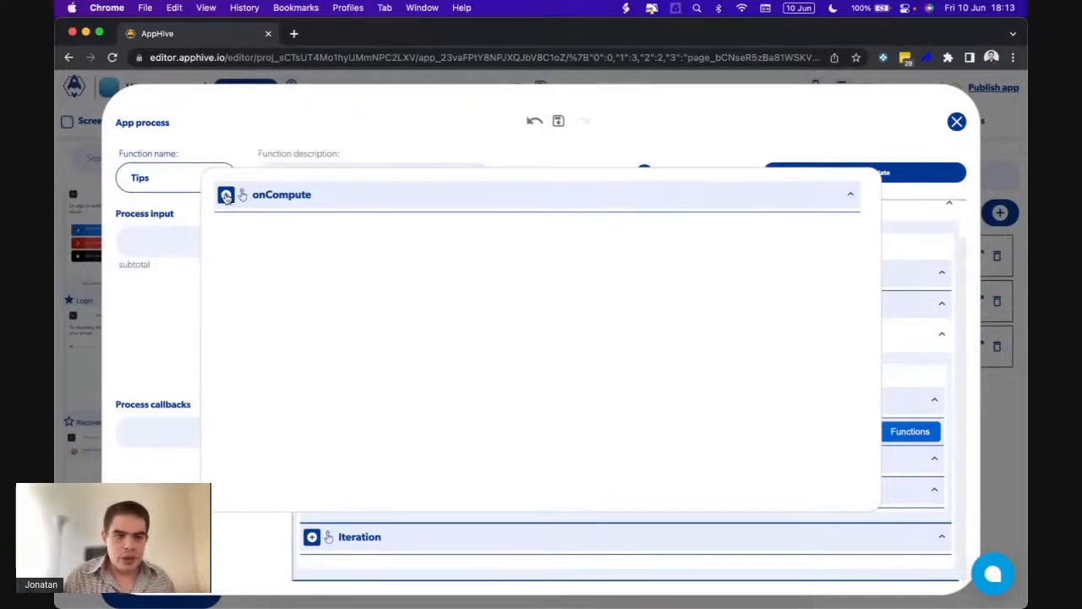
click(227, 196)
mouse_move(228, 334)
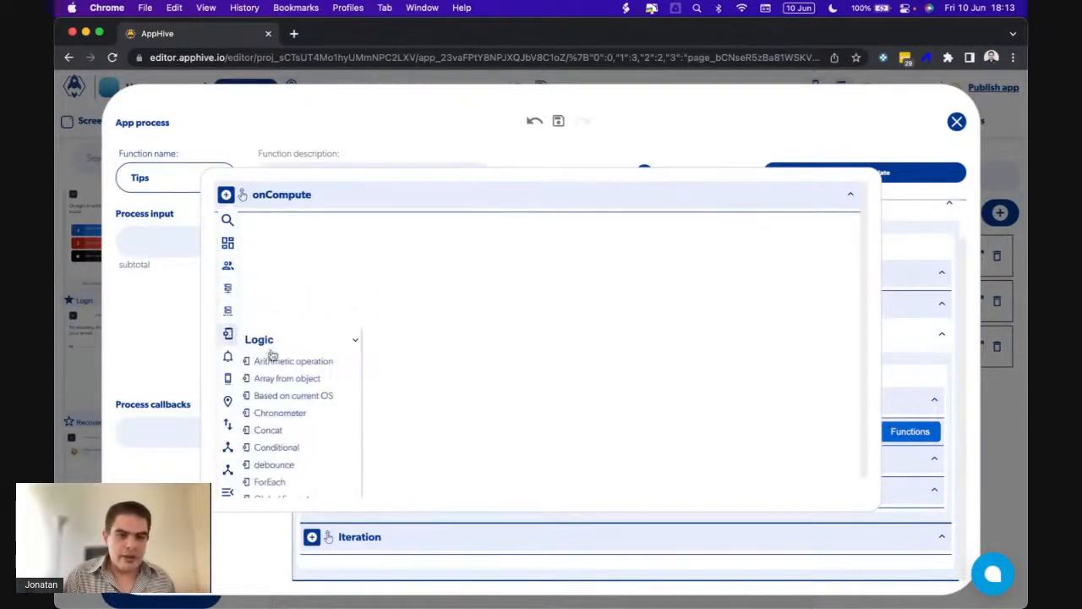
click(274, 360)
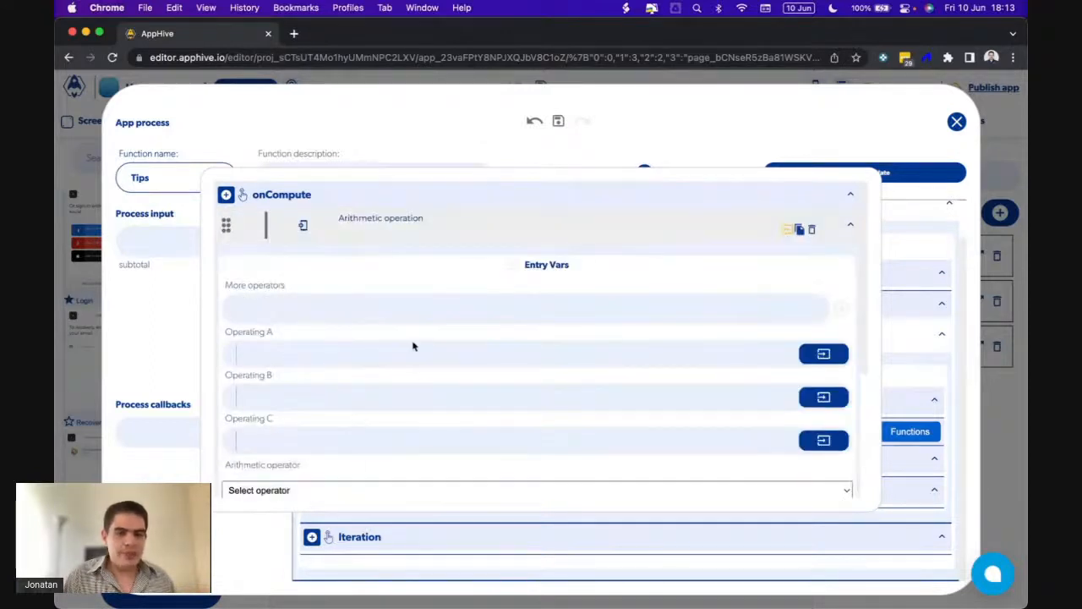
scroll(414, 346, down, 1)
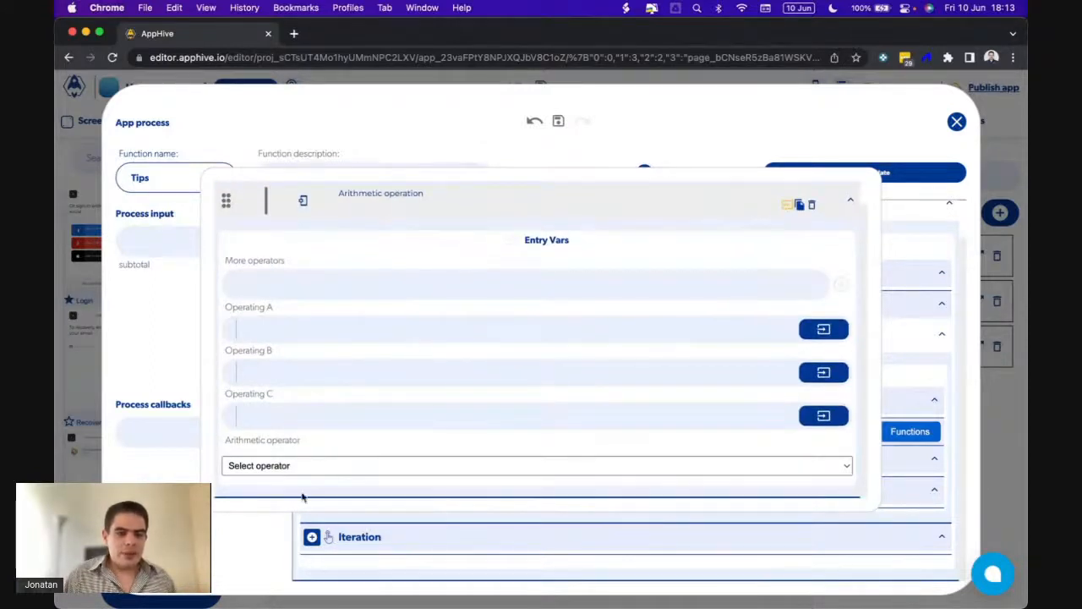
click(279, 469)
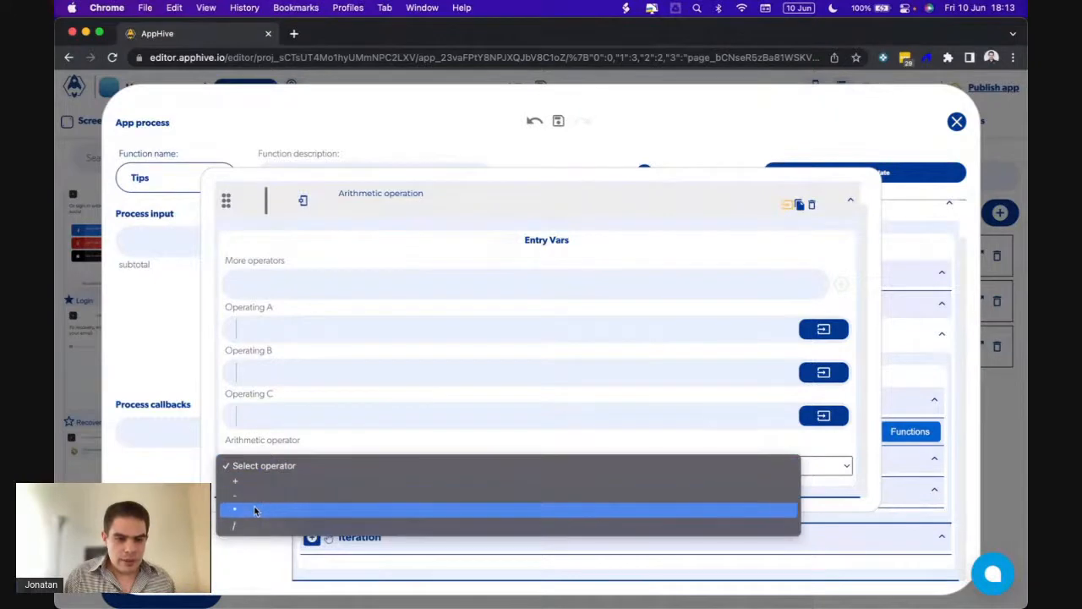
click(258, 508)
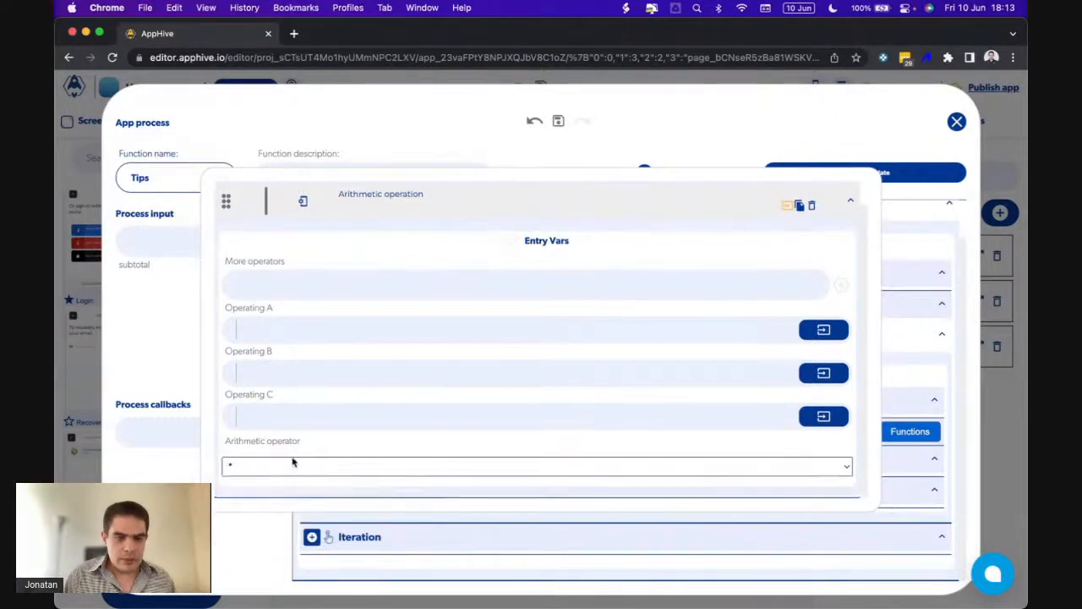
Set Operating A of the arithmetic operation to the item attribute of the ForEach output
scroll(293, 461, up, 1)
click(807, 356)
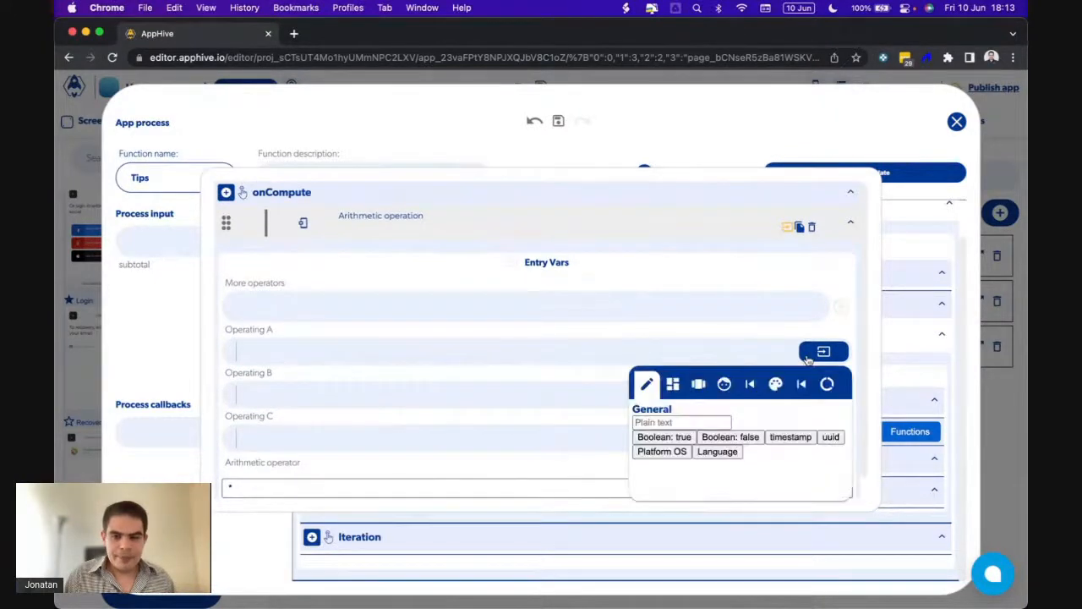
click(807, 384)
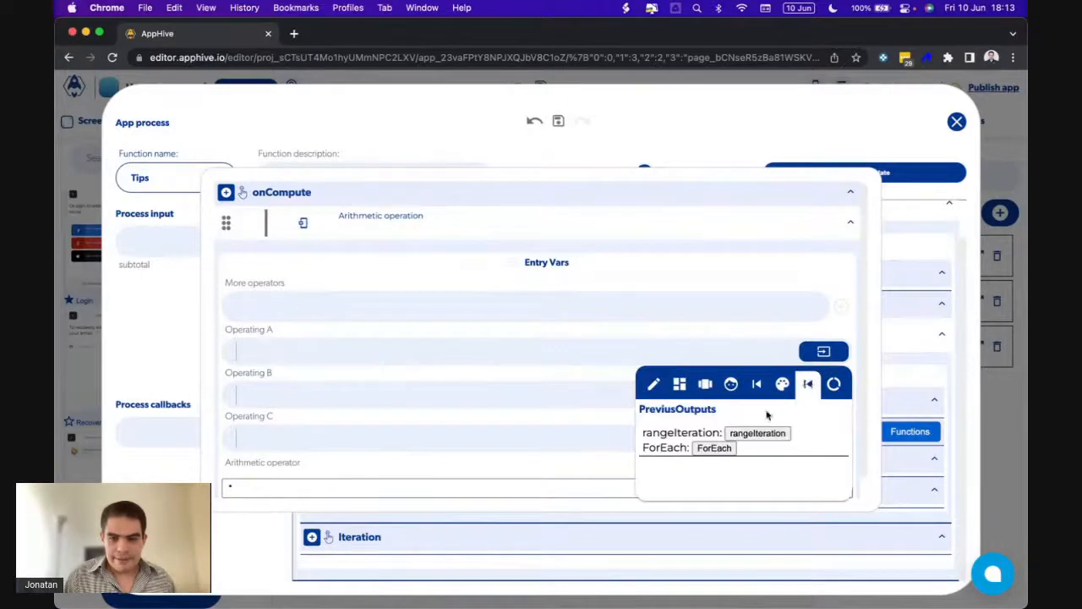
click(714, 448)
click(689, 495)
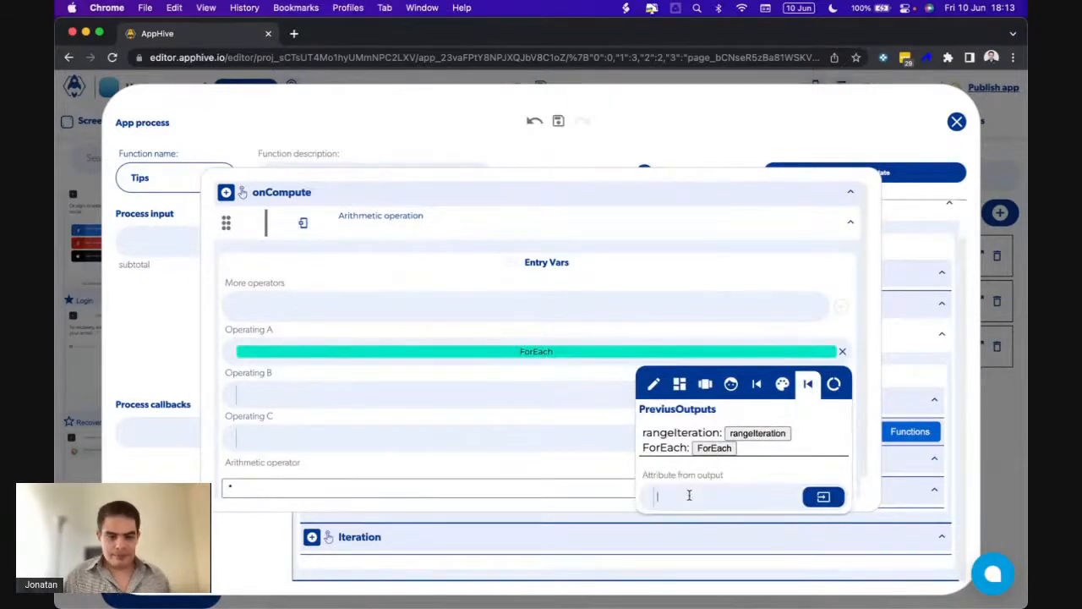
text(item)
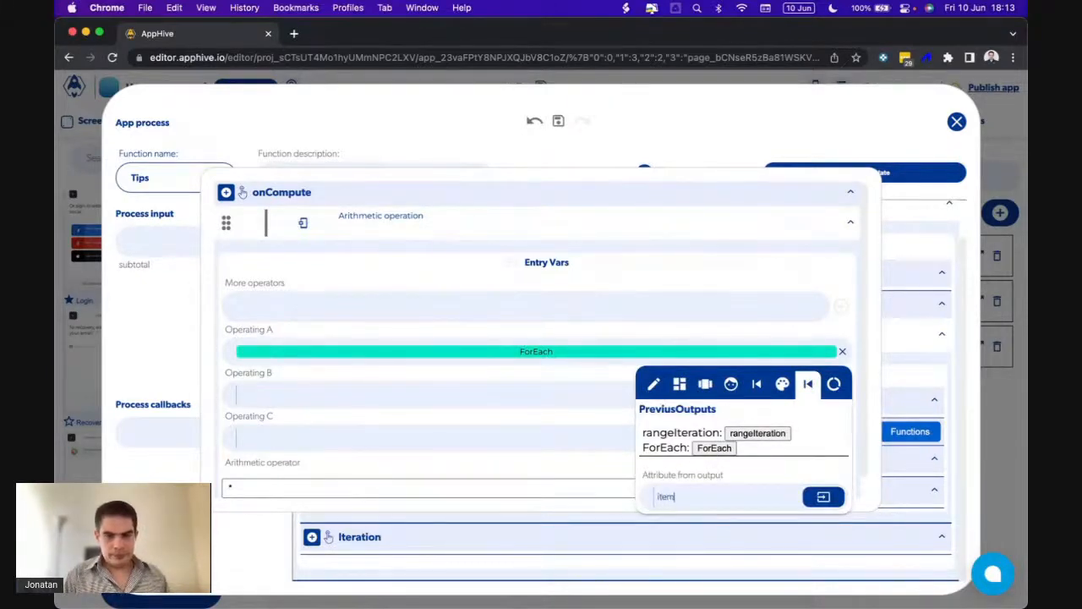
key(Return)
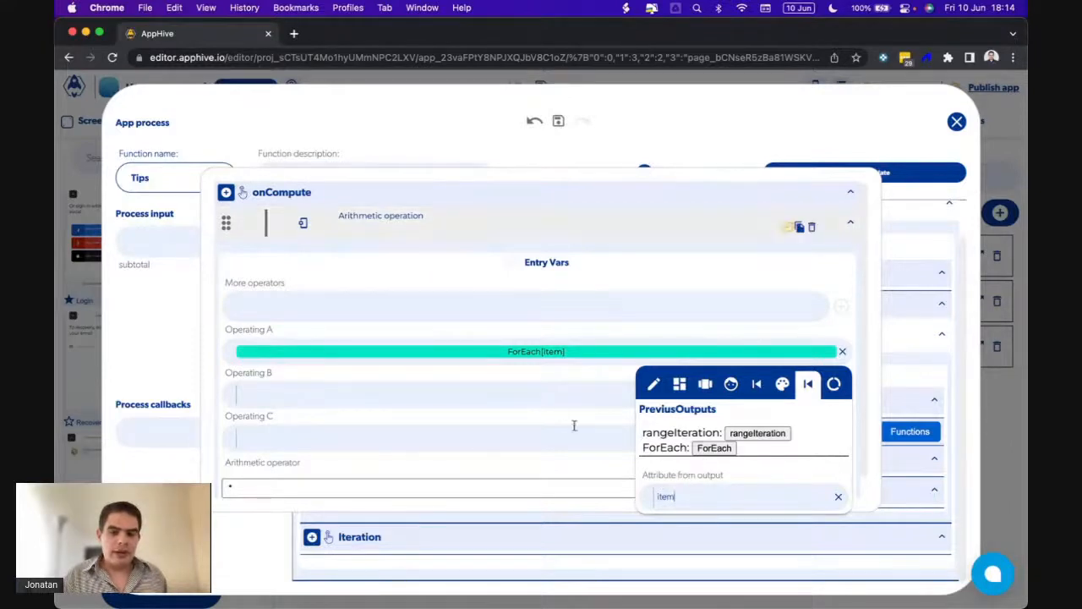
click(556, 366)
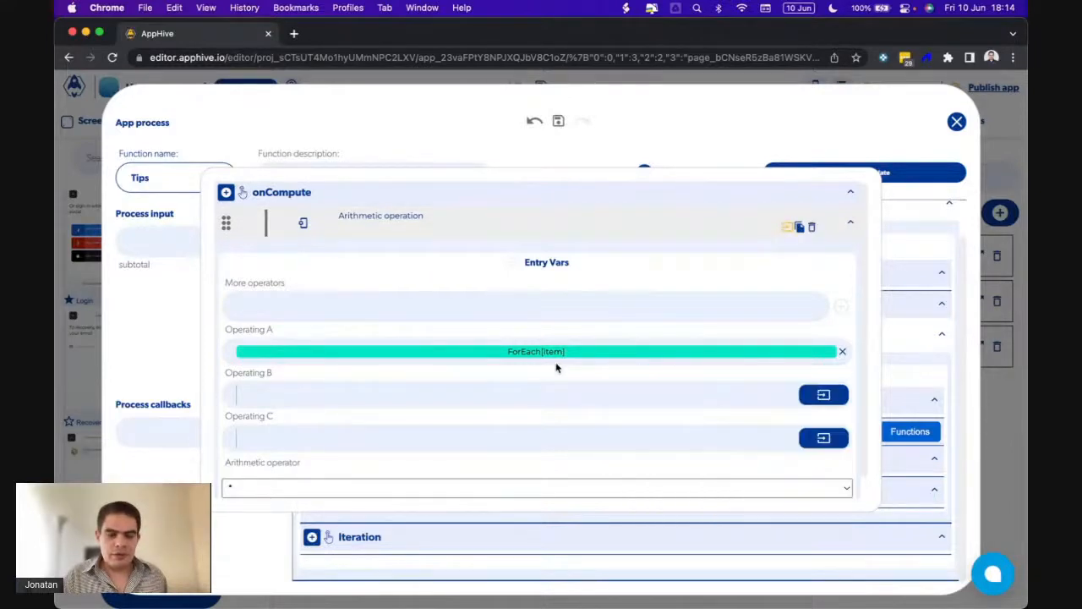
Set Operating B to the subtotal input from the page data and keep * as the arithmetic operator
click(821, 394)
click(826, 427)
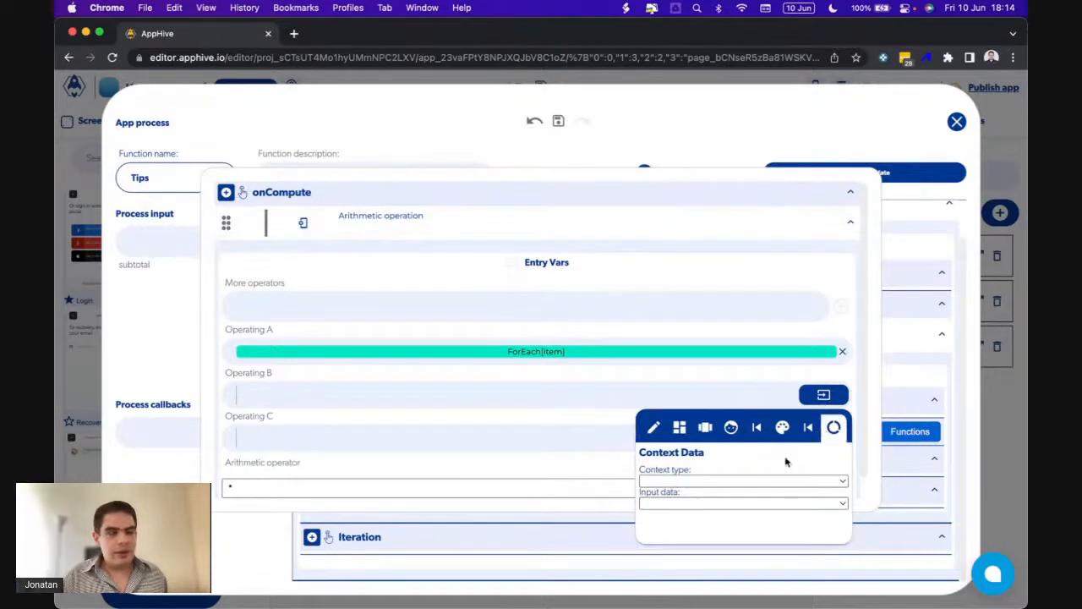
click(756, 480)
click(707, 513)
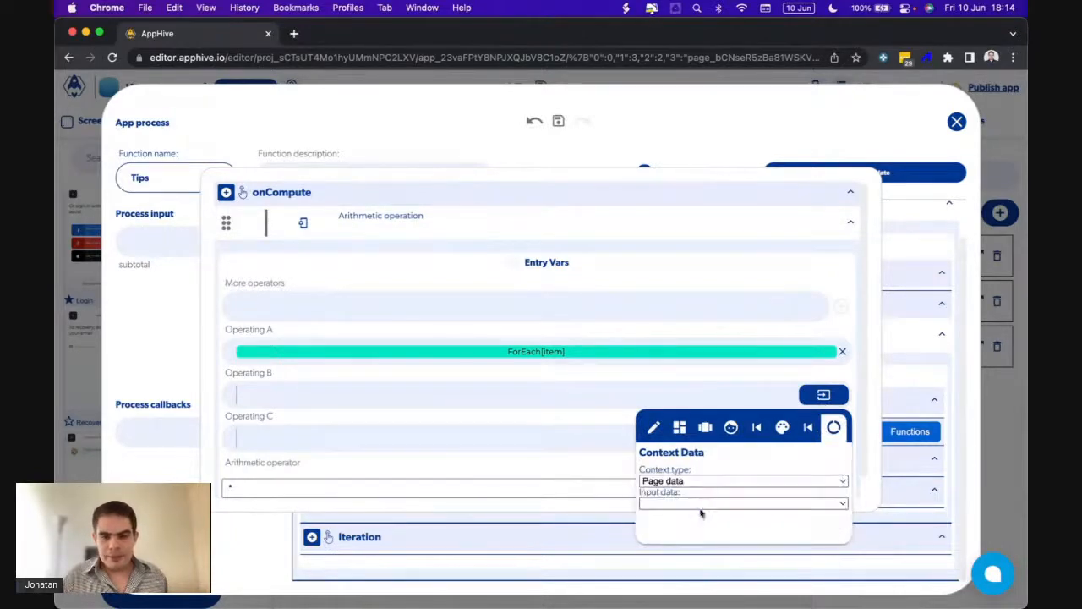
click(698, 504)
click(686, 520)
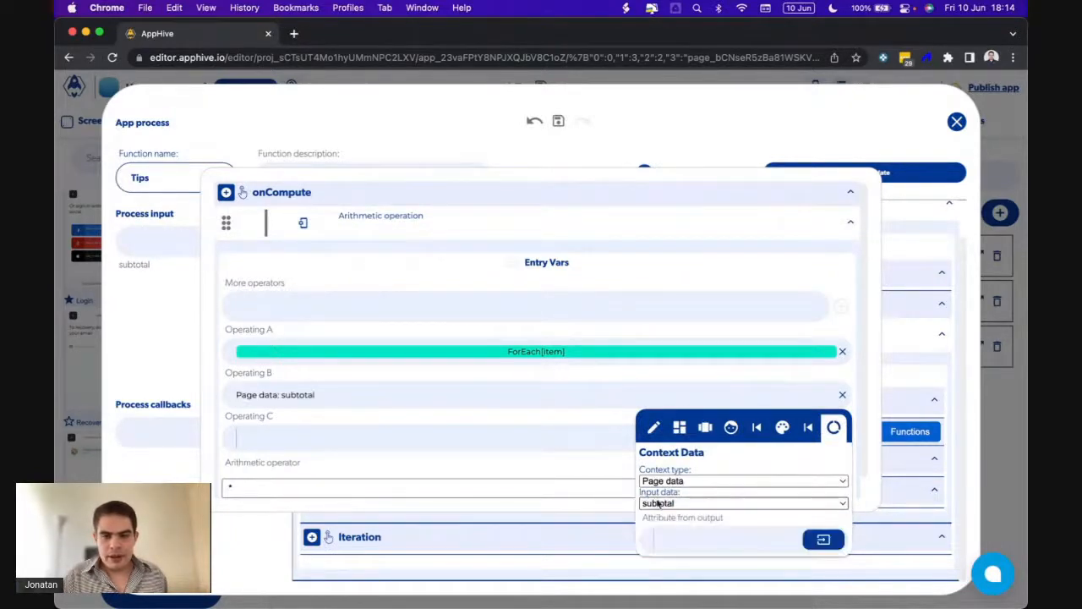
click(592, 432)
click(520, 487)
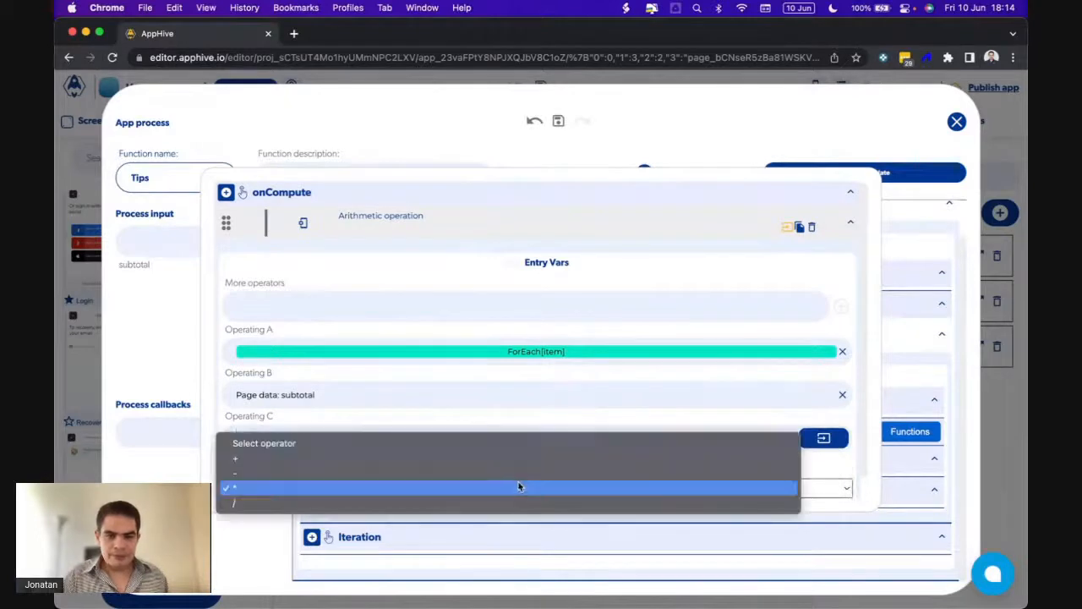
click(519, 487)
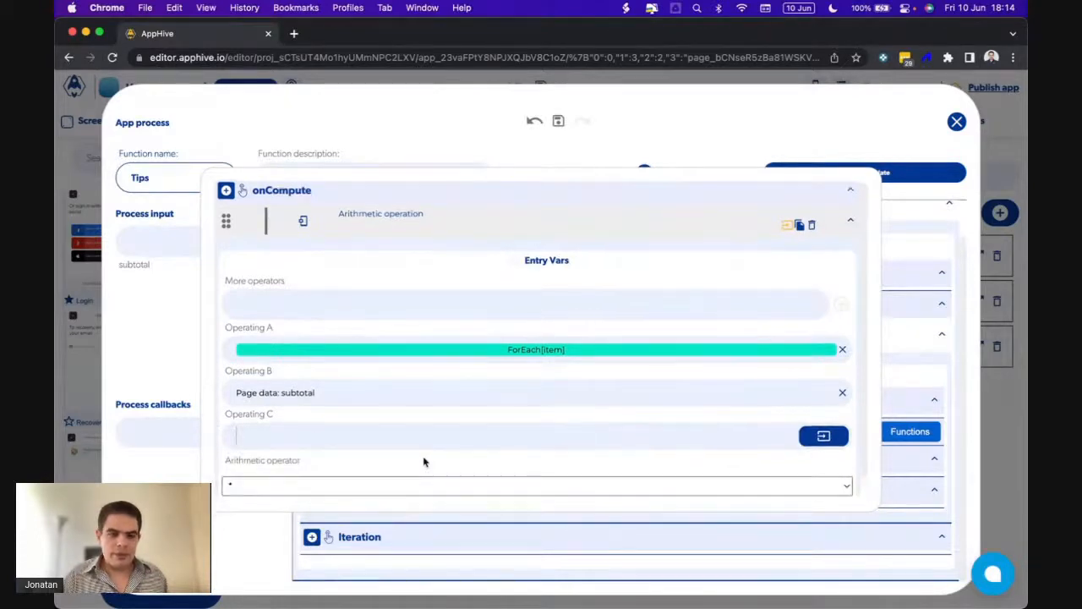
Add a Compute Callback function below the arithmetic operation in onCompute
scroll(422, 456, down, 1)
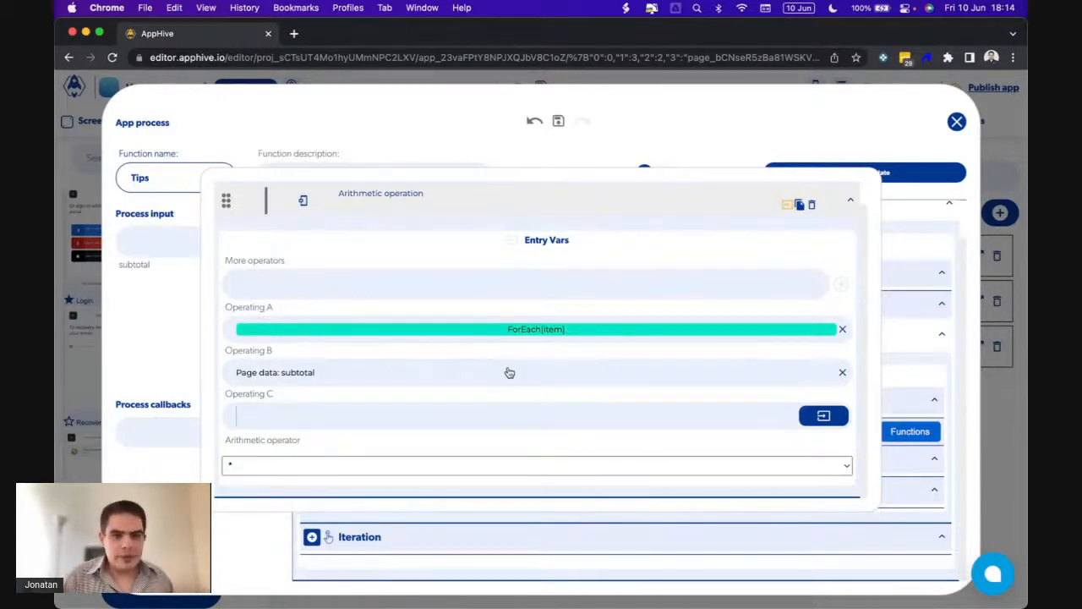
scroll(449, 351, up, 1)
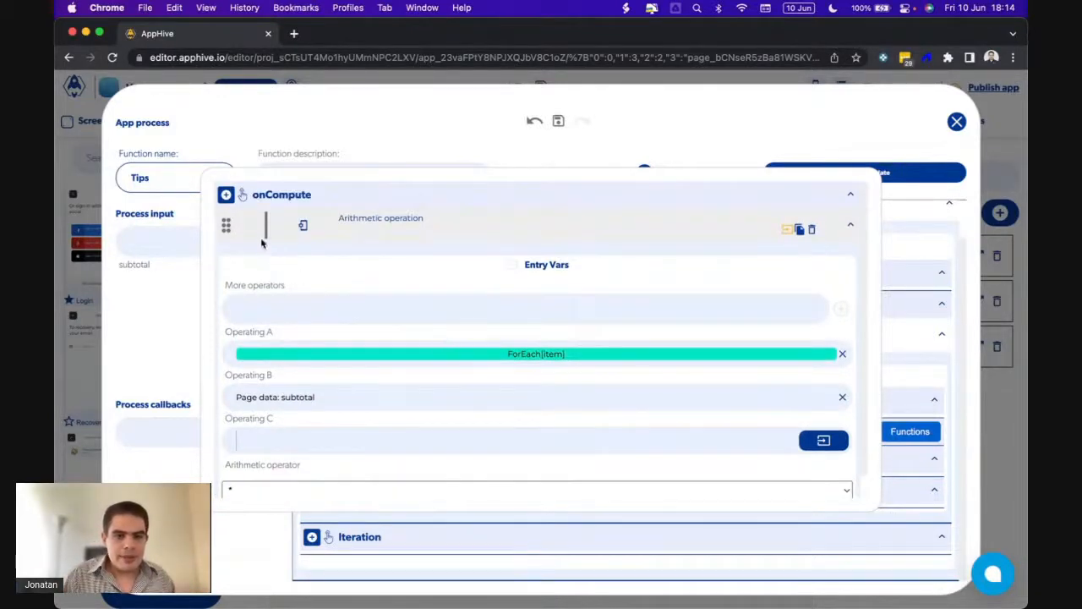
click(226, 196)
scroll(227, 296, down, 3)
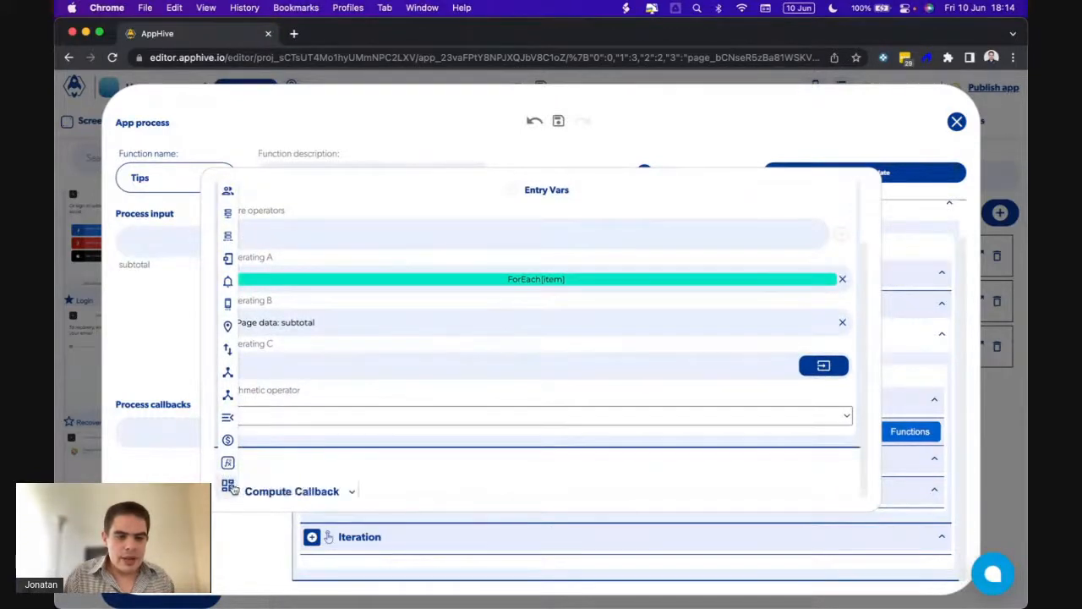
scroll(245, 482, down, 1)
click(280, 487)
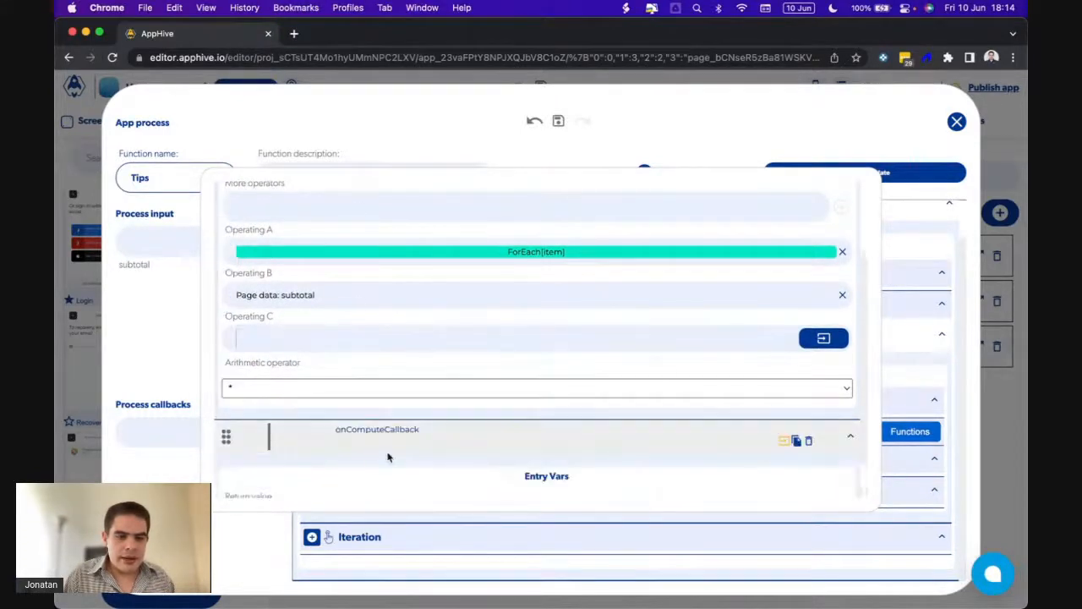
Set the return value of onComputeCallback to the Arithmetic operation output
scroll(387, 454, down, 2)
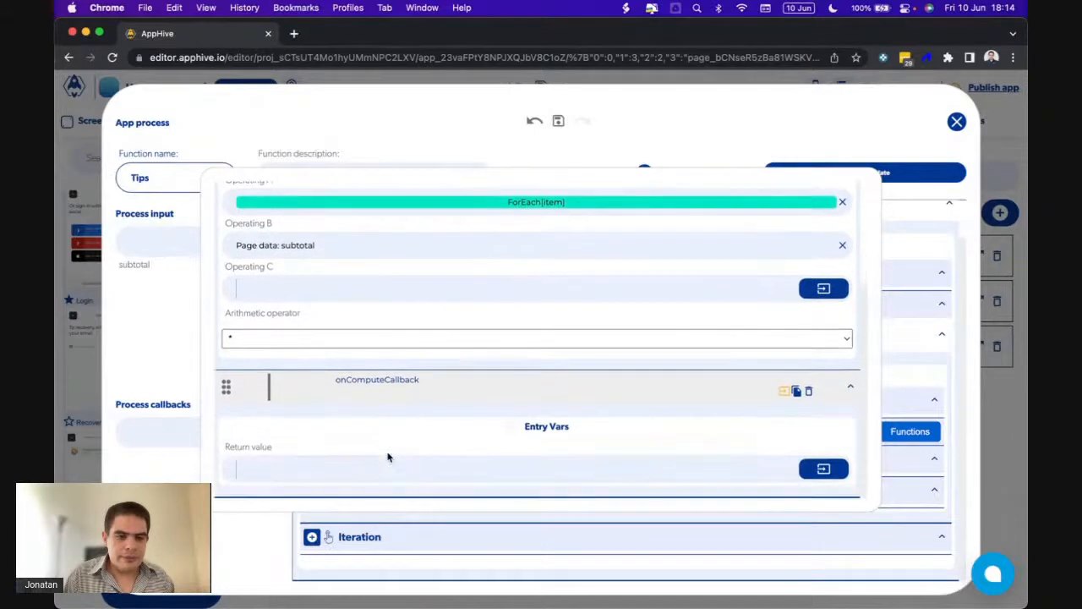
click(826, 472)
click(802, 338)
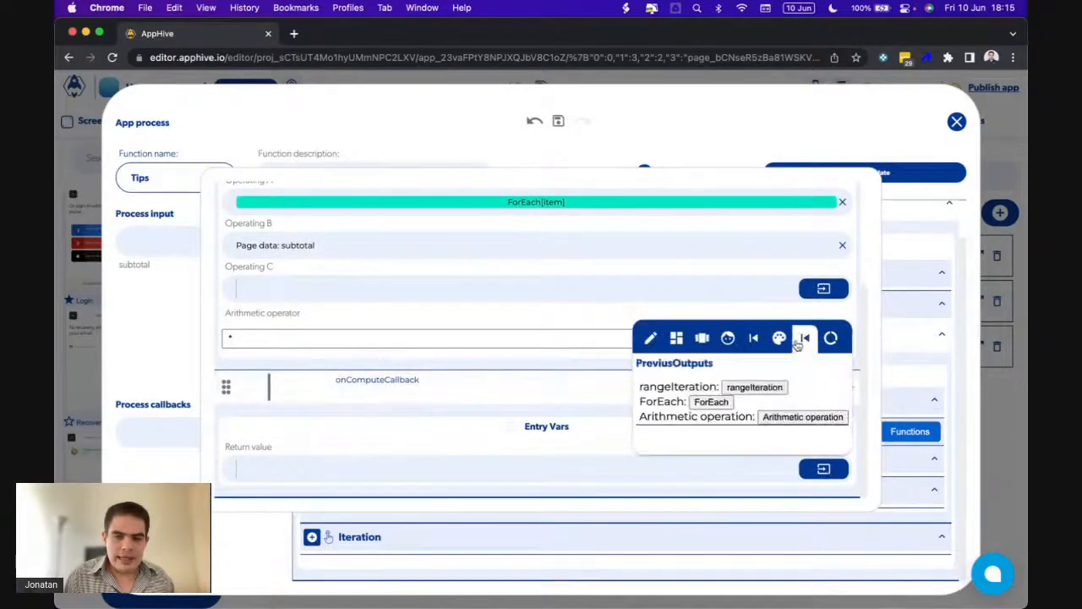
click(542, 420)
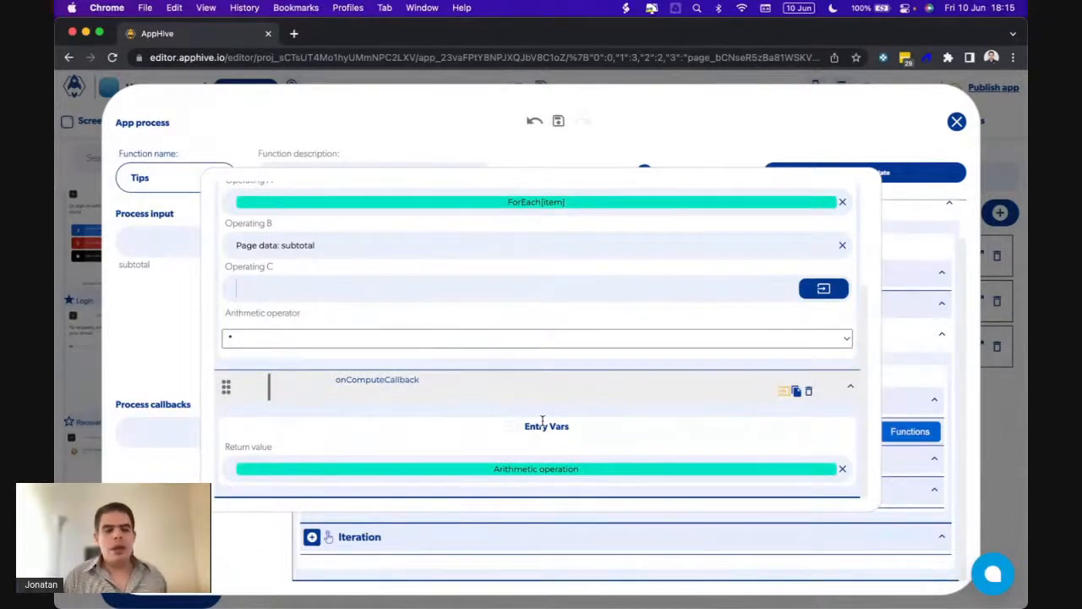
Review the operands, operator and return value configured for the iteration in onCompute
scroll(543, 420, up, 3)
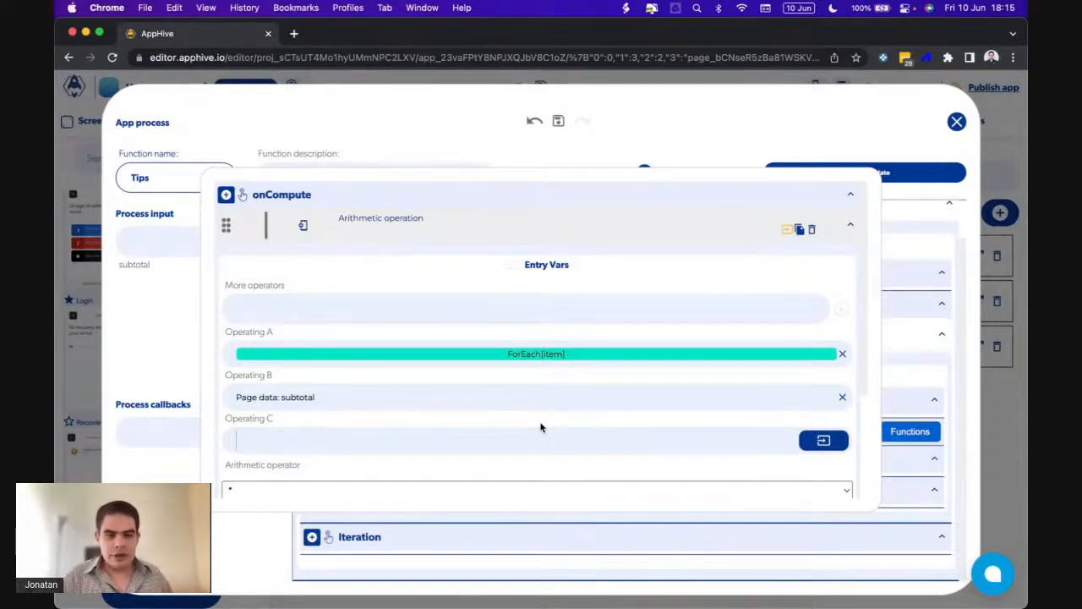
scroll(542, 427, down, 2)
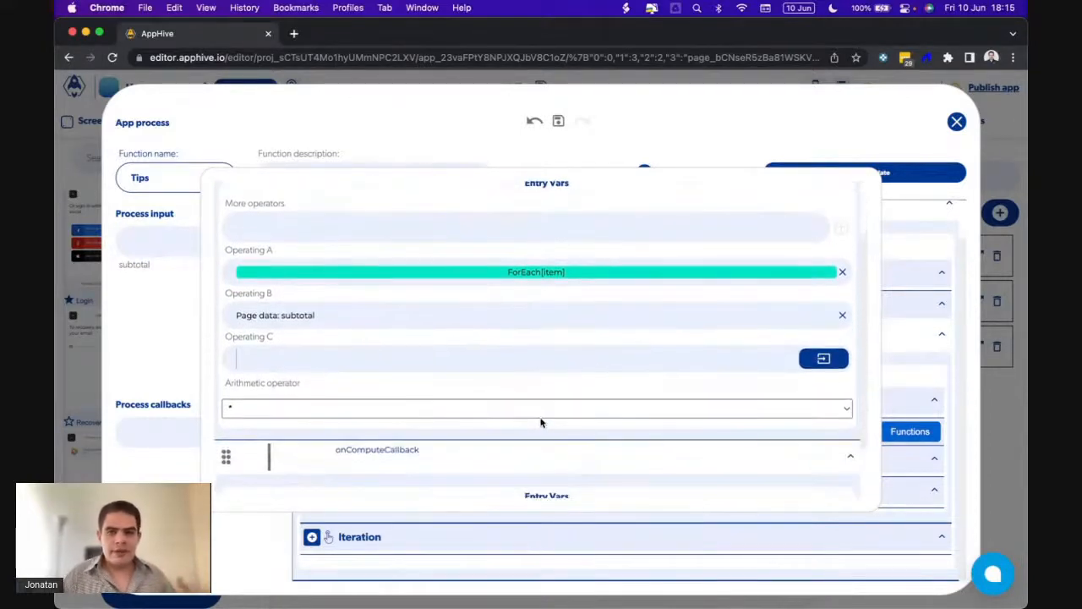
scroll(541, 423, down, 2)
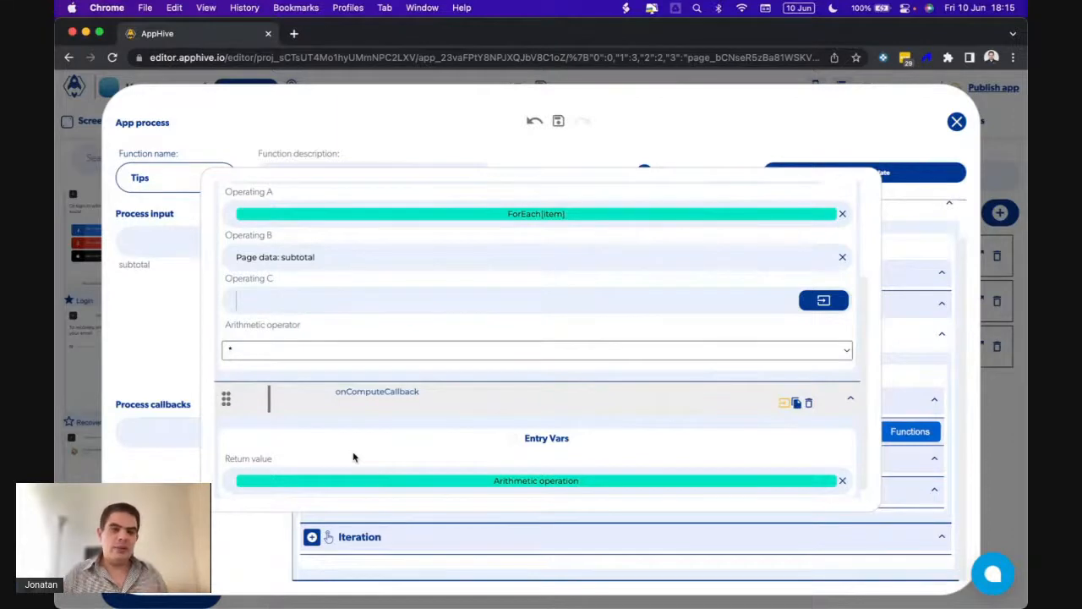
scroll(353, 455, up, 3)
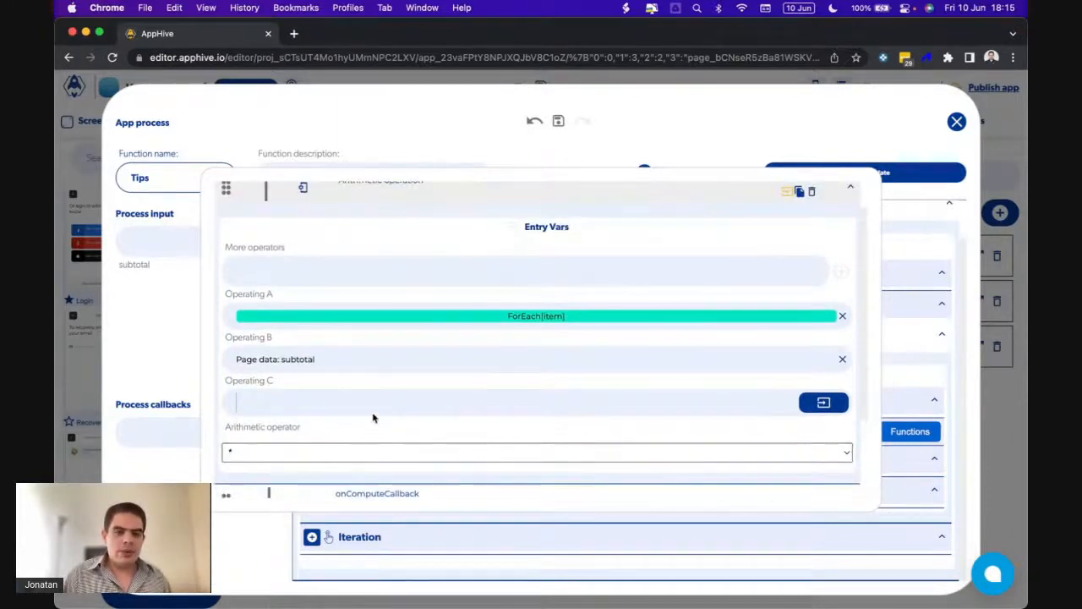
scroll(377, 406, down, 2)
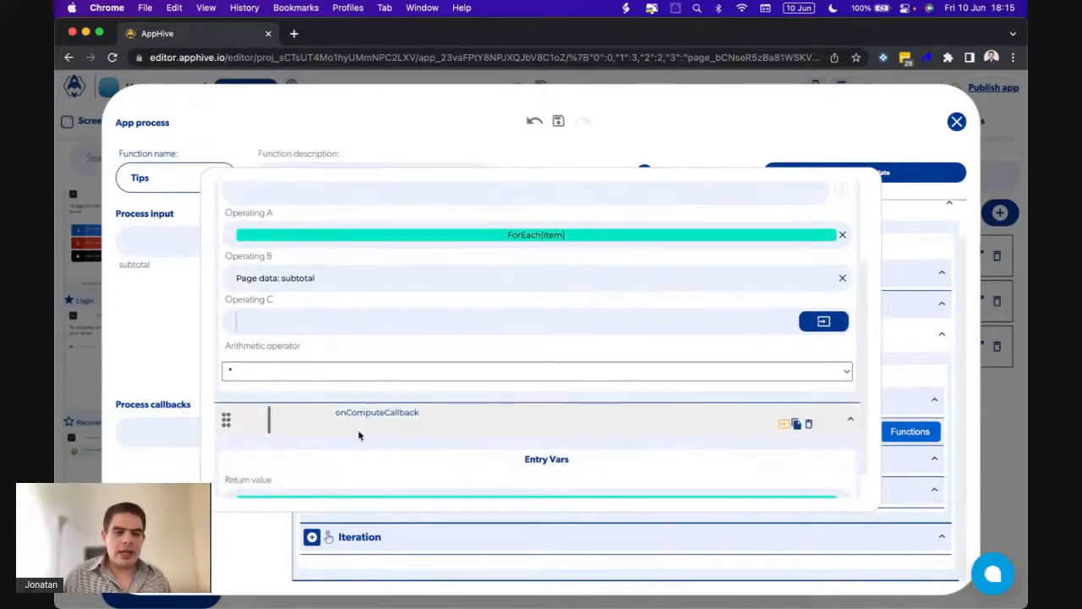
scroll(356, 433, down, 1)
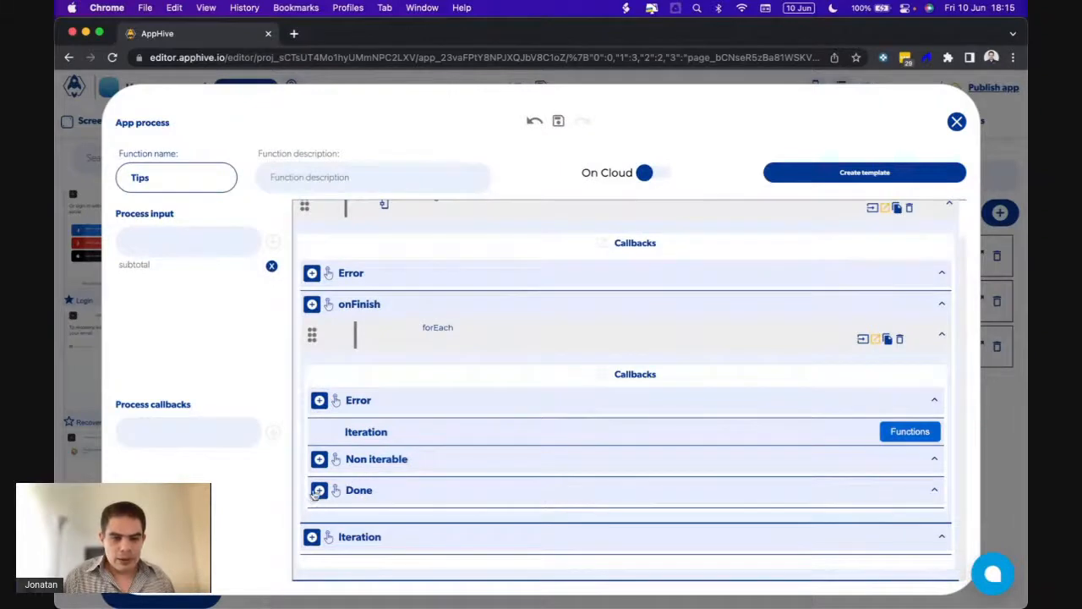
Add a process callback named success to the Tips process
click(213, 434)
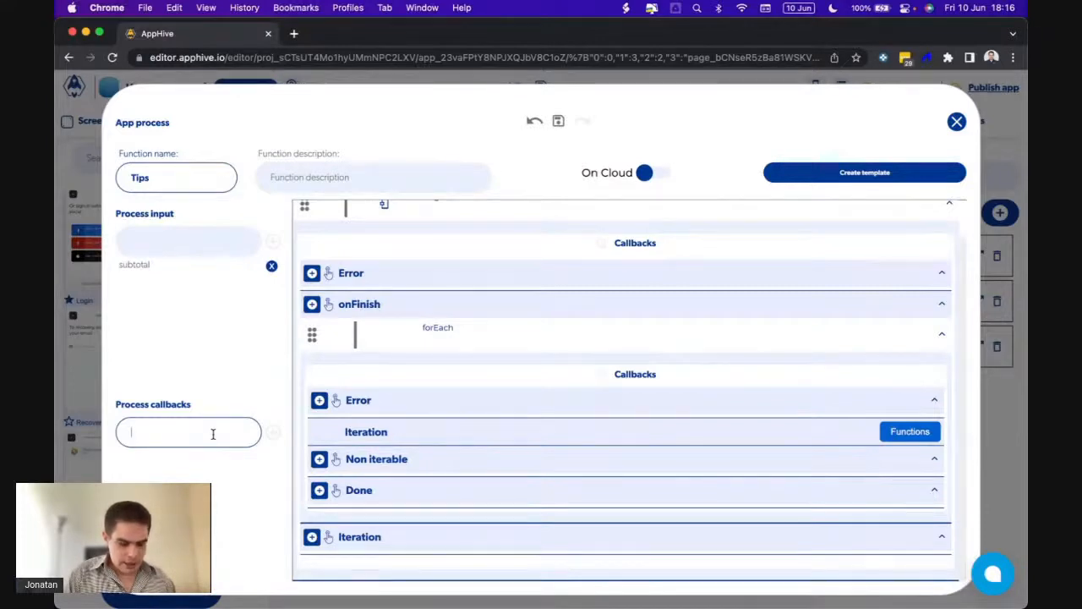
text(succes)
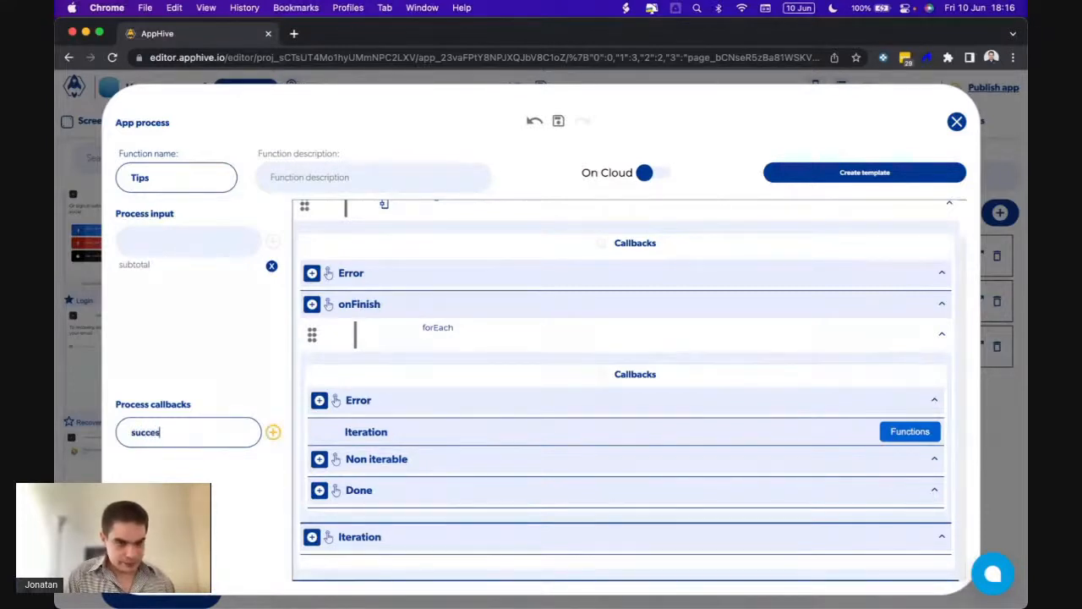
text(s)
click(273, 433)
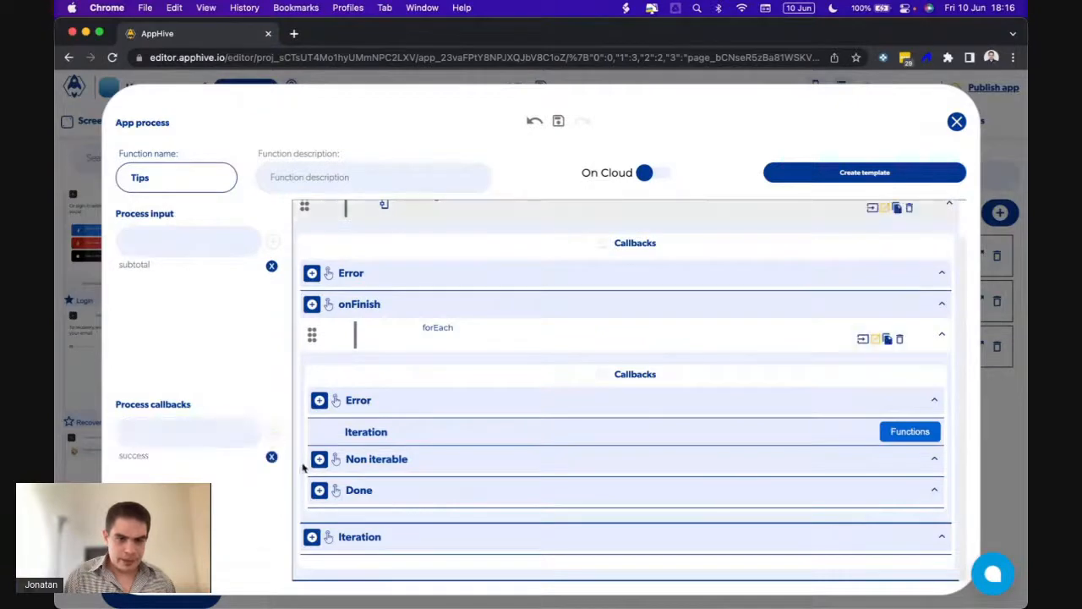
Insert the success process callback under the Done callback of forEach
click(319, 490)
scroll(322, 497, down, 3)
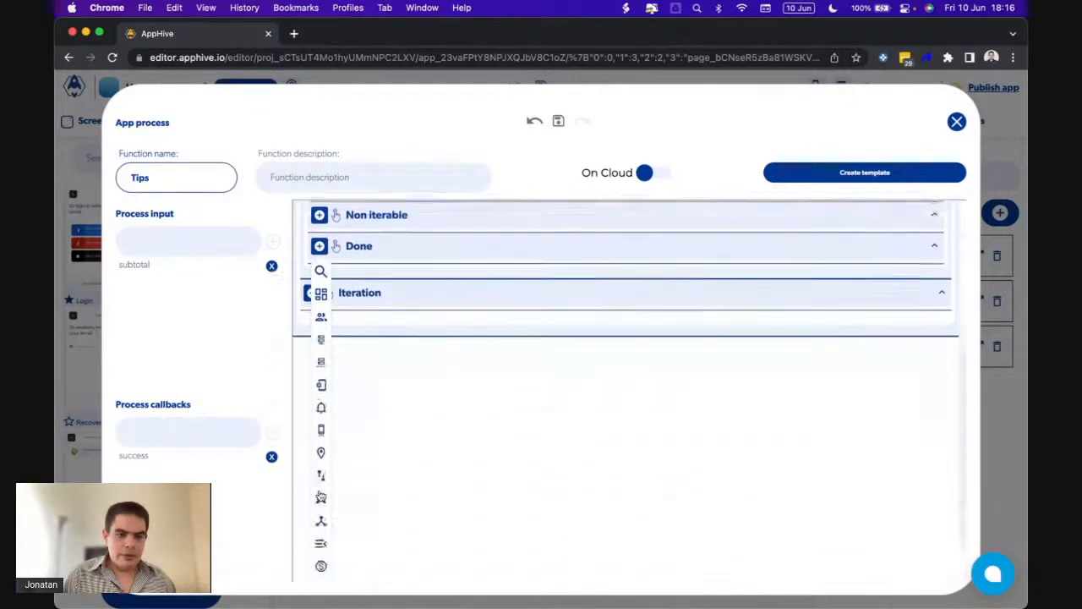
scroll(321, 497, down, 2)
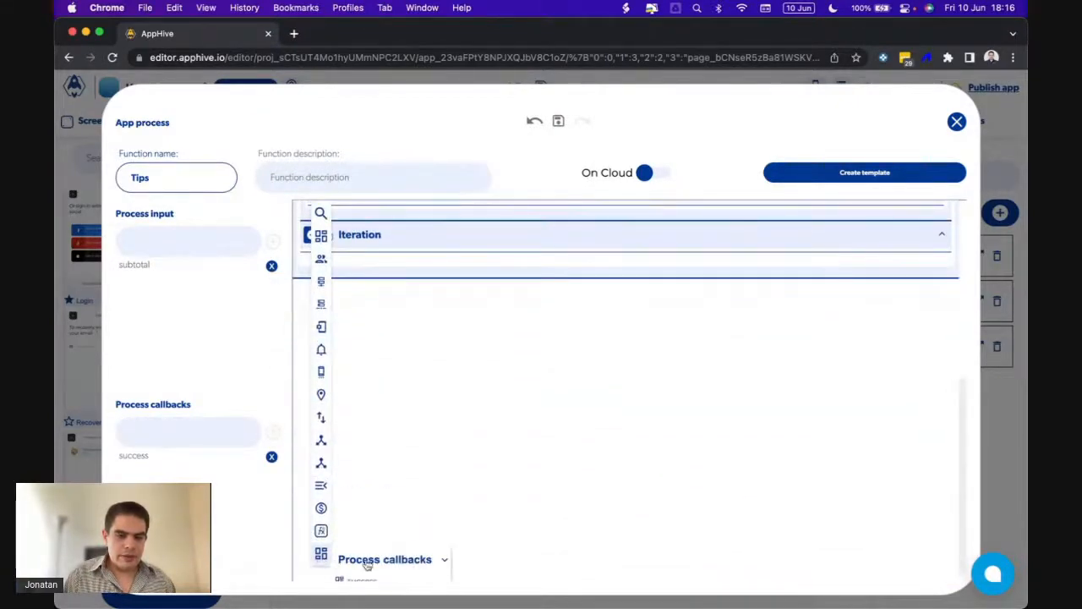
scroll(367, 565, down, 1)
click(386, 568)
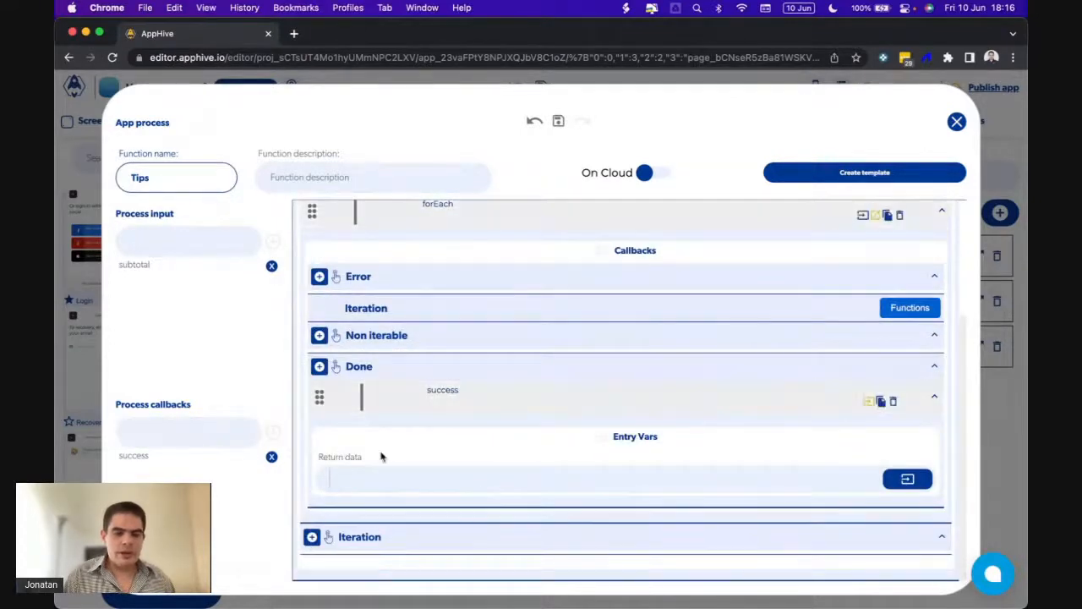
Set the success callback's return data to the ForEach output and close the Tips process editor
click(905, 481)
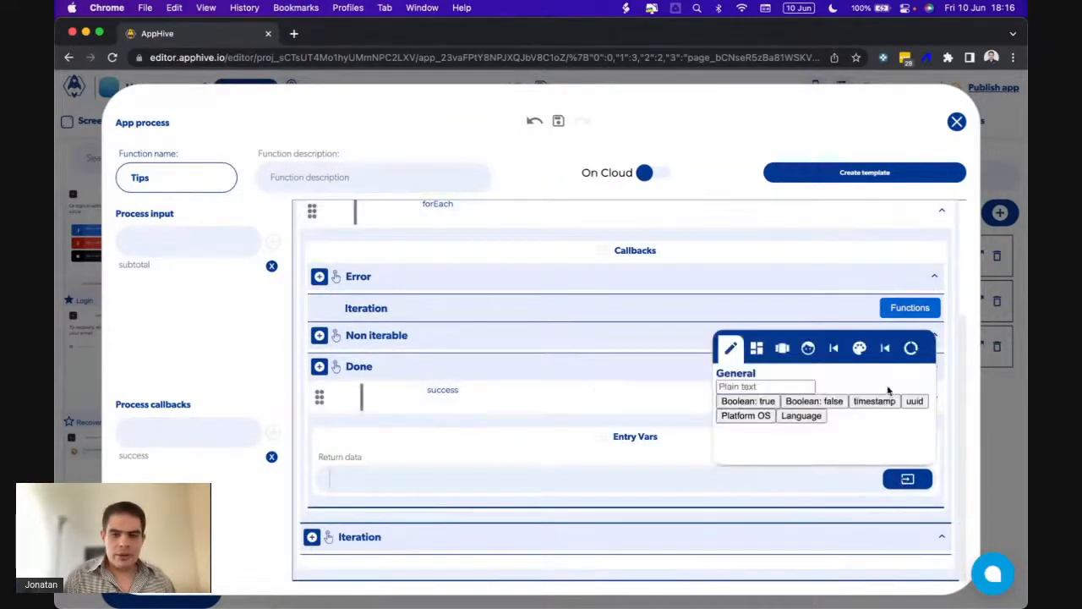
click(886, 348)
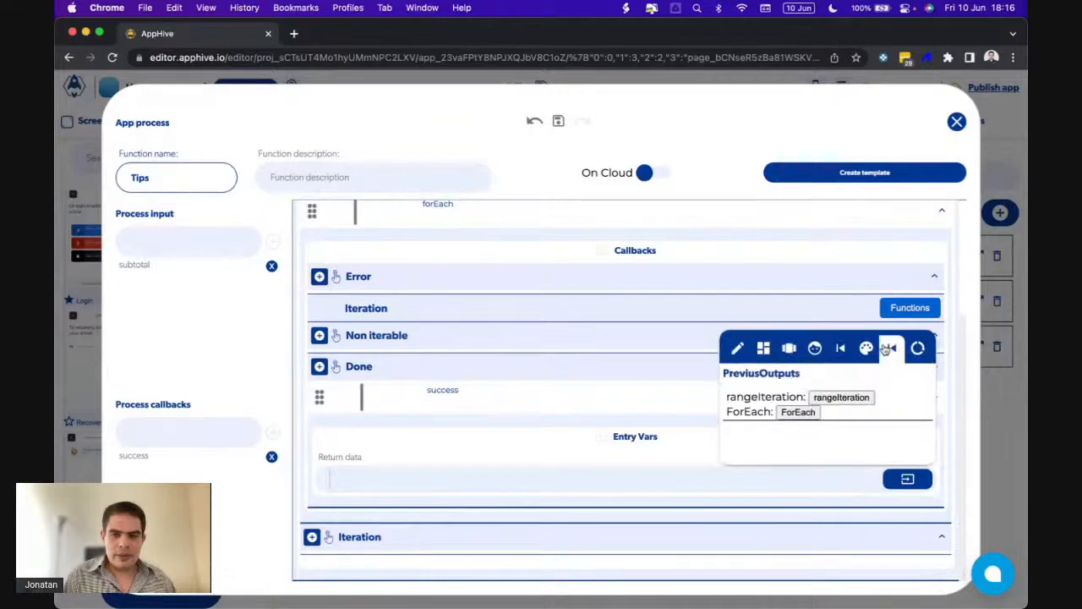
click(815, 414)
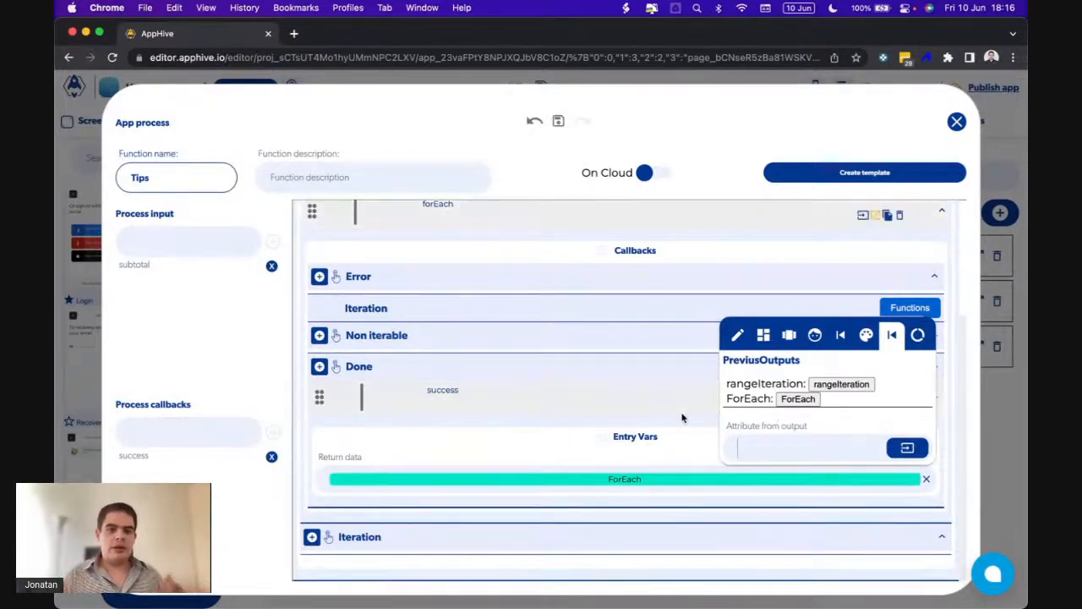
scroll(614, 417, up, 1)
scroll(614, 417, up, 5)
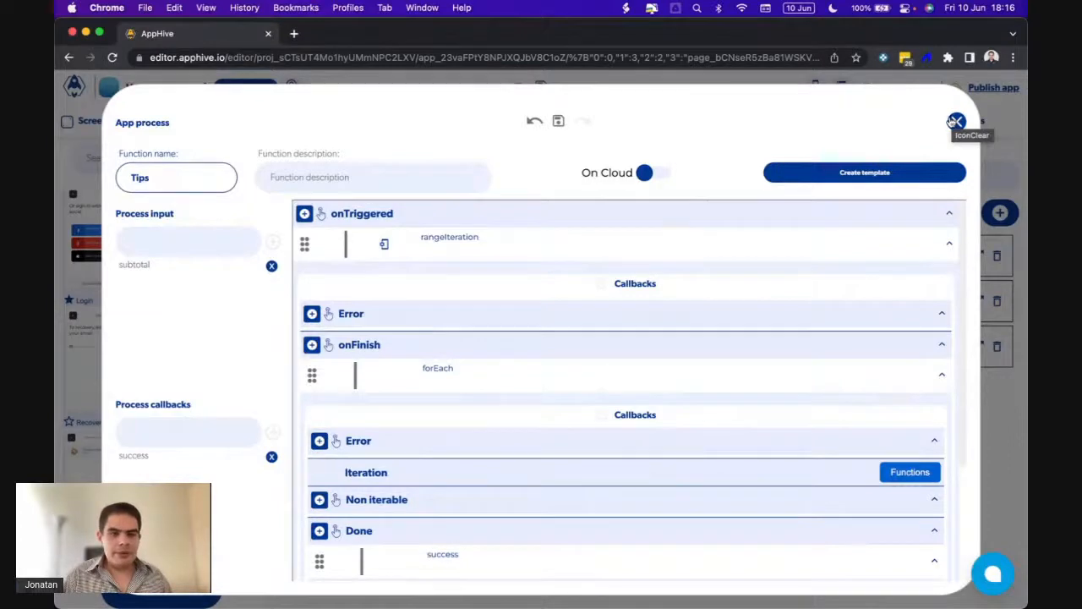
click(955, 121)
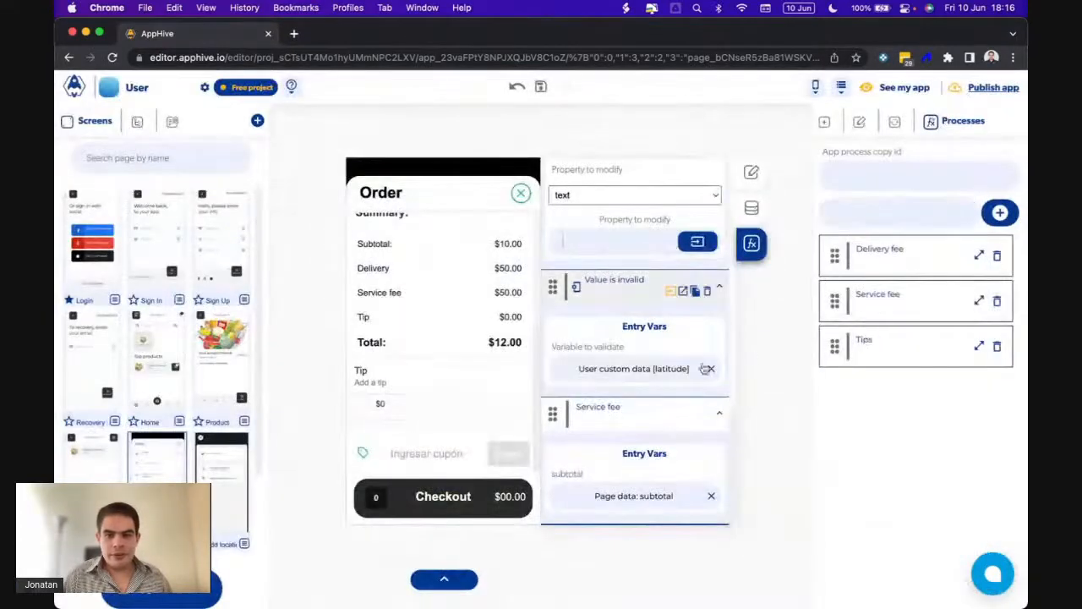
Add the Tips app process to the onLoad event of the 17.1 Checkout screen
scroll(612, 365, up, 5)
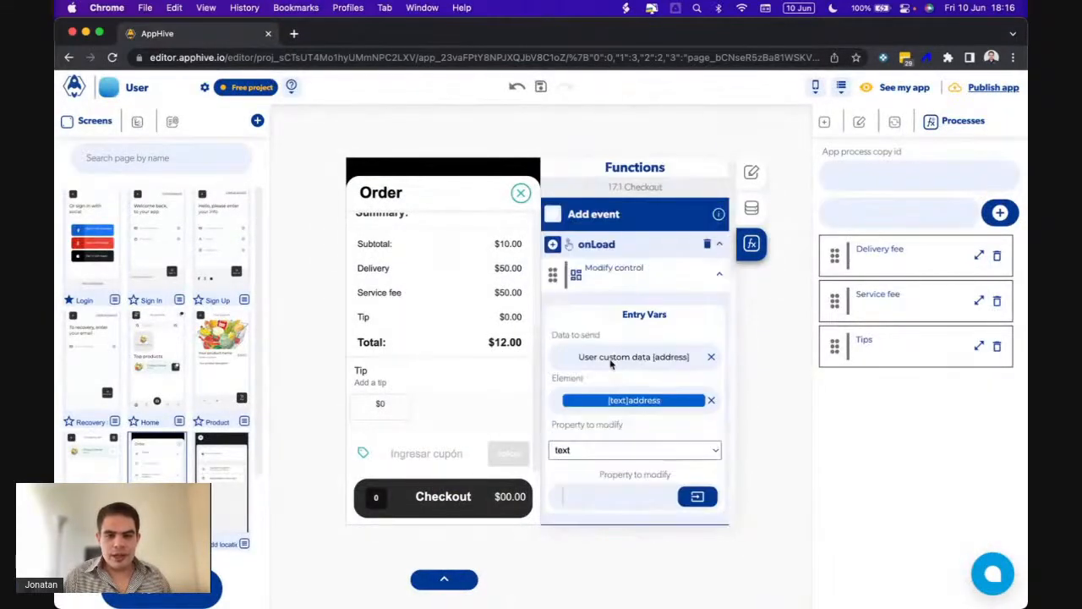
click(552, 245)
scroll(555, 247, down, 2)
scroll(555, 254, down, 2)
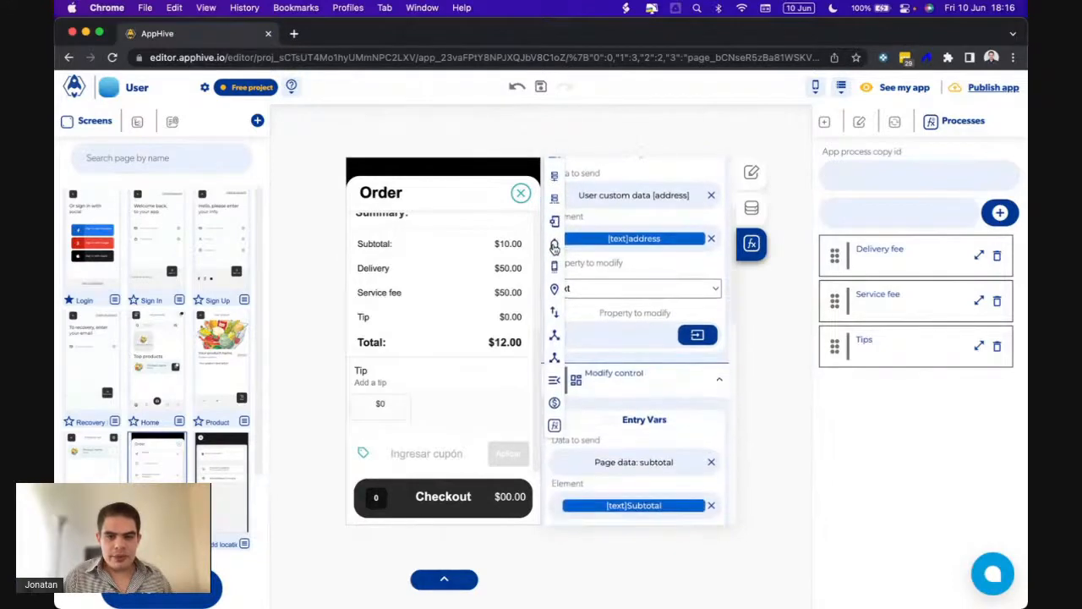
mouse_move(555, 426)
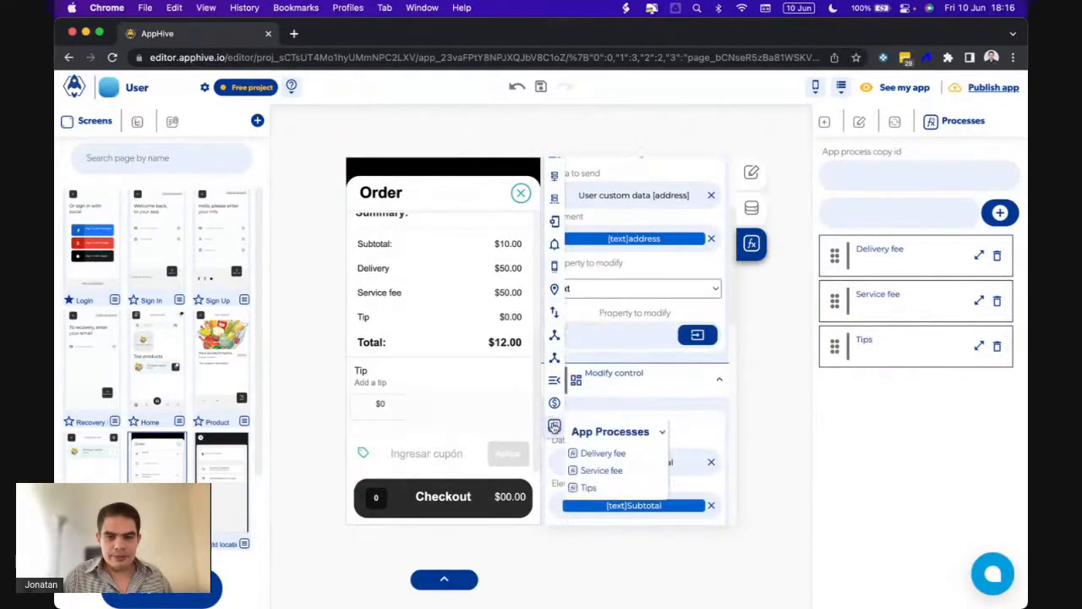
click(592, 489)
scroll(592, 493, down, 5)
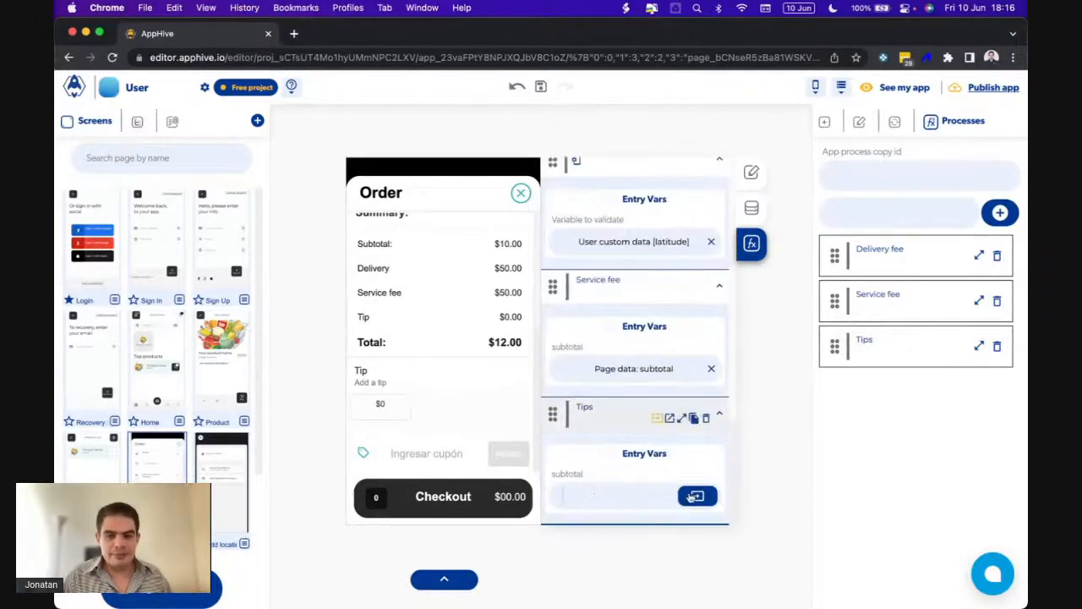
Set the Tips function's subtotal entry variable to the subtotal input from the page data
click(695, 497)
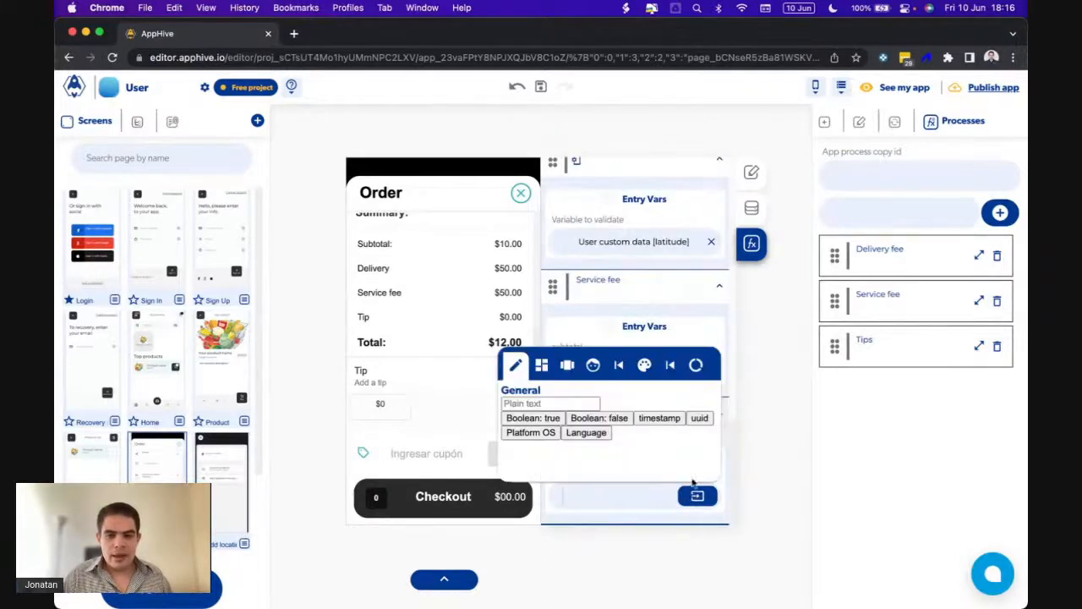
click(693, 366)
click(620, 417)
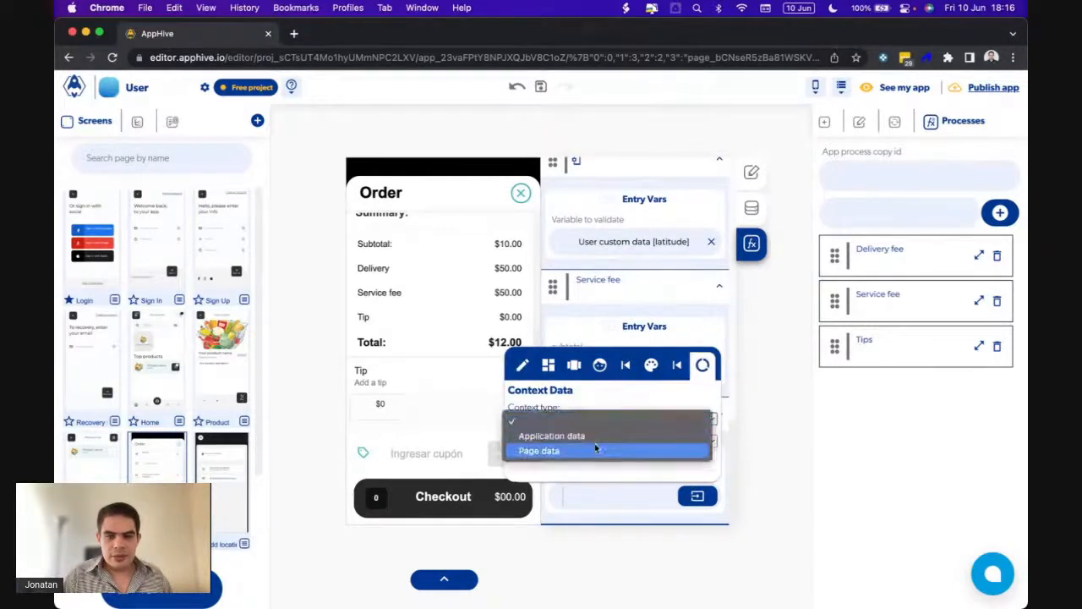
click(595, 450)
click(594, 441)
click(592, 470)
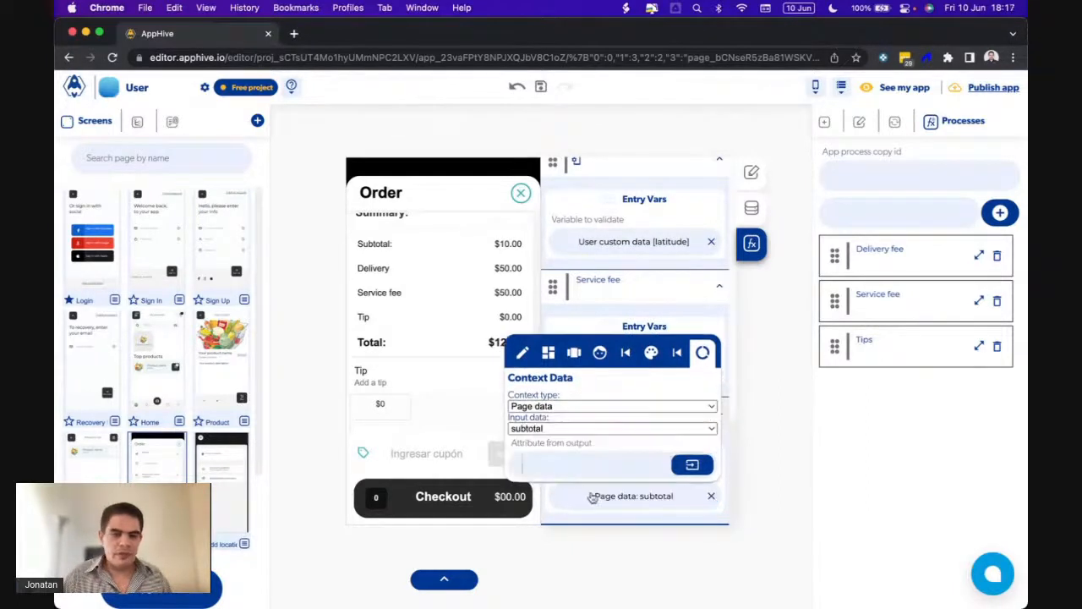
click(595, 499)
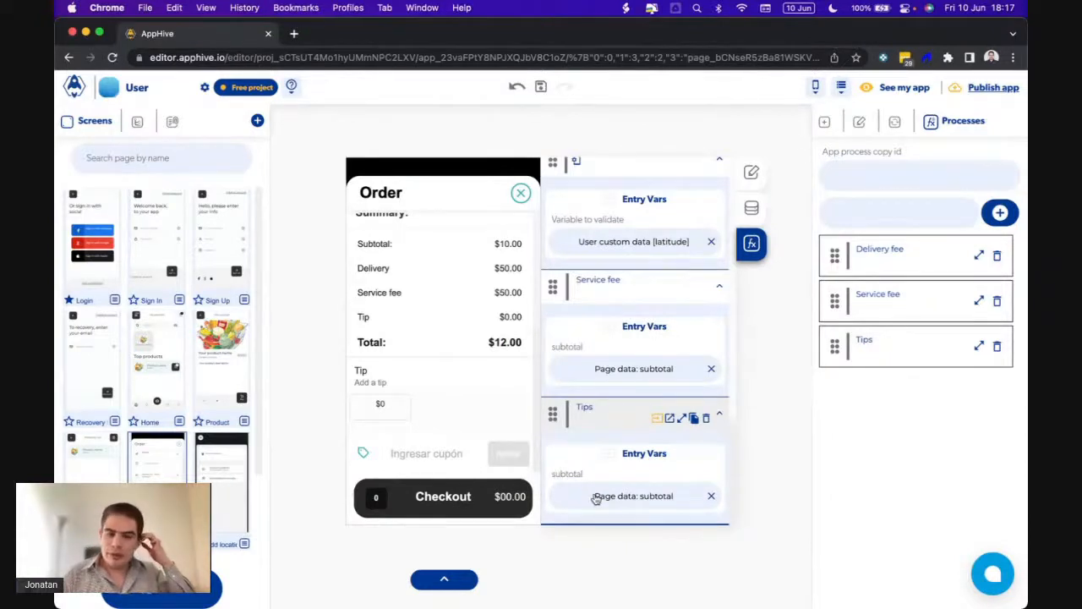
Show the callbacks of the Tips function in onLoad and add a Send Alert notification under success
click(670, 419)
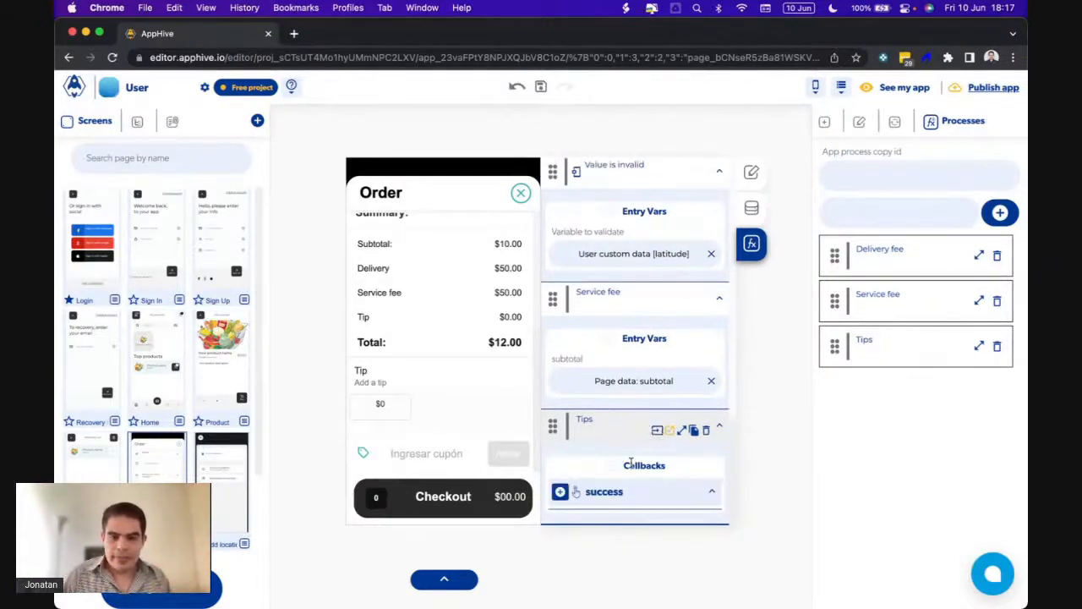
click(681, 432)
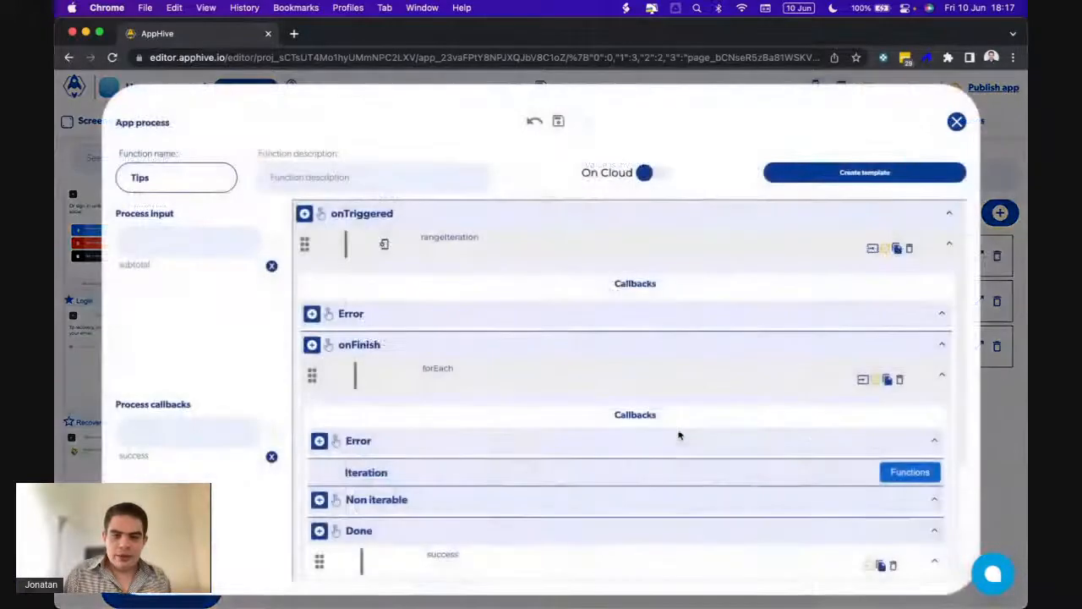
click(489, 606)
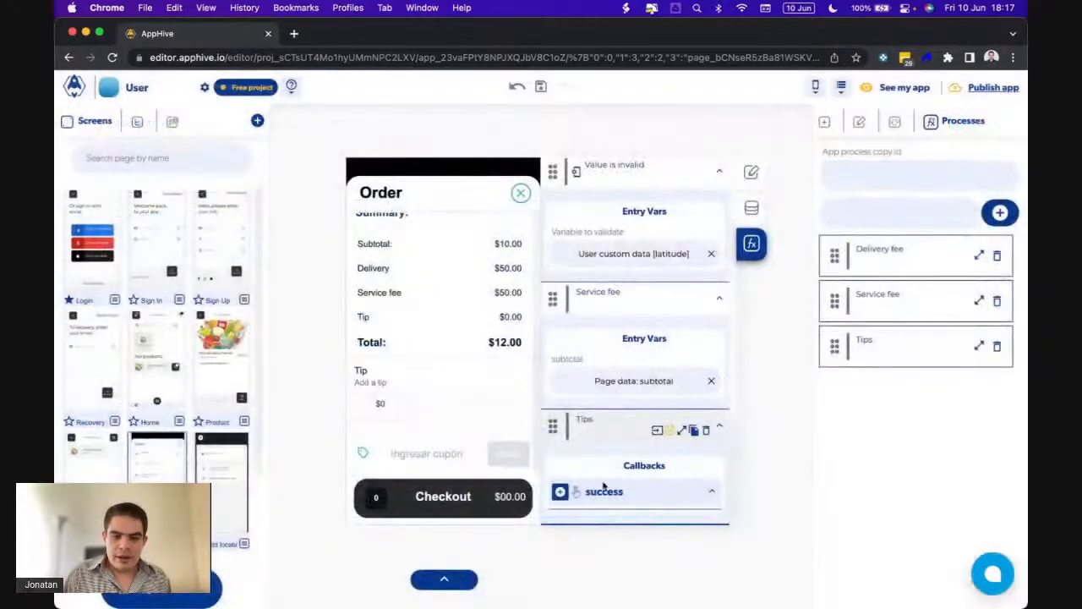
mouse_move(558, 494)
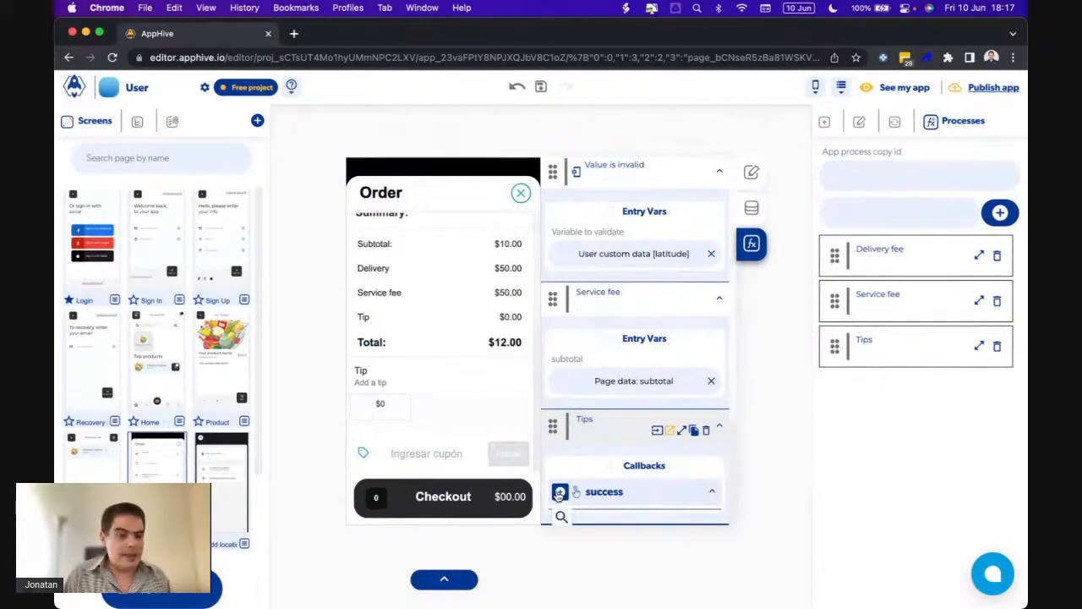
scroll(558, 494, down, 3)
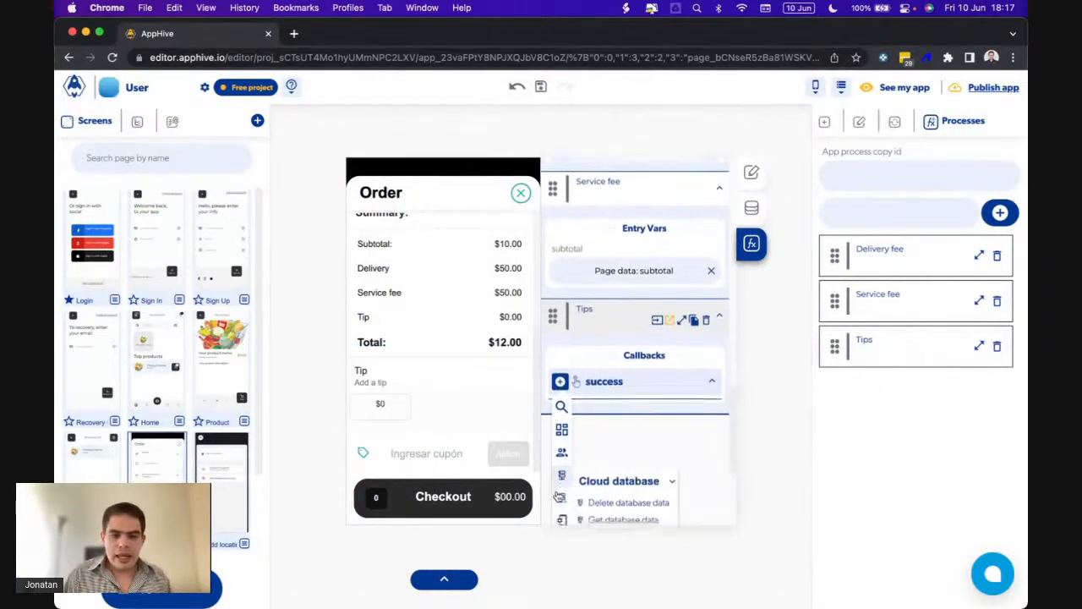
scroll(560, 496, down, 3)
scroll(606, 499, down, 1)
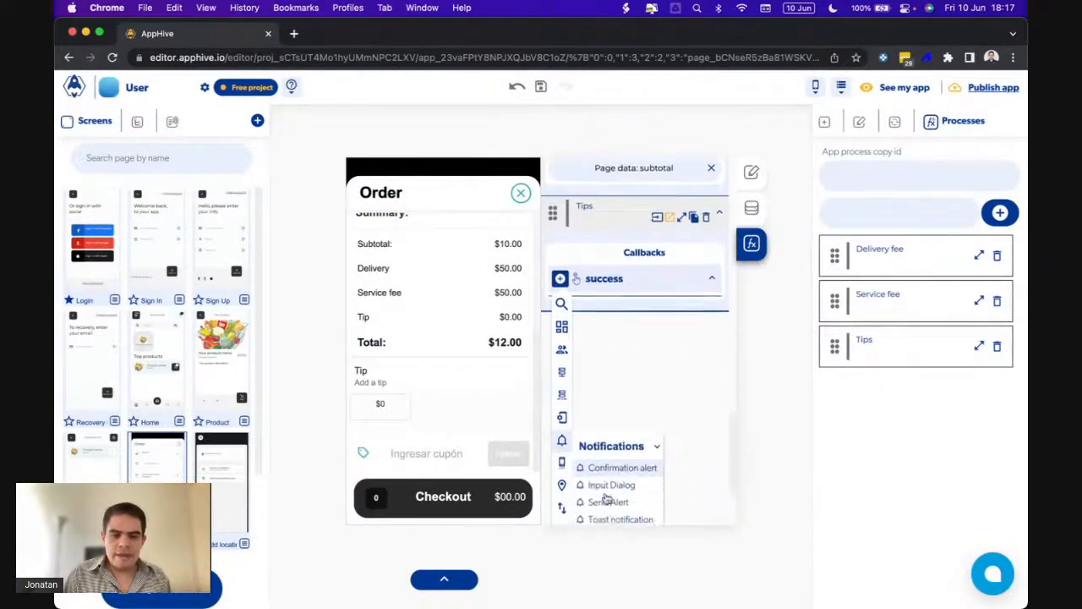
click(604, 487)
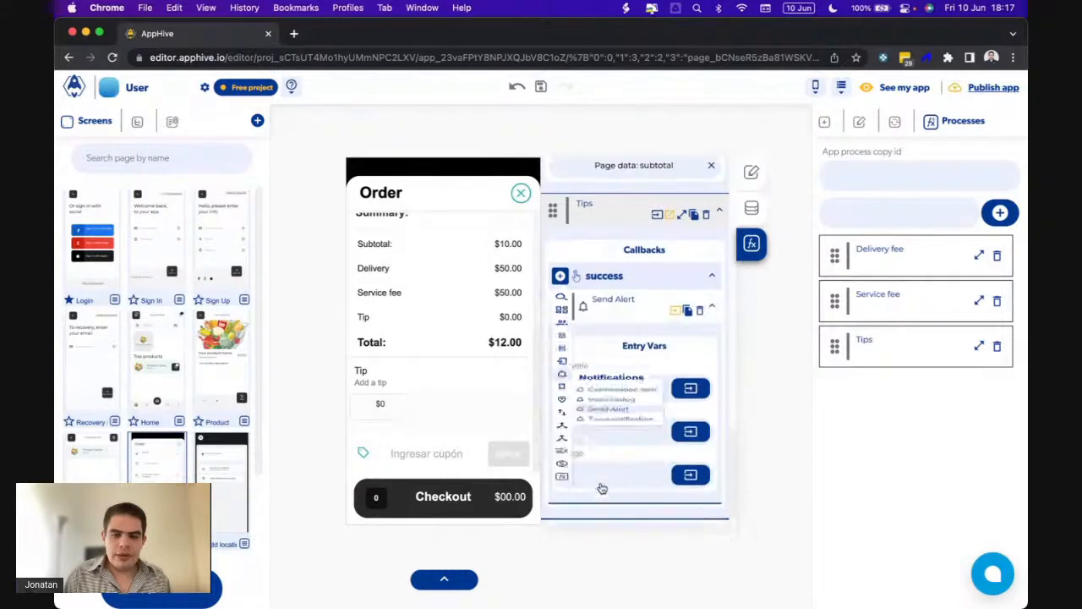
Set the Send Alert subtitle to the Tips output
click(684, 398)
click(669, 426)
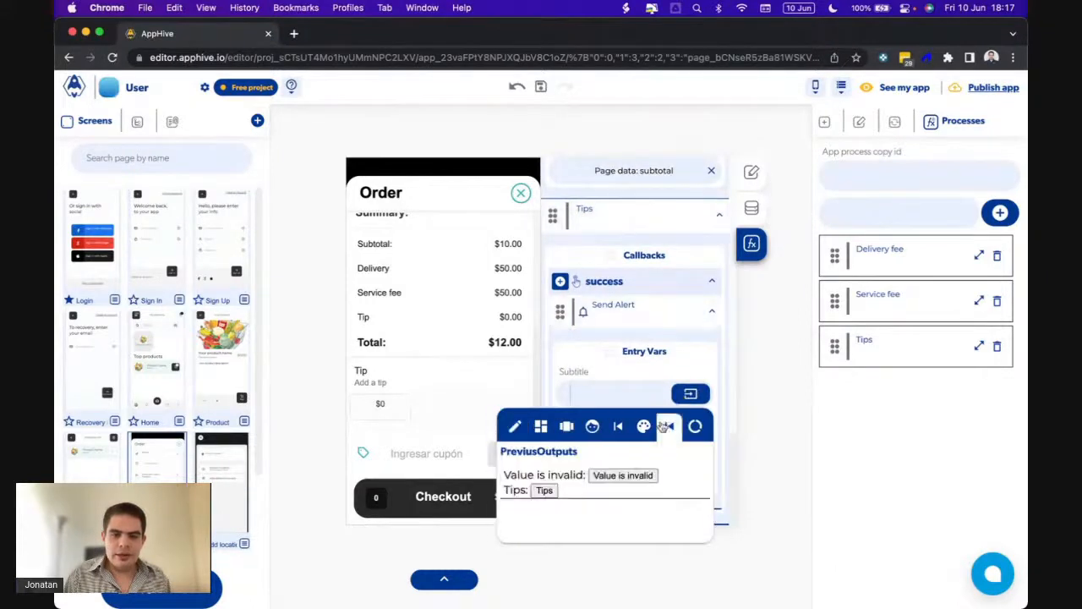
click(545, 492)
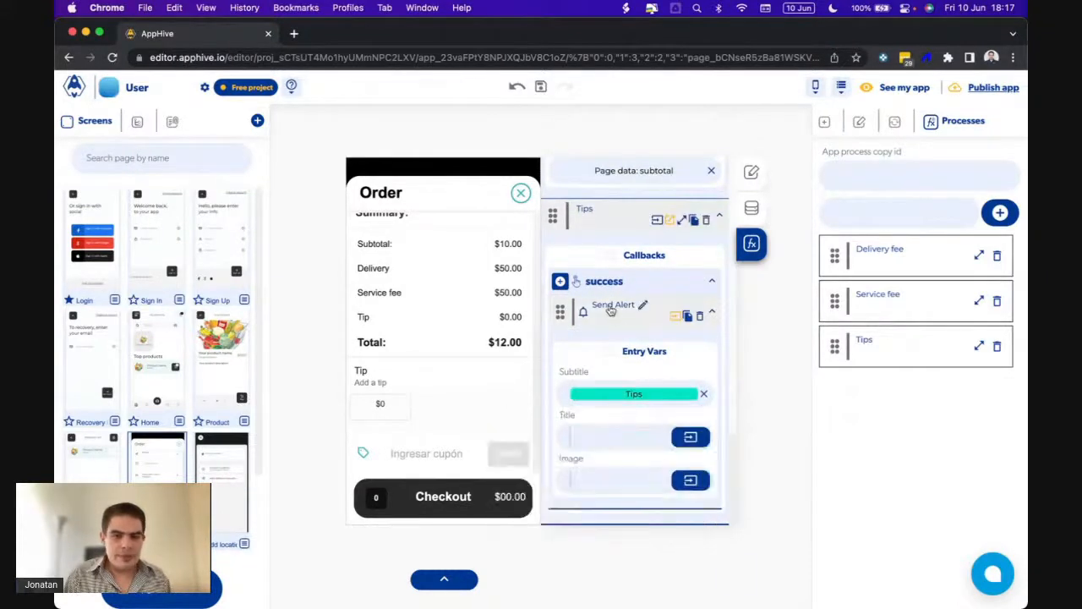
Set the execution status of the Send Alert function to debugging
click(611, 309)
click(656, 204)
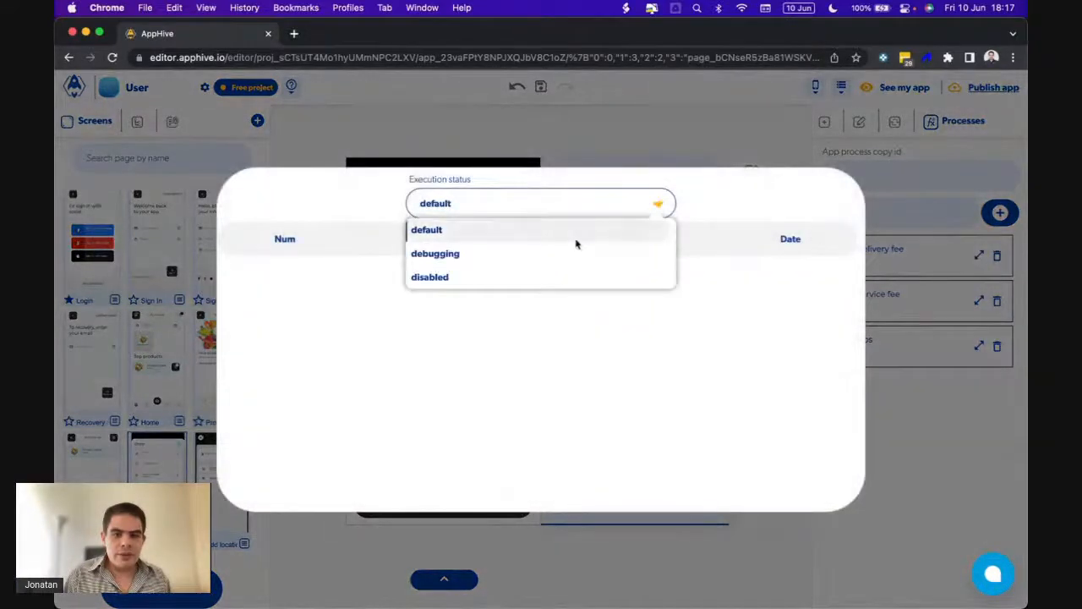
click(561, 253)
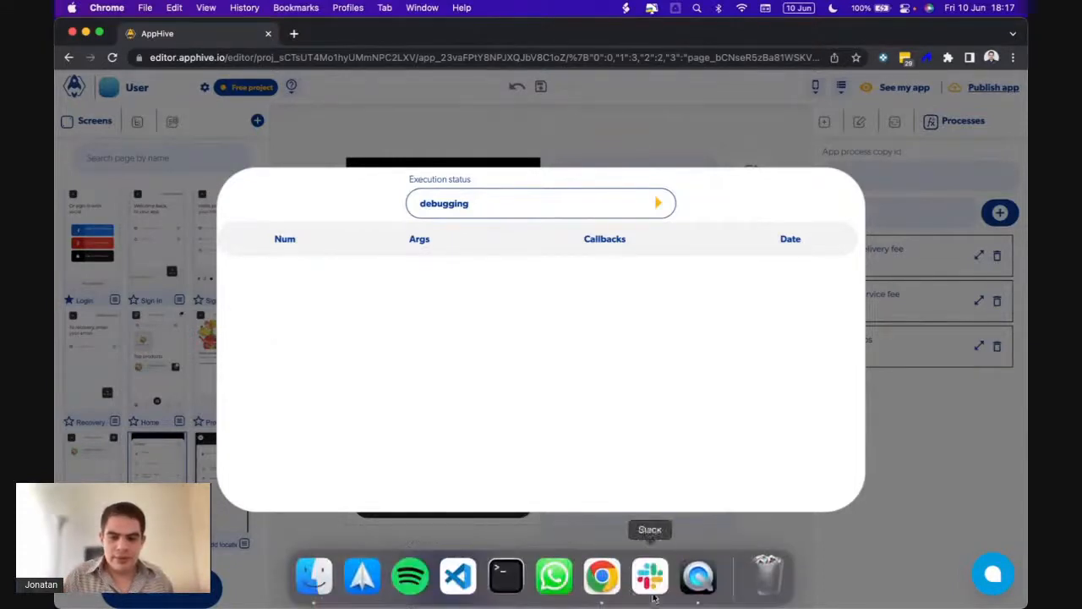
Switch to QuickTime Player to check the running app's Order screen, and return to the AppHive editor in Chrome
click(691, 590)
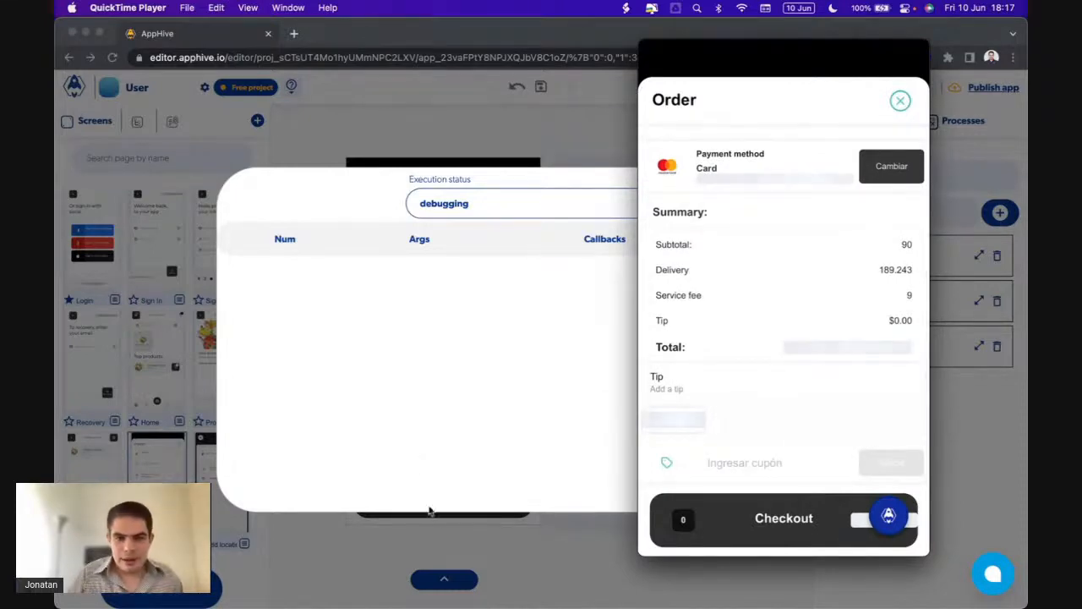
click(438, 532)
click(472, 538)
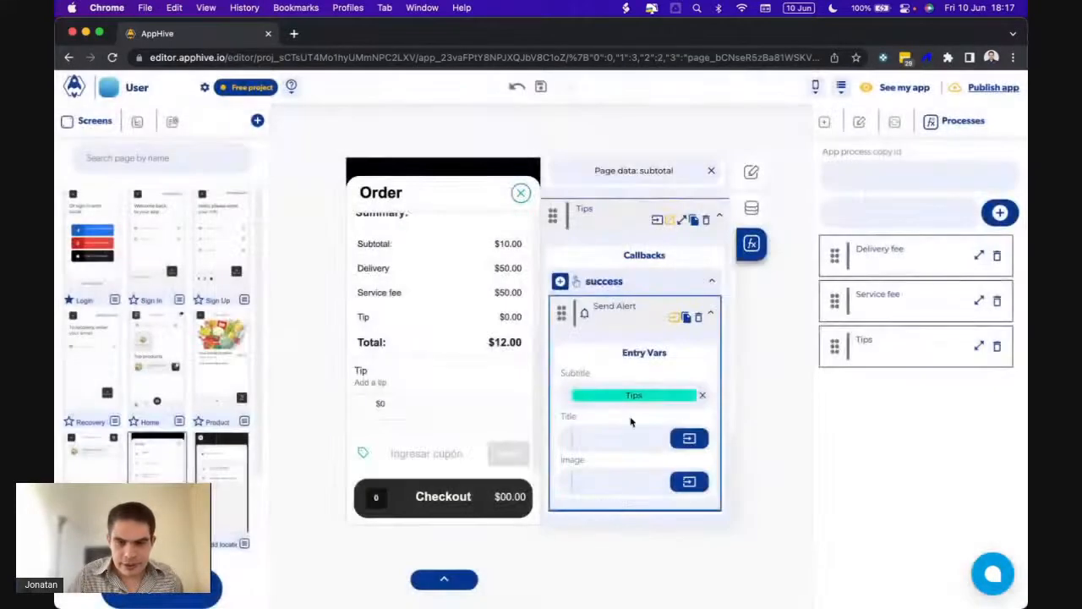
Close the Send Alert debug log, open the Tips process and set the execution status of its rangeIteration function to debugging
scroll(616, 368, up, 1)
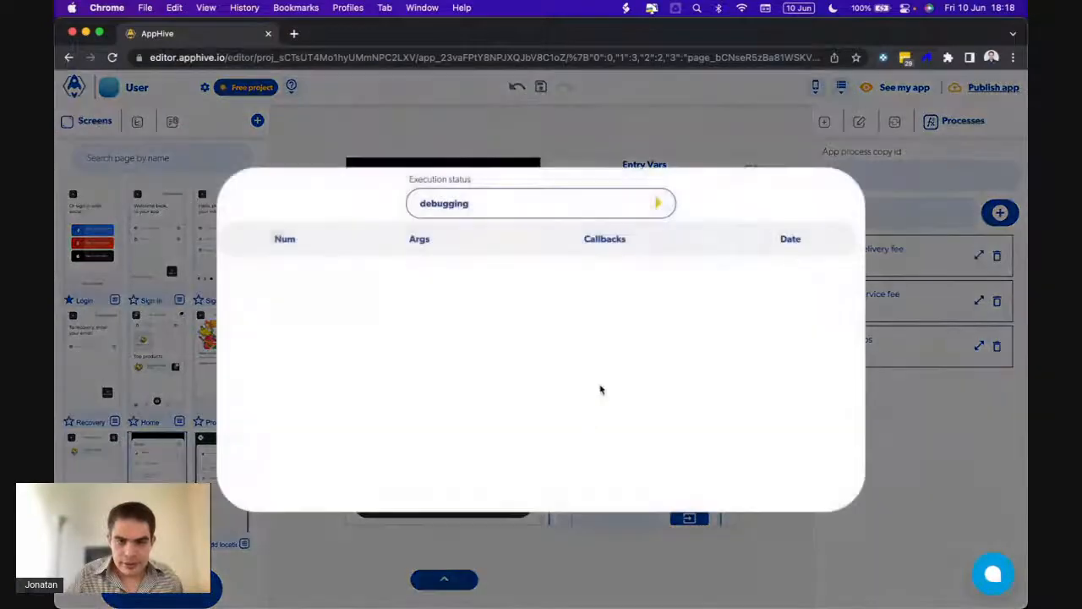
click(538, 544)
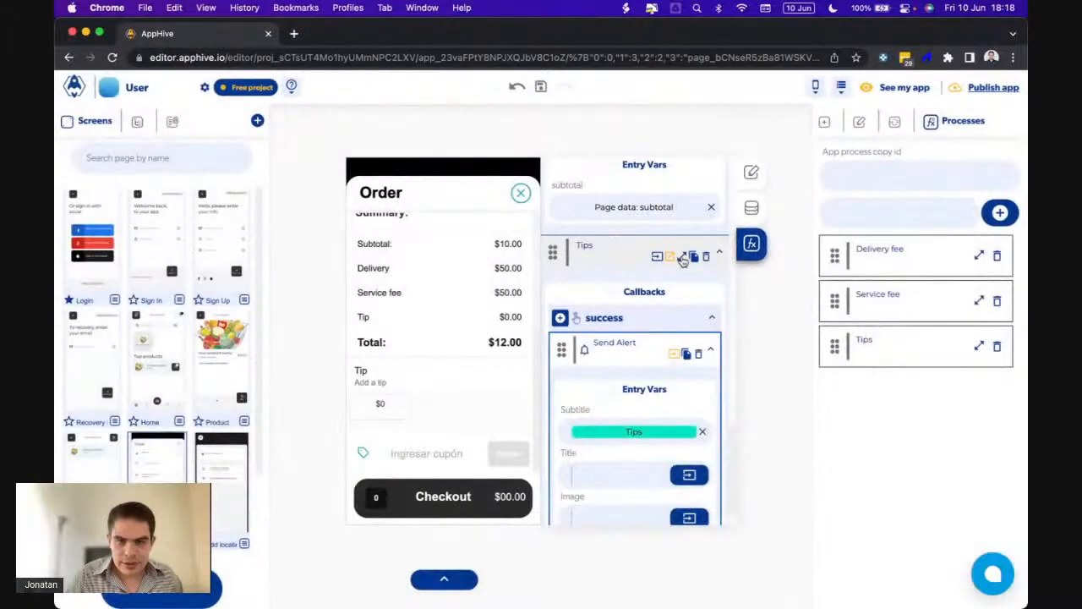
click(686, 253)
click(448, 239)
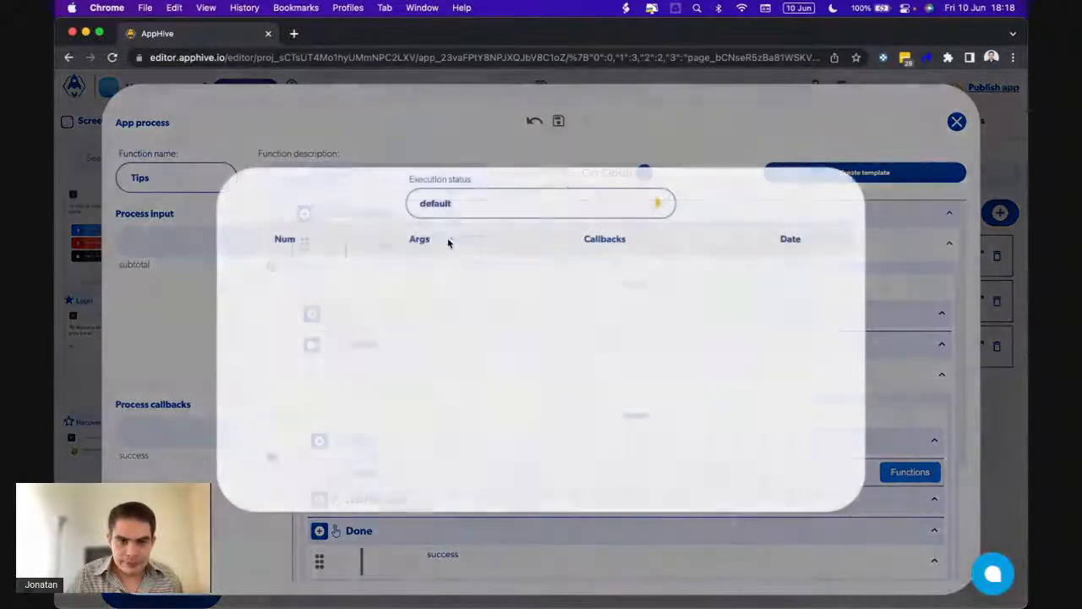
click(651, 205)
click(508, 256)
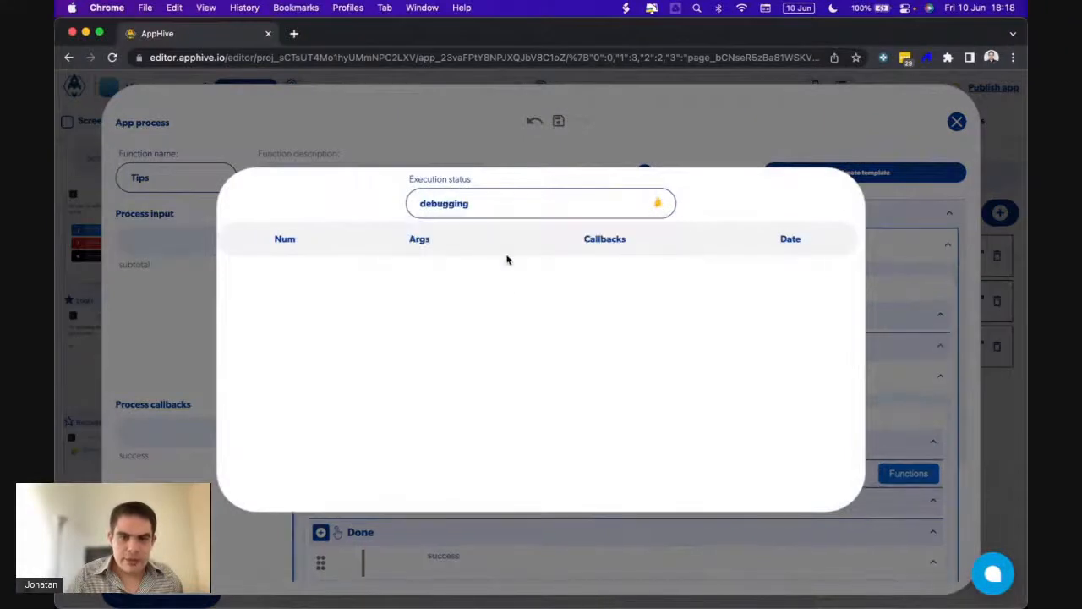
Switch to QuickTime Player to run the Order screen, then examine the args and callbacks logged for rangeIteration in Chrome
mouse_move(746, 587)
click(699, 576)
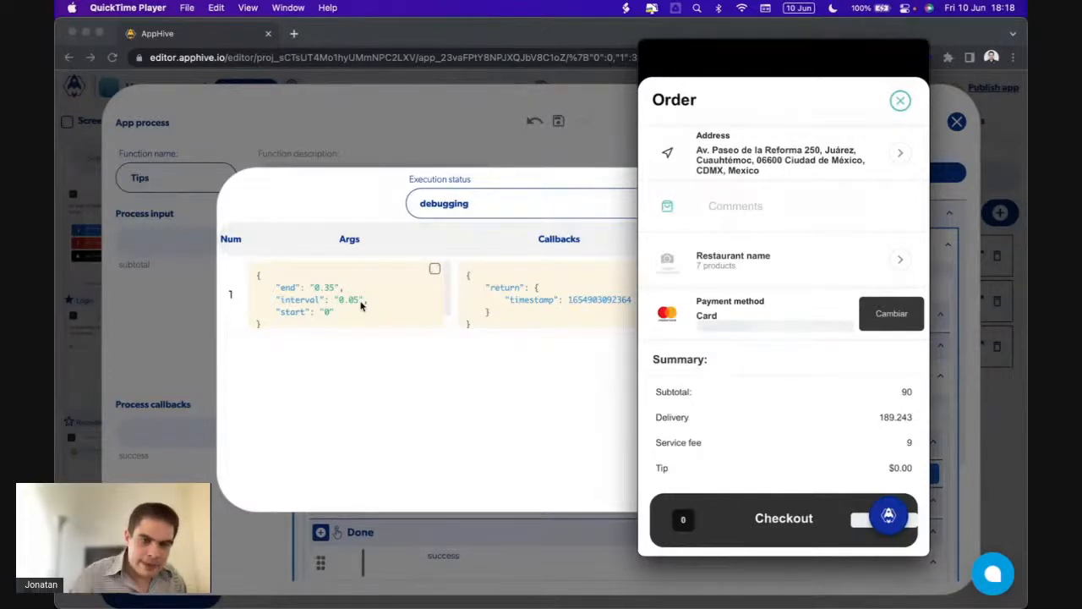
click(389, 529)
key(Escape)
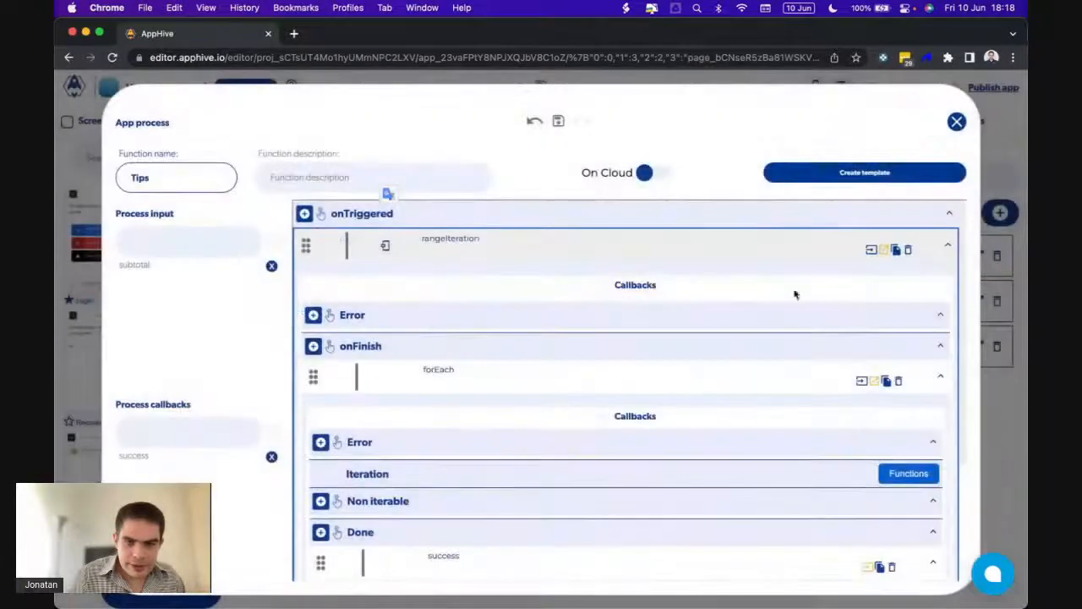
Set the rangeIteration interval to 5 and end to 5, and switch to QuickTime Player to test the Order screen
click(871, 249)
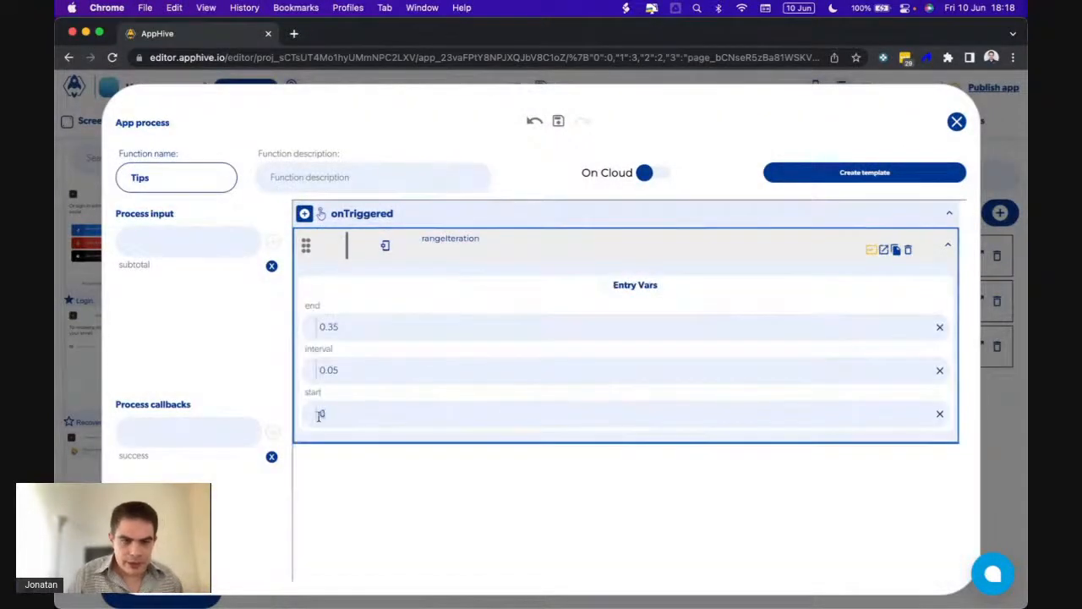
drag(342, 369, 310, 371)
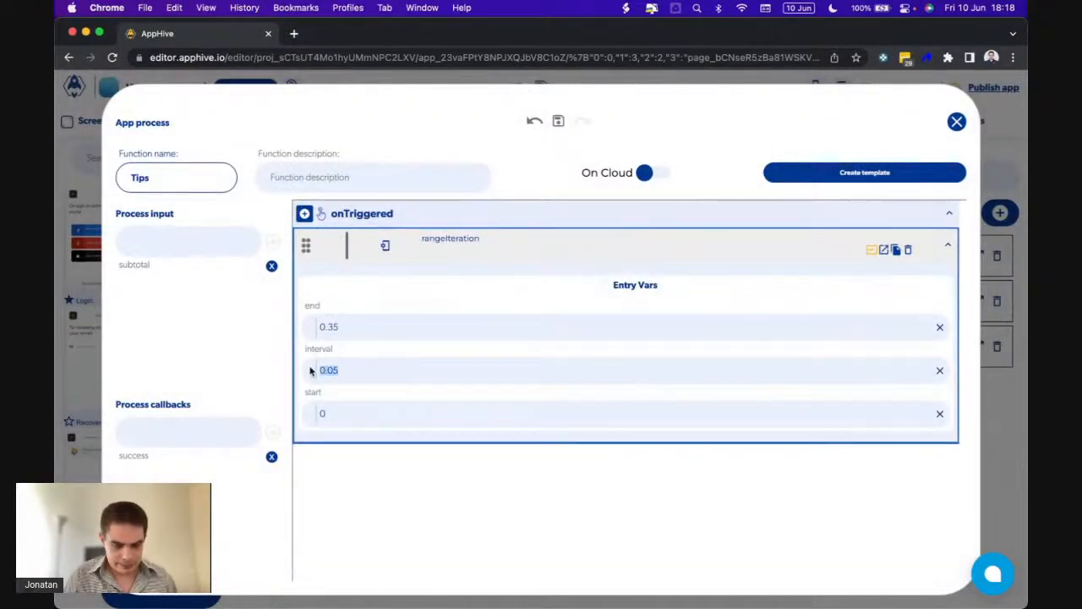
text(5)
drag(340, 328, 303, 328)
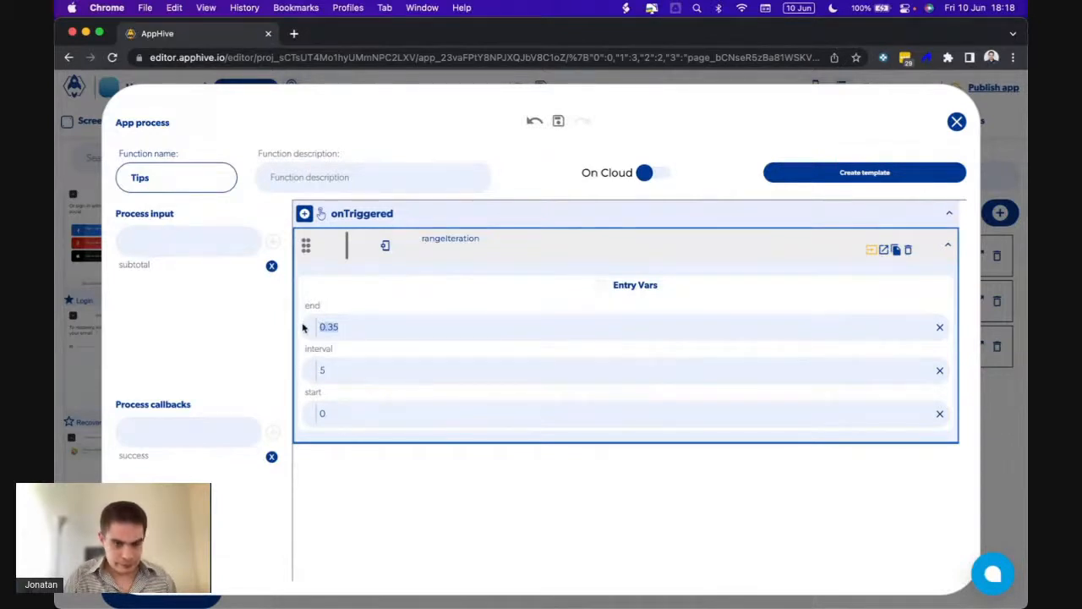
text(5)
mouse_move(773, 596)
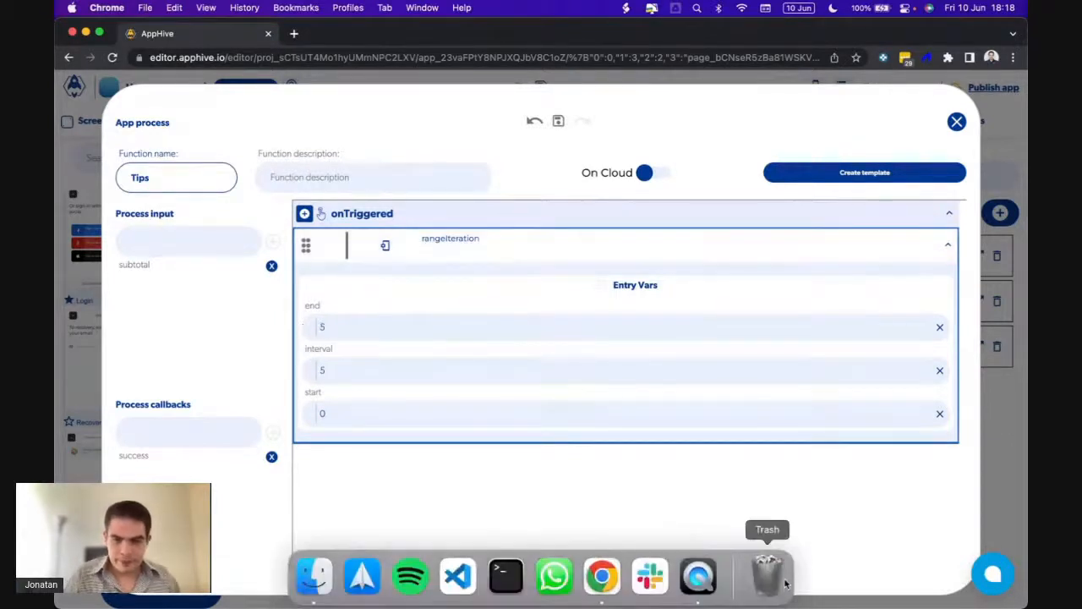
click(713, 577)
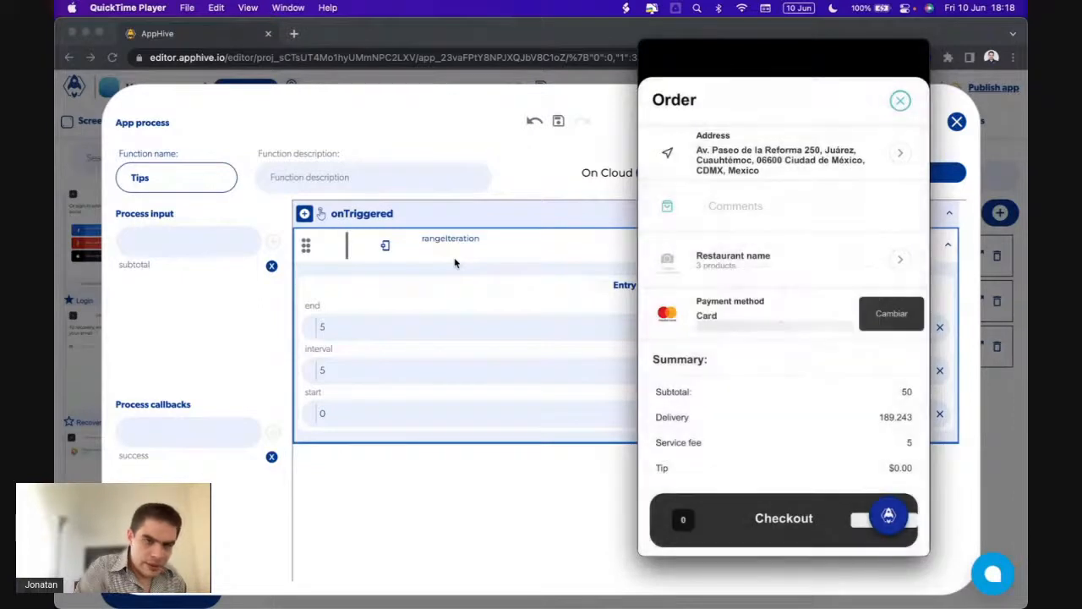
Back in Chrome, set the rangeIteration end value to 35 and retest the Order screen in QuickTime Player
click(327, 327)
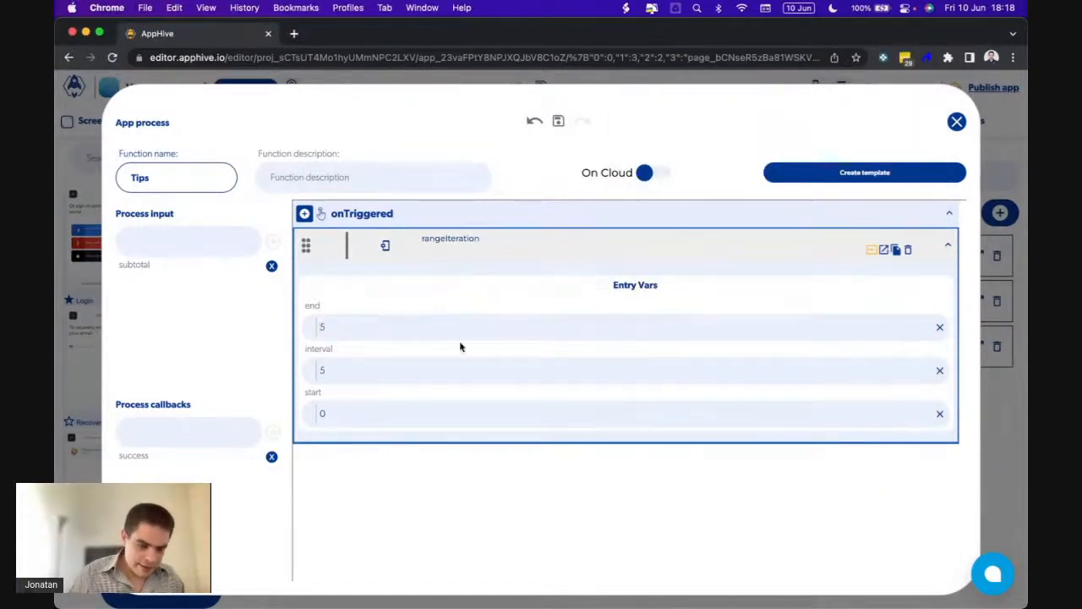
text(5)
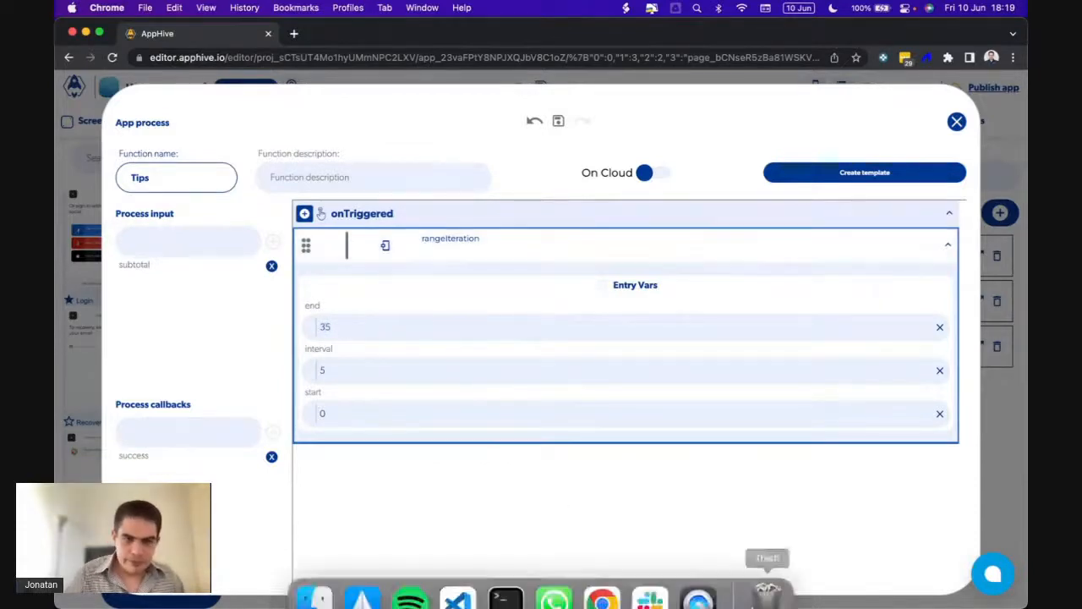
click(698, 575)
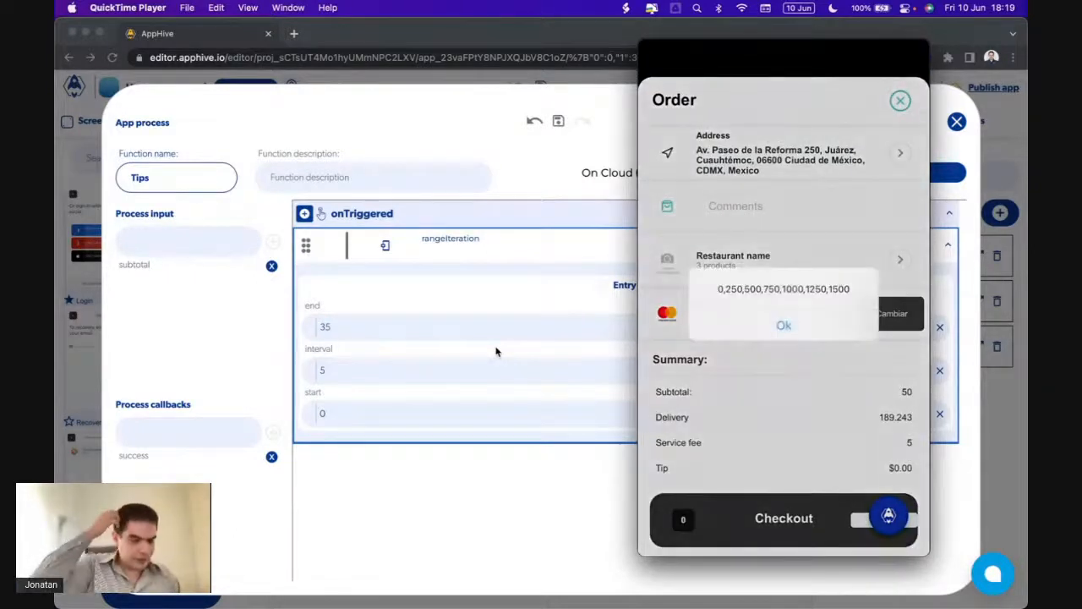
Return to the AppHive editor in Chrome and examine the debug log of the rangeIteration function
click(419, 306)
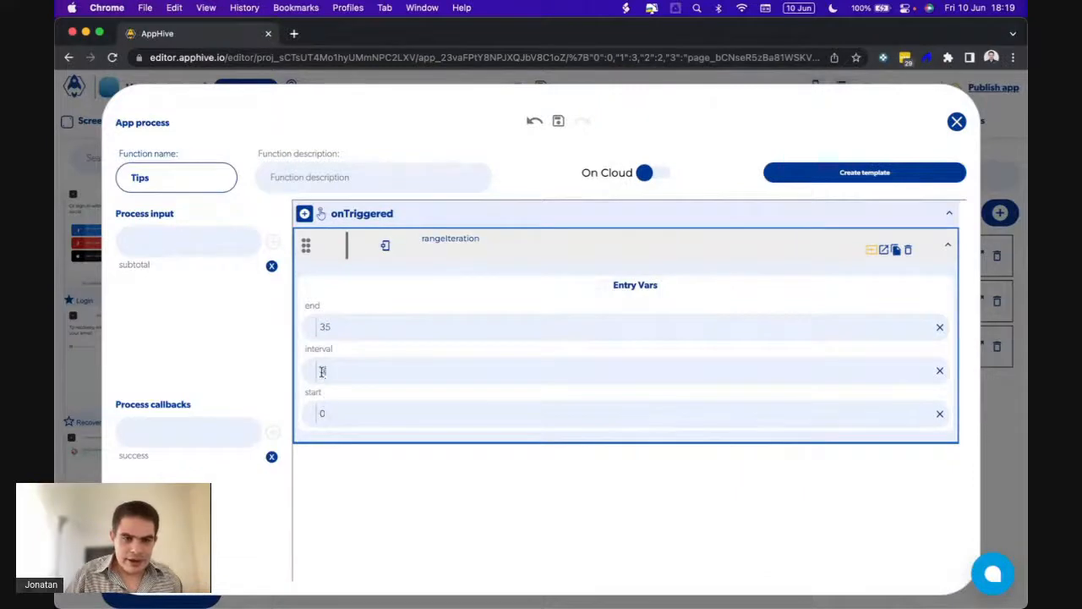
text(5)
click(438, 238)
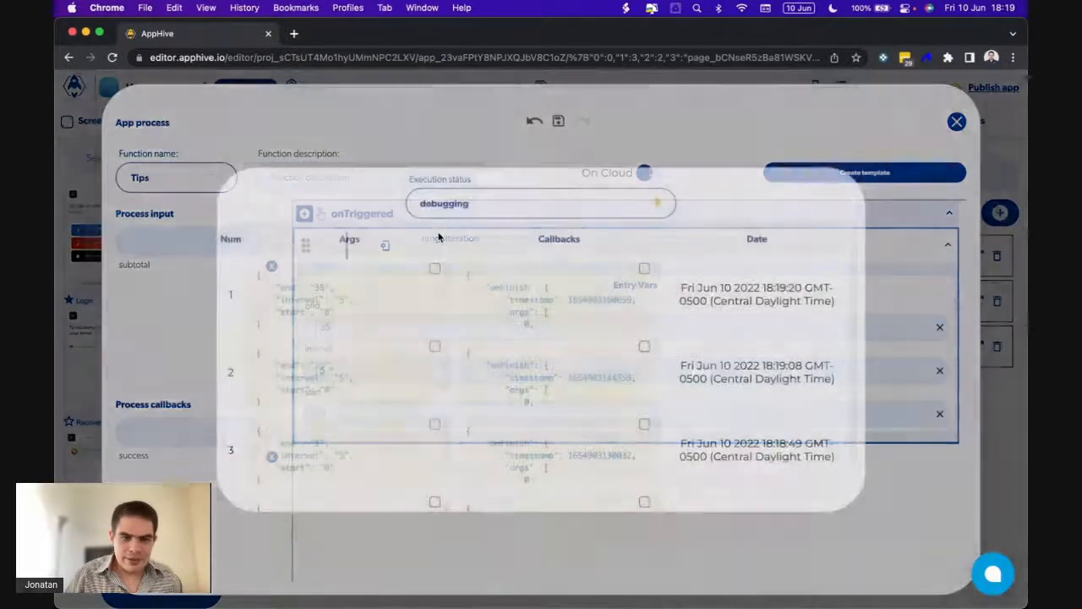
click(910, 307)
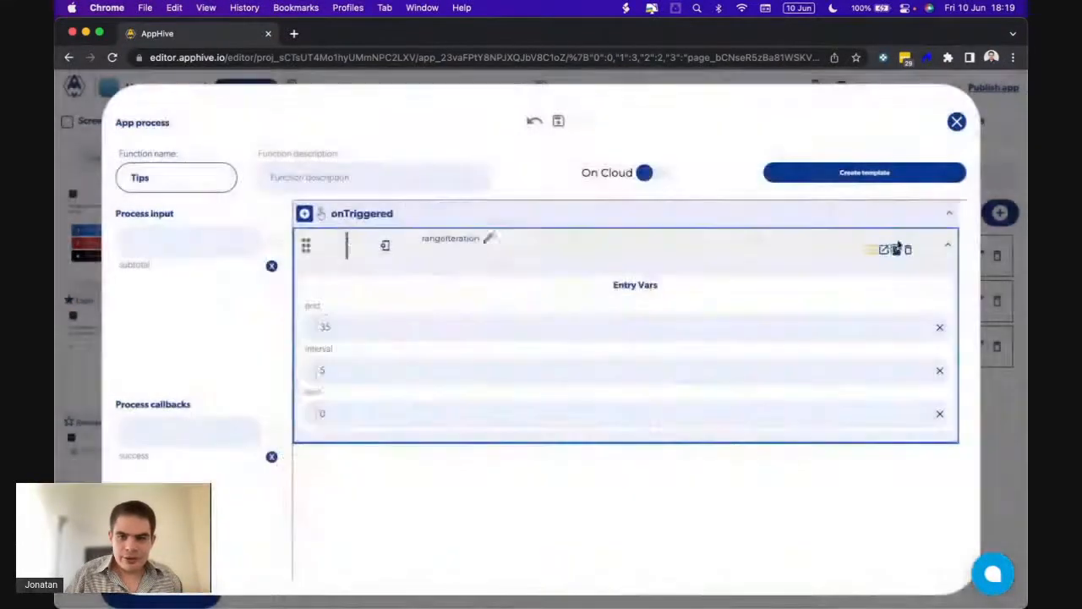
Open the iteration functions of forEach and add a second Arithmetic operation, placed just before onComputeCallback
click(886, 251)
scroll(725, 483, down, 5)
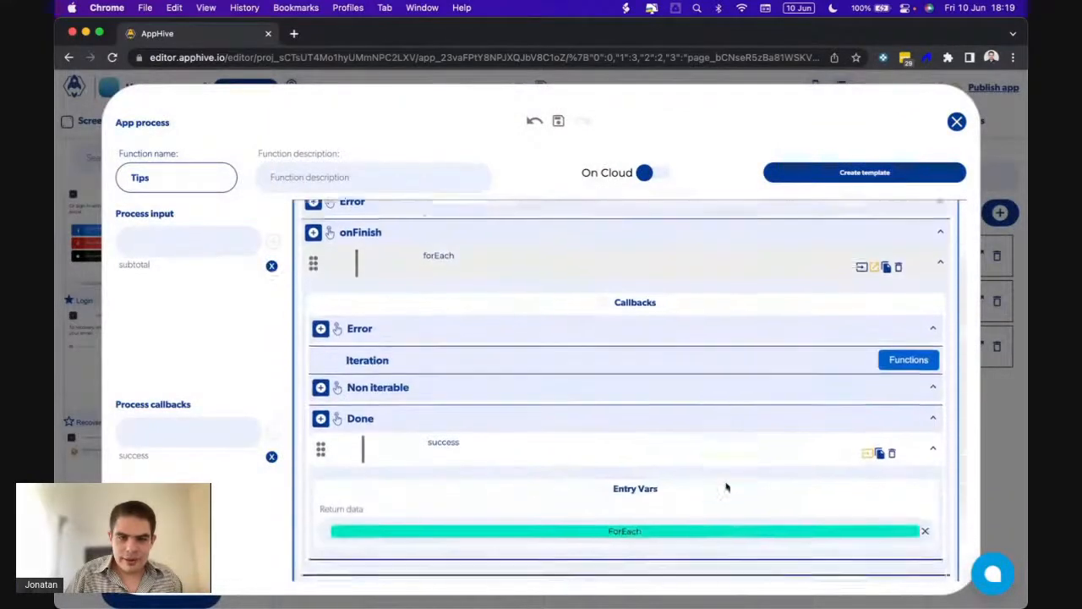
click(904, 323)
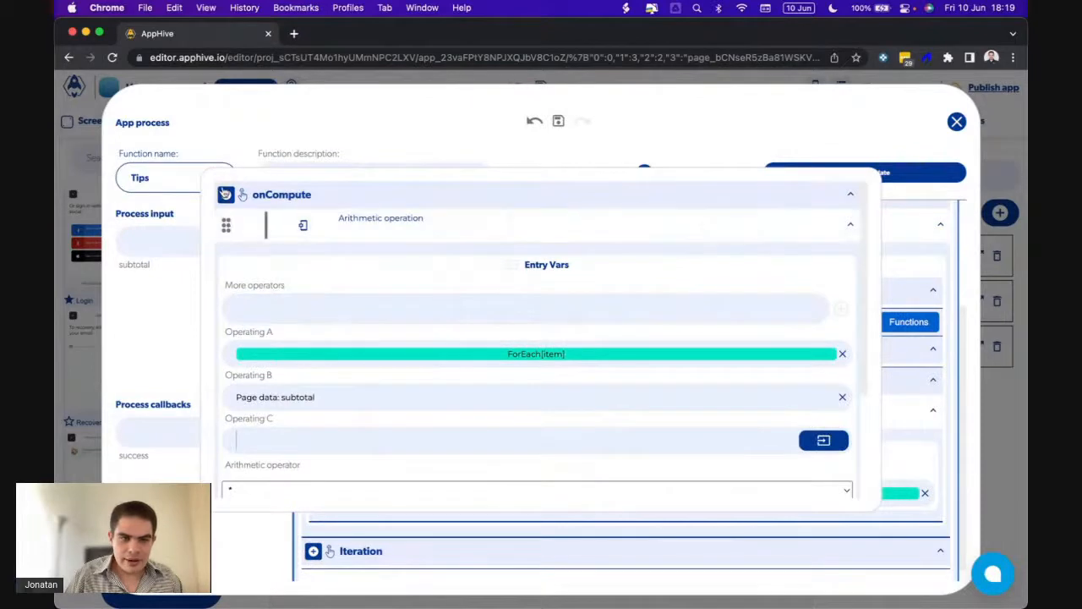
mouse_move(229, 337)
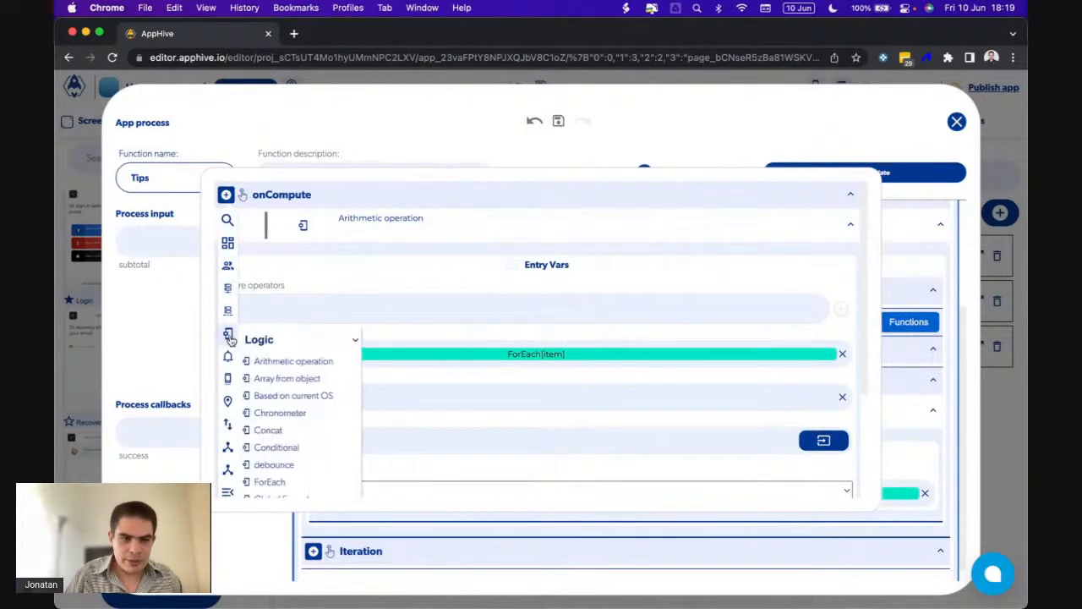
click(278, 362)
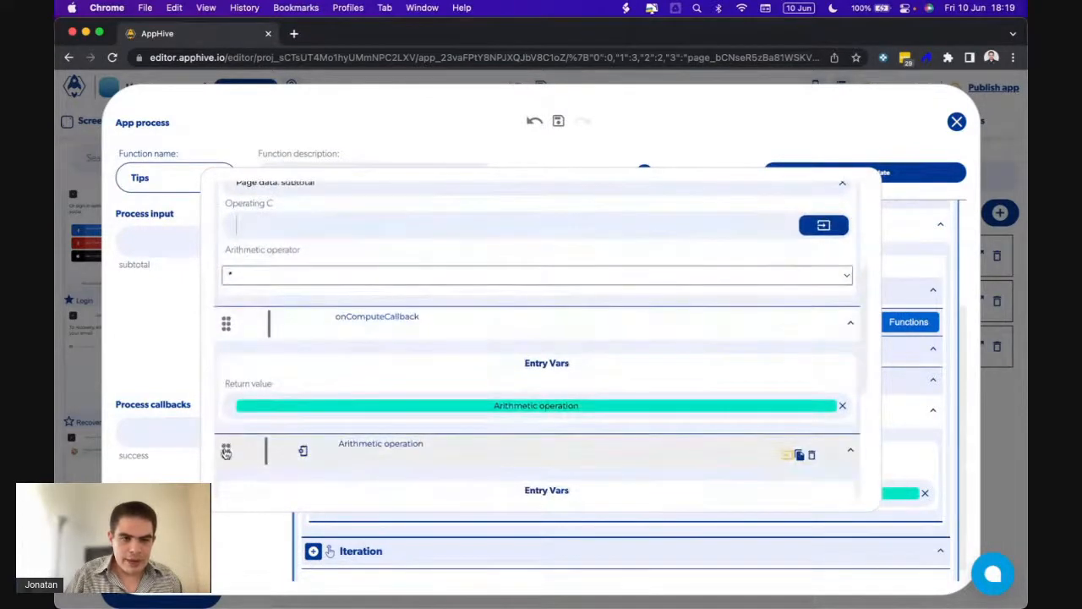
drag(225, 450, 223, 311)
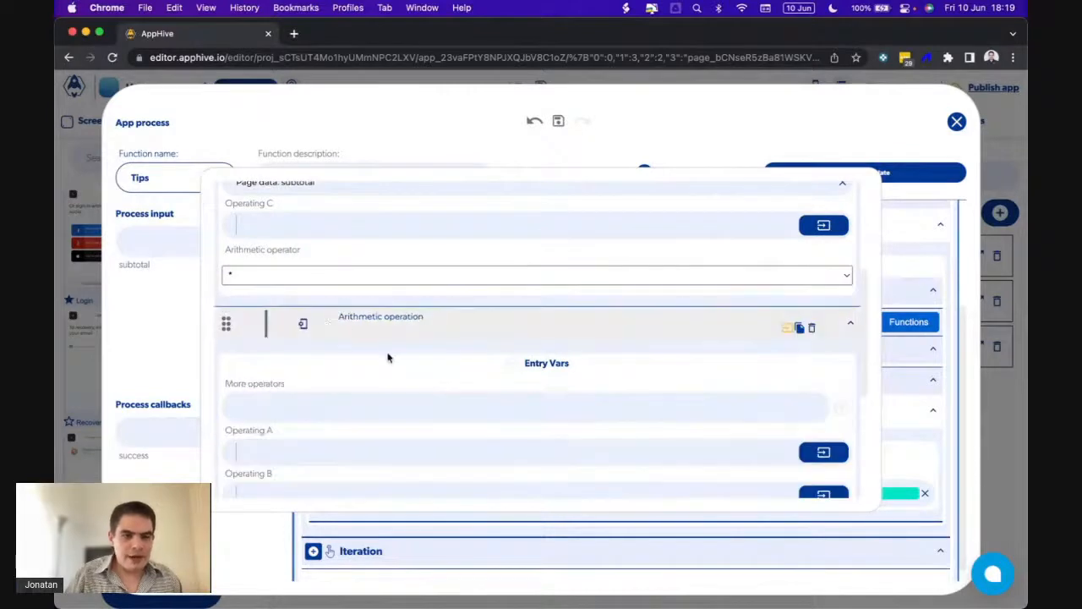
Set the new Arithmetic operation's operator to / and its Operating A to the previous Arithmetic operation output
scroll(387, 356, down, 3)
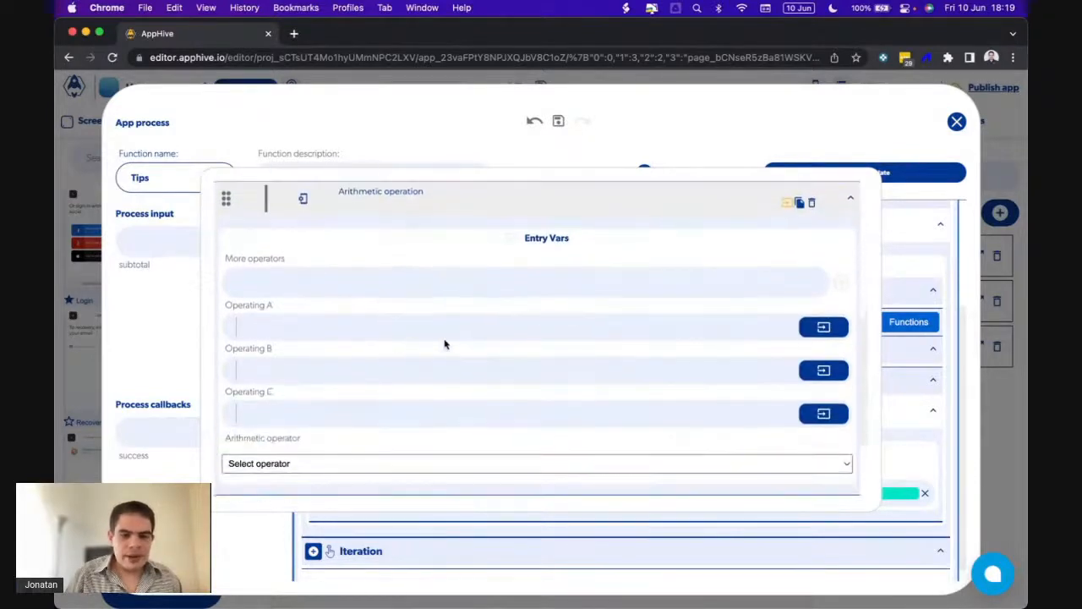
click(367, 465)
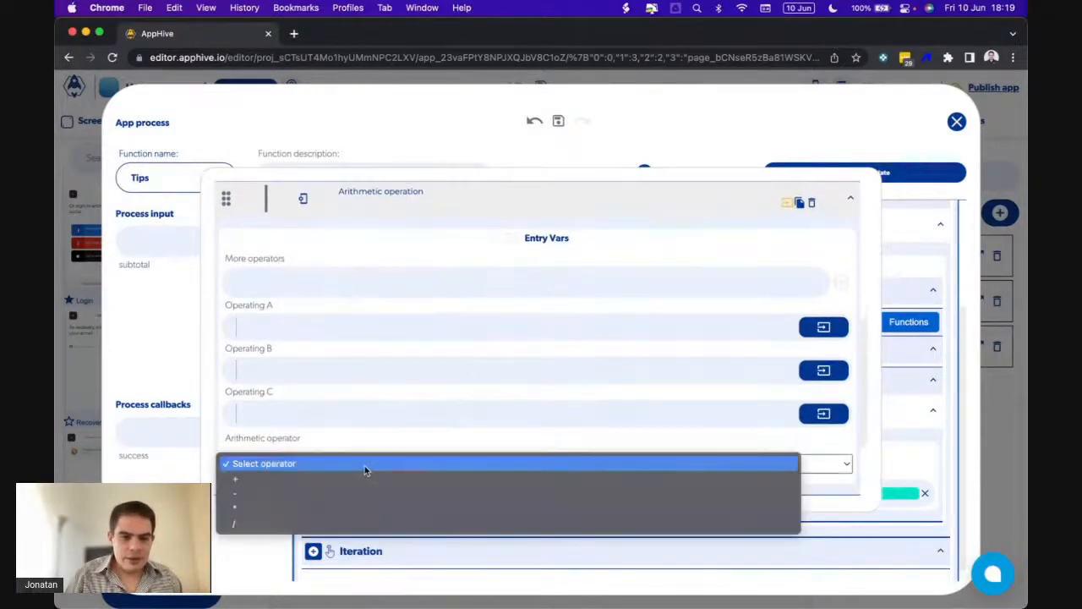
click(307, 524)
click(820, 326)
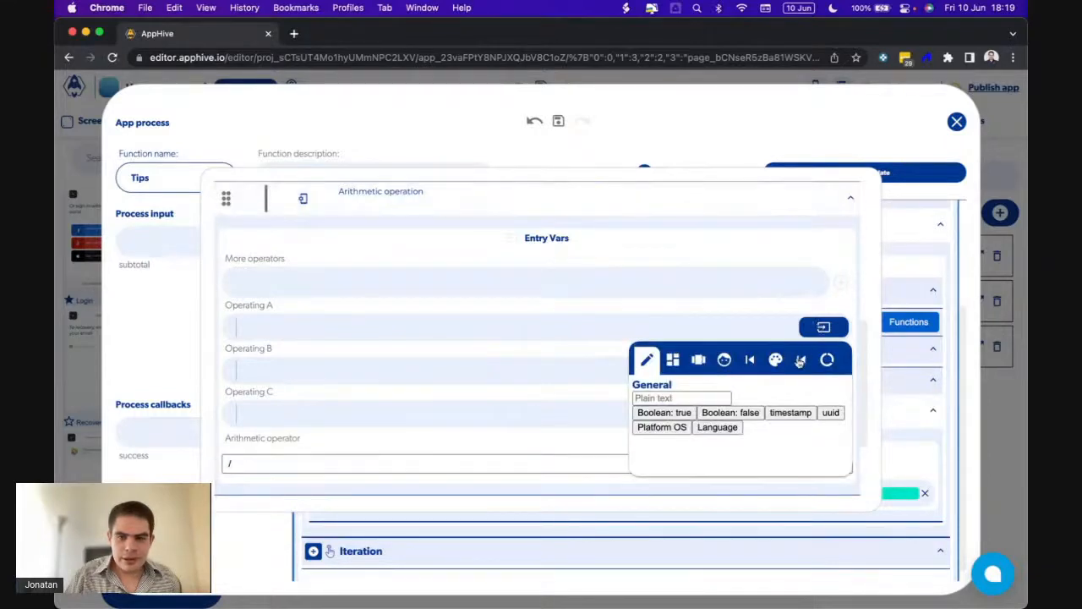
click(801, 361)
click(772, 438)
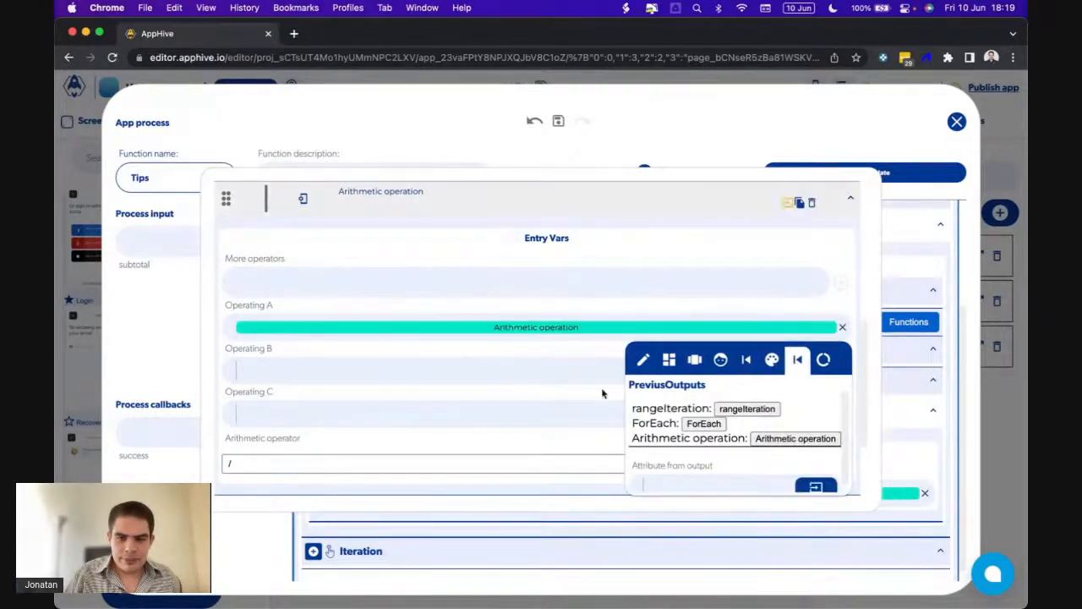
Review the multiplication's operands and set Operating B of the new Arithmetic operation to 100
scroll(573, 354, up, 5)
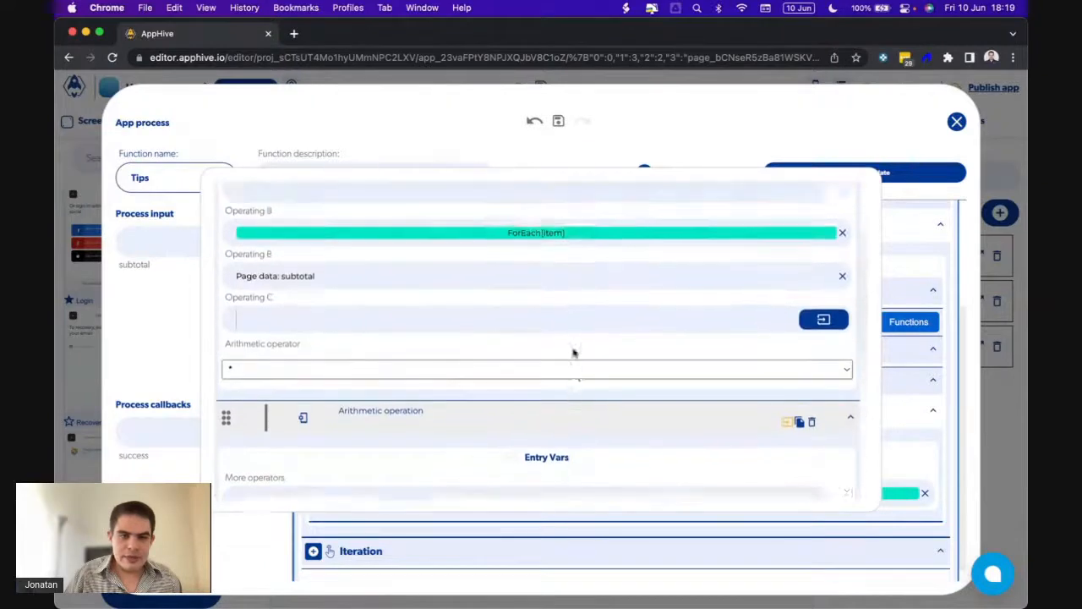
scroll(362, 406, down, 5)
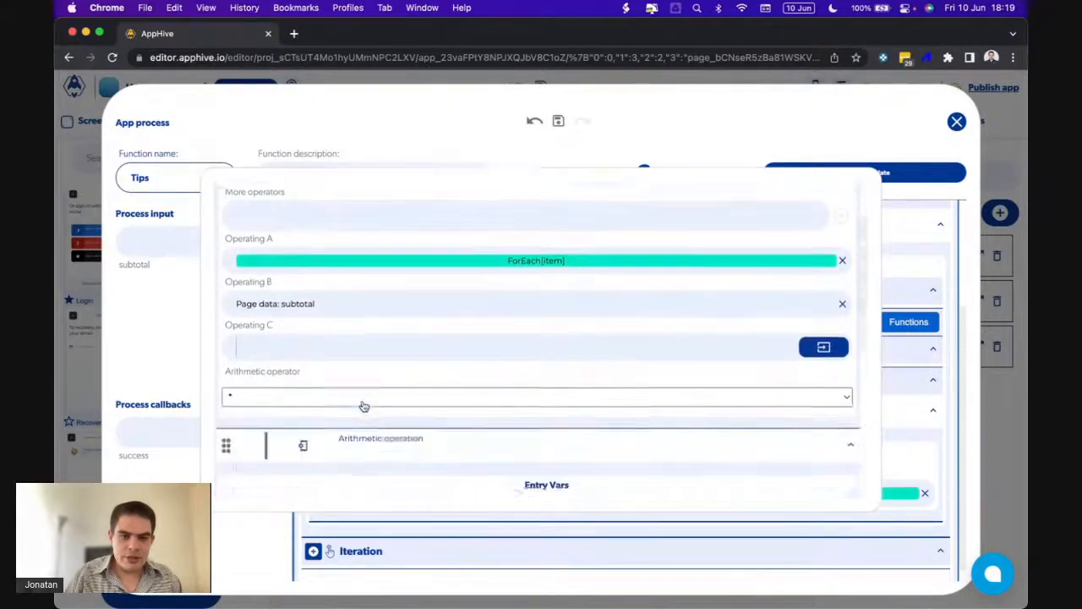
click(353, 393)
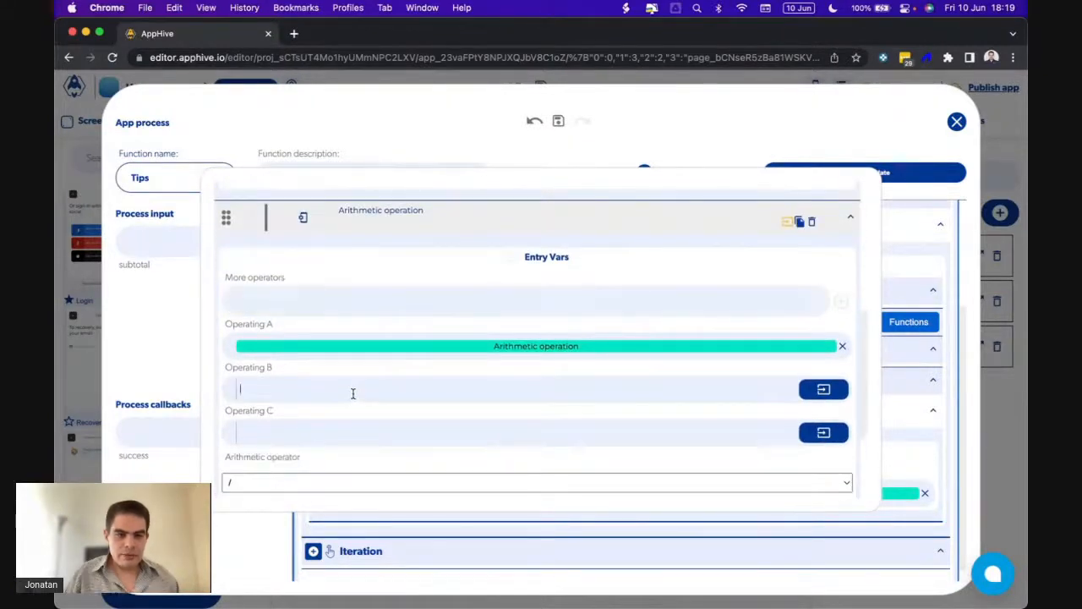
text(100)
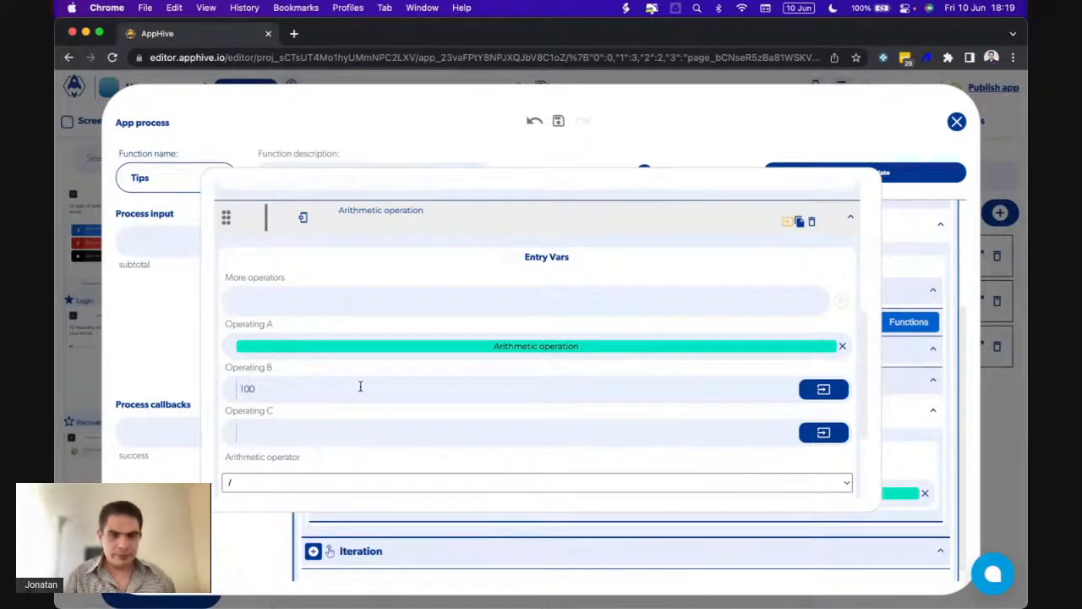
Set the onComputeCallback return value to the second Arithmetic operation's output and review the entry variables of both operations
scroll(372, 368, down, 3)
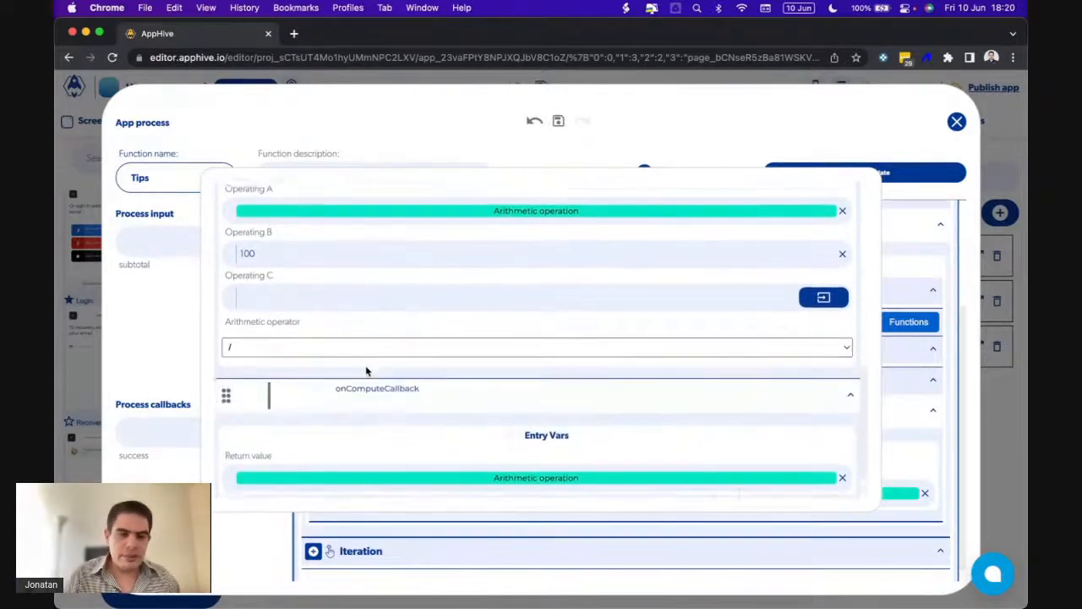
click(584, 470)
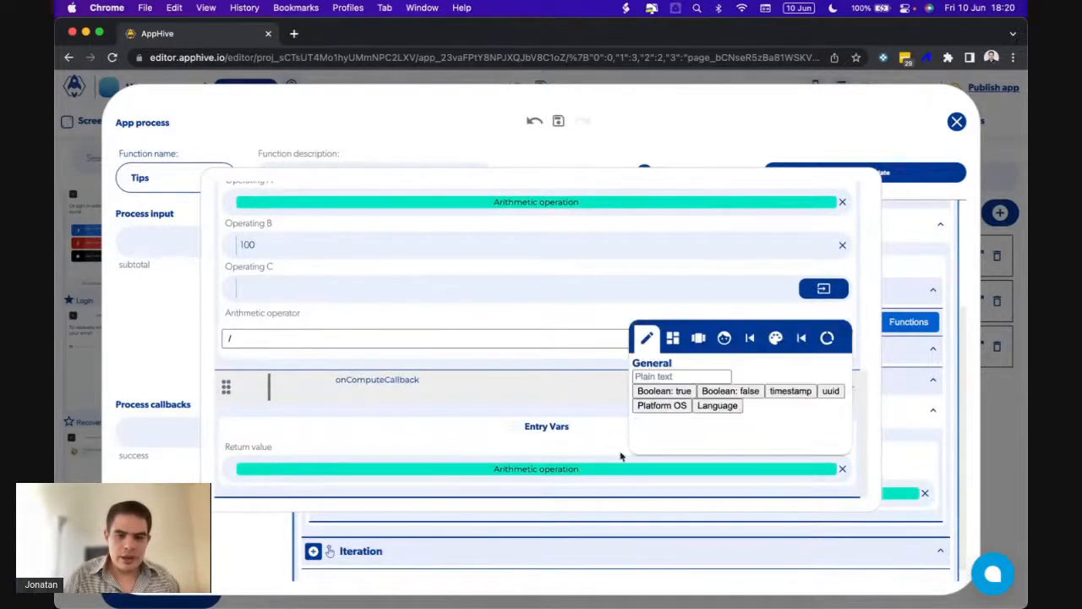
click(801, 339)
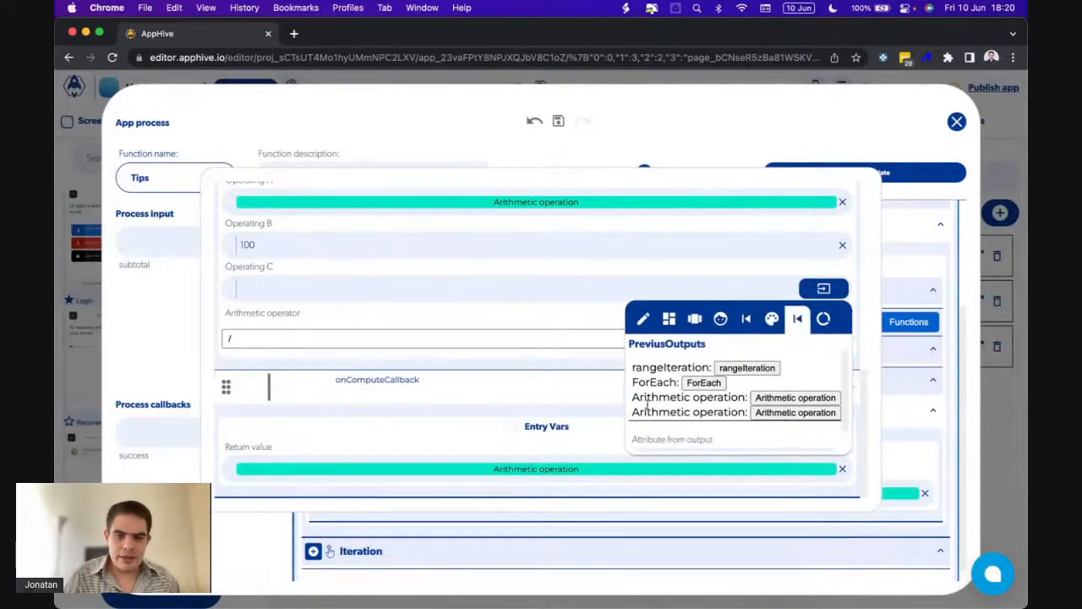
scroll(590, 404, up, 5)
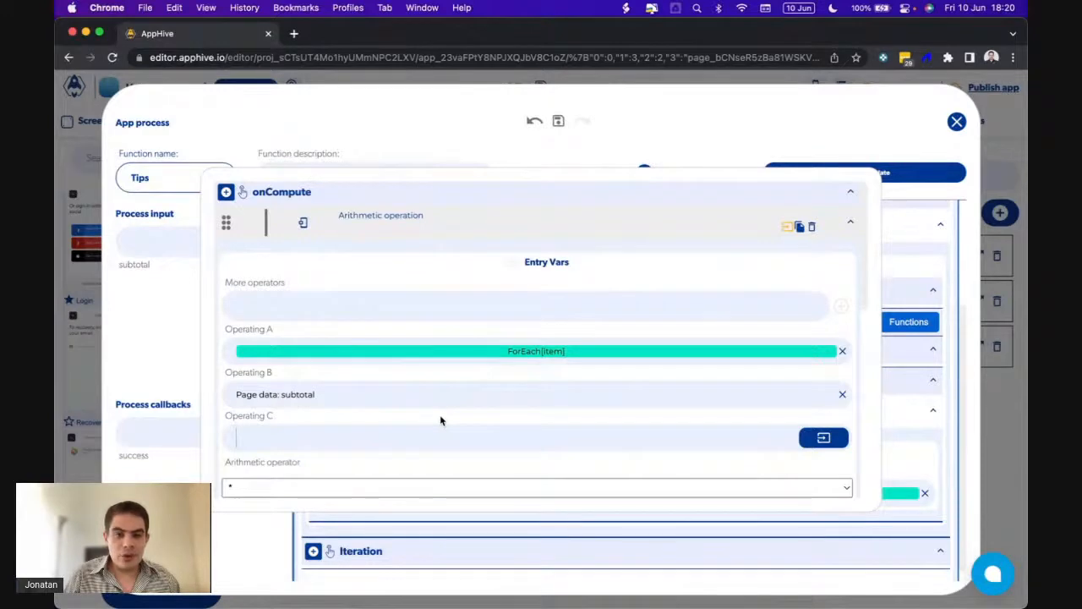
scroll(440, 421, down, 4)
scroll(440, 420, down, 4)
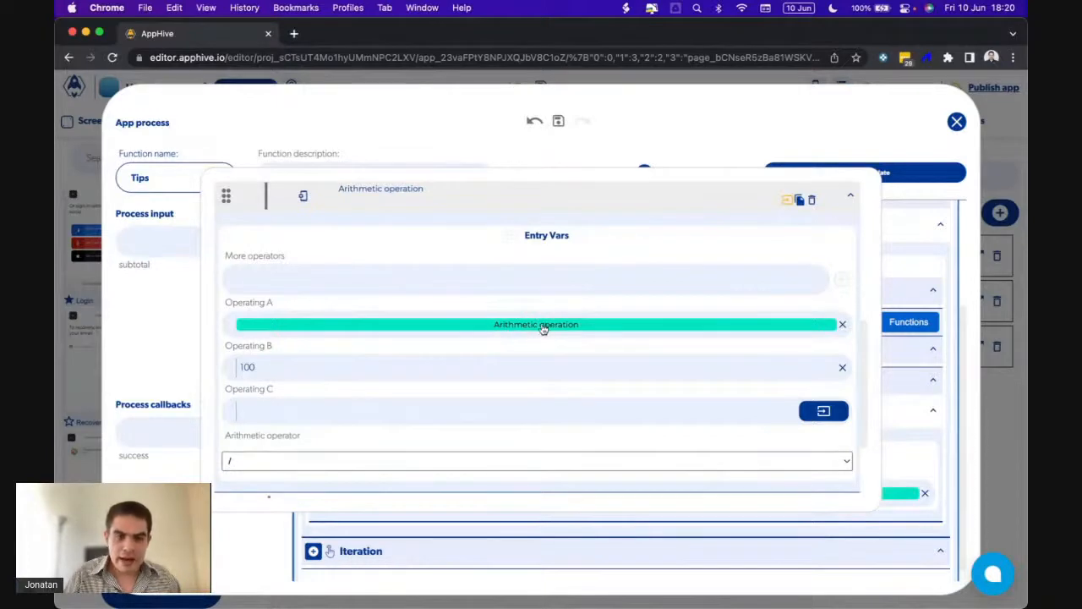
Review the division's Operating B and the onComputeCallback return value, and check the returned tips in the mirrored app in QuickTime Player
drag(257, 366, 231, 370)
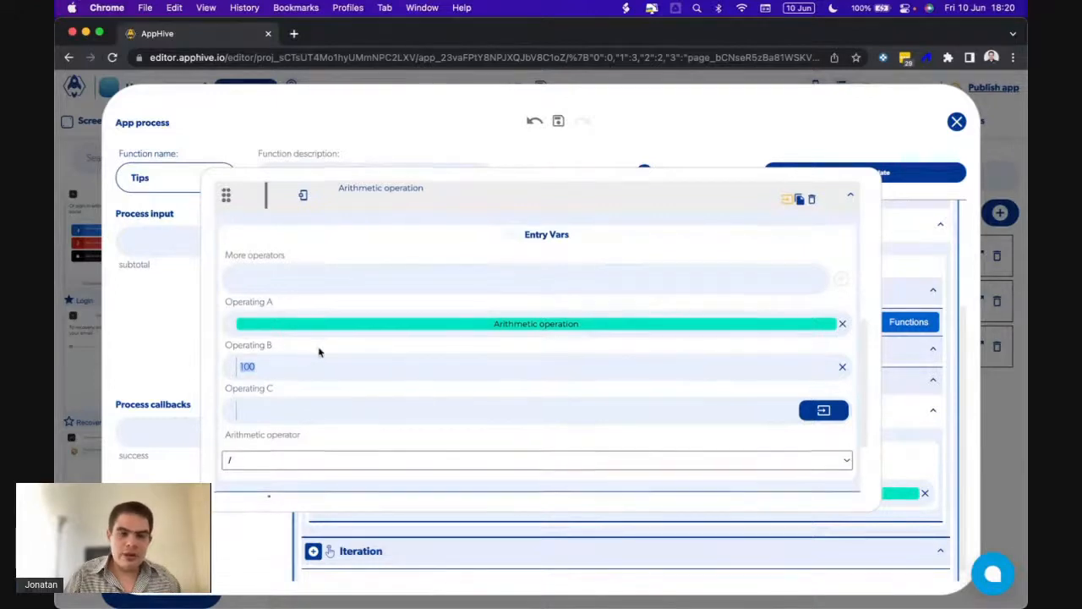
scroll(319, 350, down, 3)
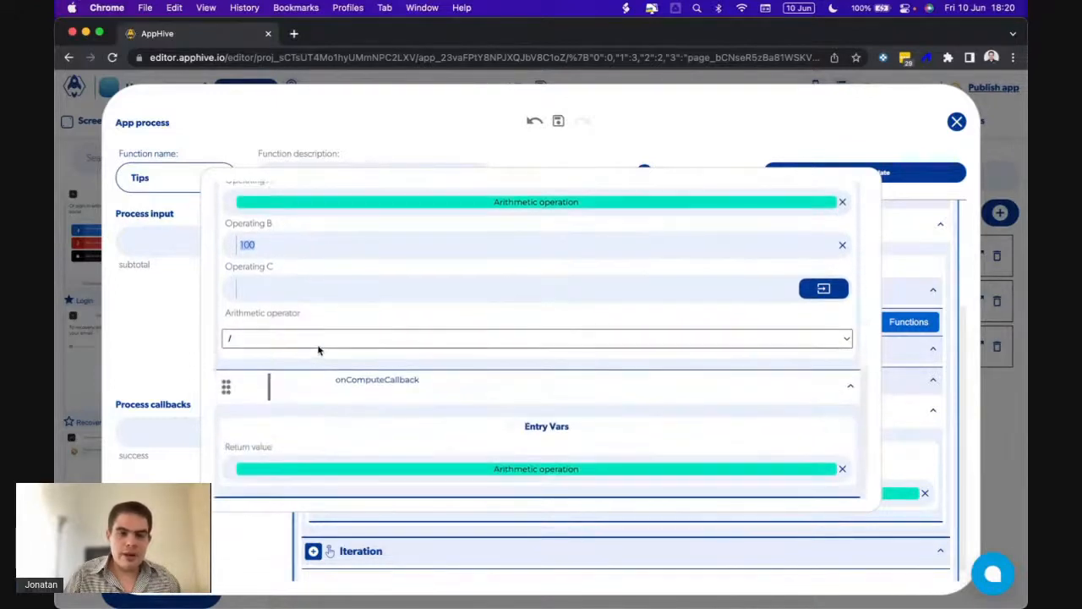
click(466, 450)
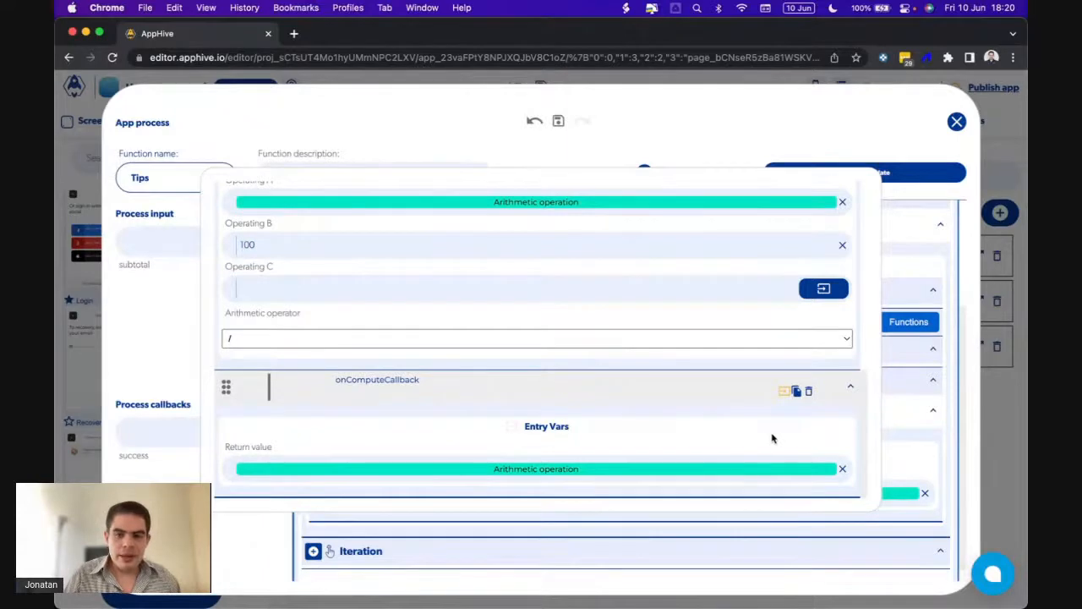
mouse_move(763, 584)
click(699, 577)
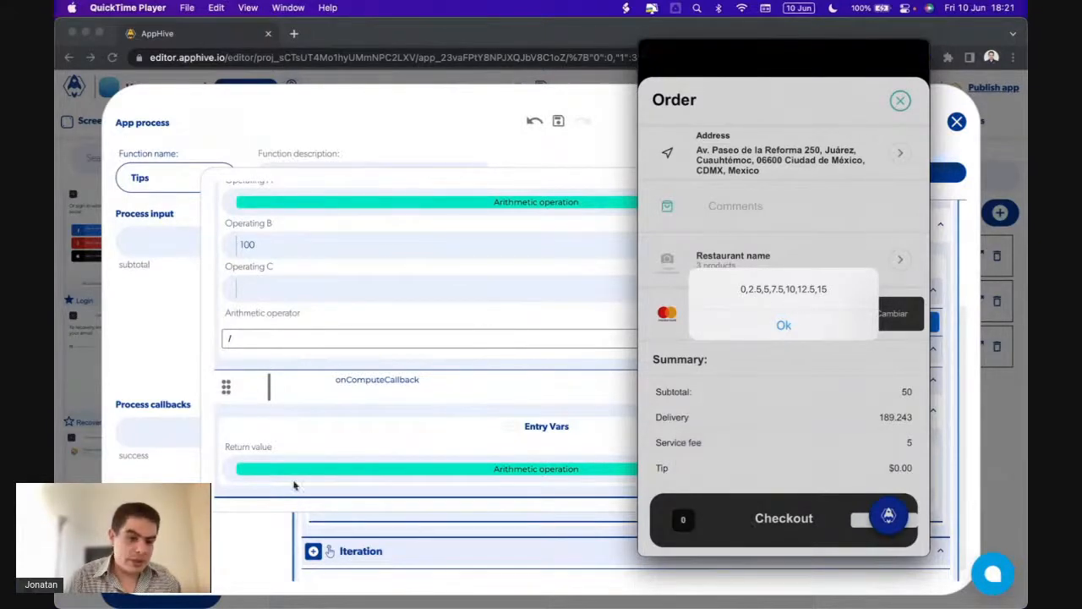
Replace the Send Alert in the Tips success callback on the Order screen with an Add collections to UI function
click(247, 533)
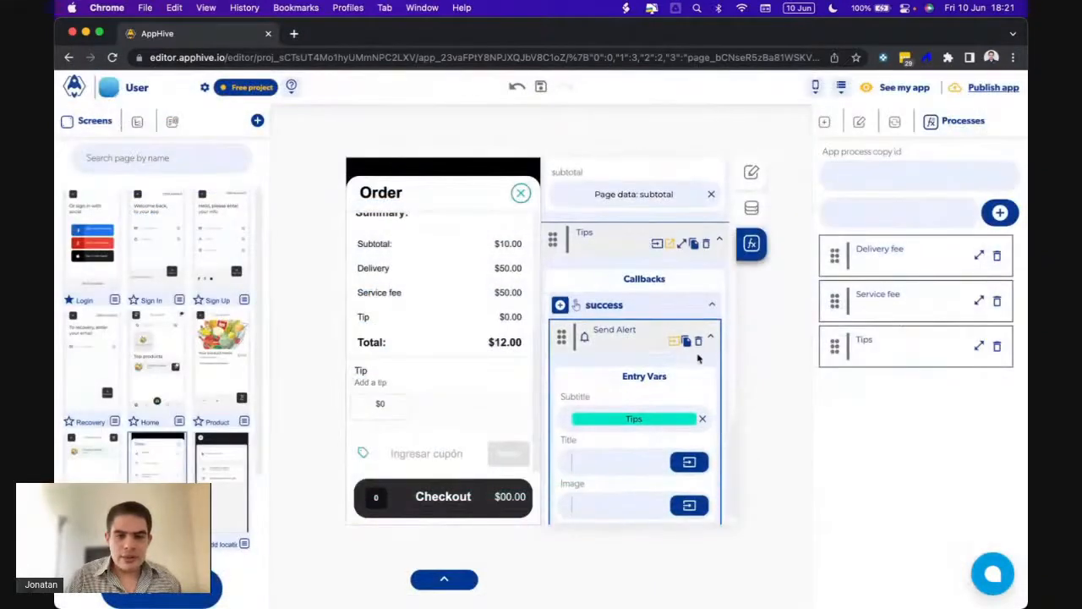
click(699, 341)
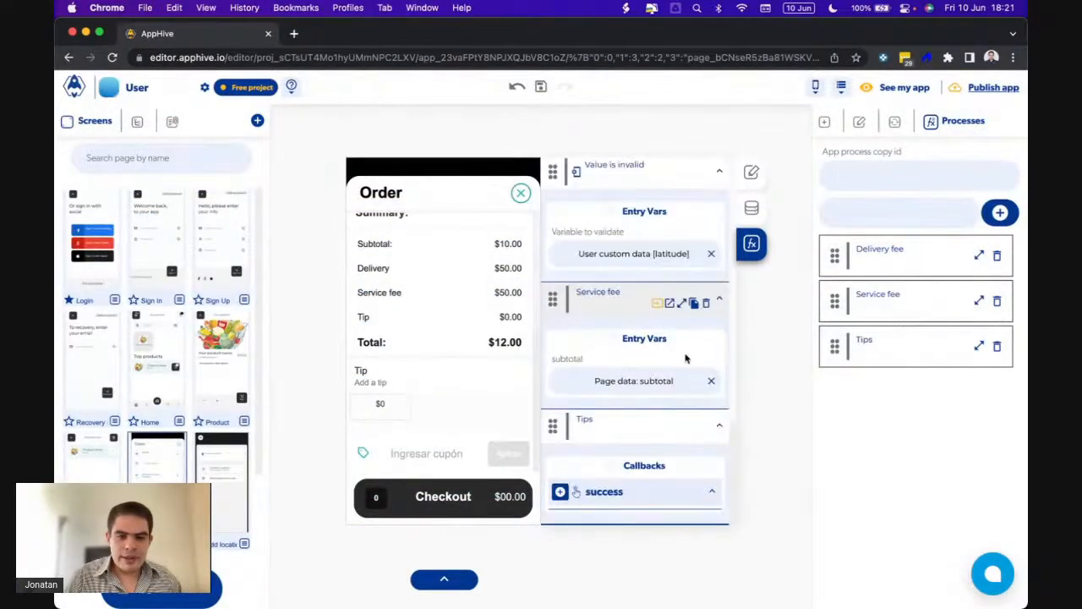
click(561, 493)
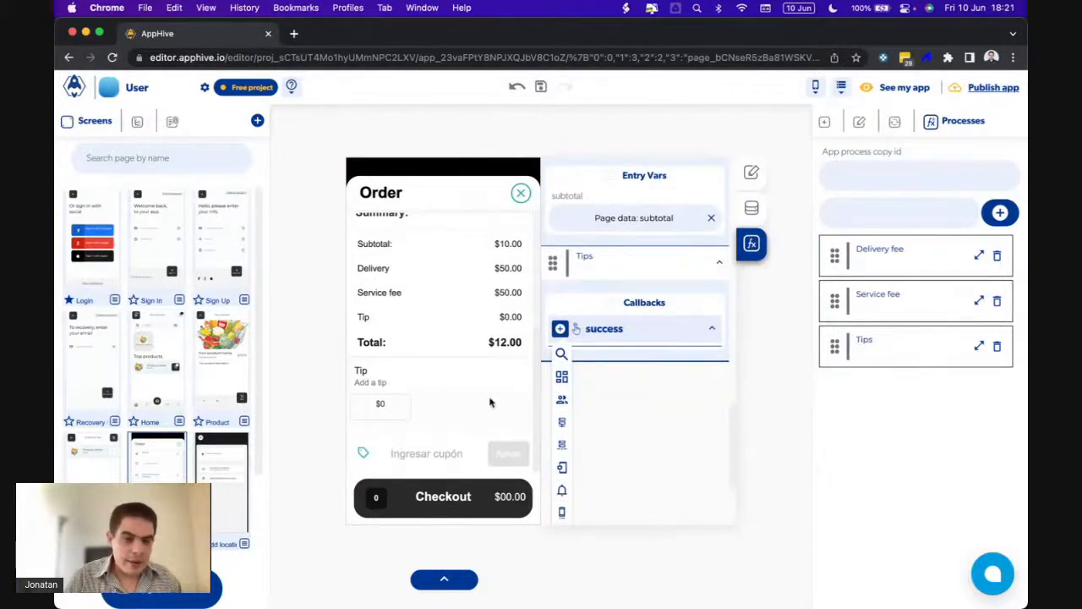
mouse_move(561, 376)
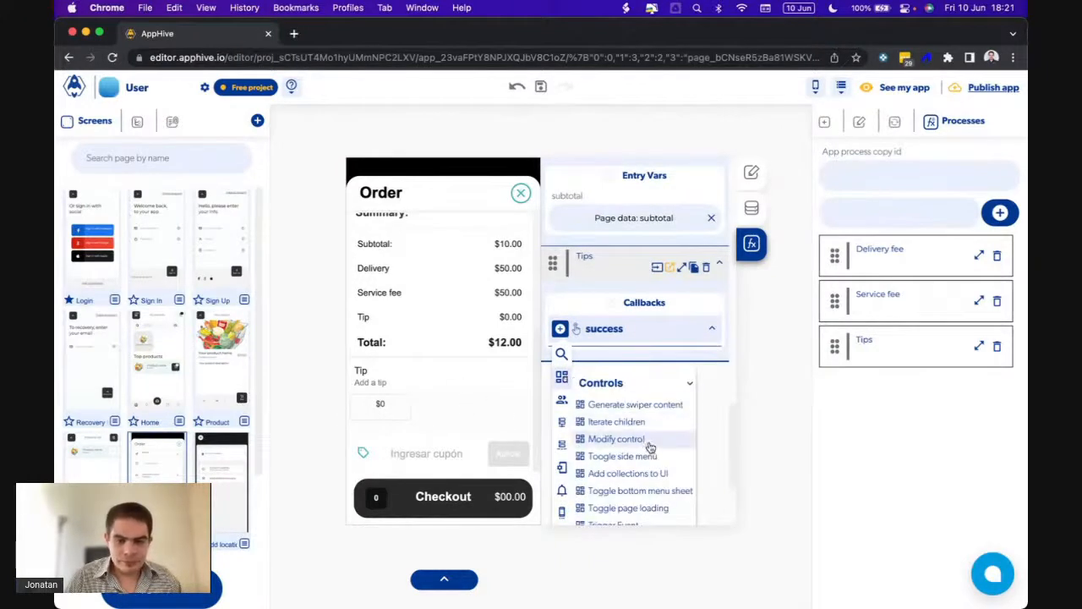
scroll(650, 446, down, 2)
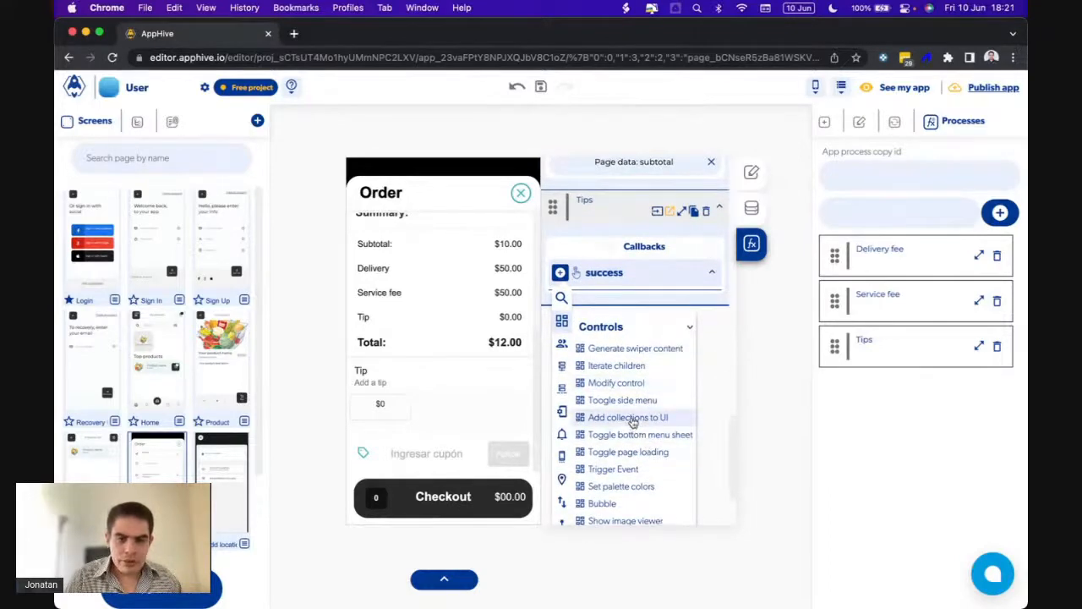
click(632, 417)
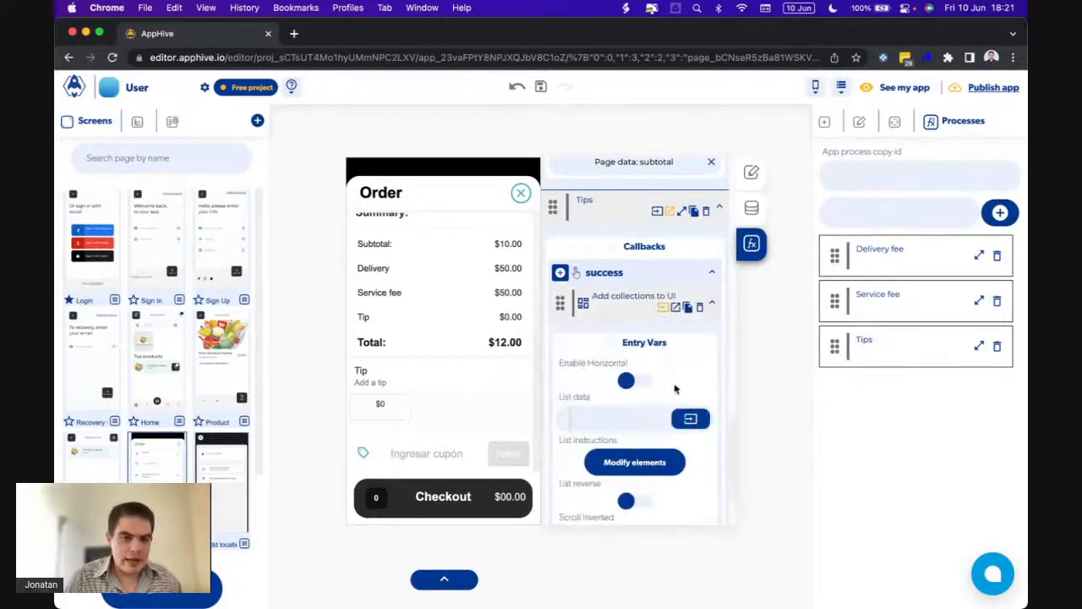
scroll(674, 389, down, 1)
scroll(675, 388, down, 1)
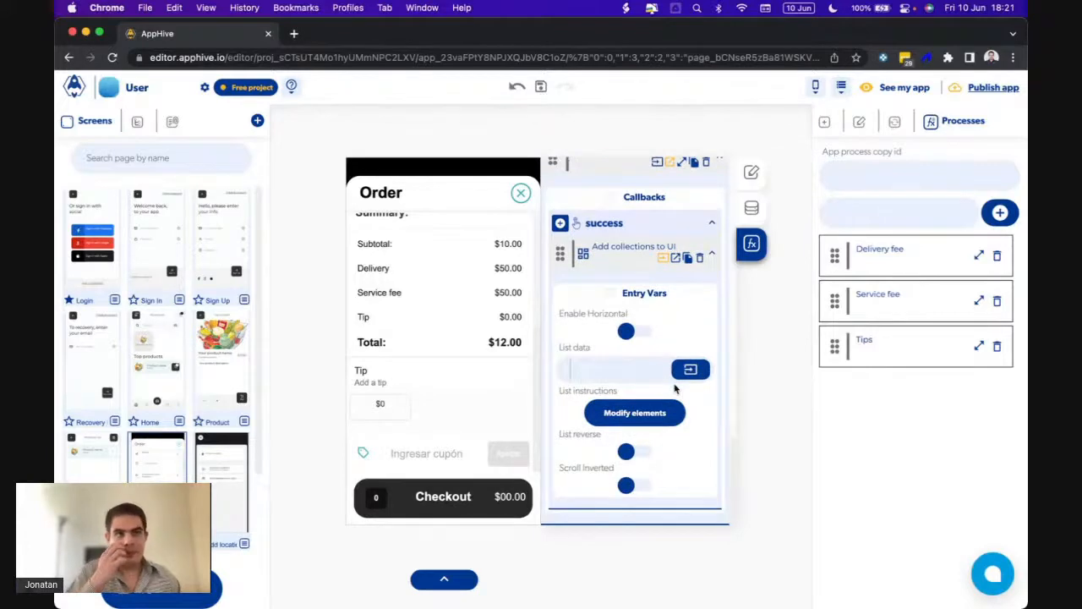
Enable Horizontal for the collection and set its List data to the previous Tips output
click(636, 331)
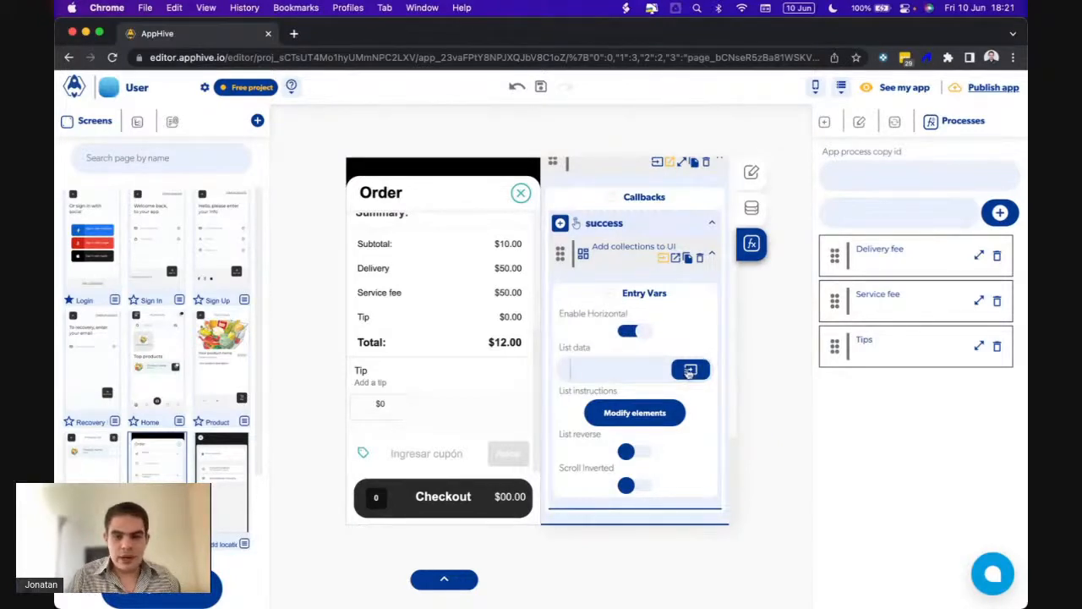
click(690, 369)
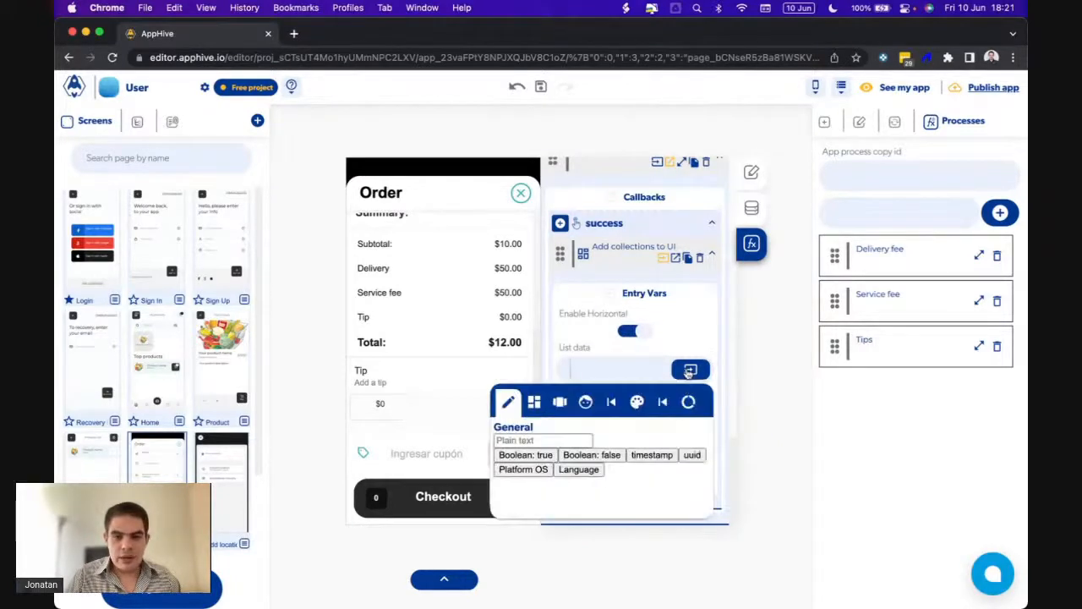
click(663, 403)
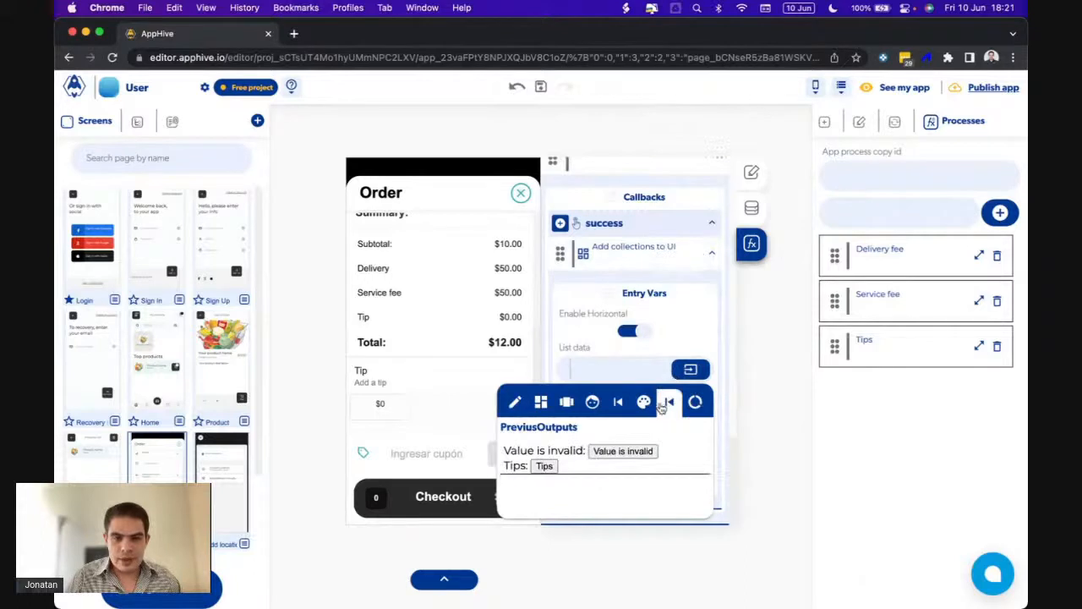
click(546, 469)
click(691, 344)
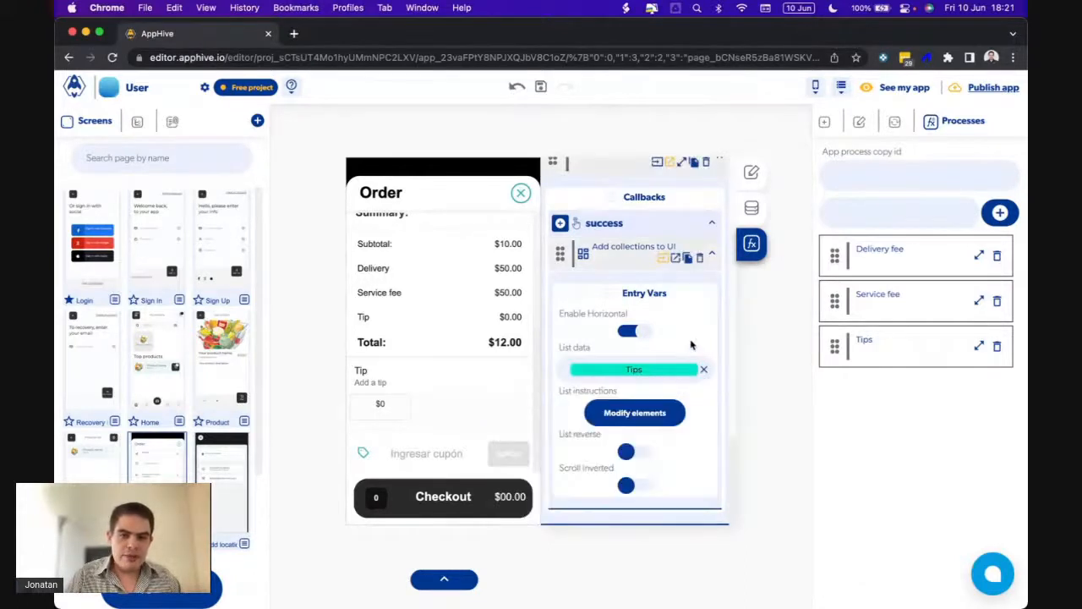
In the collection's list instructions, bind the $0 label's text property to the list context's All item value
click(649, 418)
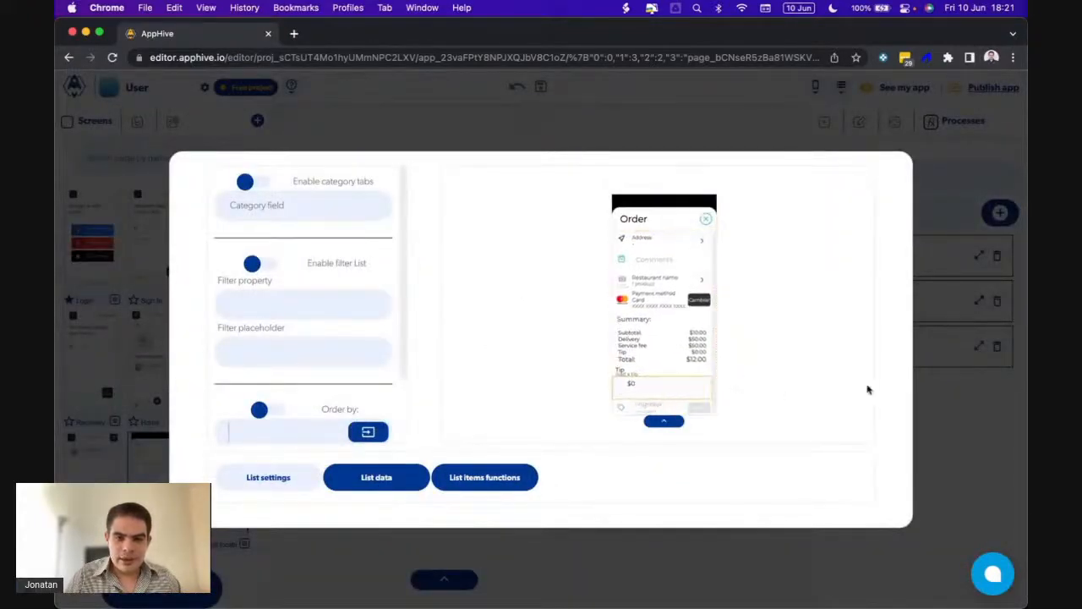
click(379, 479)
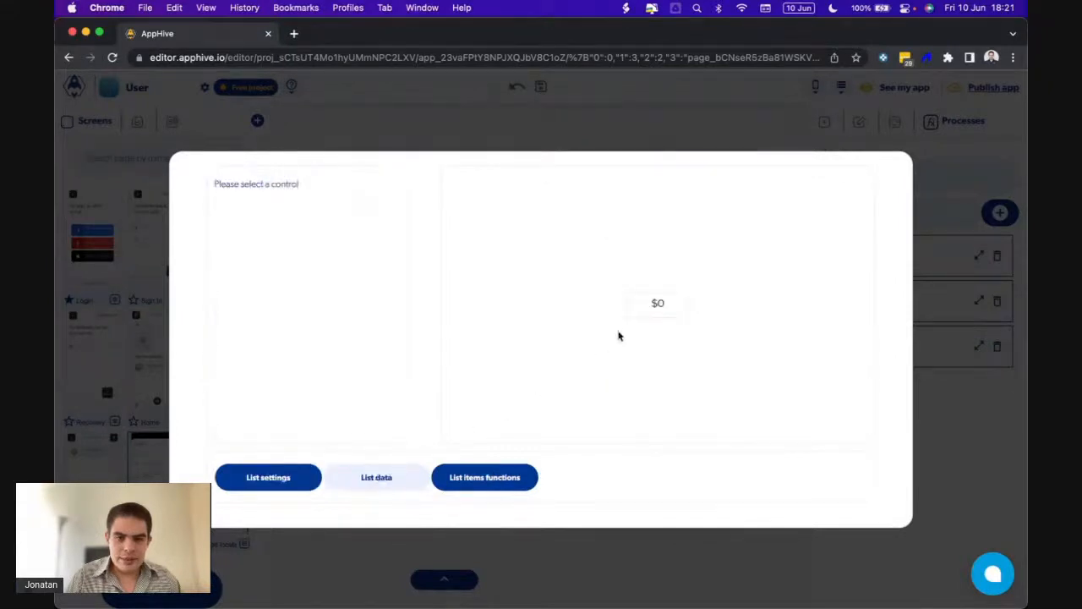
click(656, 308)
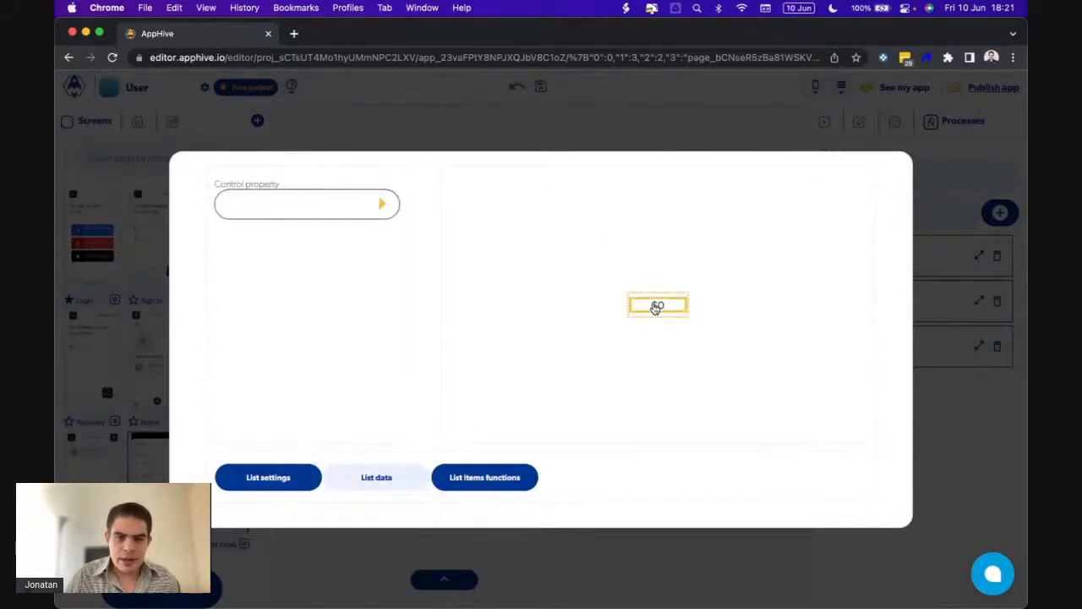
click(385, 205)
click(254, 306)
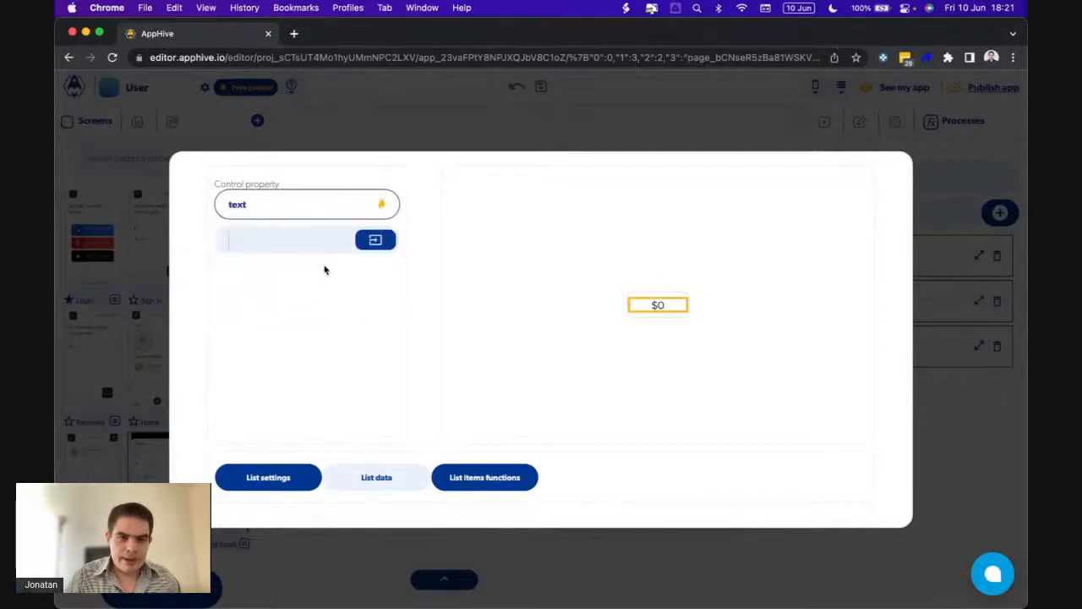
click(364, 246)
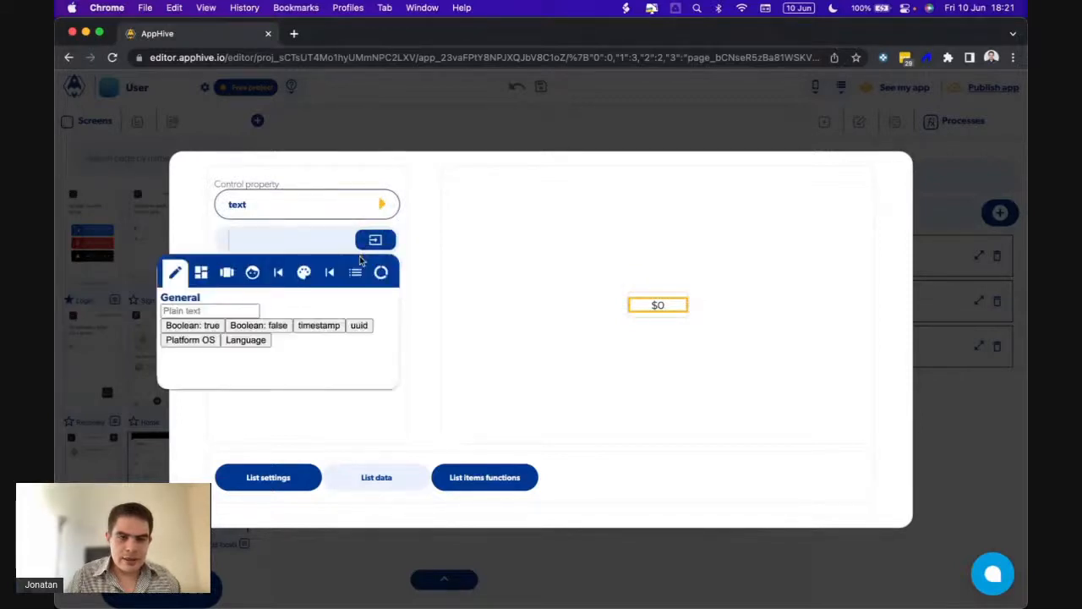
click(366, 249)
click(366, 250)
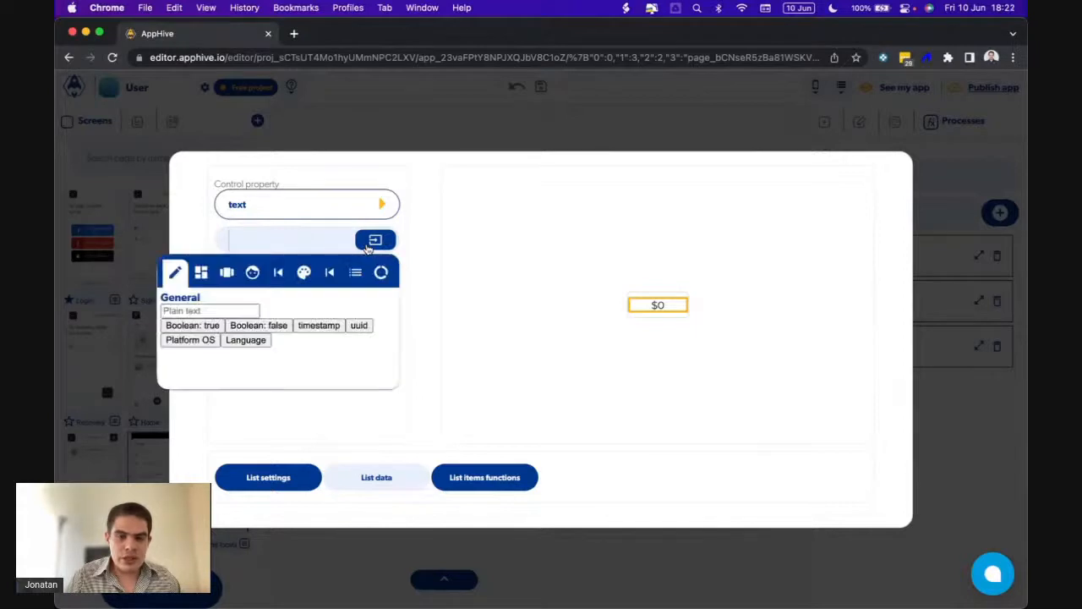
click(355, 273)
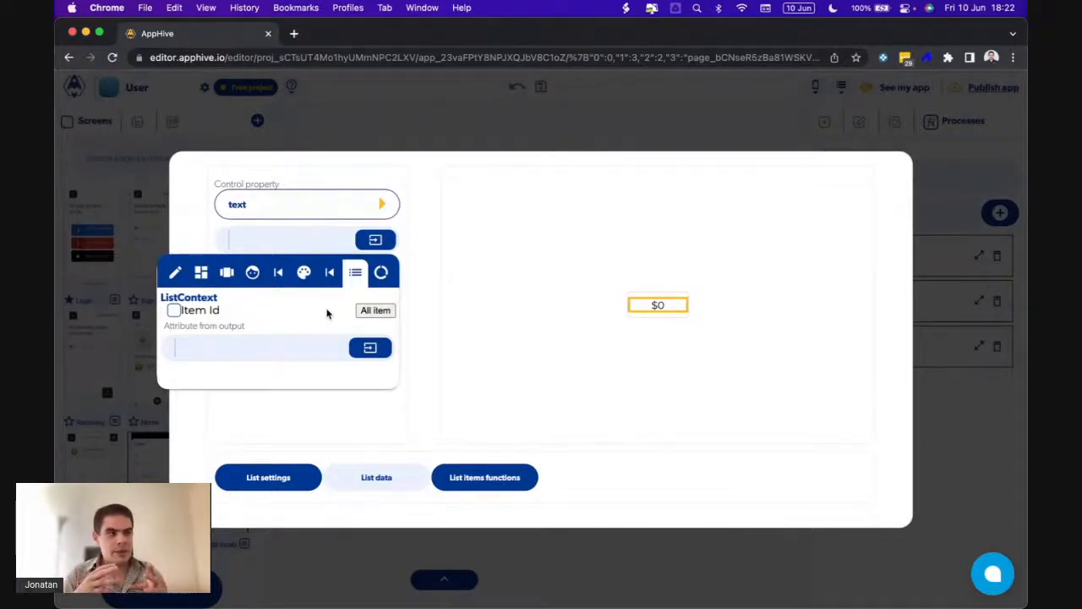
click(372, 311)
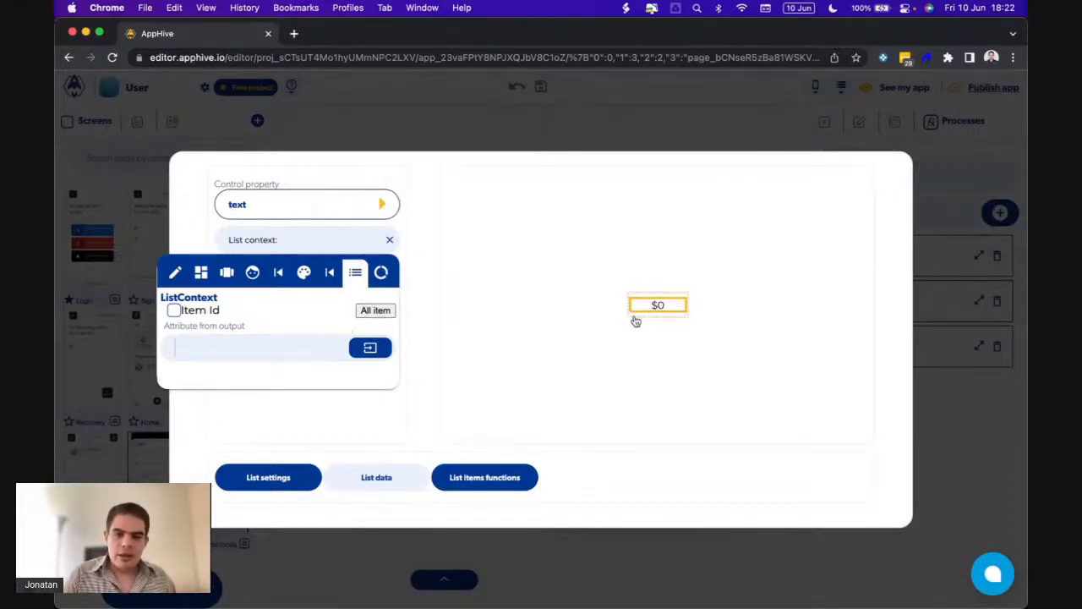
click(561, 347)
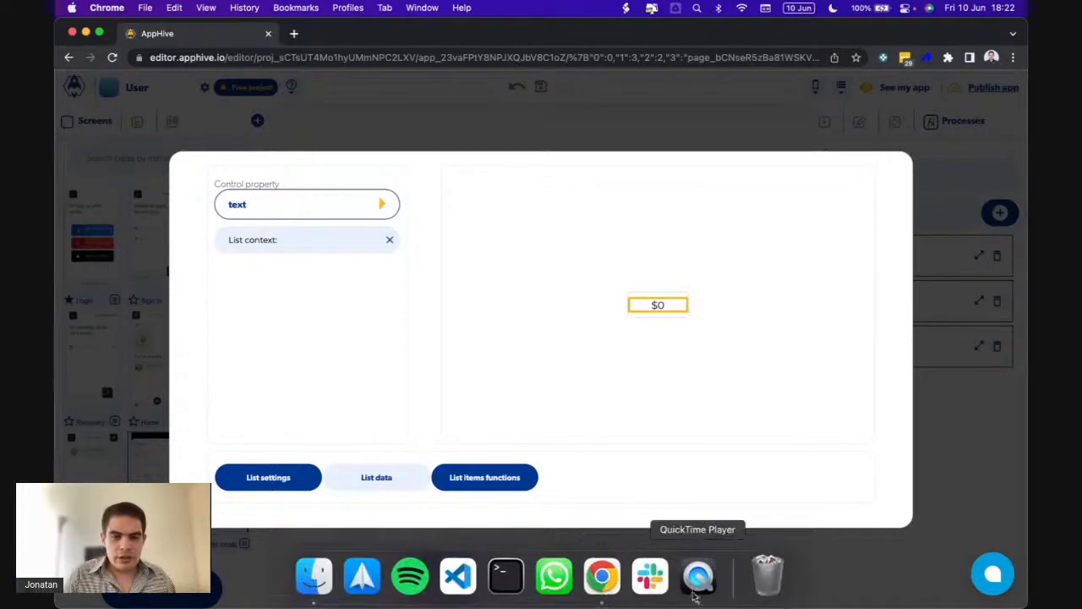
click(602, 555)
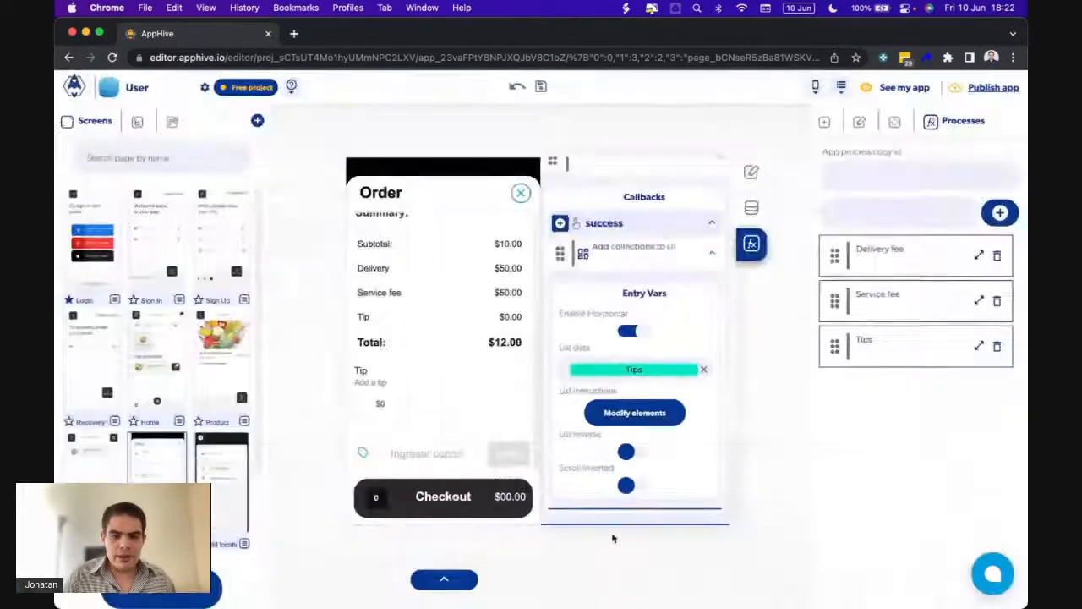
Switch to QuickTime Player and check the tip options in the mirrored app's Order screen
click(702, 579)
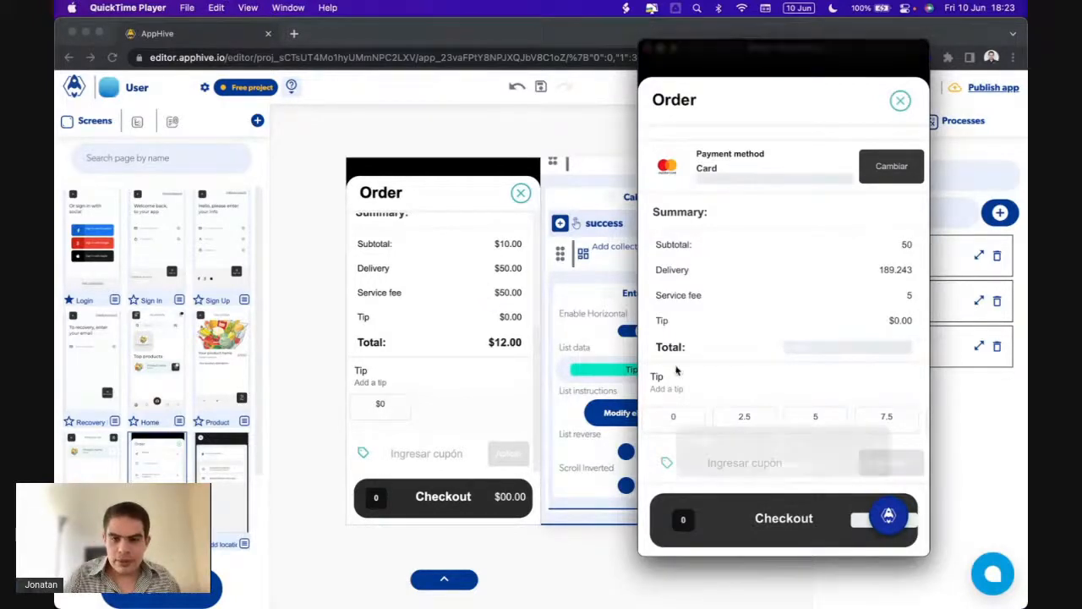
mouse_move(745, 414)
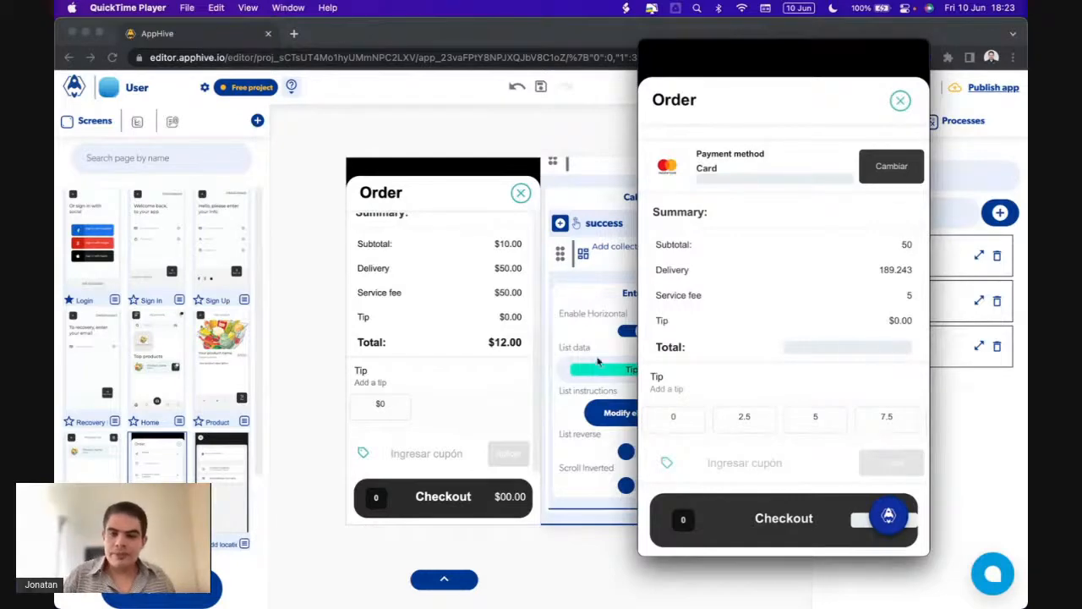
mouse_move(804, 425)
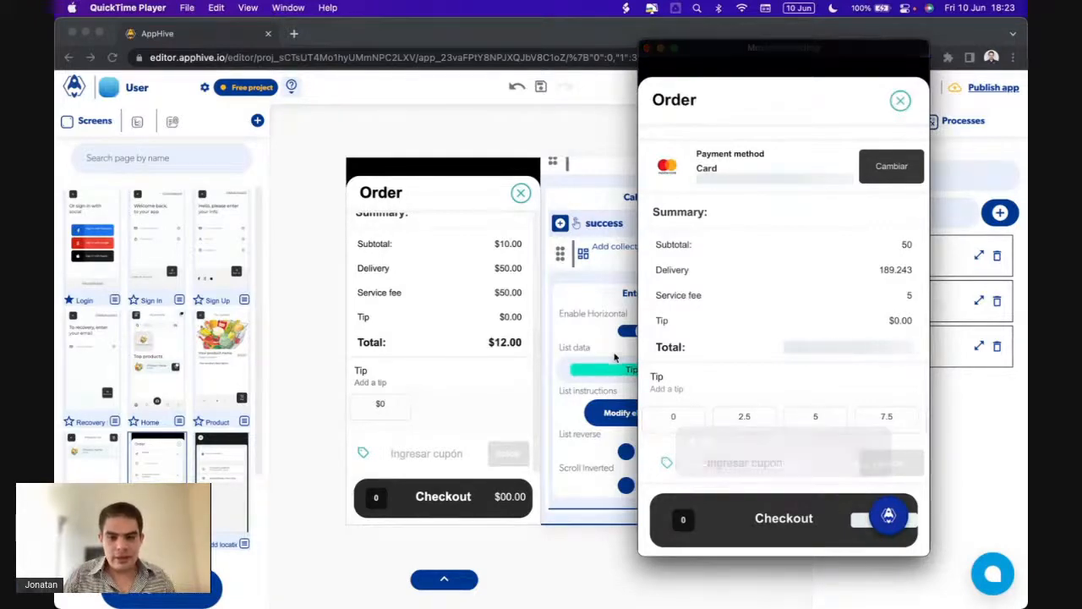
Switch back to Chrome and add an onPress event to the $0 item's container in the collection's list items functions
click(586, 341)
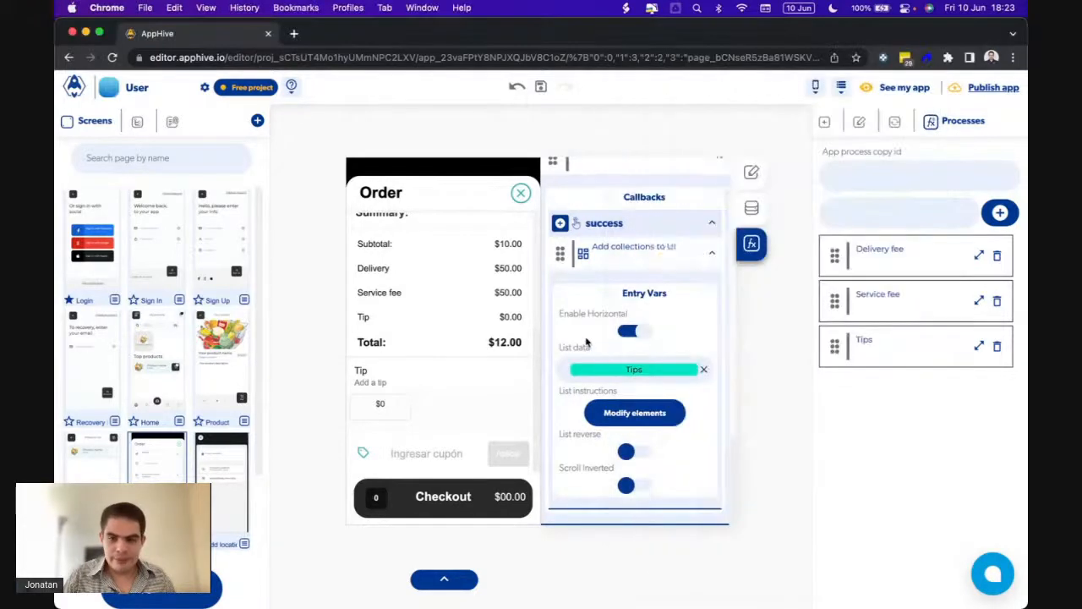
click(638, 415)
click(468, 477)
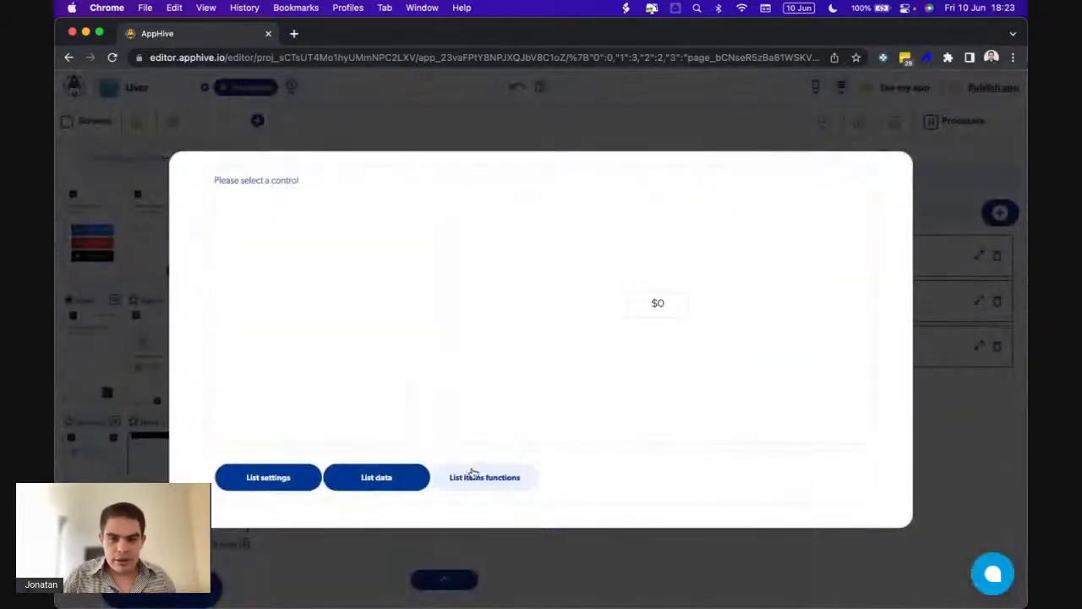
click(636, 318)
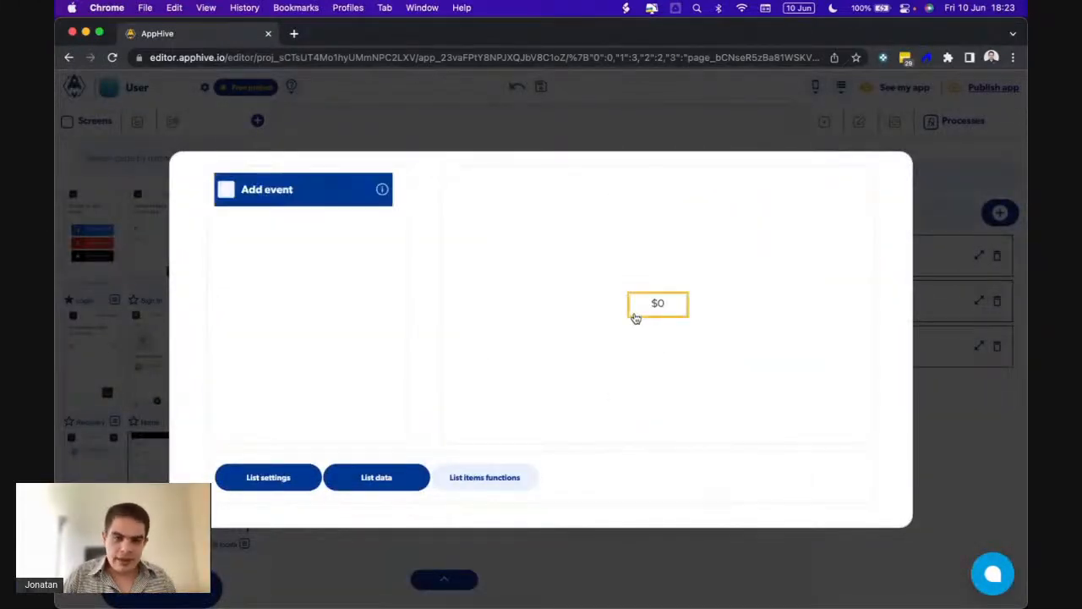
click(225, 189)
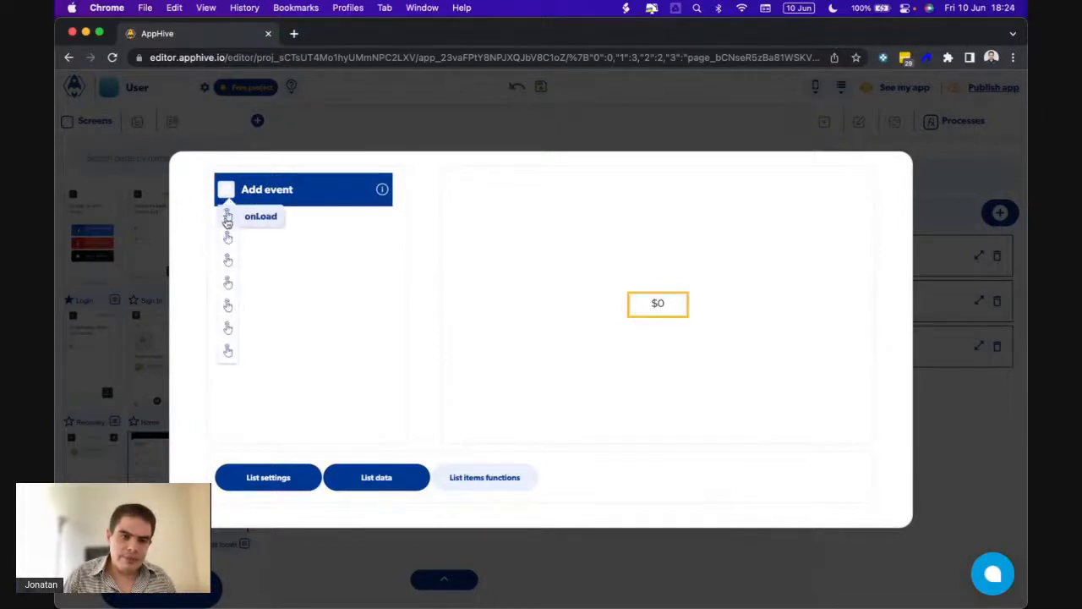
click(228, 238)
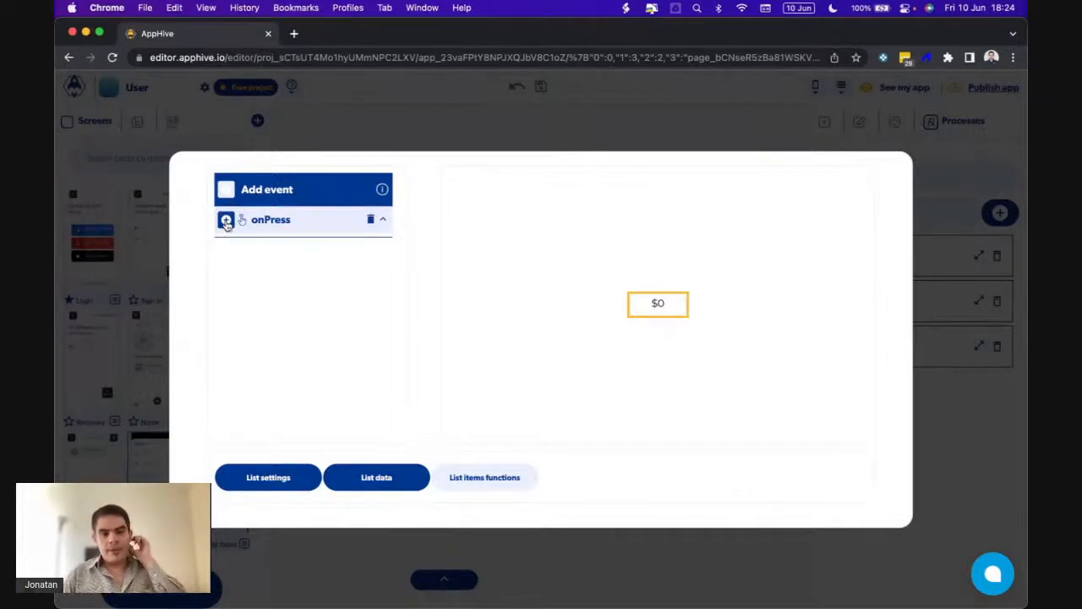
Add a Set Page Value function to the $0 item's onPress event and close the list instructions
click(226, 220)
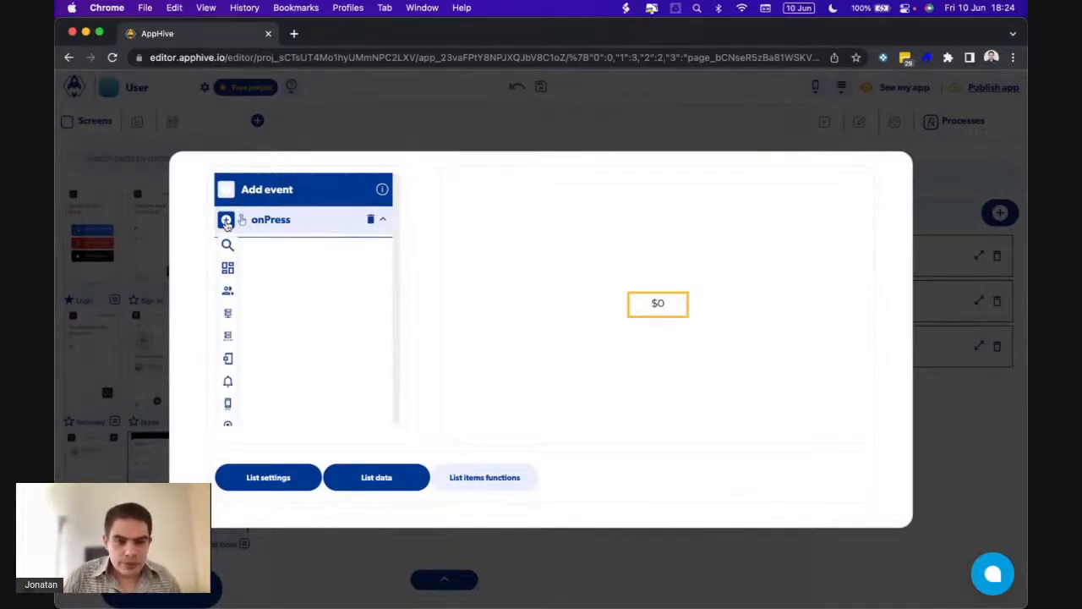
scroll(225, 245, down, 3)
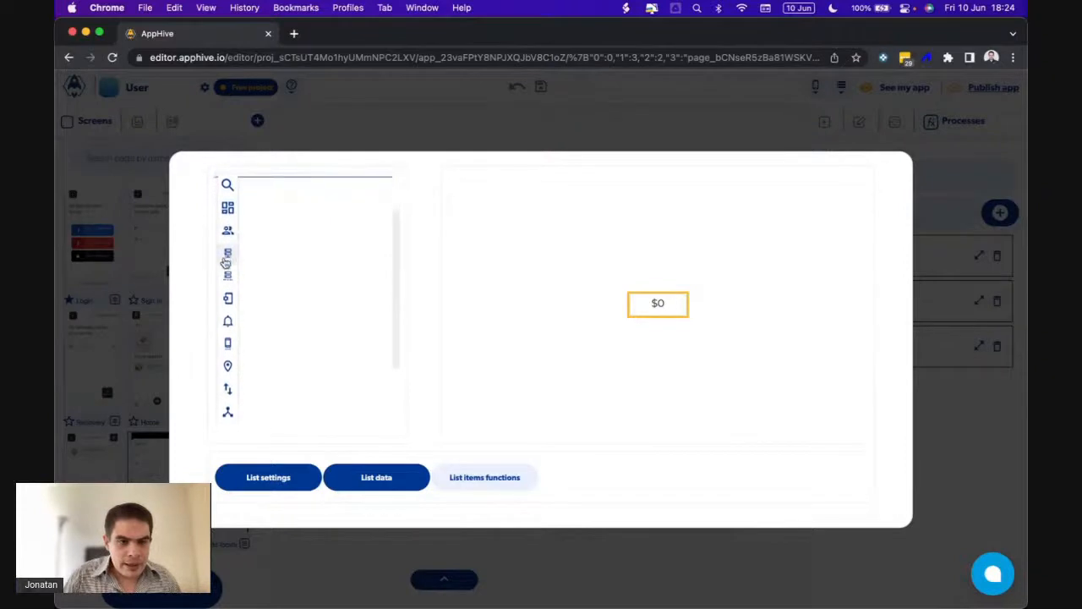
mouse_move(226, 277)
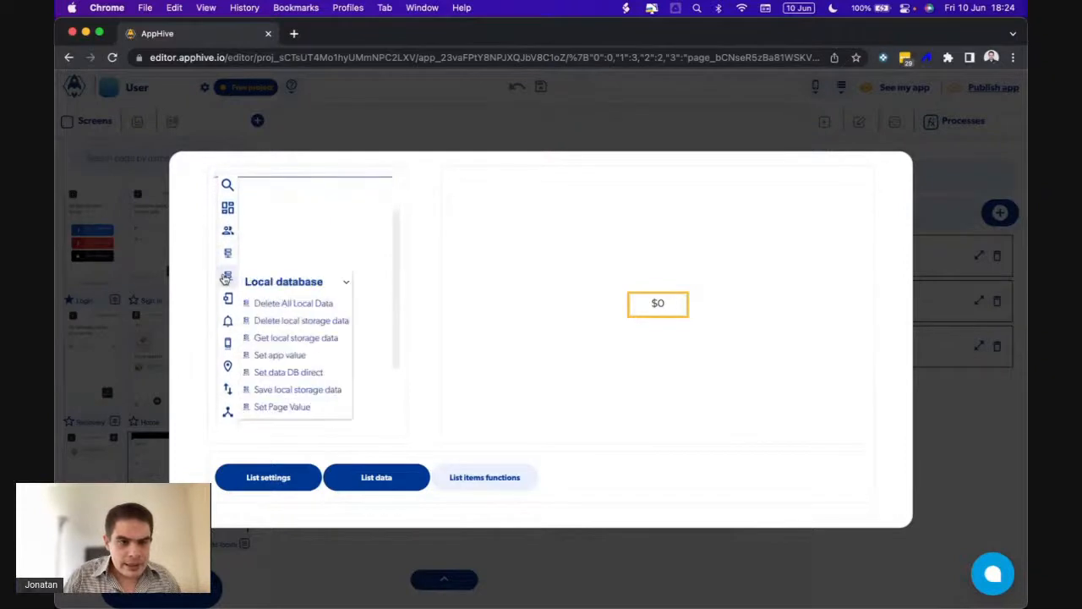
click(282, 407)
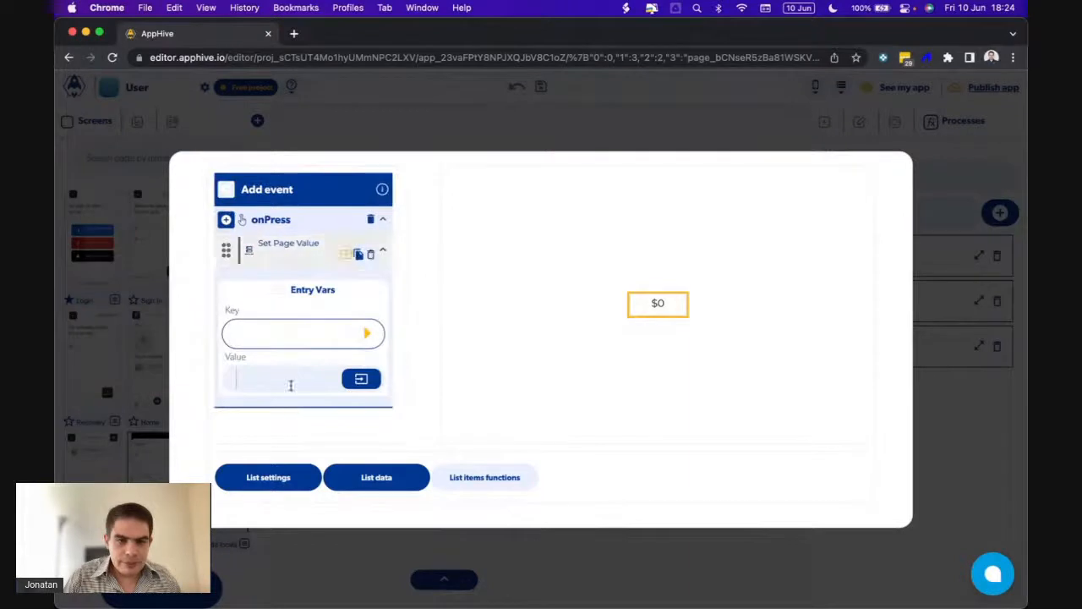
click(603, 144)
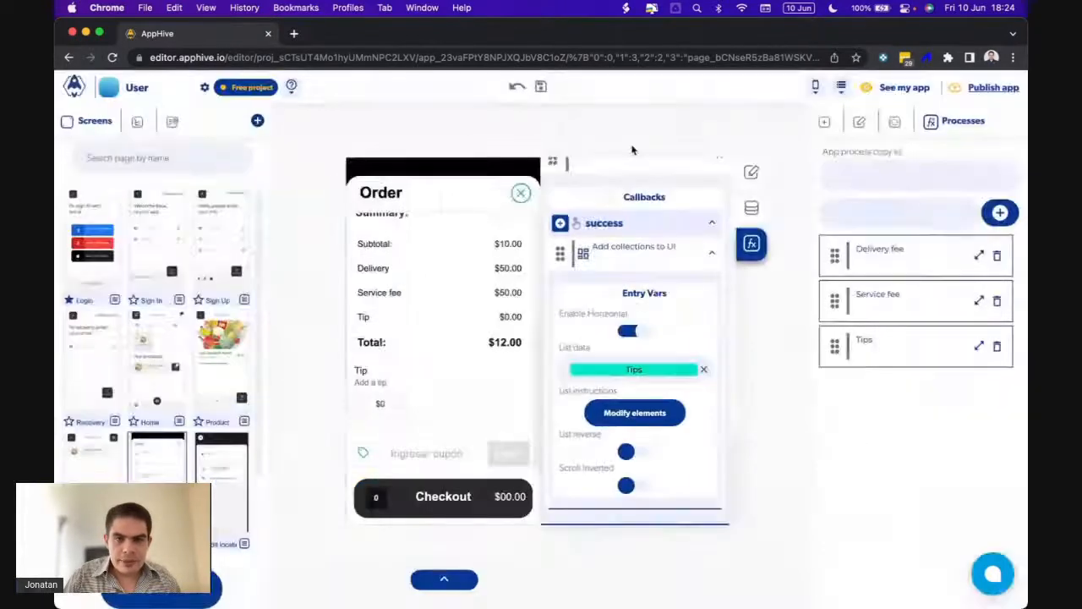
Add a page input data variable named tip to the Order screen
click(750, 212)
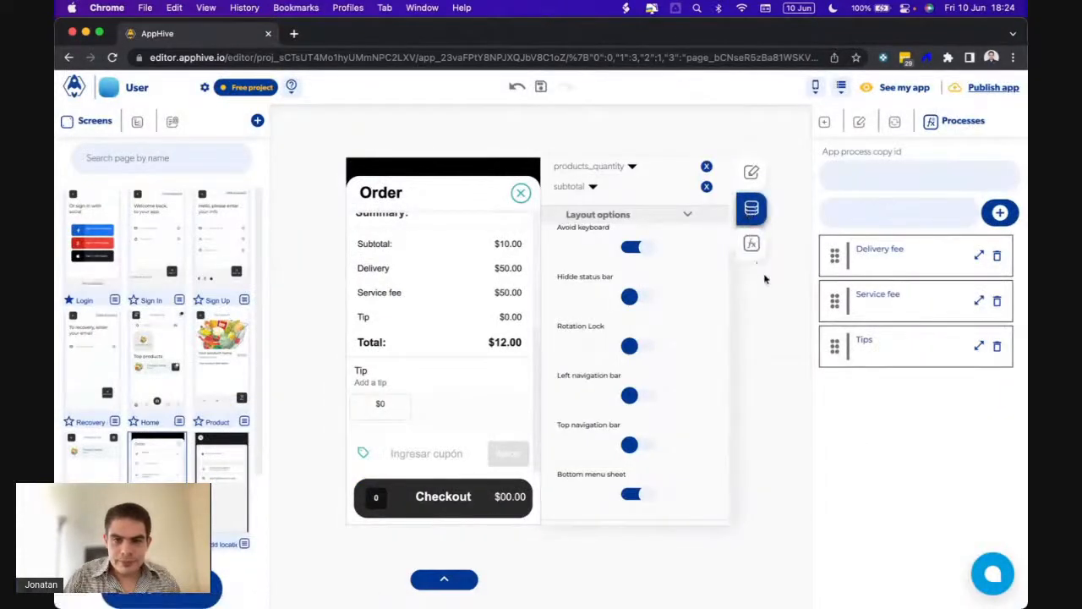
click(751, 244)
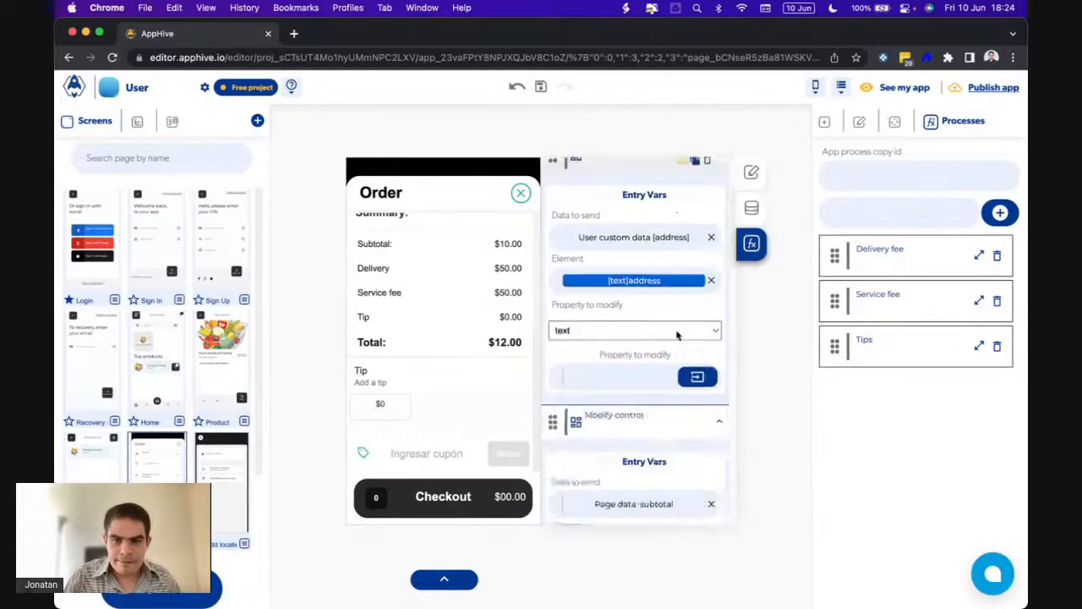
scroll(676, 335, down, 10)
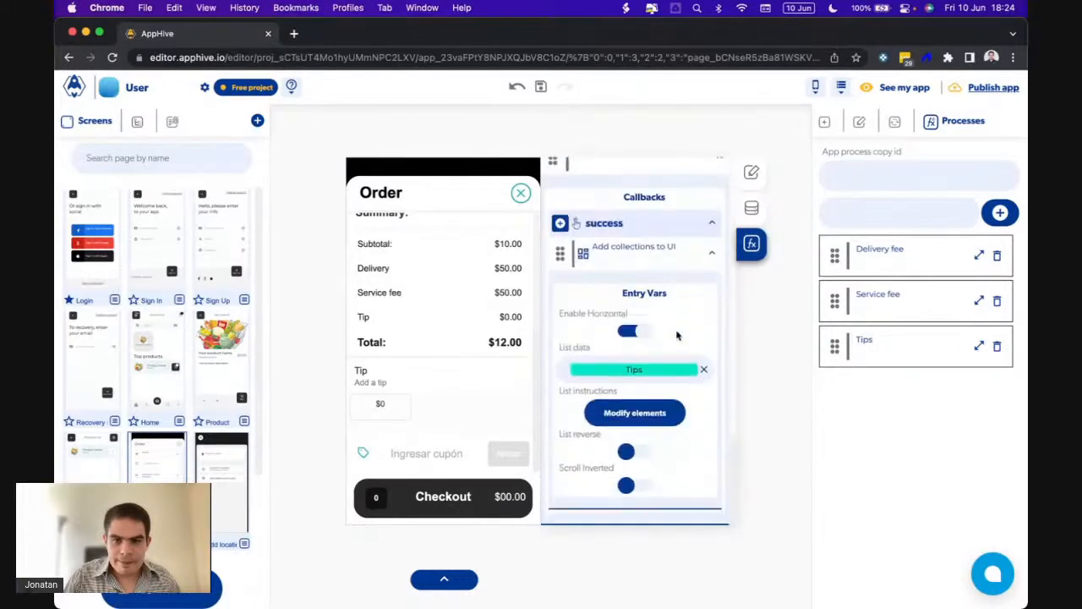
click(751, 208)
scroll(652, 203, up, 3)
click(603, 226)
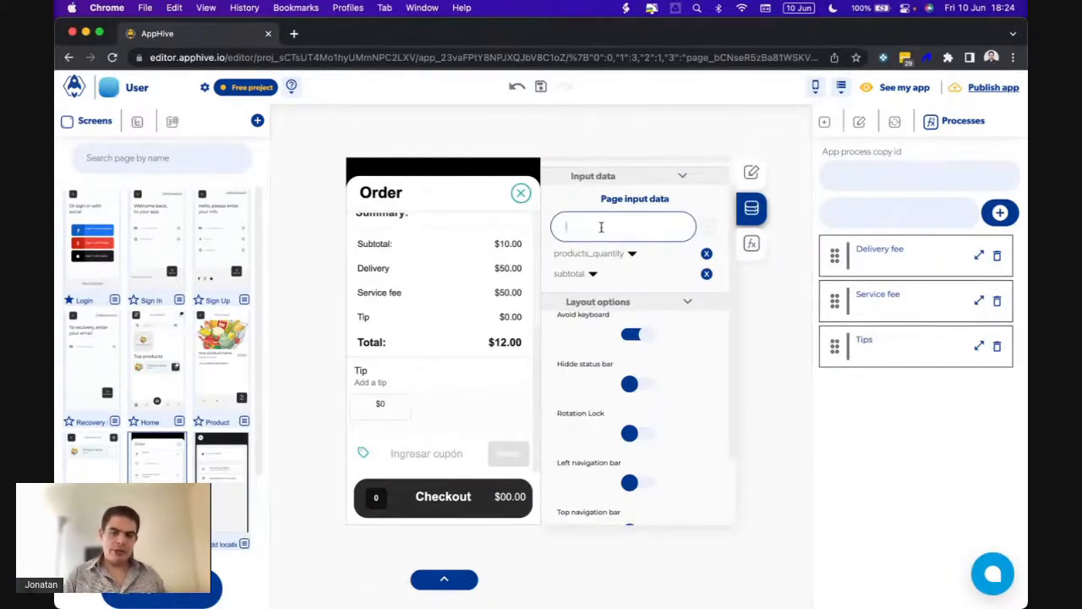
text(tip)
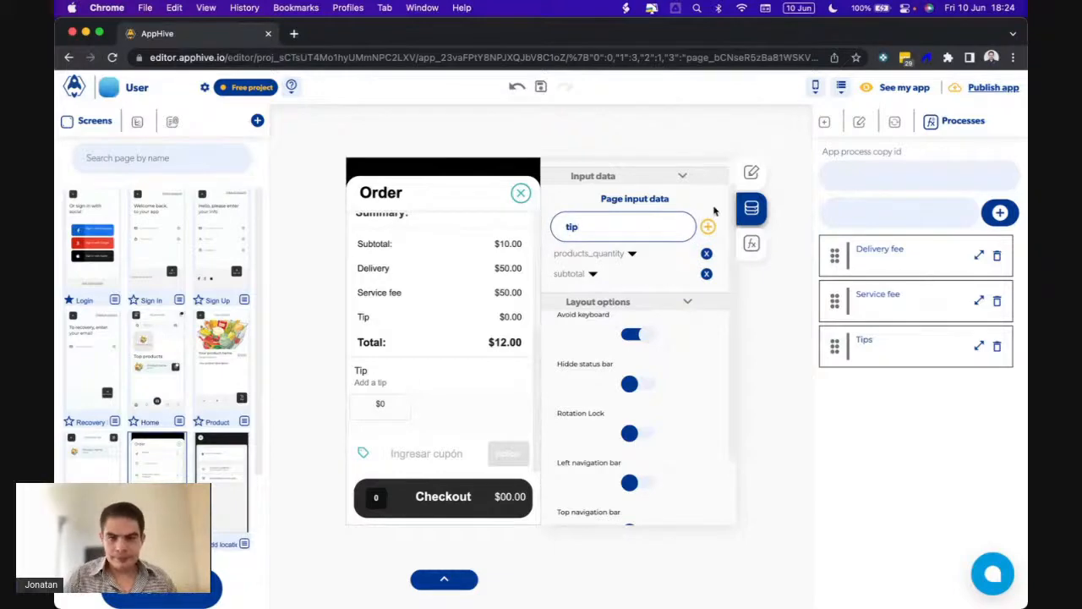
click(708, 226)
In the $0 item's onPress Set Page Value function, set the key to tip and the value to the list context
click(748, 247)
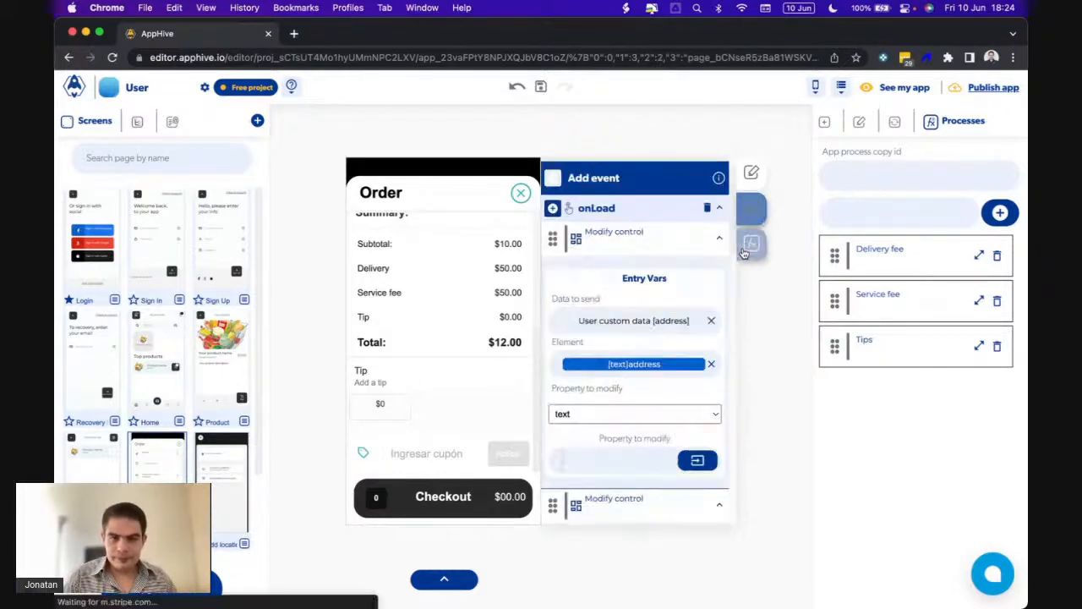
scroll(643, 338, down, 5)
click(641, 411)
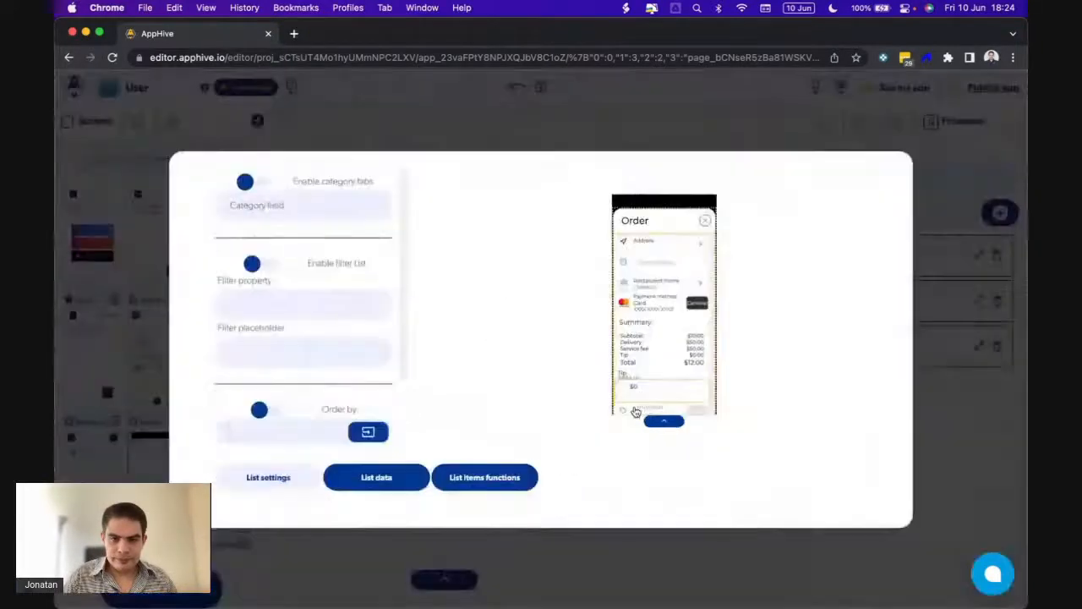
click(496, 480)
click(634, 318)
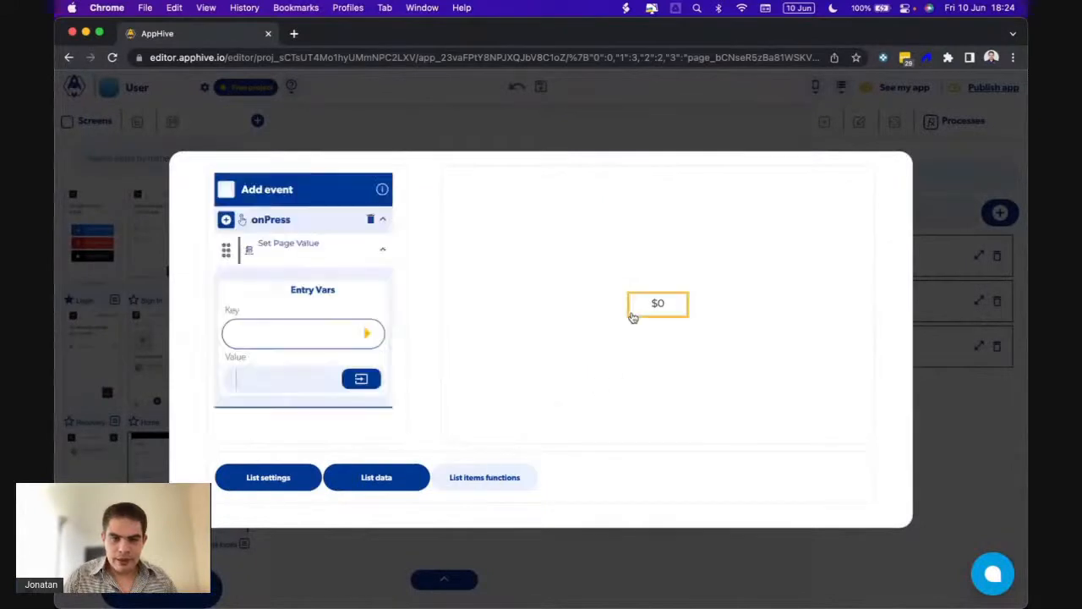
click(366, 333)
click(253, 410)
click(352, 386)
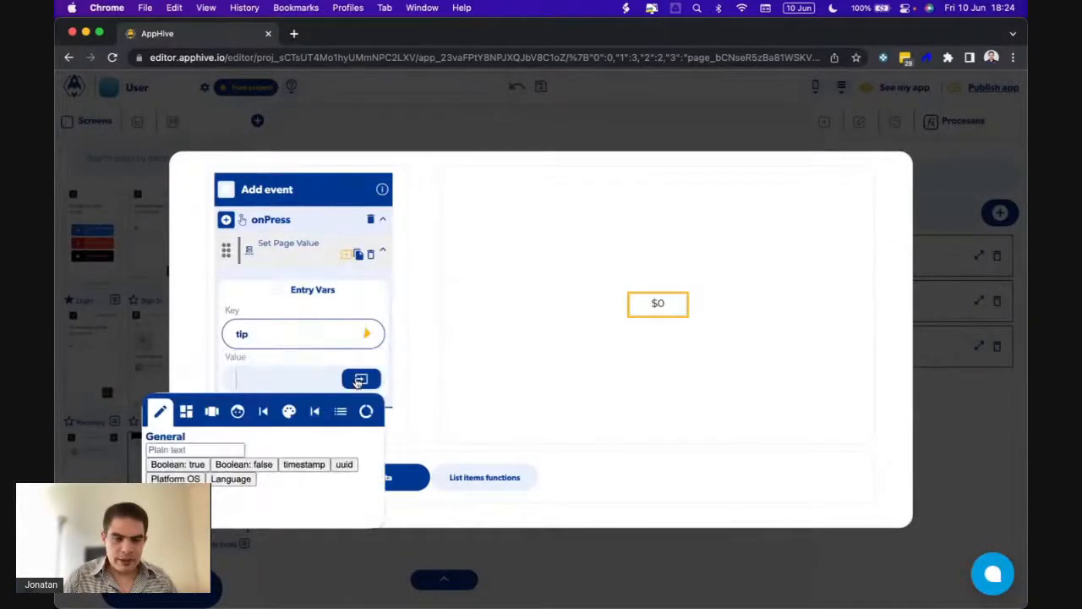
click(340, 411)
click(349, 450)
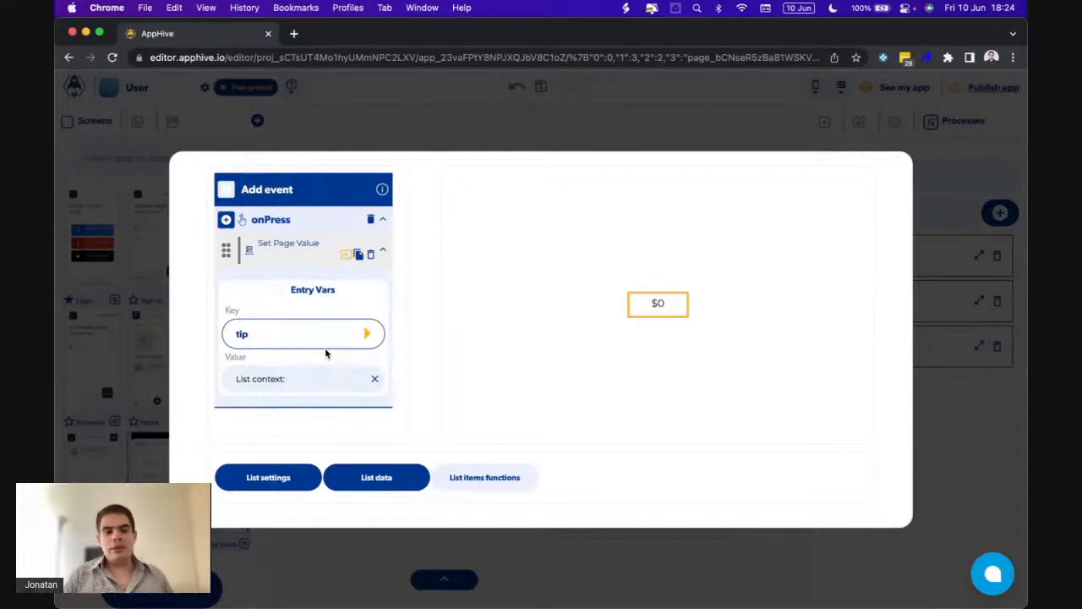
click(510, 561)
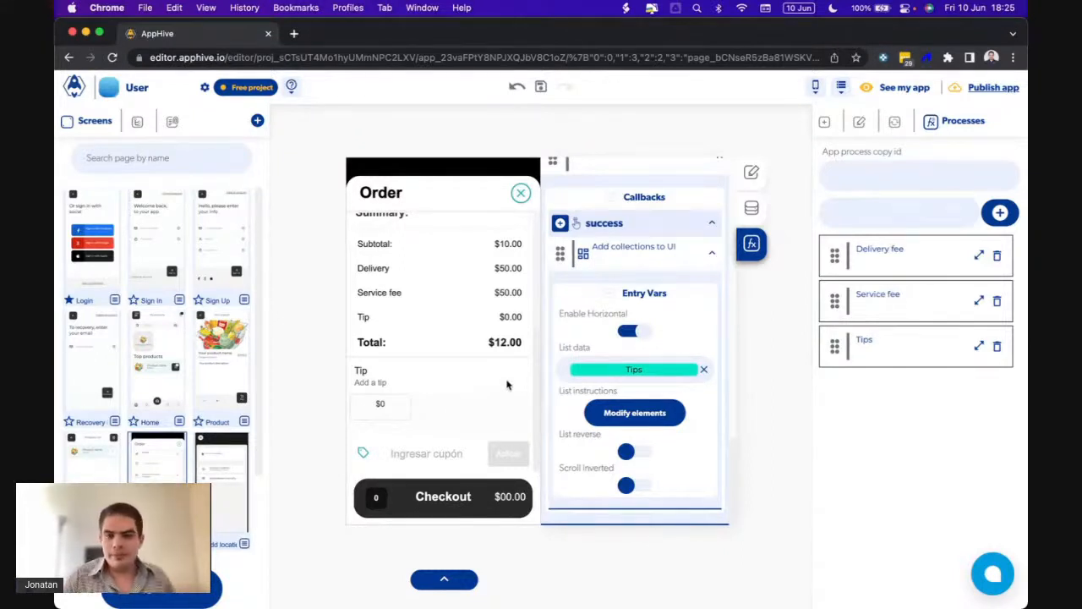
Copy the Add collections to UI function from the screen's Tips success callback into the Tips process's forEach Done callback
scroll(585, 341, up, 2)
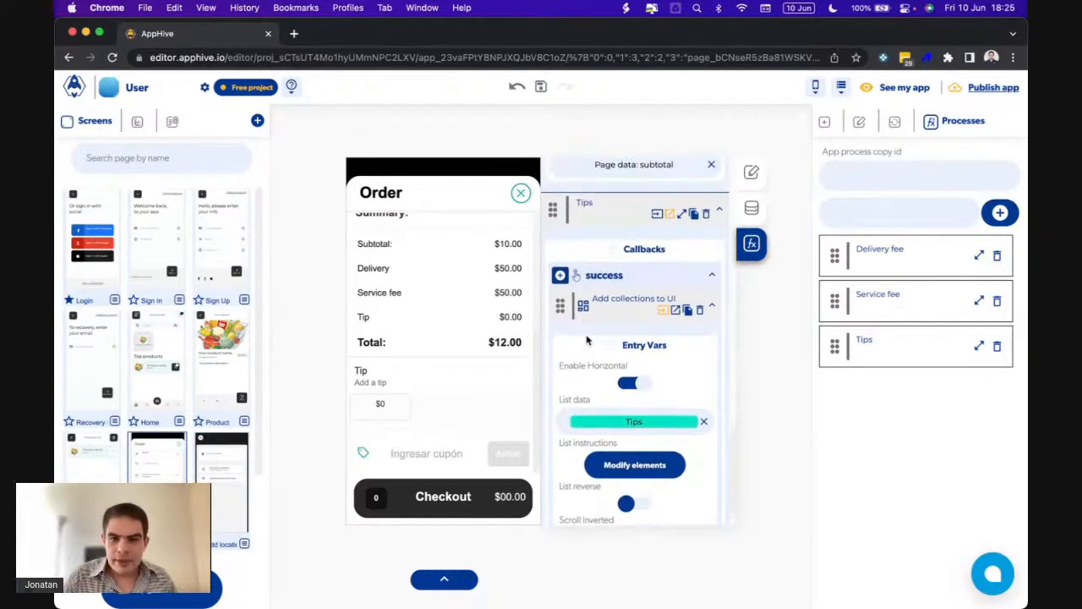
click(978, 349)
scroll(582, 415, down, 3)
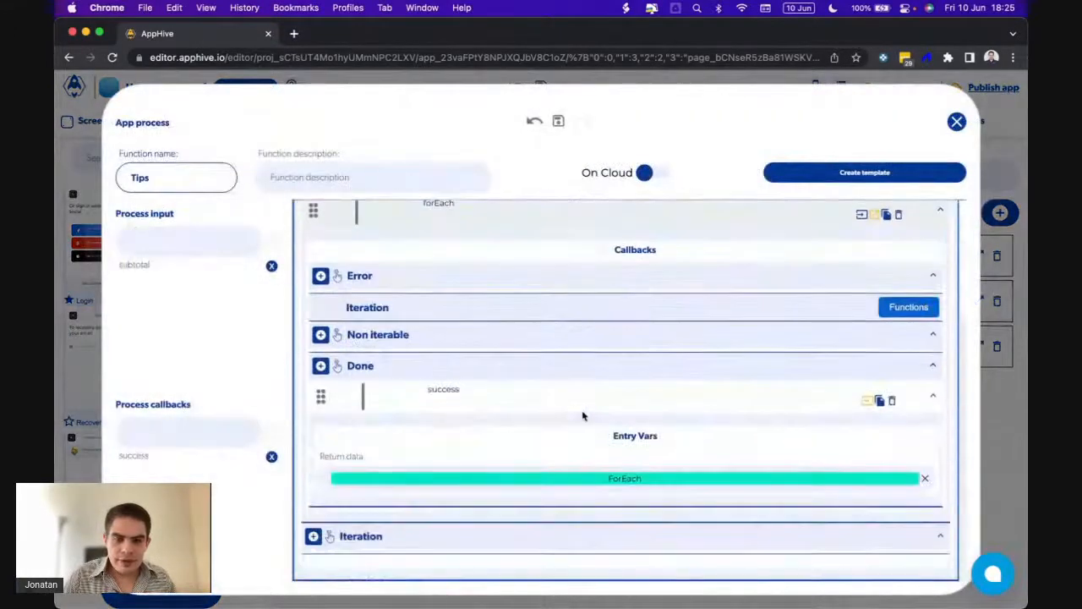
scroll(583, 415, up, 3)
scroll(625, 381, down, 3)
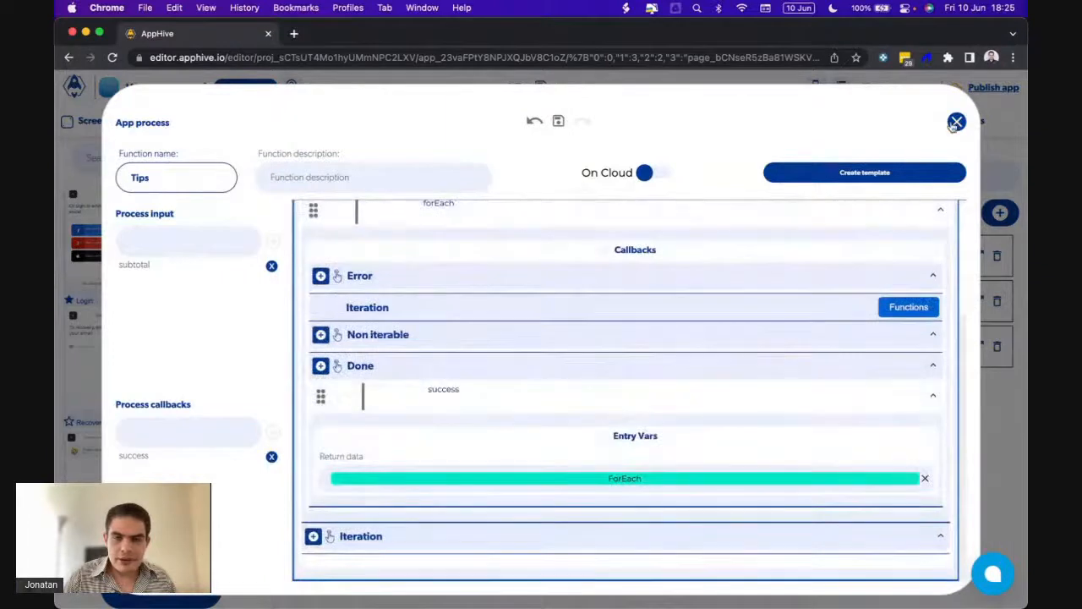
click(956, 123)
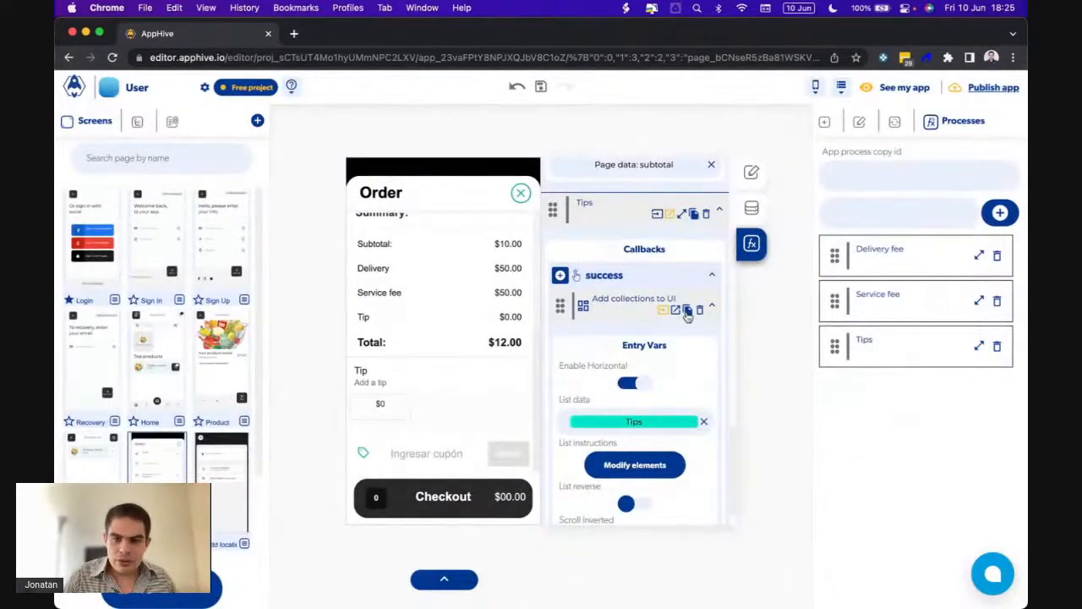
click(977, 348)
scroll(560, 431, down, 5)
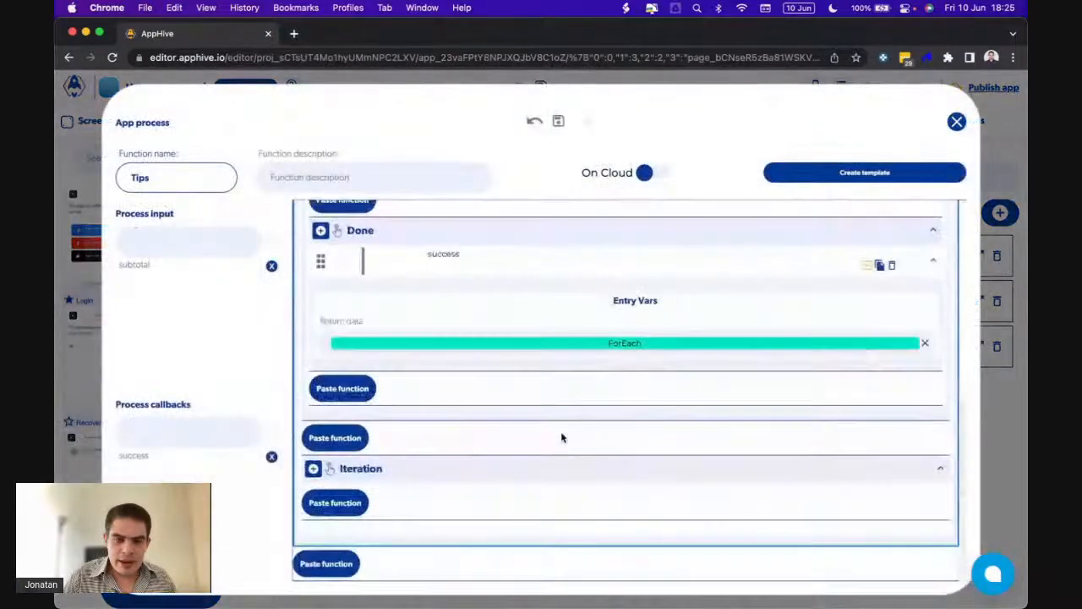
click(368, 393)
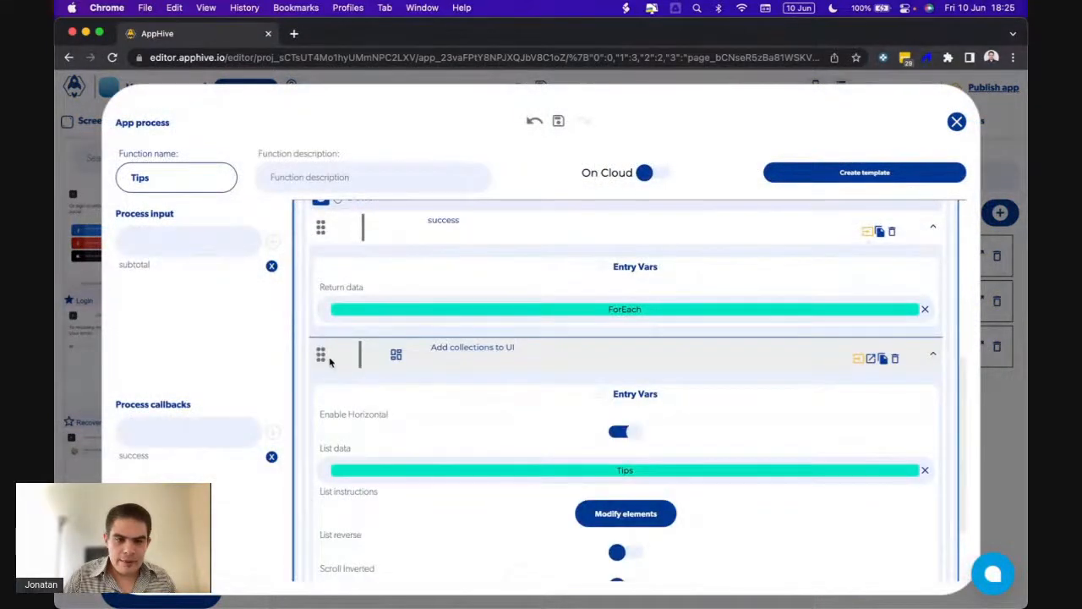
Move Add collections to UI above the success function in the Done callback and delete that success function
scroll(326, 382, up, 1)
drag(321, 385, 323, 259)
scroll(502, 393, down, 2)
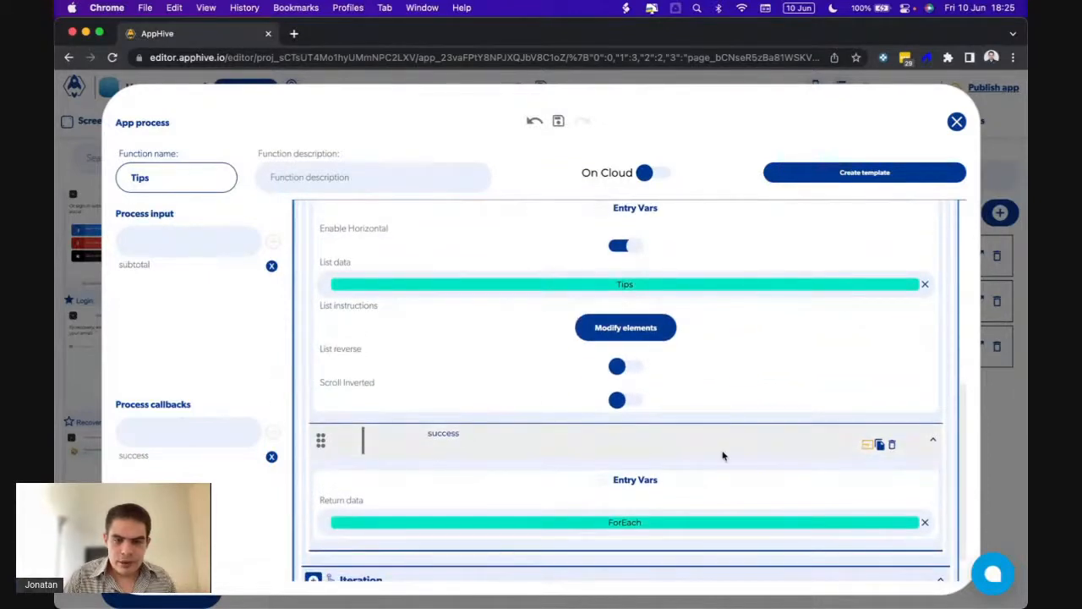
click(889, 447)
scroll(685, 411, up, 1)
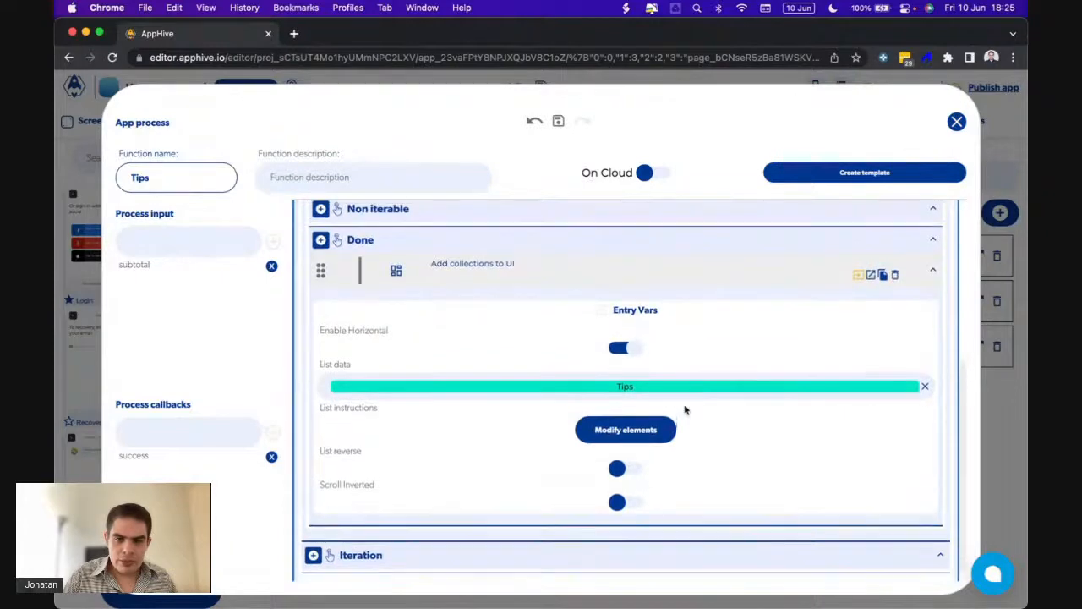
Set the pasted collection's List data to the previous ForEach output and delete the original Add collections to UI from the screen's Tips success callback
click(715, 392)
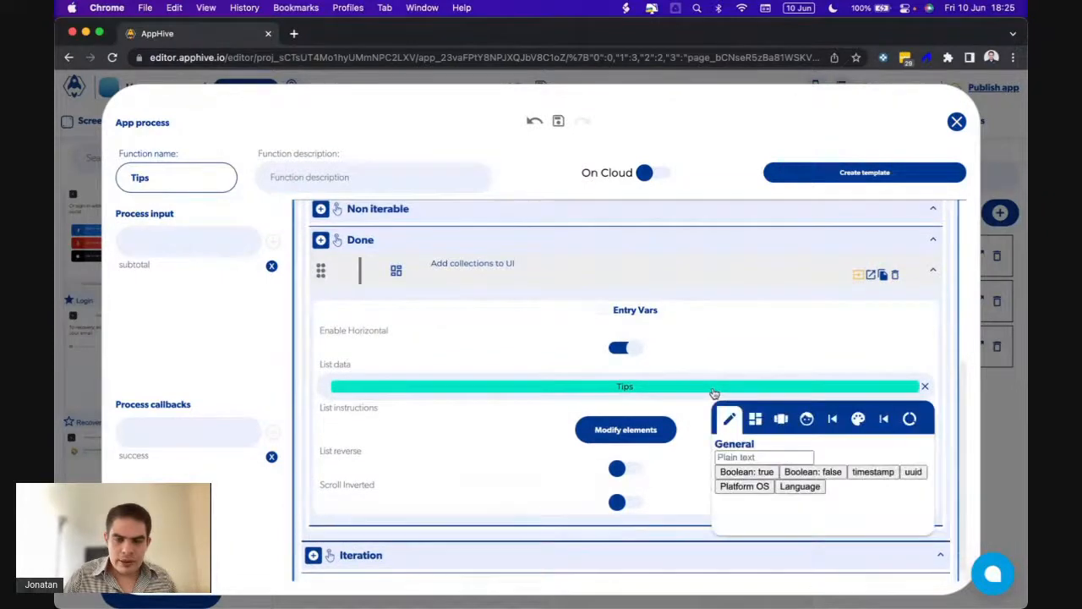
click(886, 420)
click(795, 482)
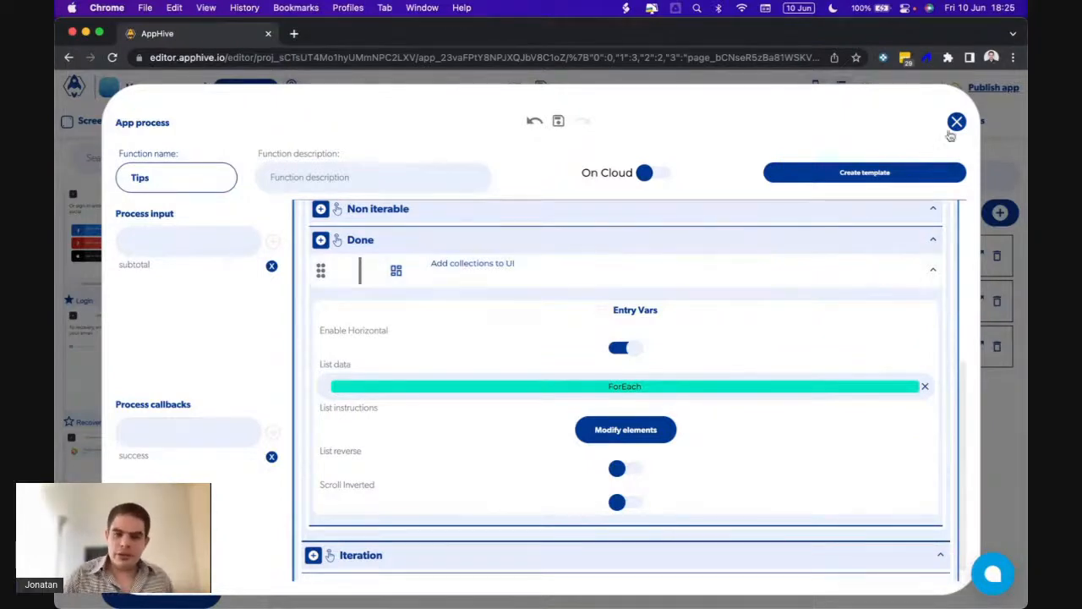
click(956, 121)
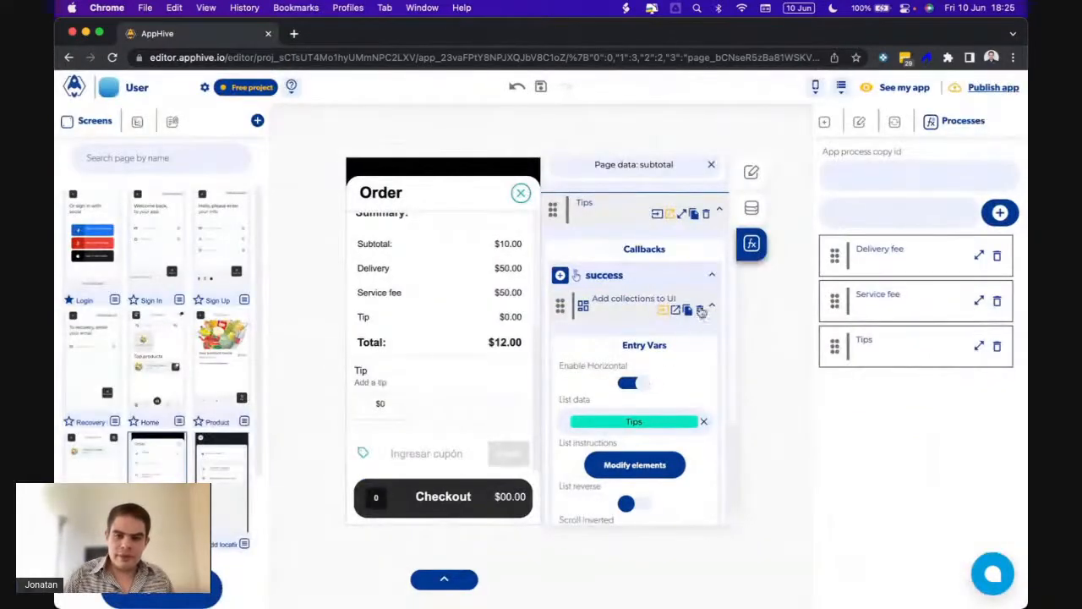
scroll(695, 321, up, 3)
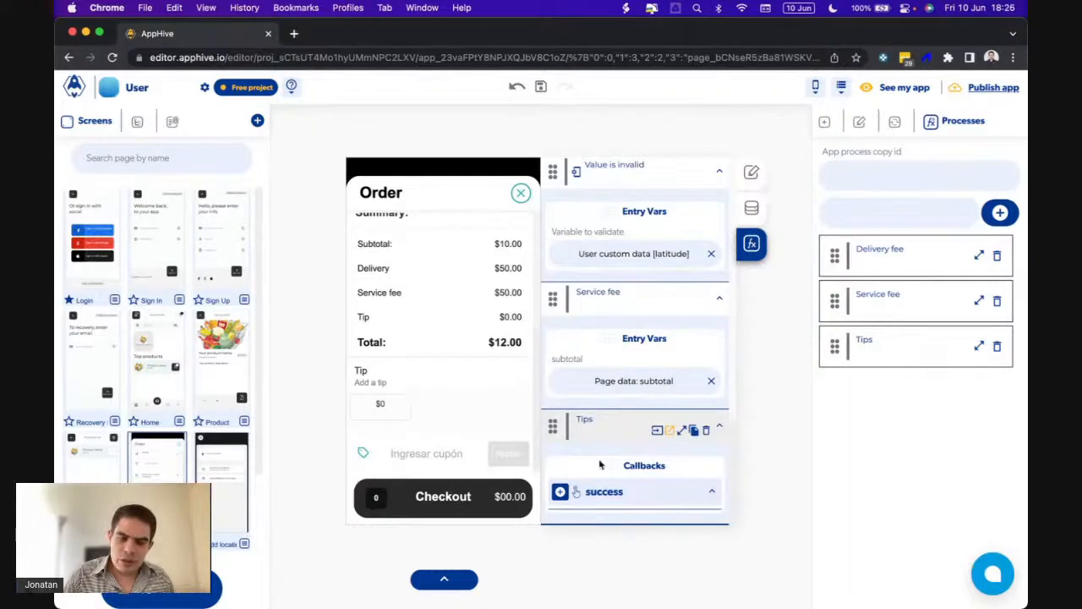
In the Tips process's collection, delete the Set Page Value function from the $0 item's onPress event
click(978, 347)
scroll(677, 442, down, 5)
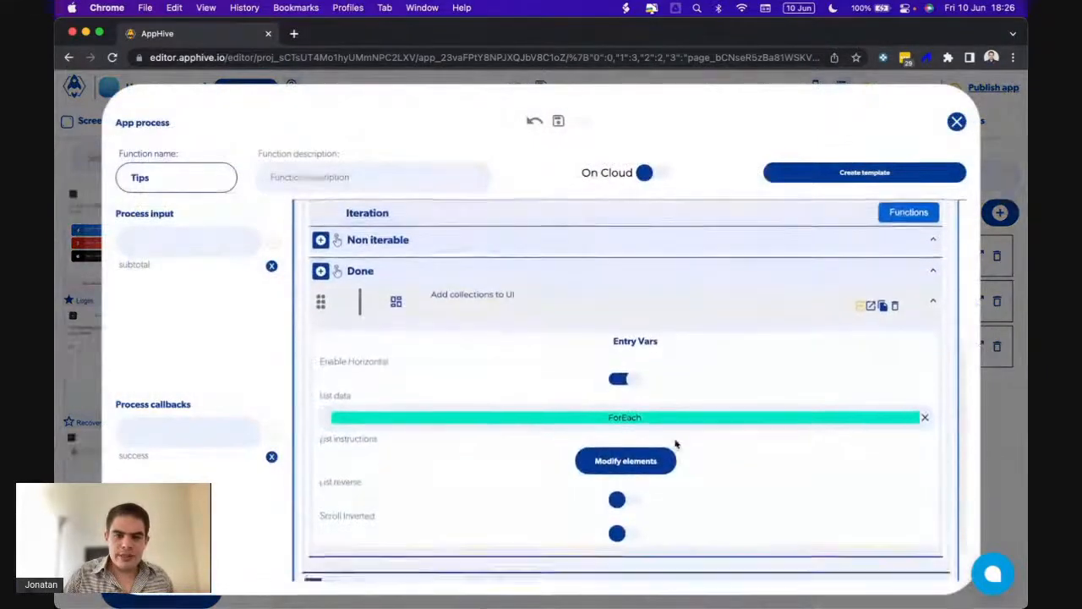
scroll(676, 443, up, 3)
scroll(676, 444, down, 3)
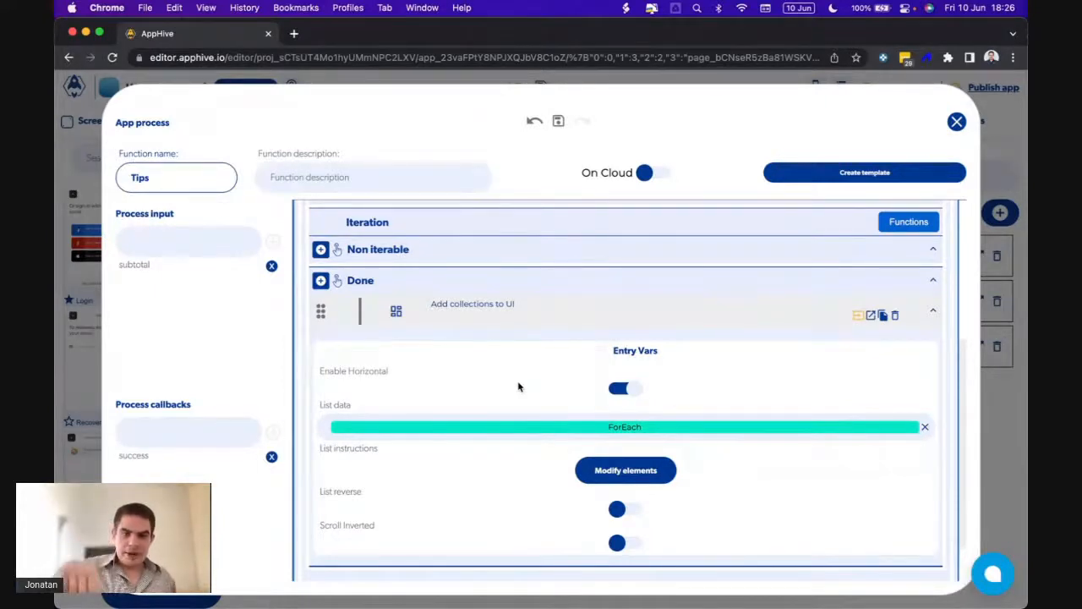
click(615, 479)
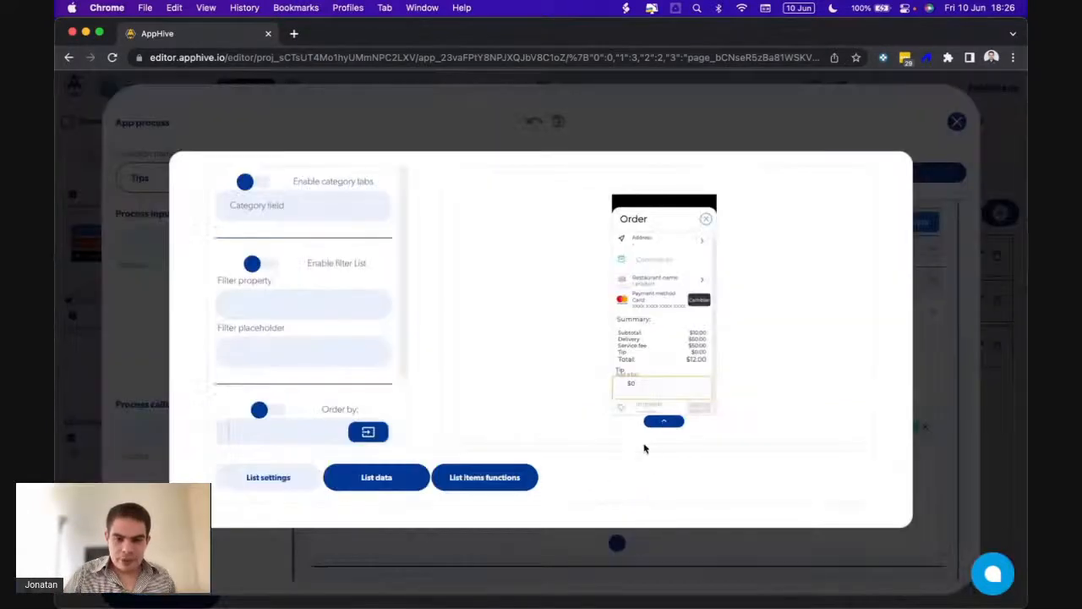
click(484, 477)
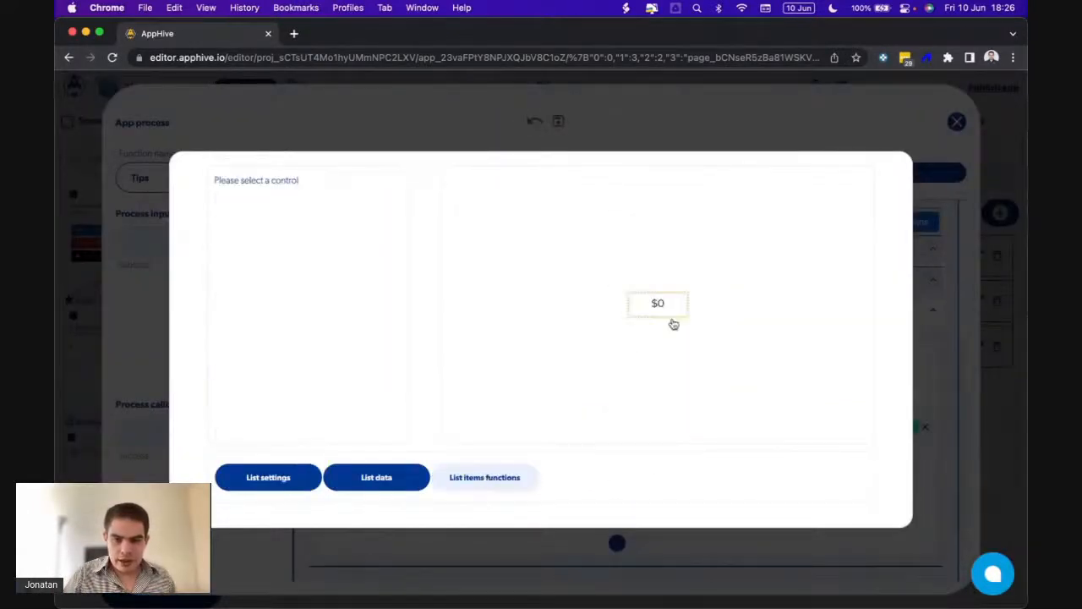
click(674, 320)
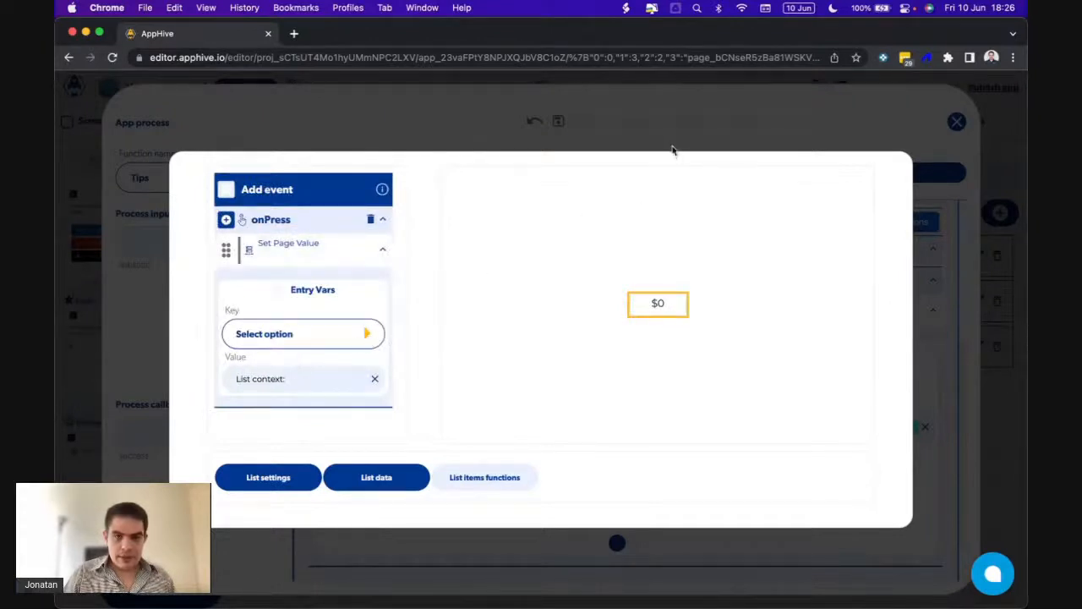
mouse_move(389, 304)
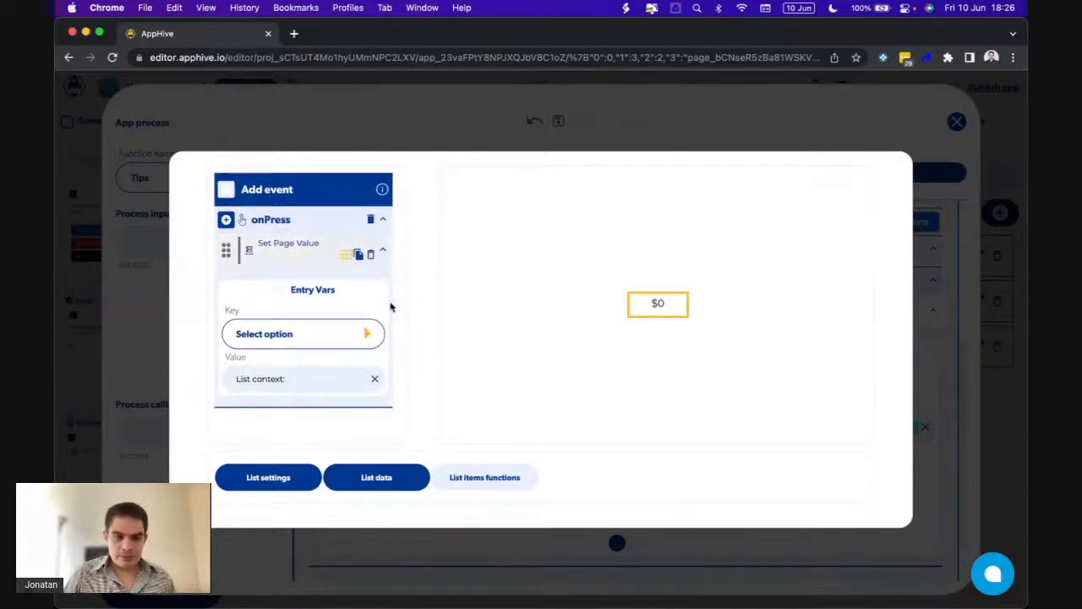
click(373, 258)
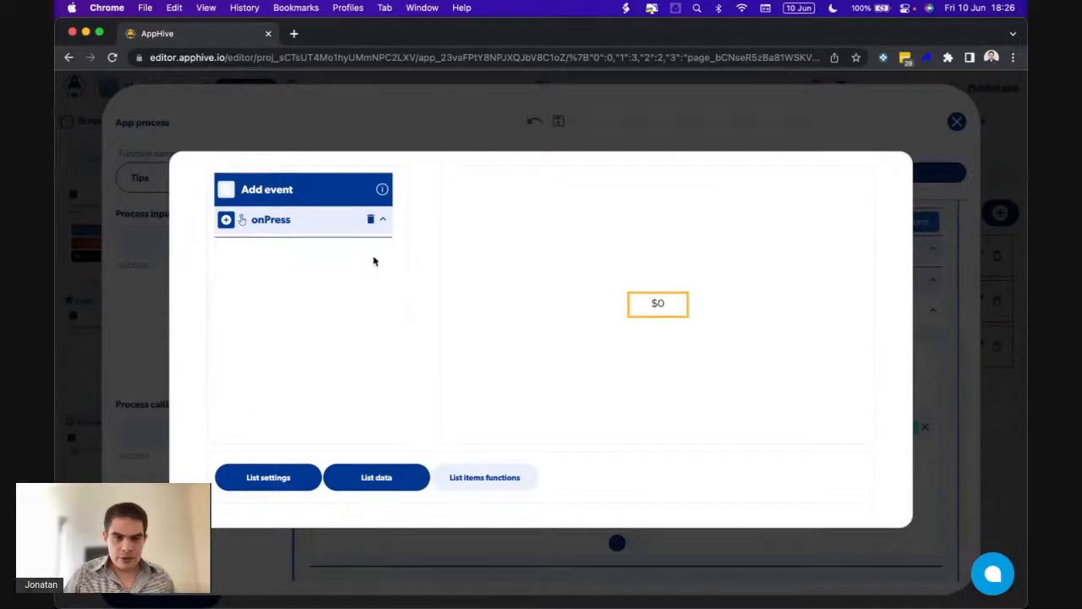
Add a callback named tip to the Tips process and delete its success callback
click(162, 336)
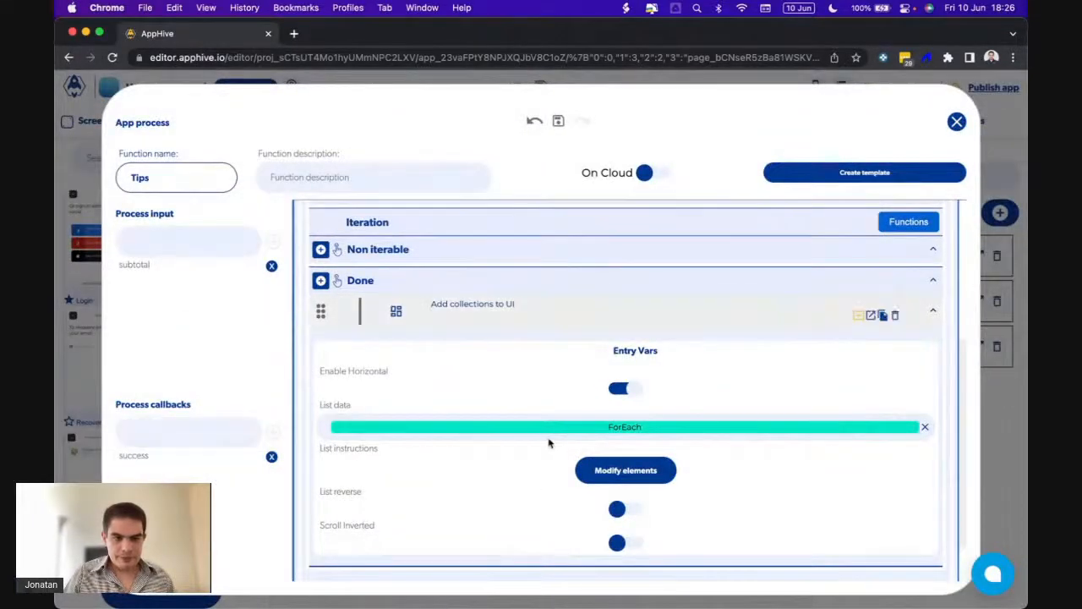
click(248, 431)
text(t)
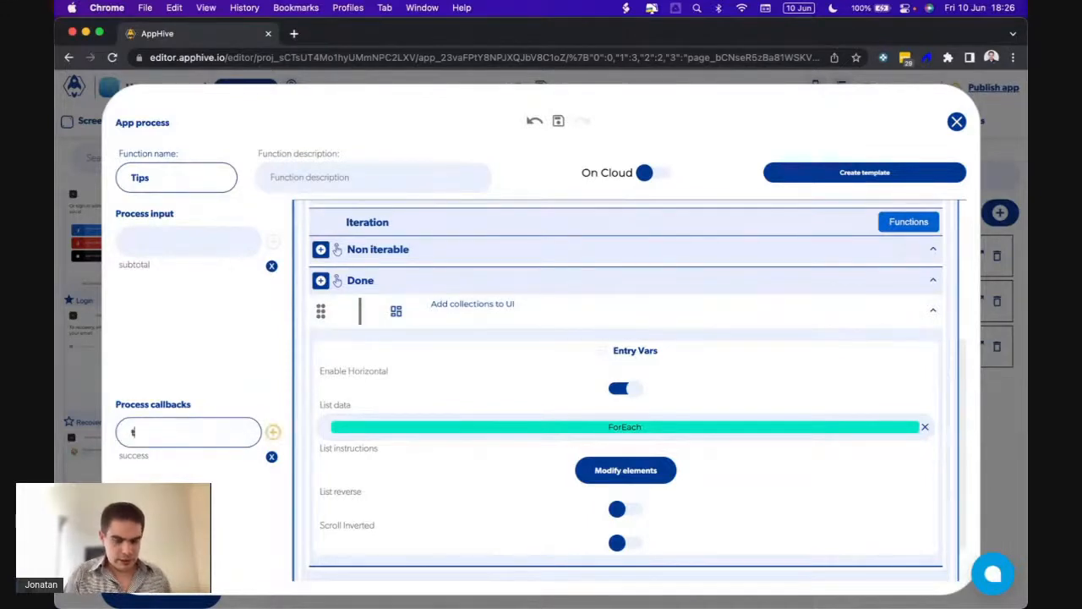
text(ip)
click(272, 432)
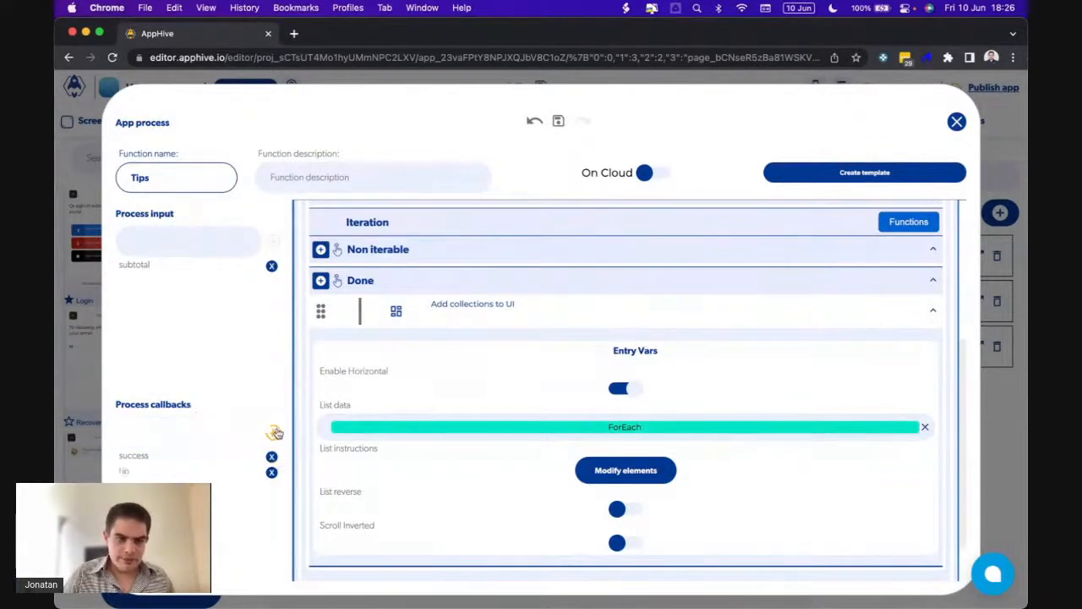
click(272, 471)
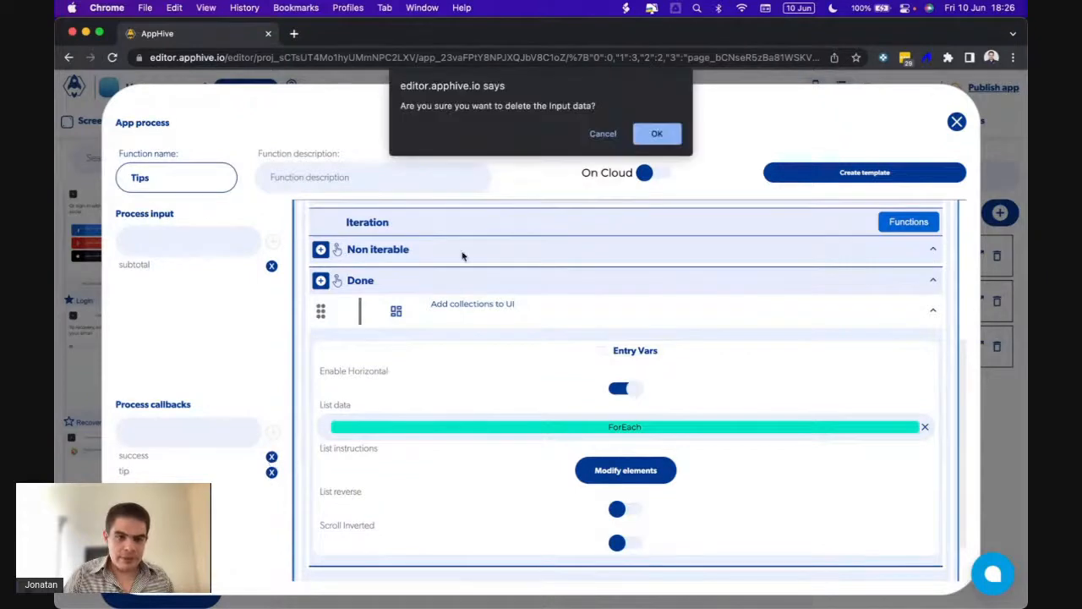
click(657, 133)
Add the tip process callback to the onPress event of the $0 item in the Tips process's collection
click(605, 472)
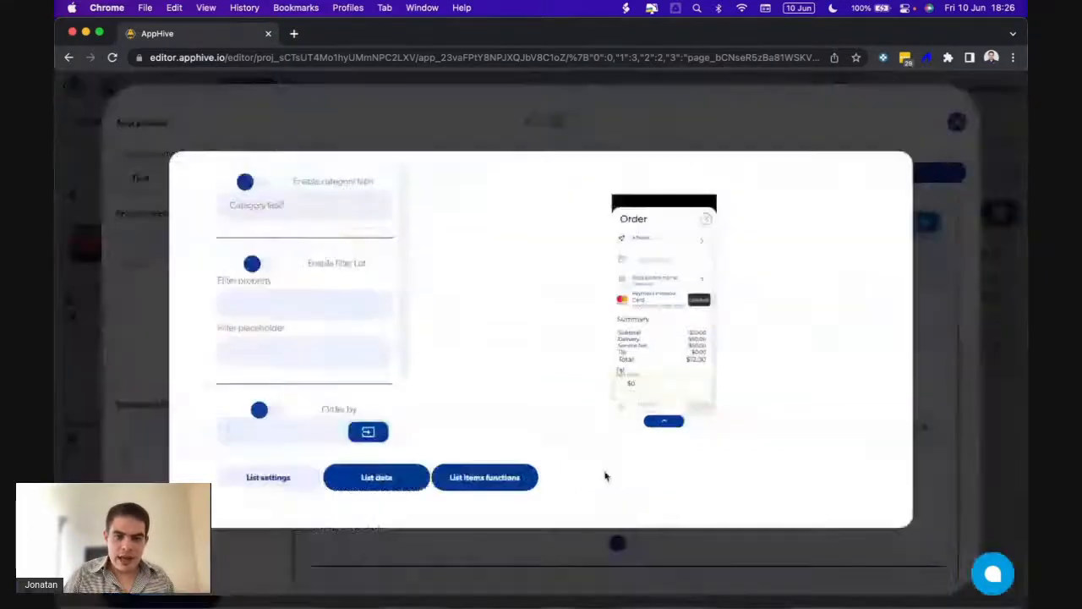
click(493, 479)
click(634, 319)
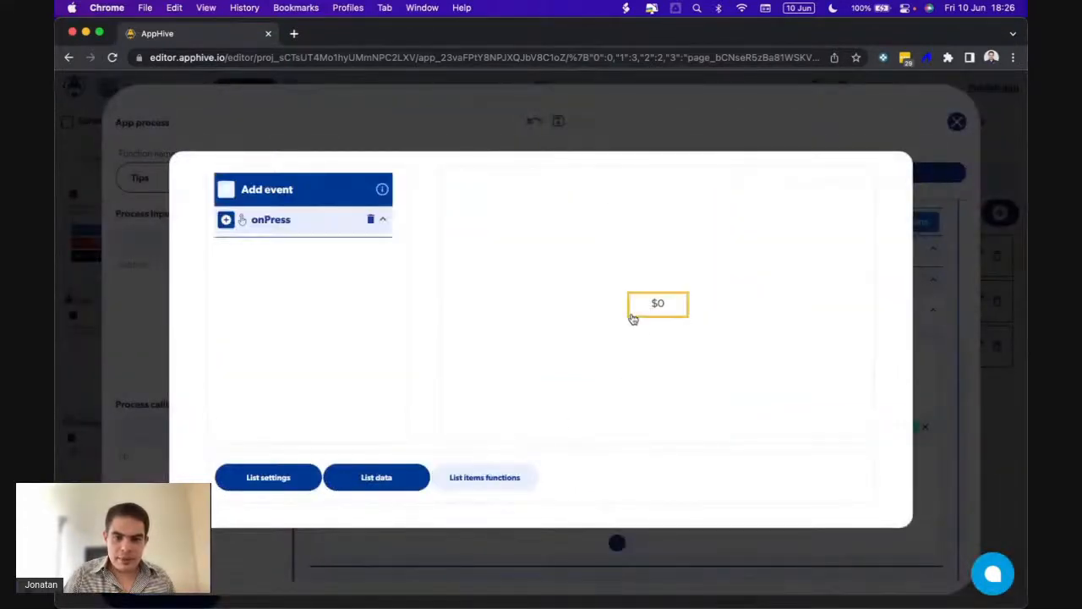
click(225, 220)
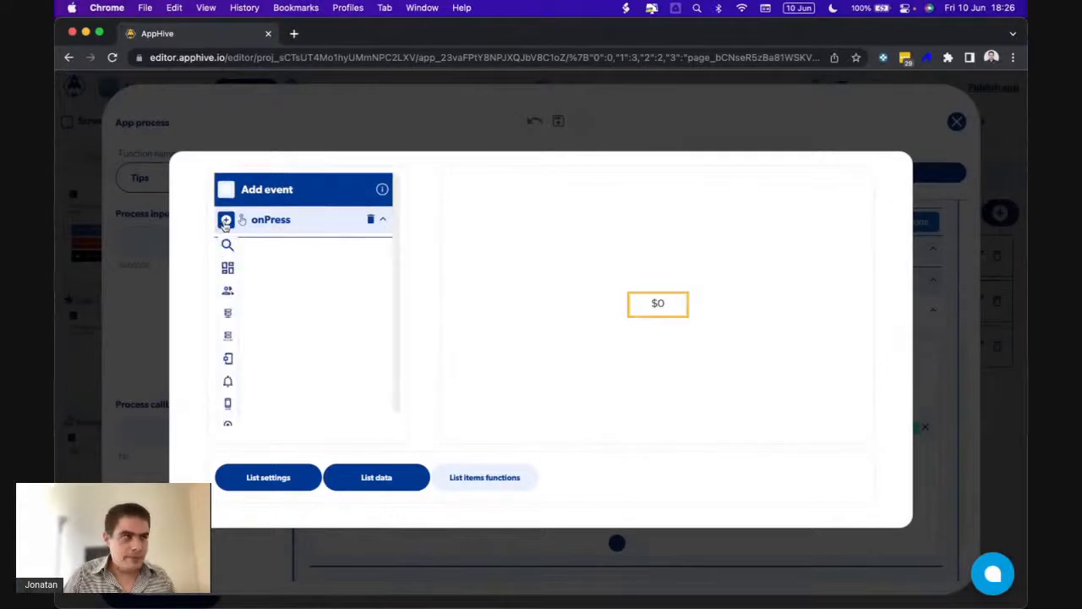
scroll(229, 351, down, 5)
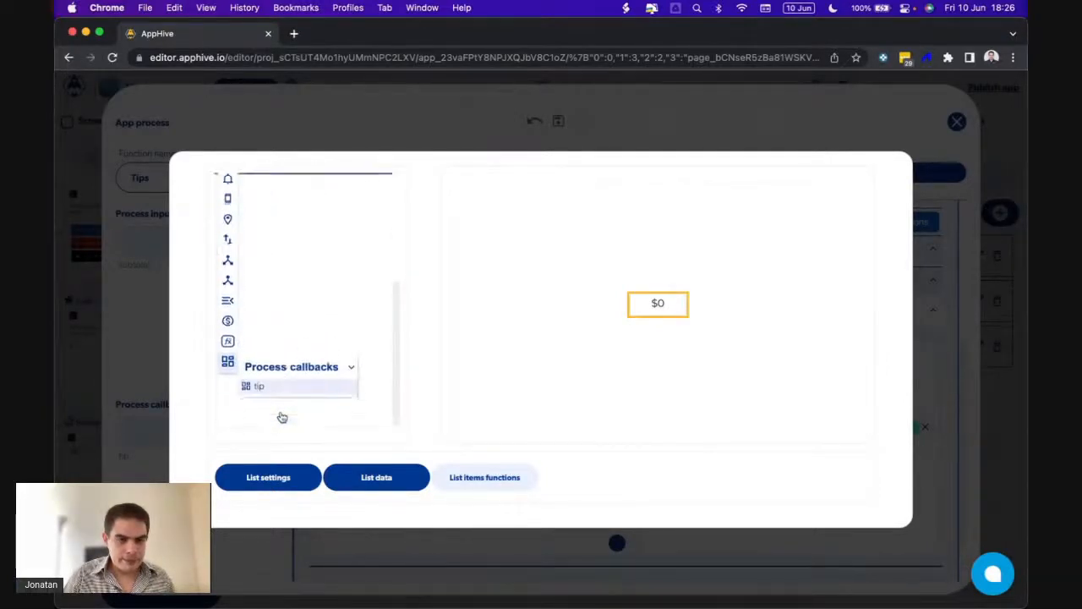
click(260, 387)
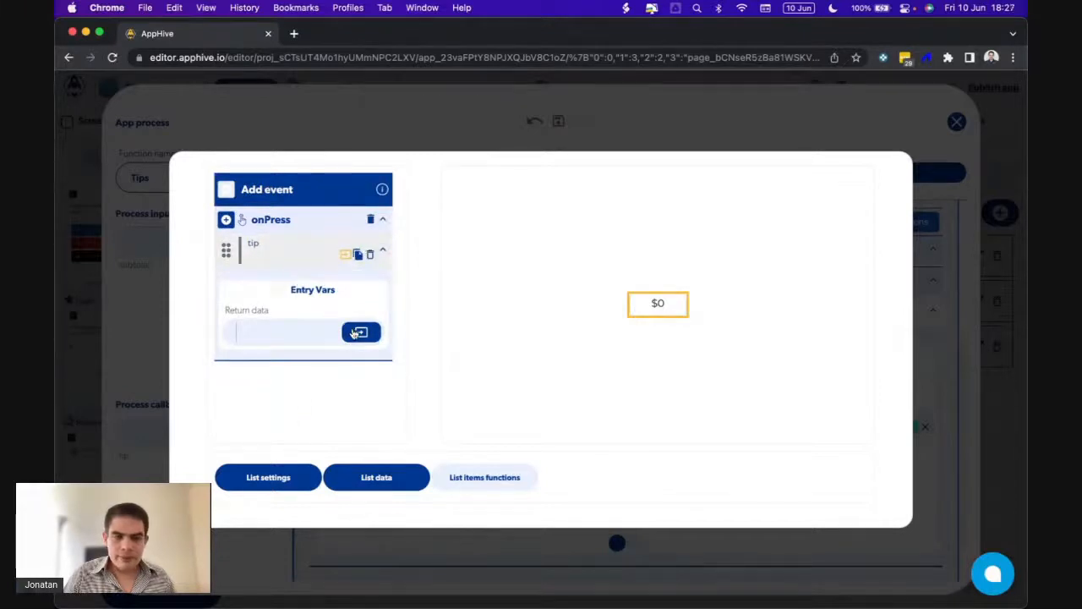
Set the tip callback's Return data to the whole list context item and close the Tips process
click(357, 332)
click(340, 363)
click(360, 402)
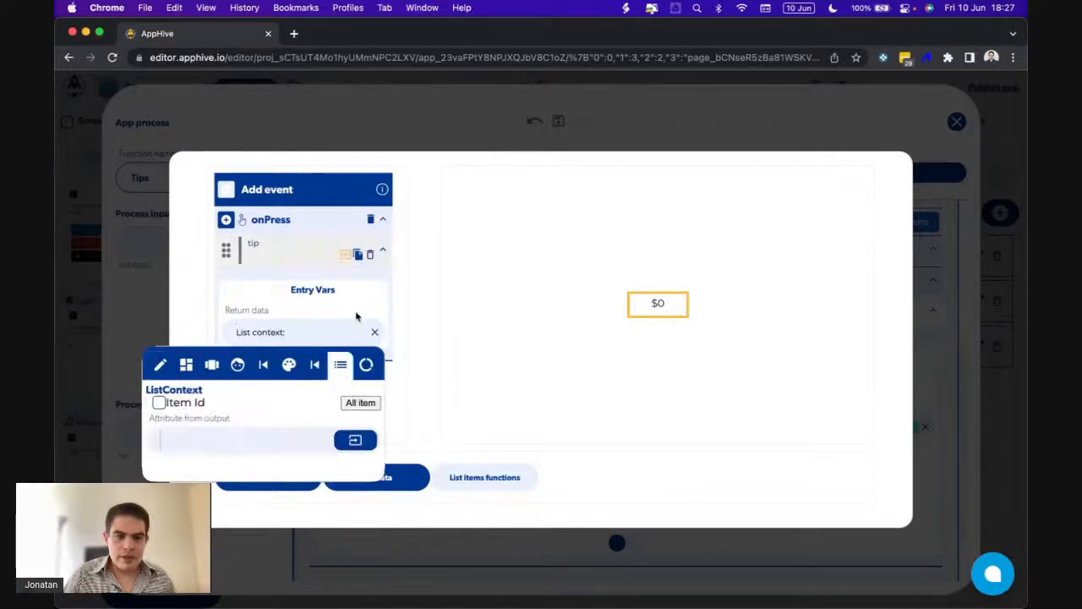
click(356, 290)
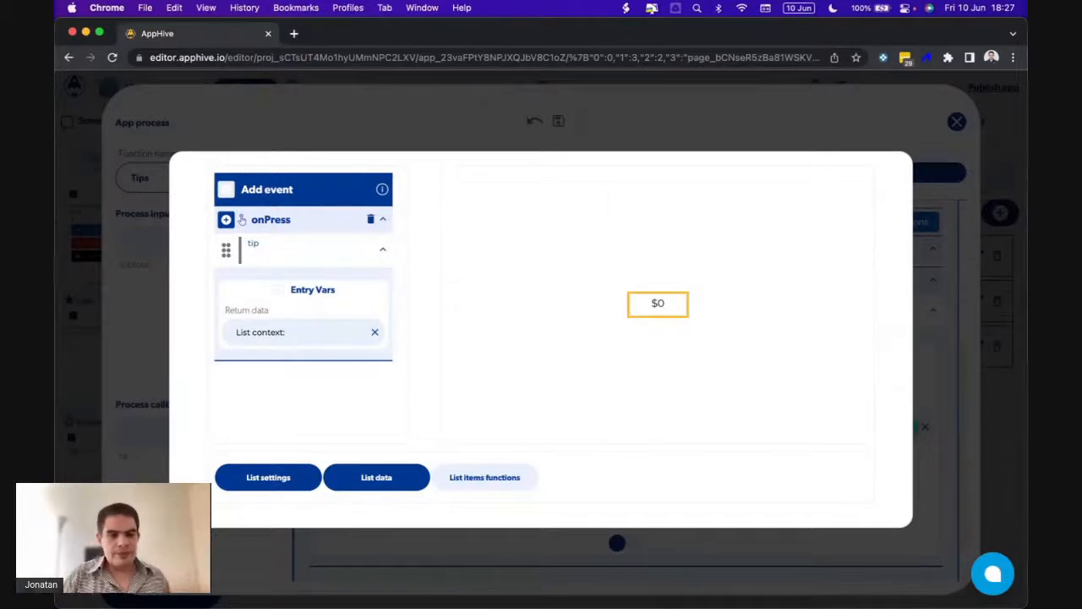
click(260, 533)
key(Escape)
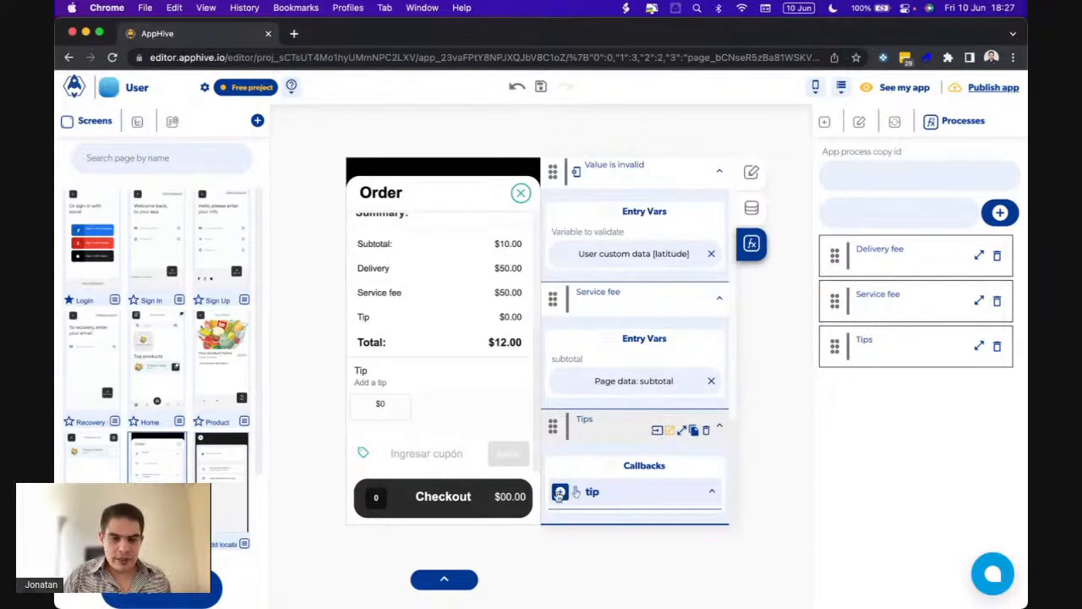
Add a Set Page Value function to the tip callback of the Order screen's Tips process
click(560, 493)
scroll(562, 423, down, 5)
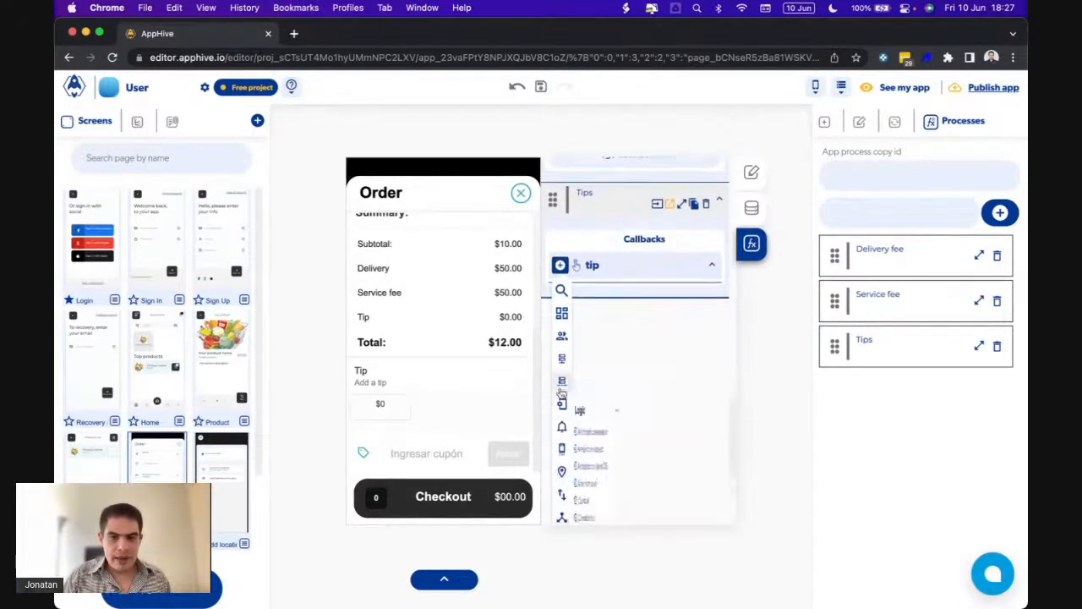
mouse_move(561, 385)
scroll(648, 488, down, 1)
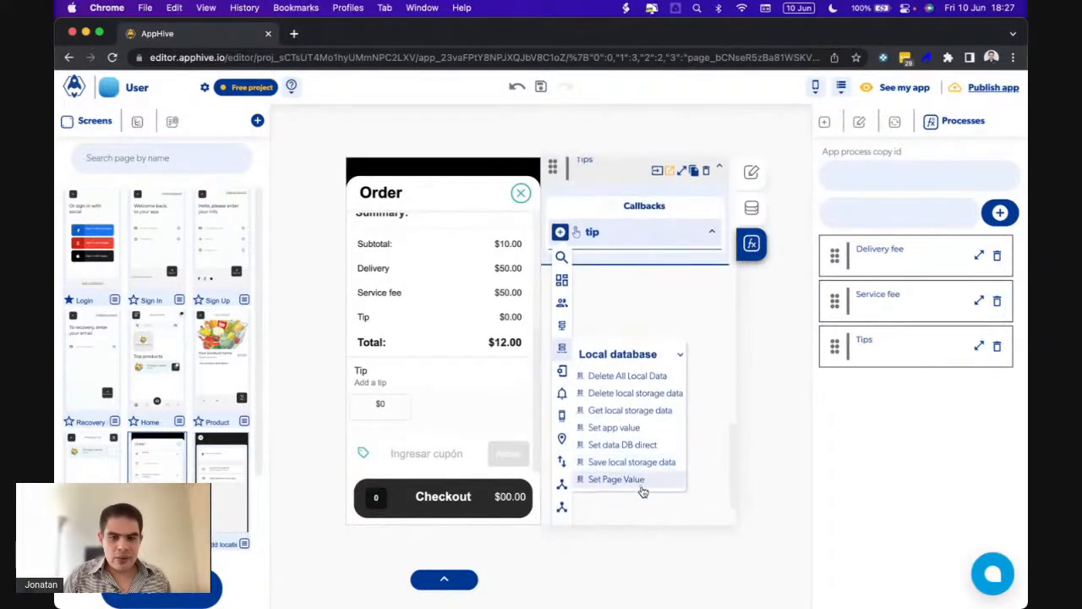
click(639, 481)
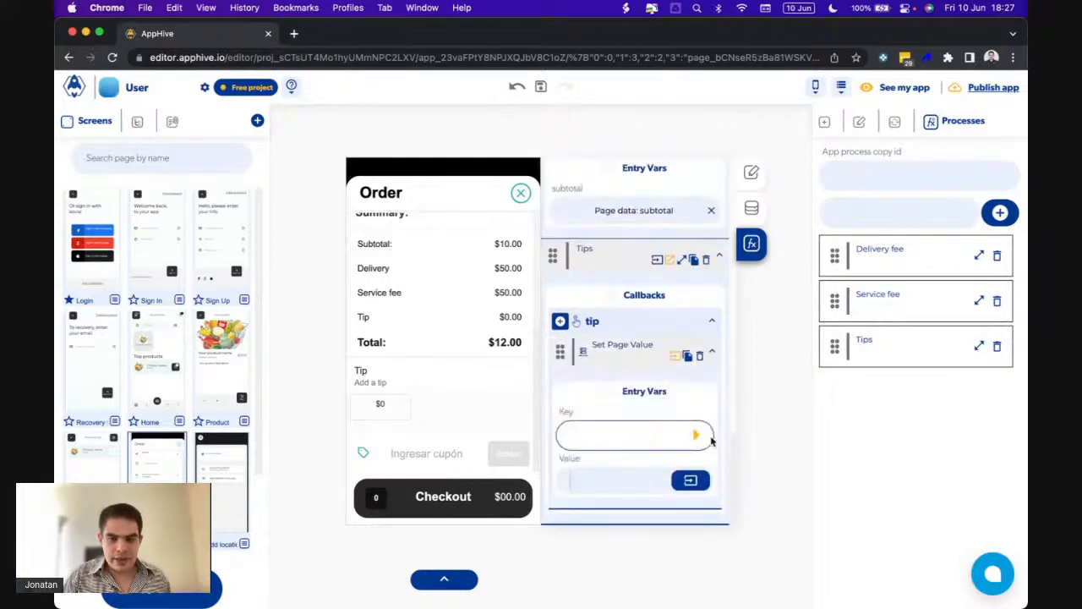
Set the Set Page Value function's key to tip and its value to the previous Tips output
click(699, 436)
click(614, 510)
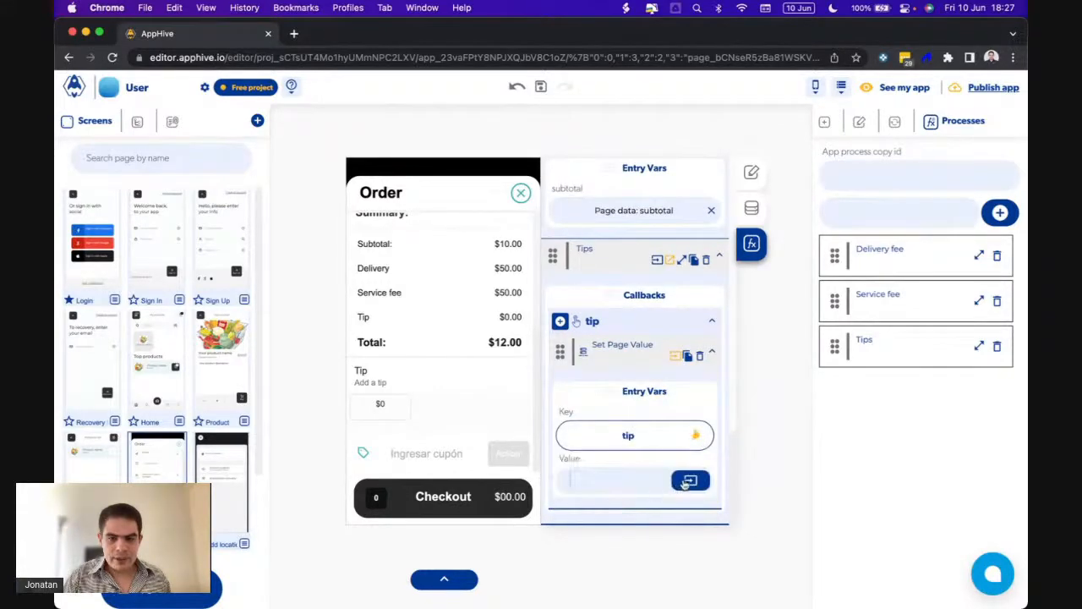
click(689, 482)
click(668, 350)
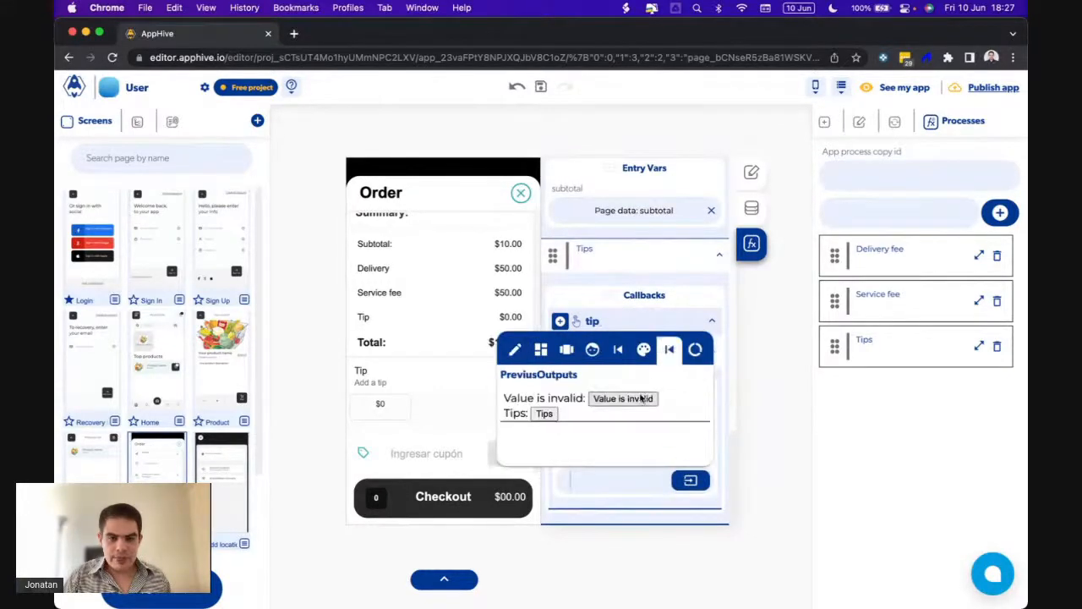
click(544, 414)
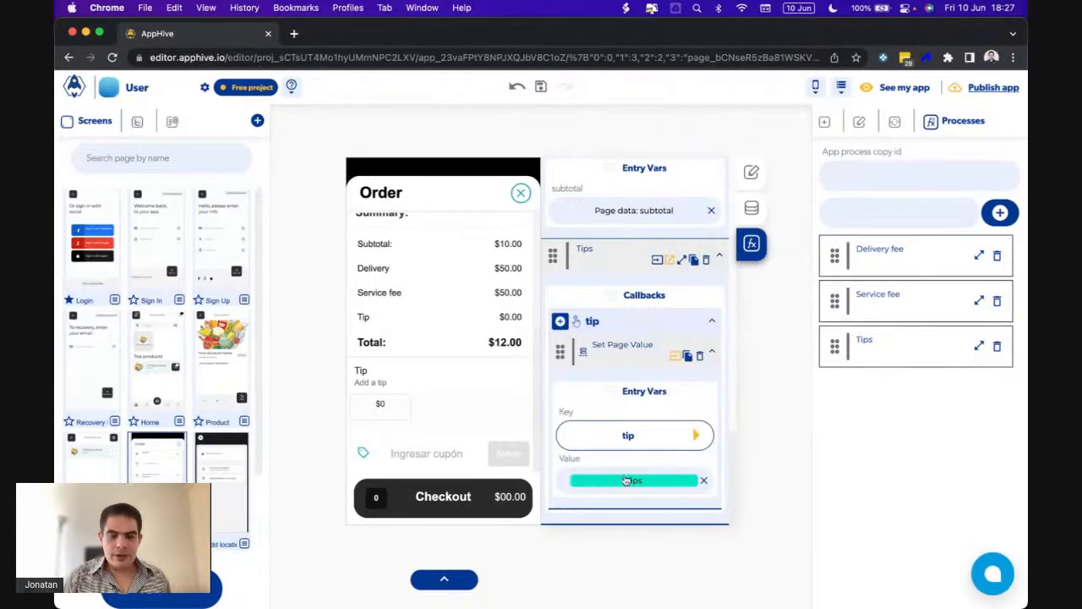
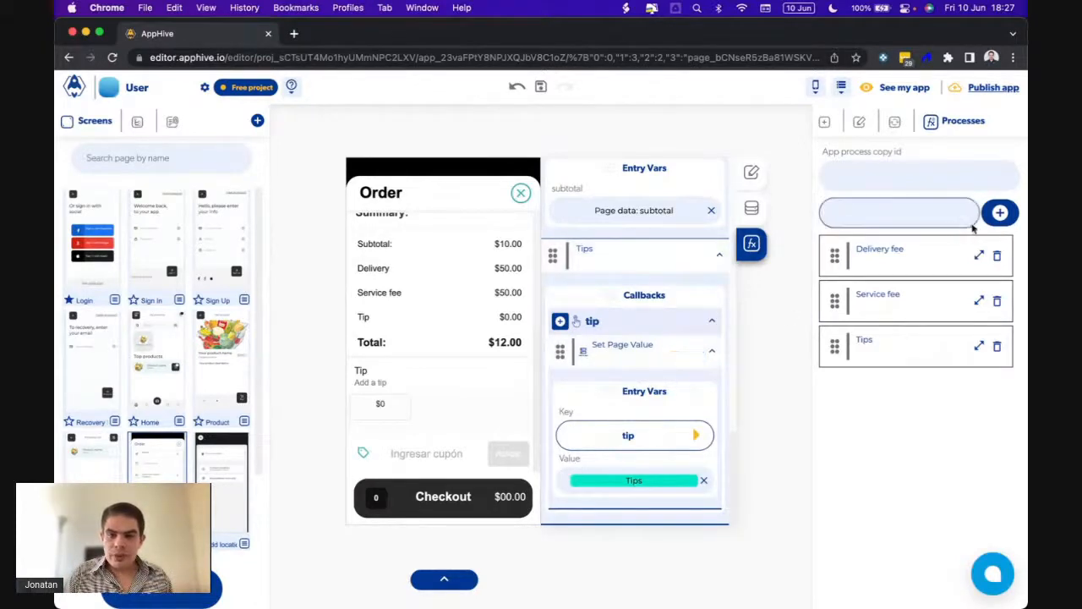
Create a new app process named Total
click(998, 217)
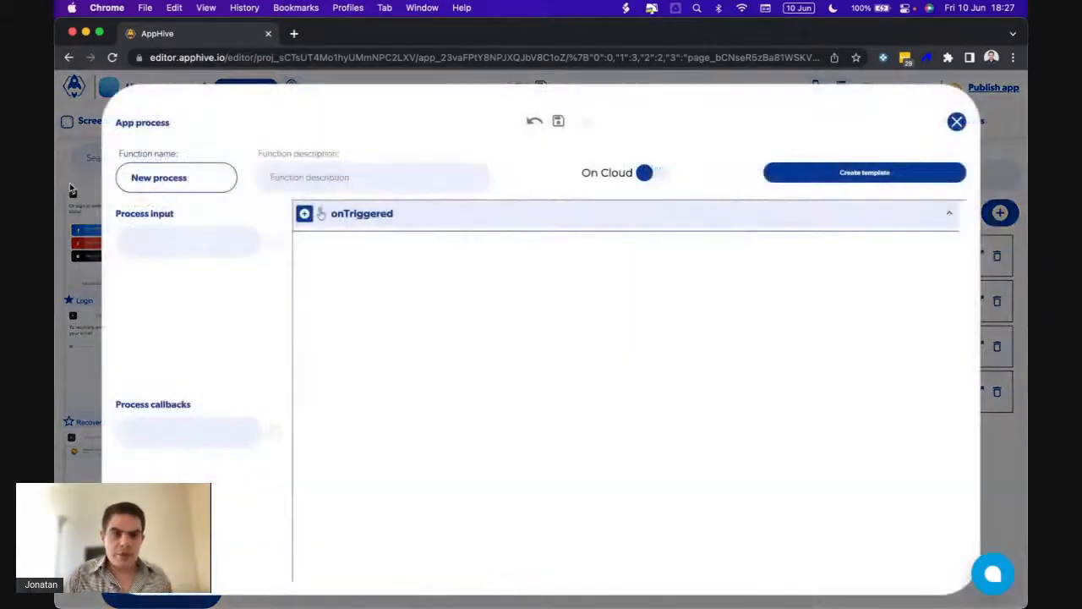
drag(193, 179, 55, 176)
text(Total)
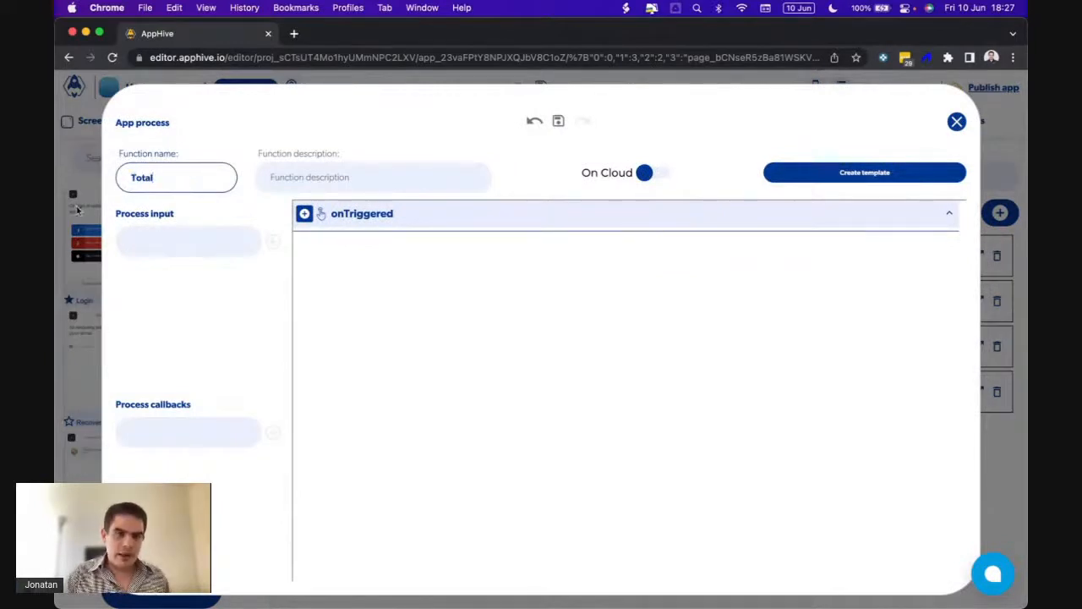
Add the process inputs Subtotal and Delivery to the Total process
click(164, 237)
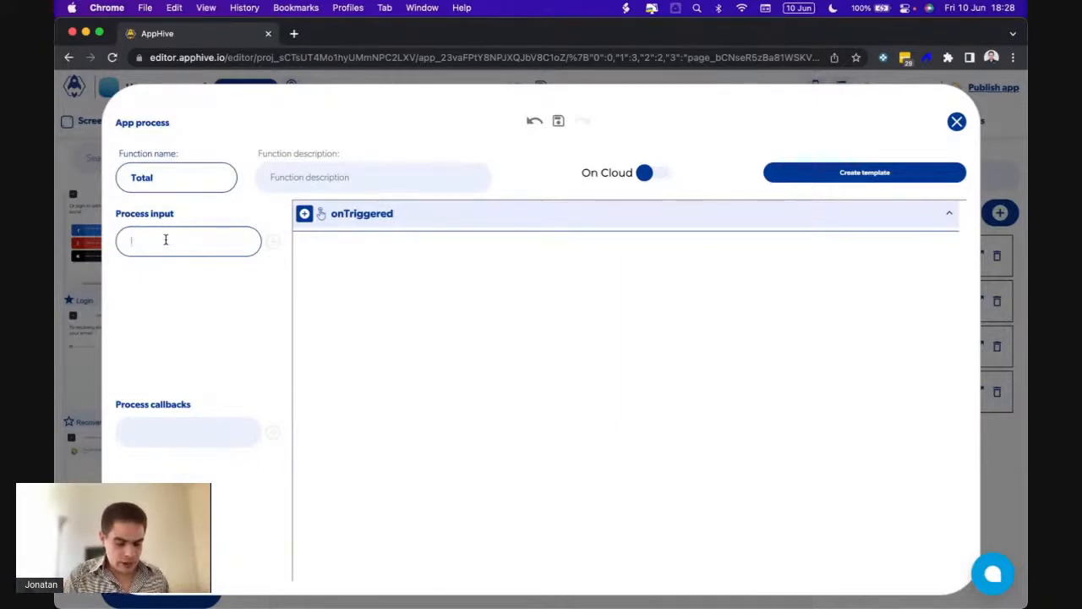
text(Subtotal)
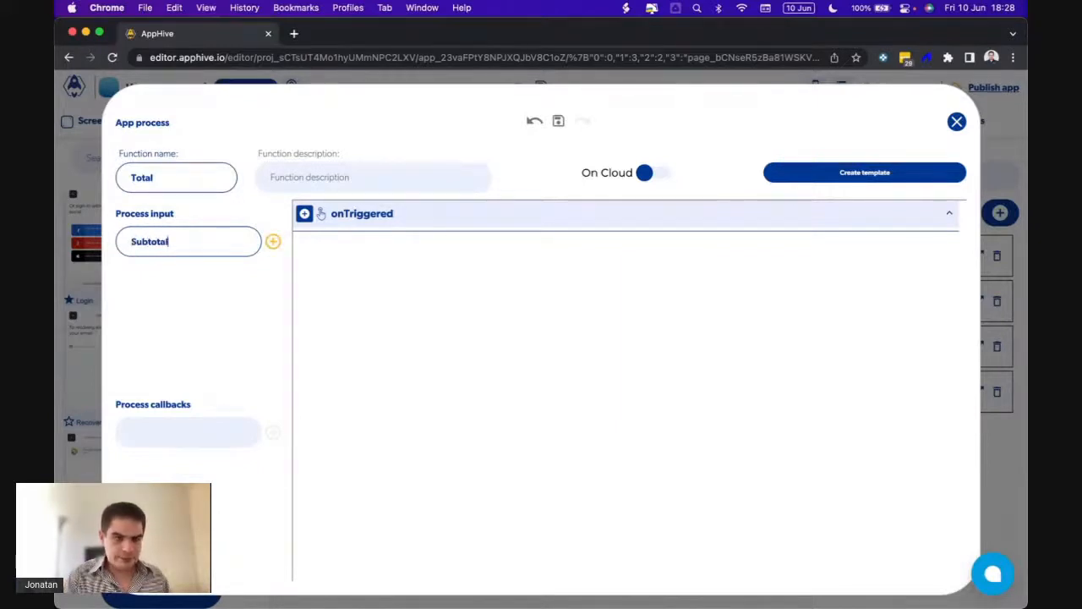
click(272, 241)
click(203, 240)
text(Delivery)
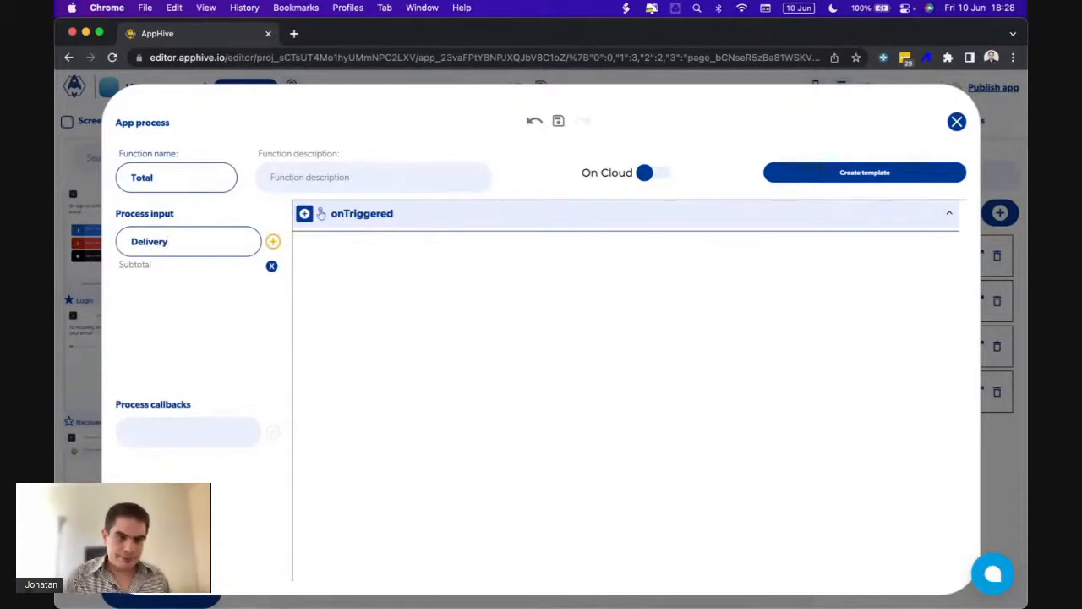
click(272, 241)
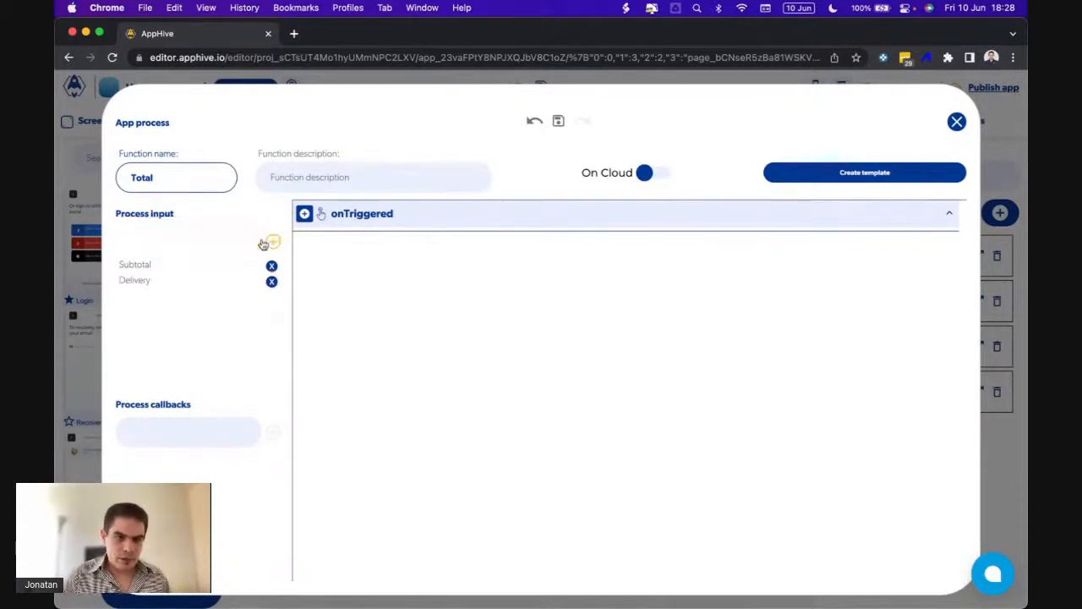
Add the process inputs Service and Tip to the Total process and close its editor
click(217, 239)
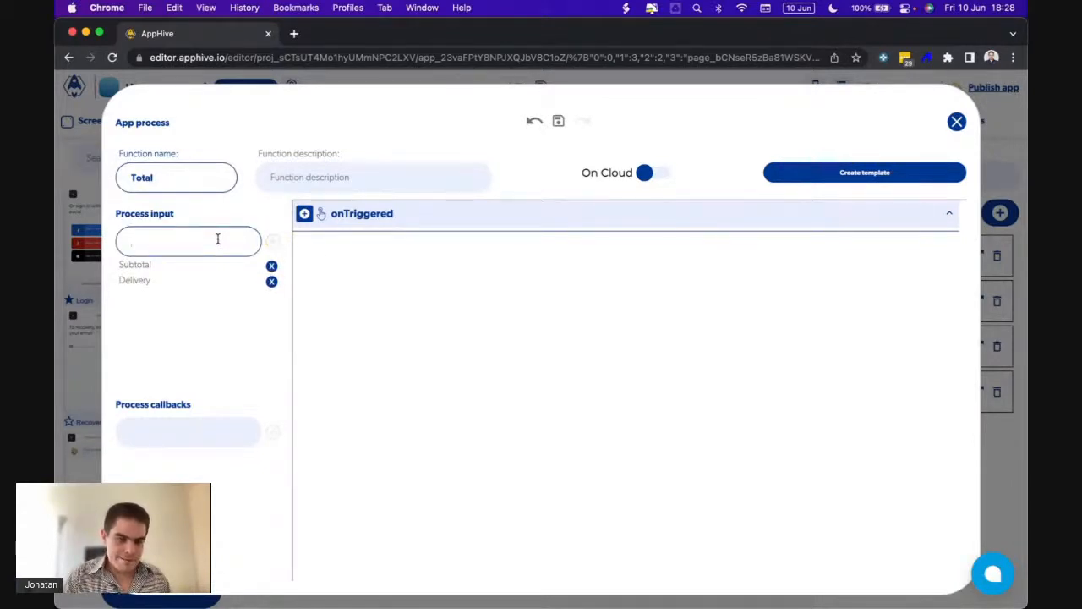
text(Service)
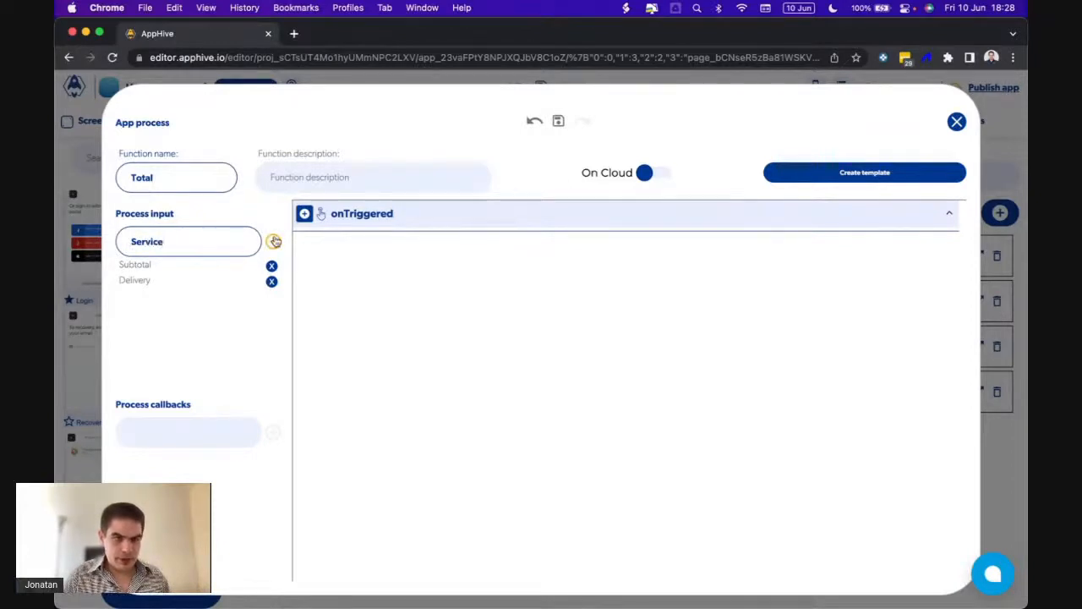
click(273, 241)
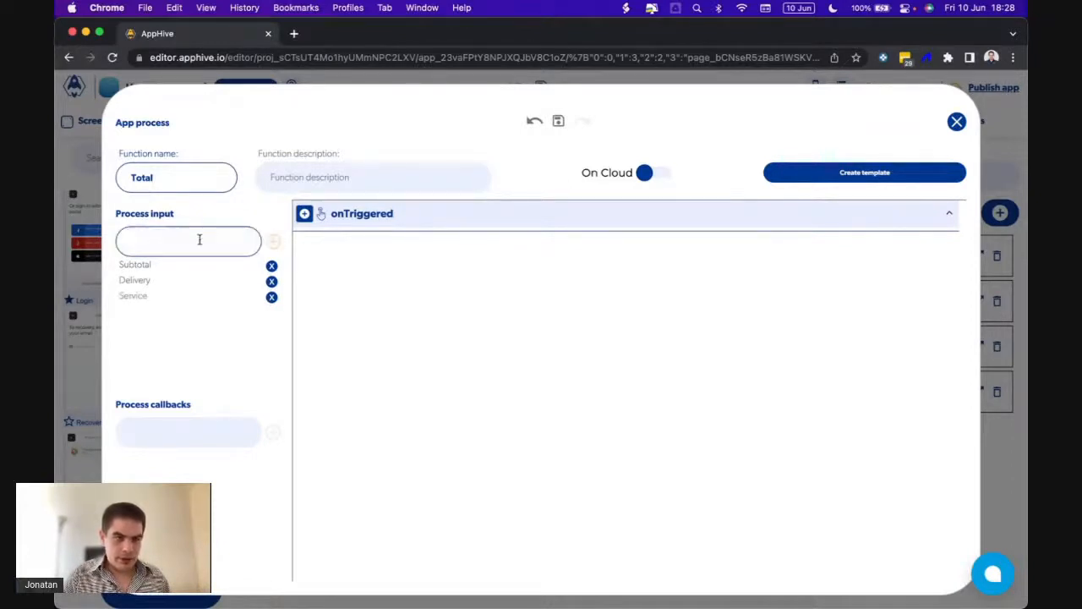
text(T)
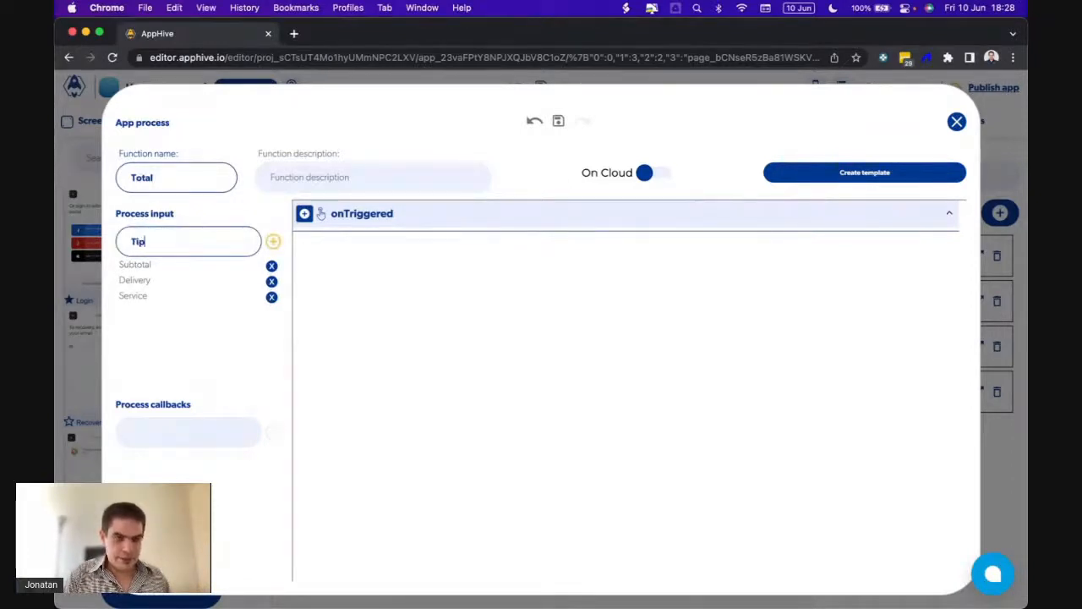
text(ip)
click(273, 241)
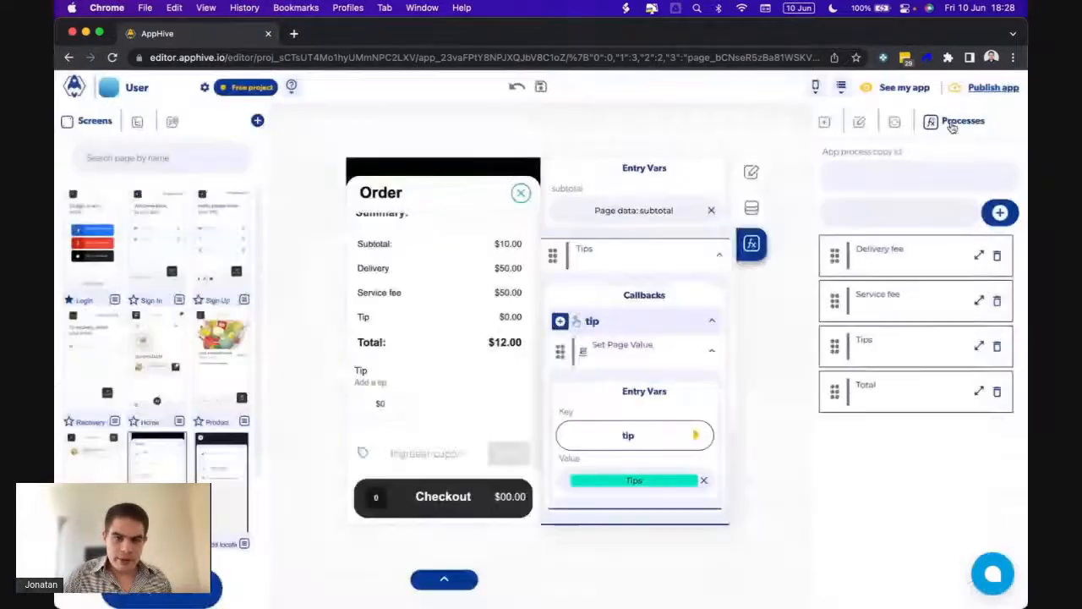
click(957, 122)
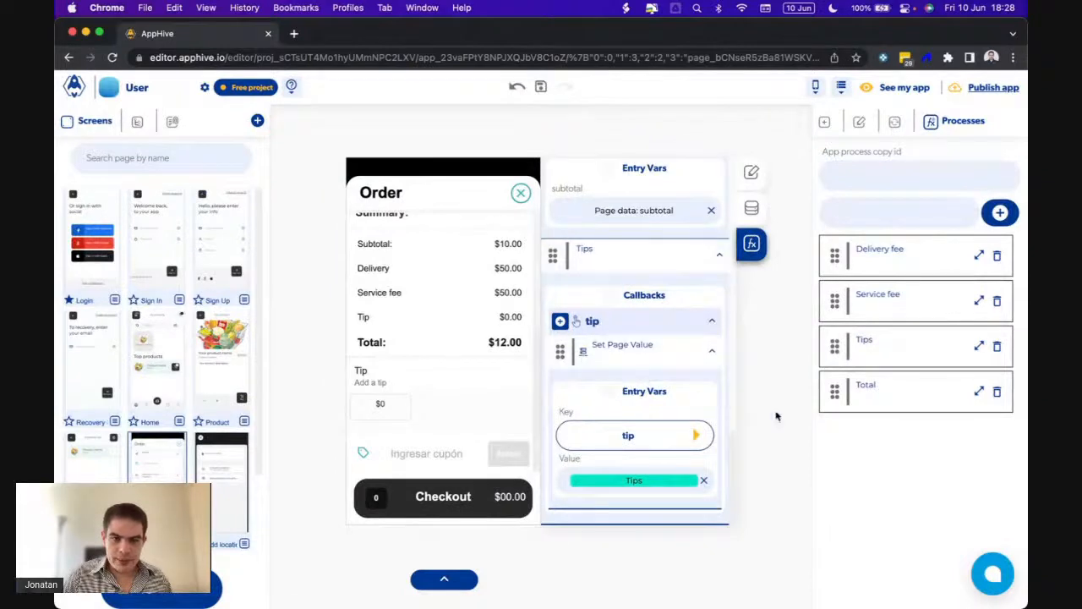
Add an Arithmetic operation to the Total process's onTriggered event
click(979, 392)
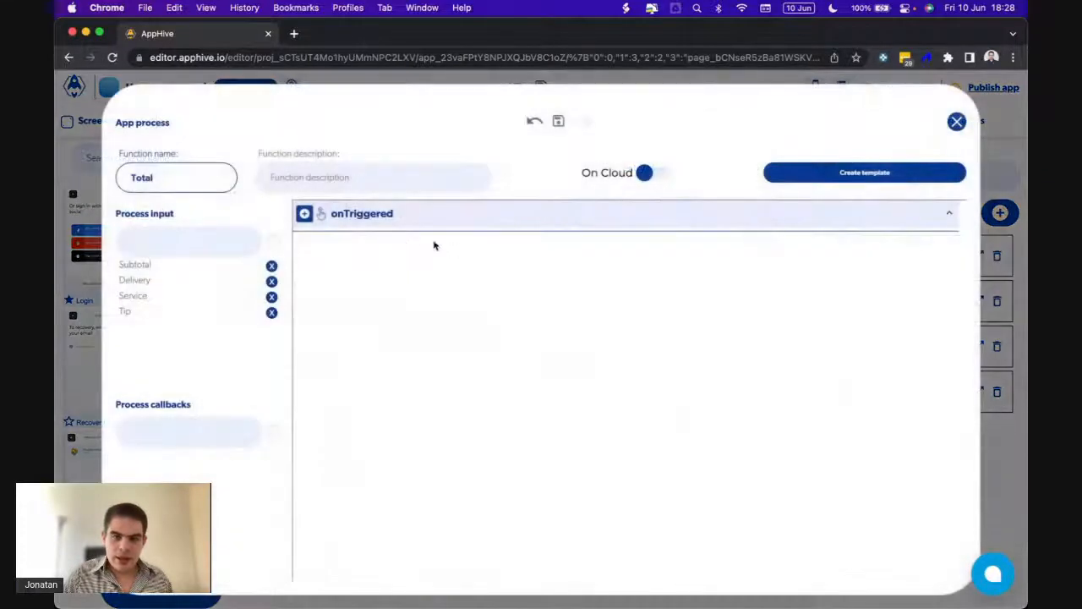
click(306, 215)
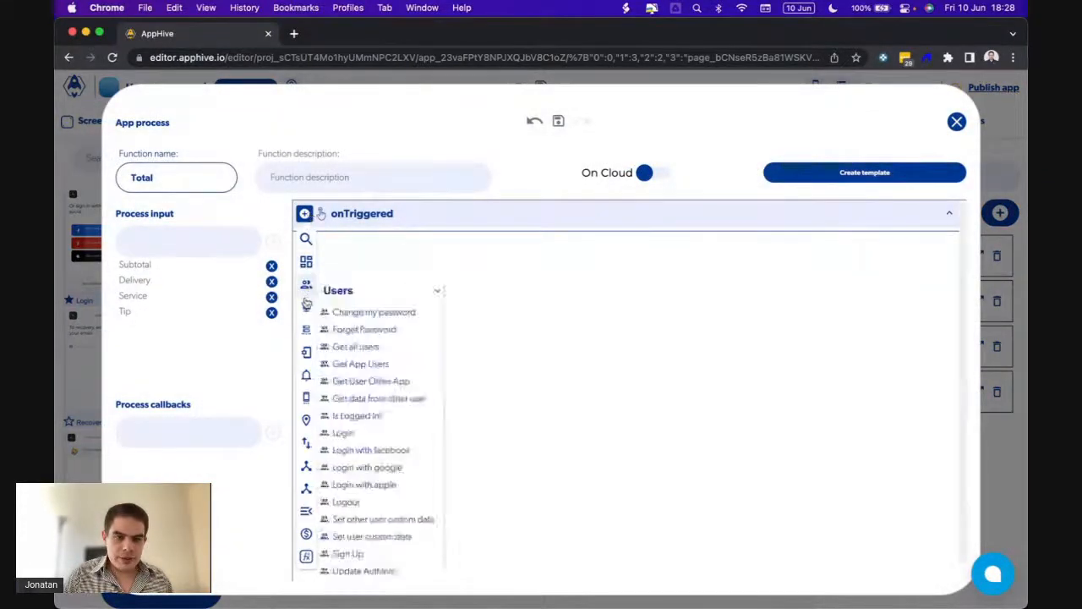
mouse_move(306, 353)
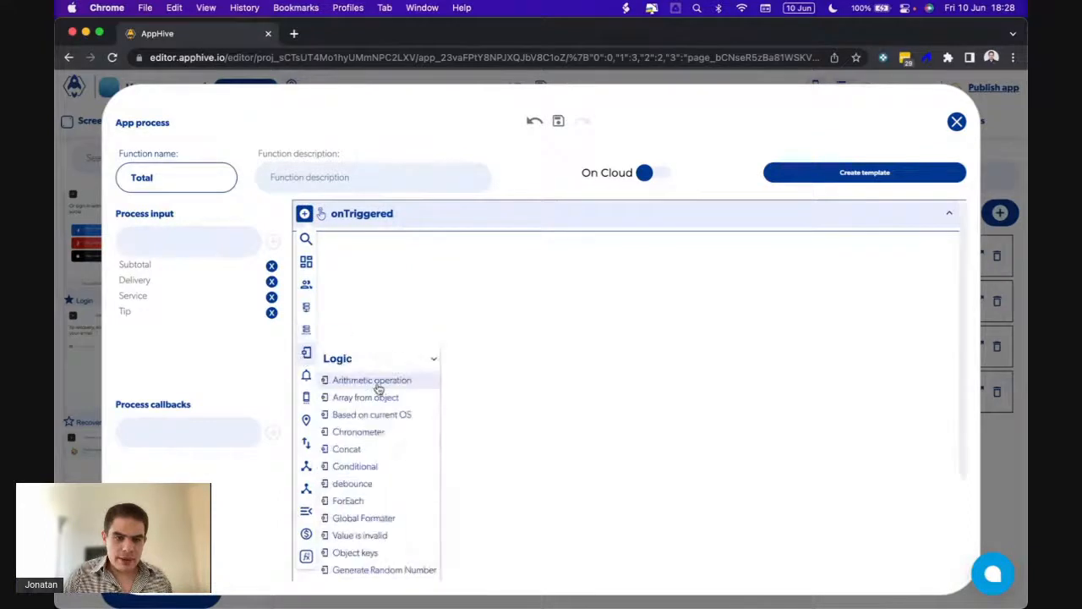
Add an Arithmetic operation to the Total process's onTriggered flow and set Operating A to the page data Subtotal
click(375, 385)
click(920, 374)
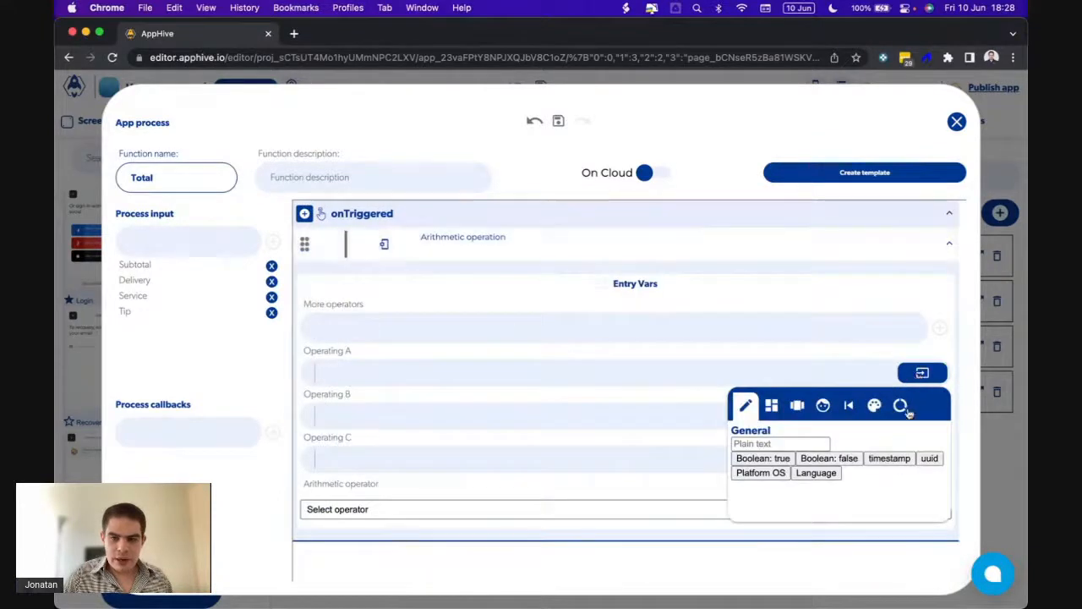
click(900, 405)
click(835, 458)
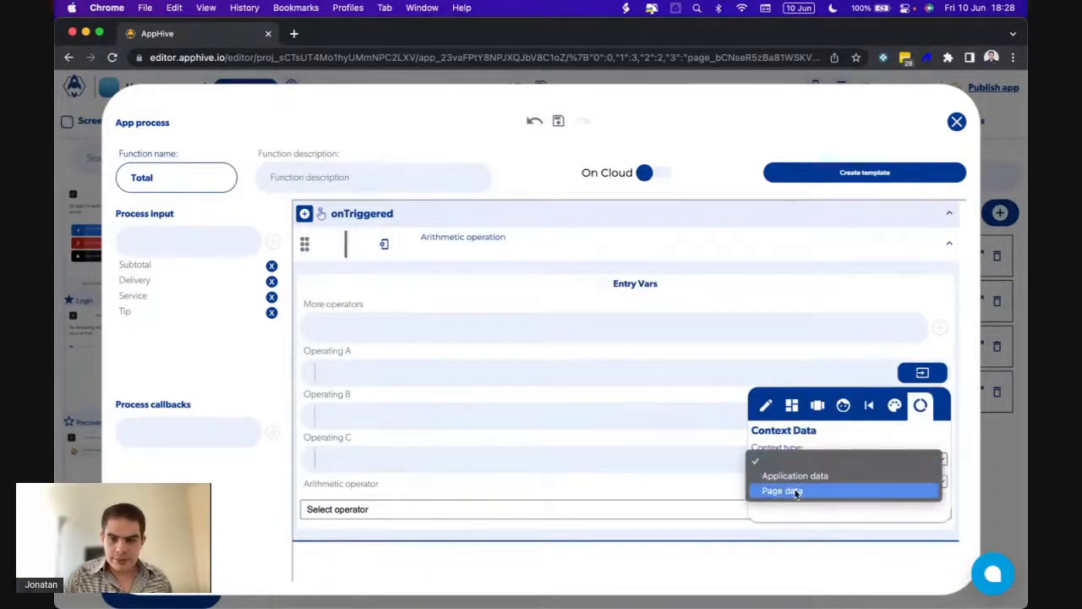
click(791, 490)
click(783, 480)
click(779, 499)
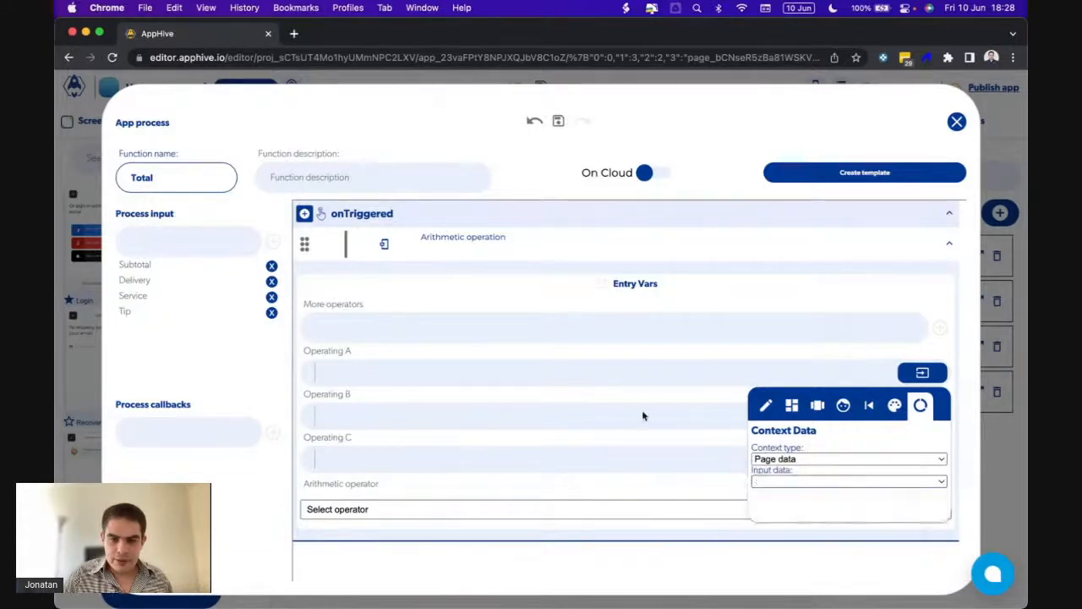
Set Operating B of the arithmetic operation to the page data Delivery
click(926, 416)
click(900, 451)
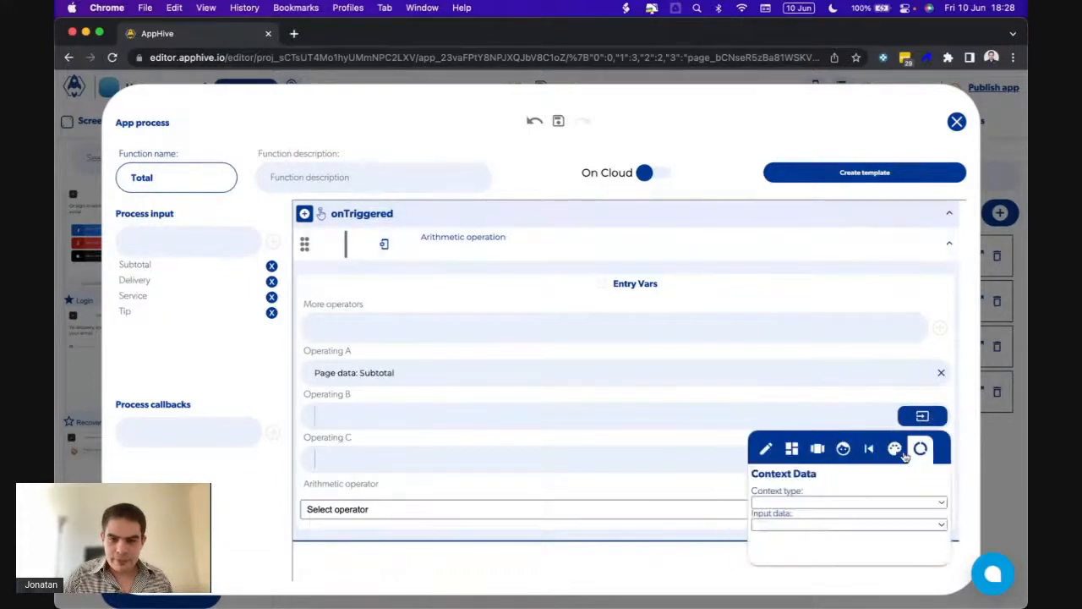
click(854, 499)
click(788, 534)
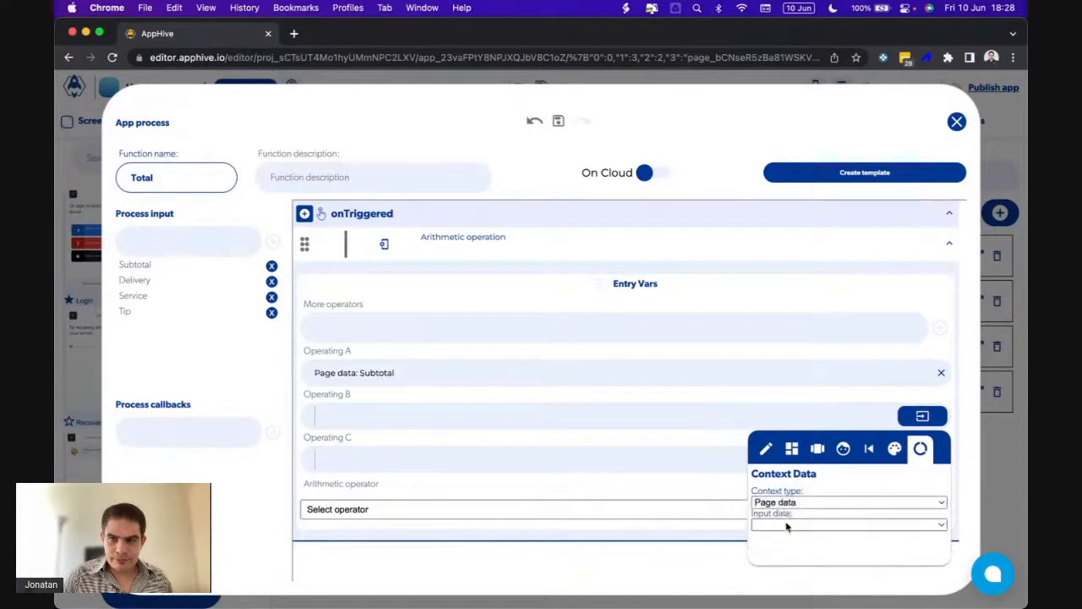
click(785, 521)
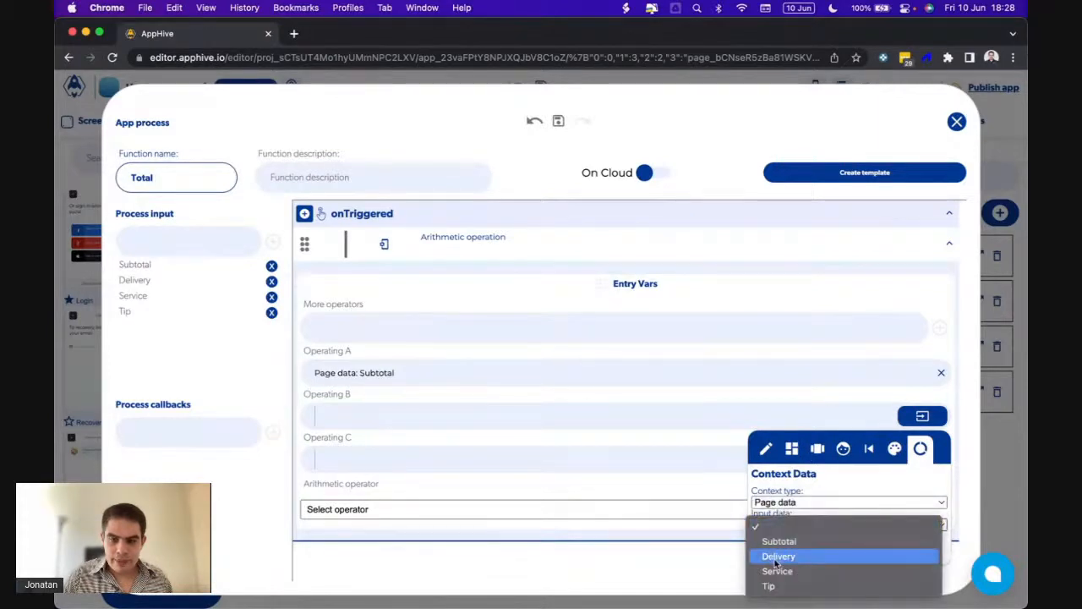
click(777, 557)
click(640, 453)
Set Operating C to the page data Service and choose + as the arithmetic operator
click(921, 460)
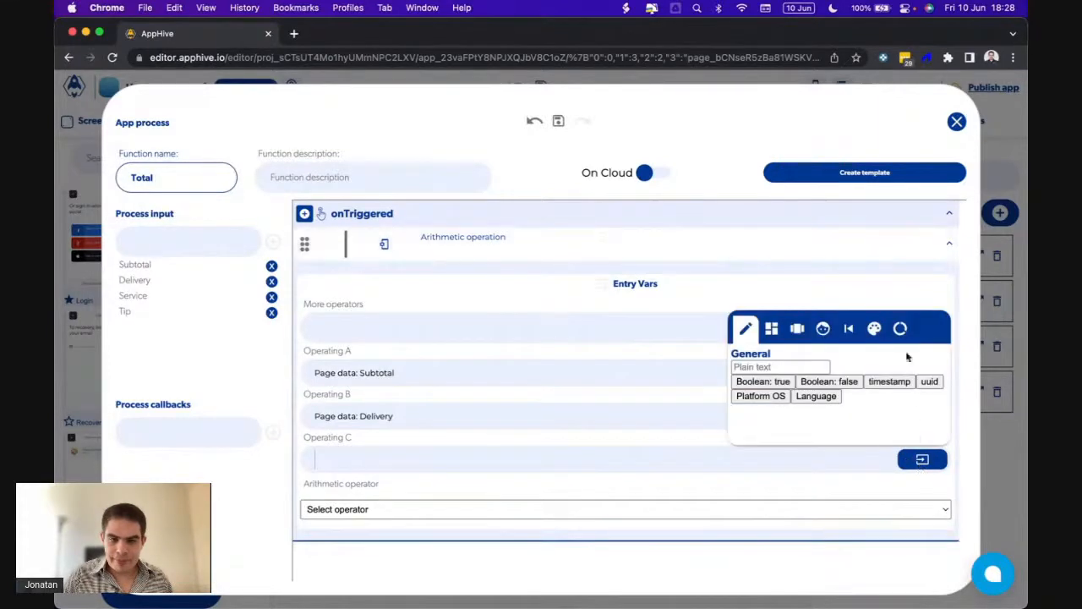
click(901, 328)
click(850, 382)
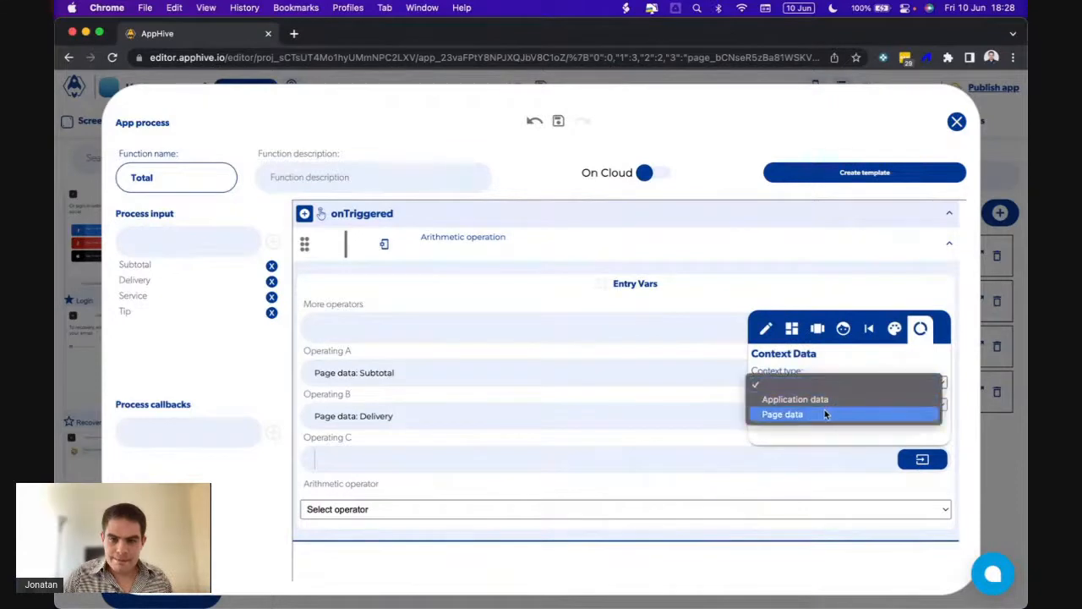
click(825, 411)
click(814, 406)
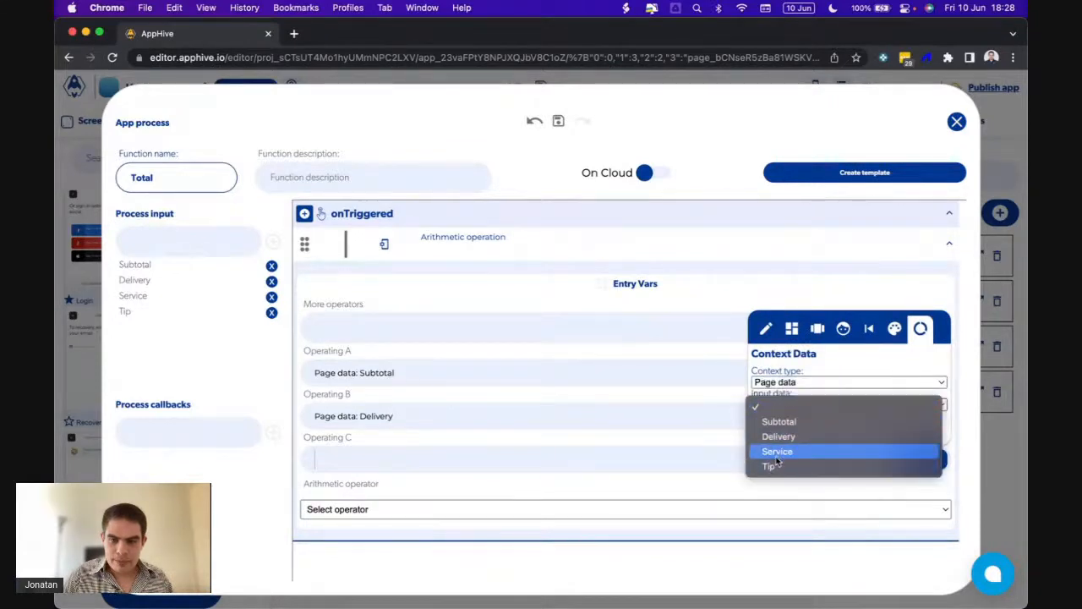
click(778, 452)
click(459, 511)
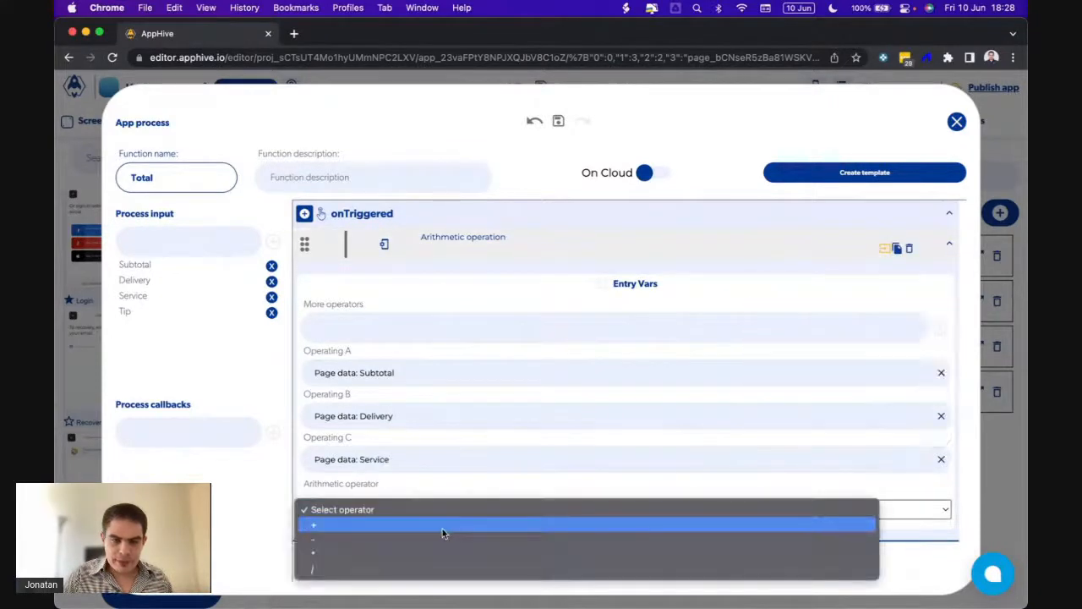
click(442, 526)
Add an extra operator named Tip to the arithmetic operation
click(549, 330)
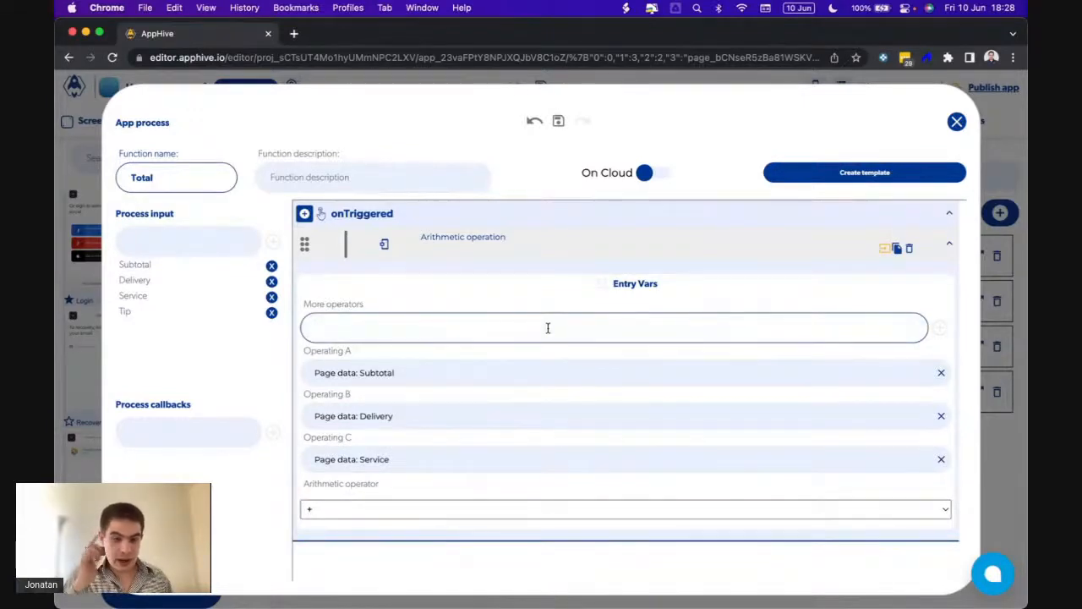
text(Tip)
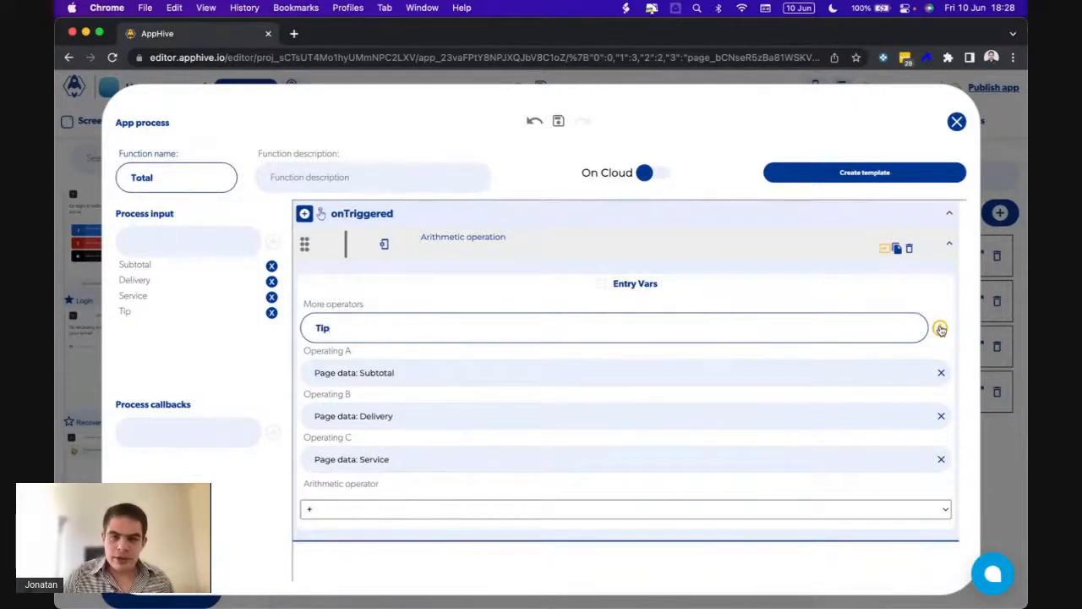
click(940, 327)
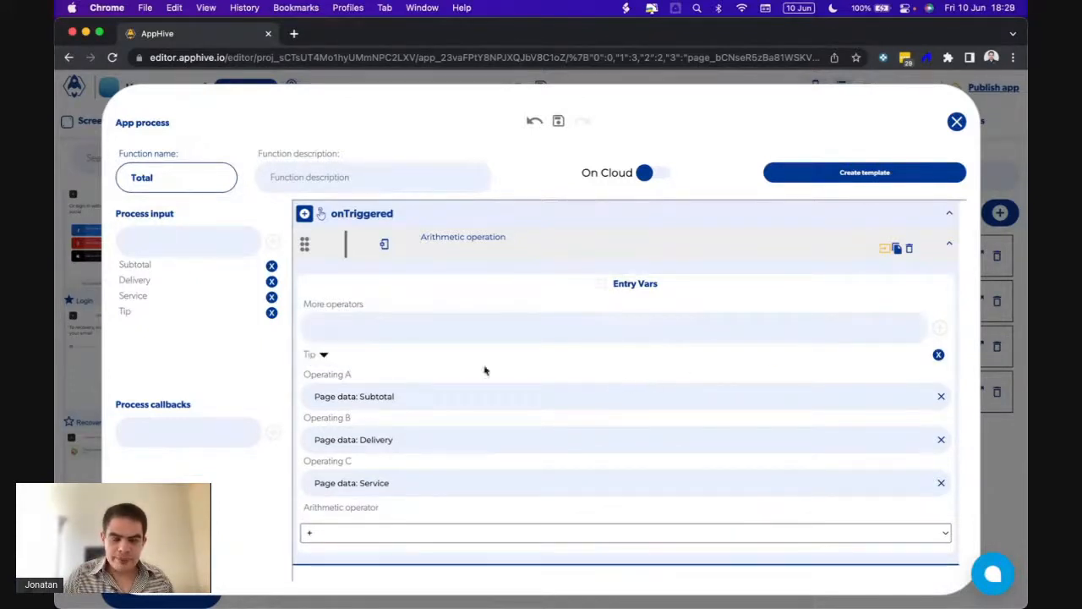
Expand the extra Tip operator, clear its default content and bind it to the page data Tip
click(320, 357)
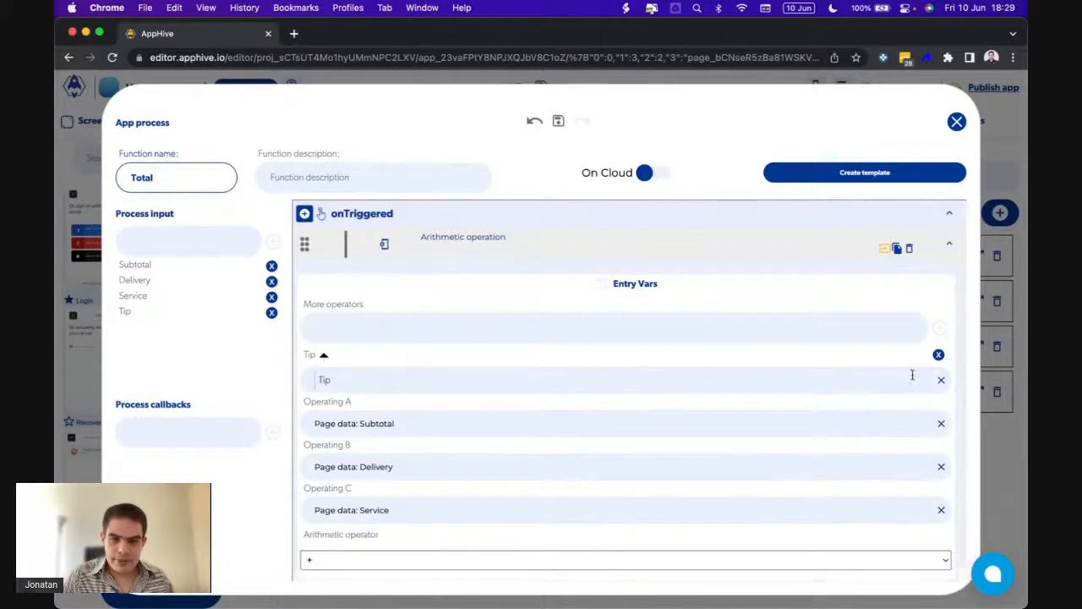
click(941, 382)
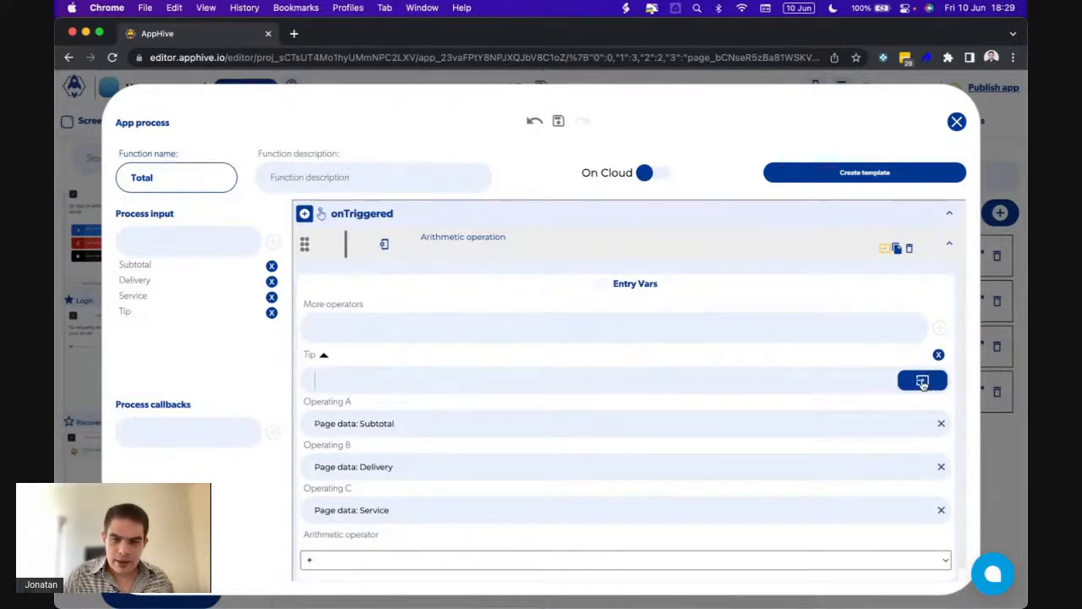
click(923, 379)
click(921, 412)
click(846, 467)
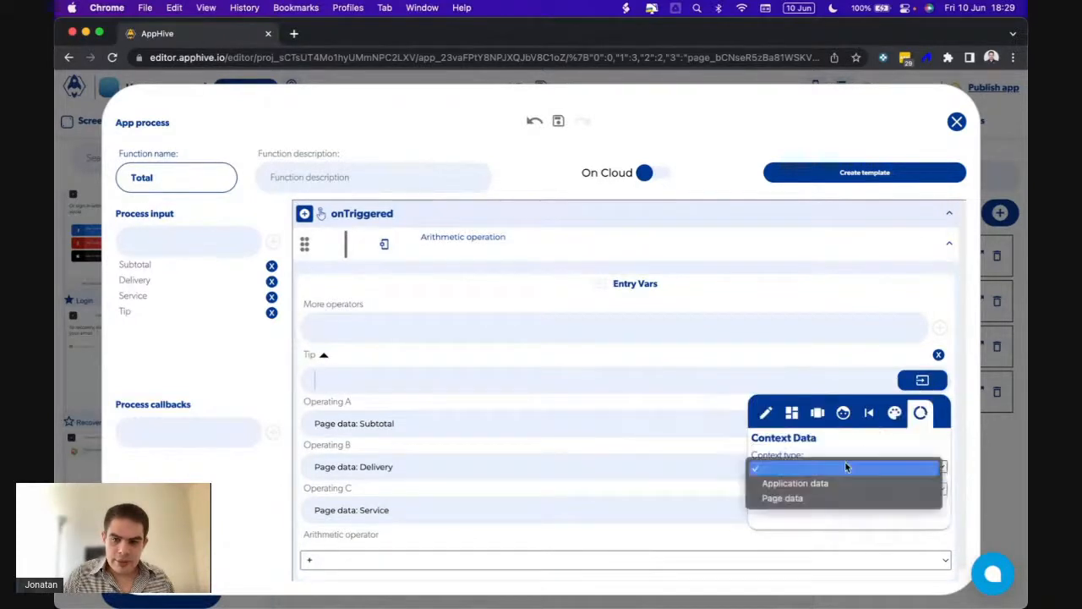
click(787, 499)
click(787, 489)
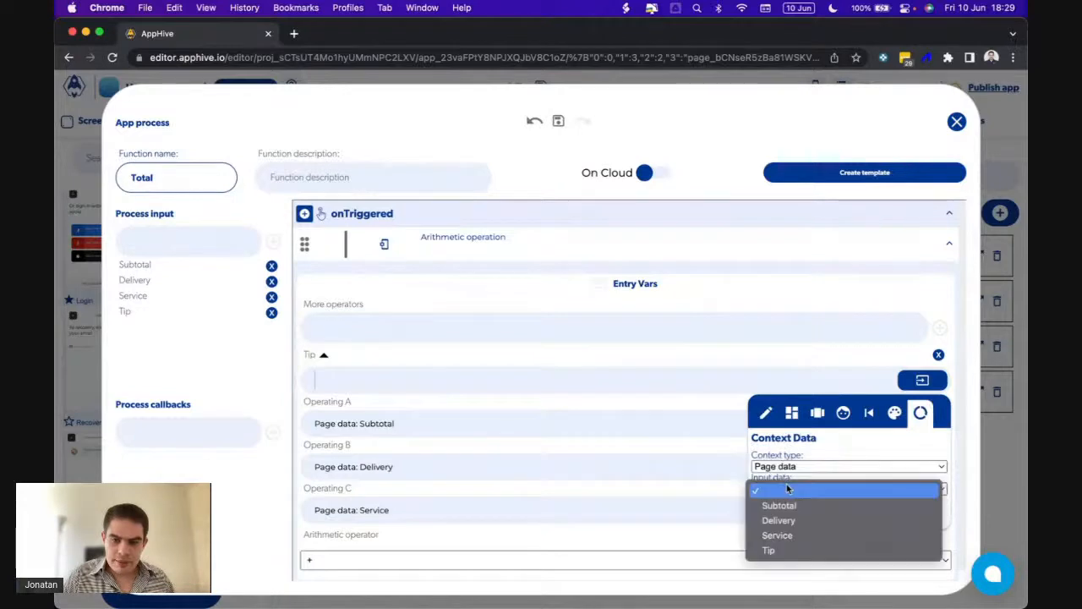
click(769, 550)
click(597, 405)
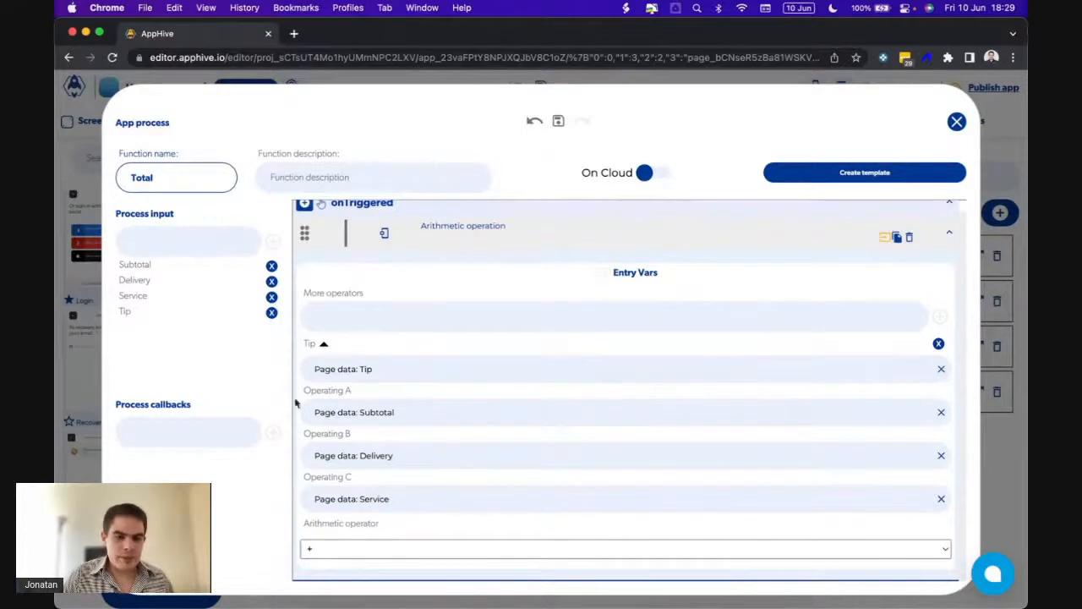
Add a process callback named Total to the Total process
scroll(385, 479, up, 1)
click(202, 432)
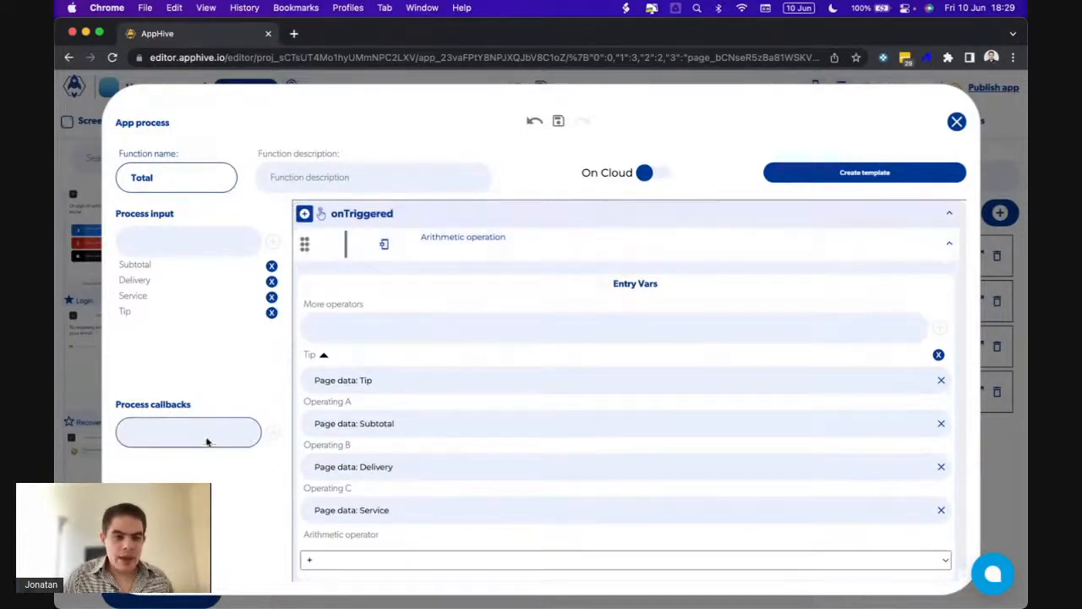
text(Total)
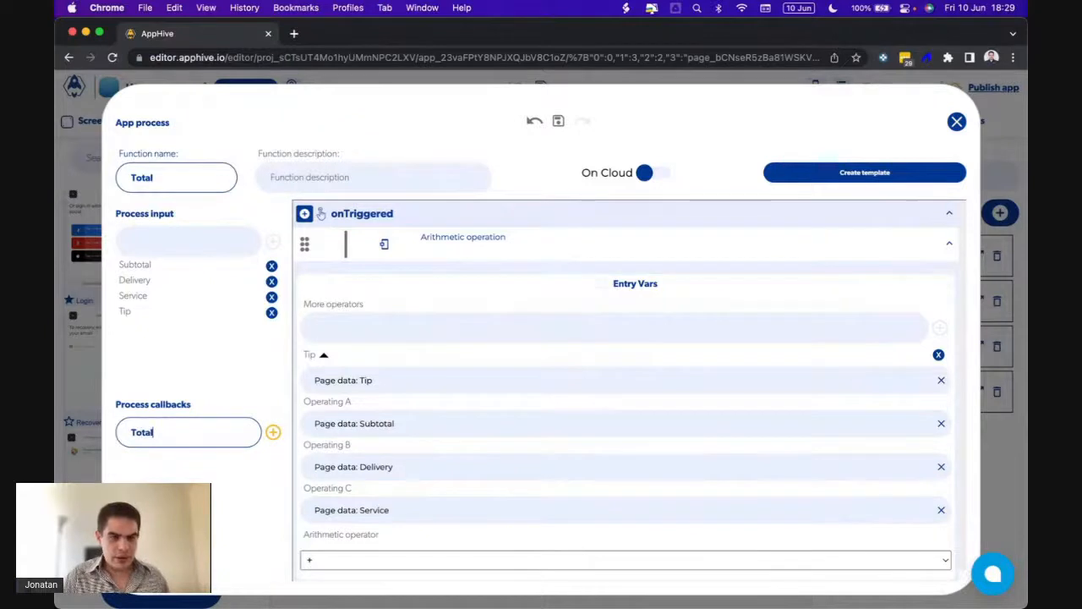
click(272, 432)
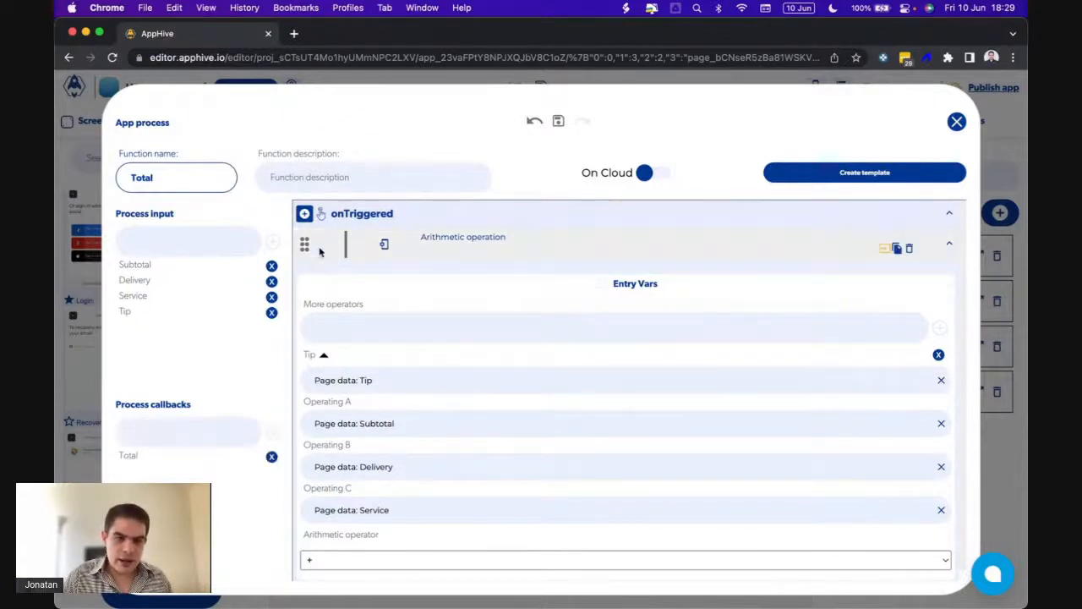
Insert the Total callback after the arithmetic operation in the onTriggered flow
mouse_move(306, 222)
scroll(309, 406, down, 1)
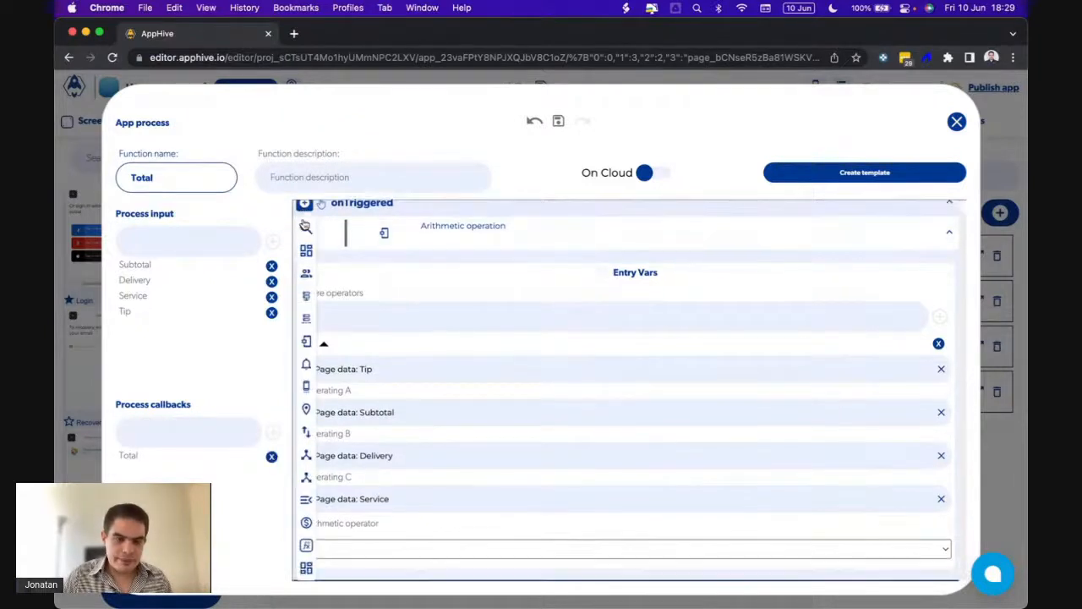
scroll(314, 566, down, 2)
click(311, 548)
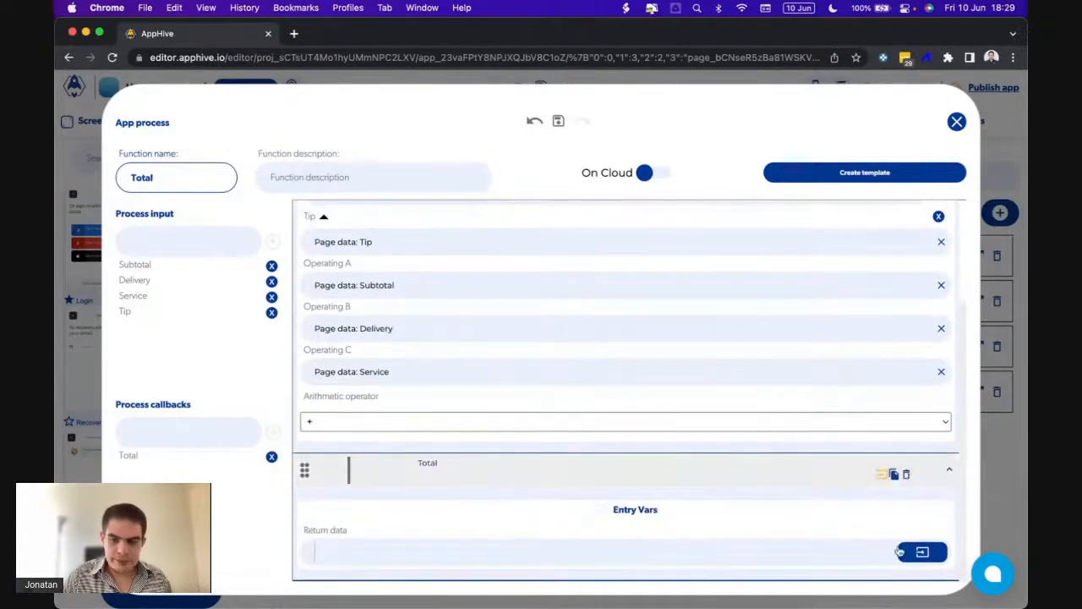
Set the Total callback's return data to the previous output of the Arithmetic operation and close the process editor
click(915, 552)
click(902, 421)
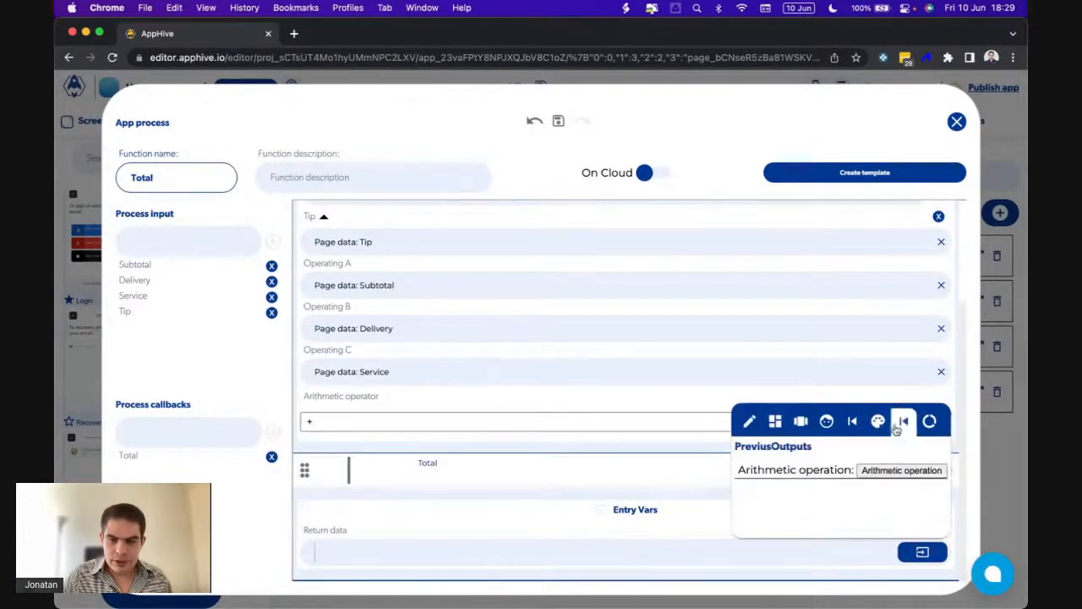
click(884, 471)
click(664, 512)
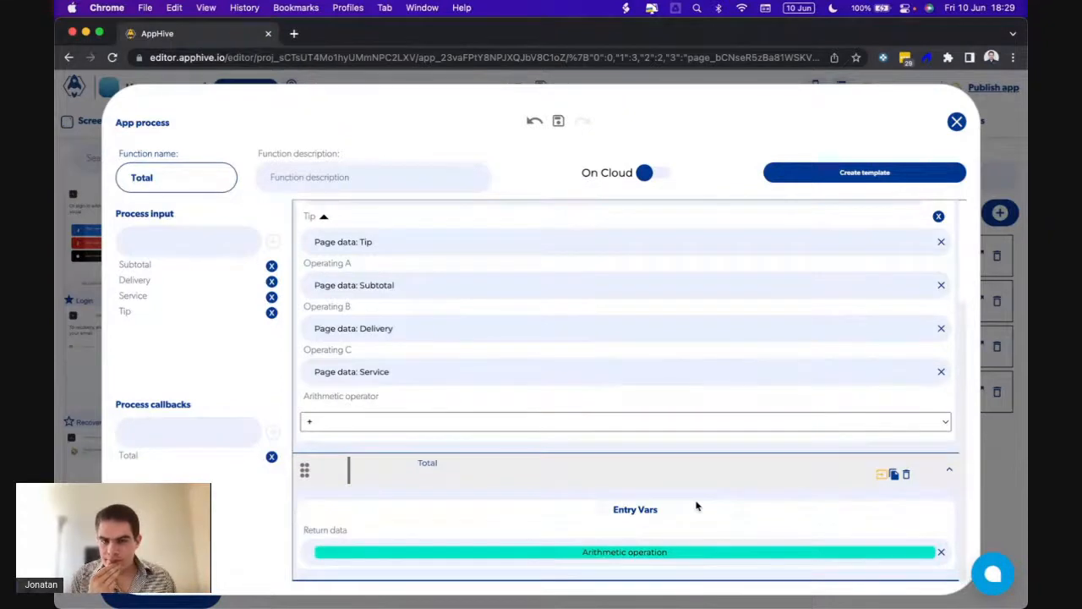
click(956, 123)
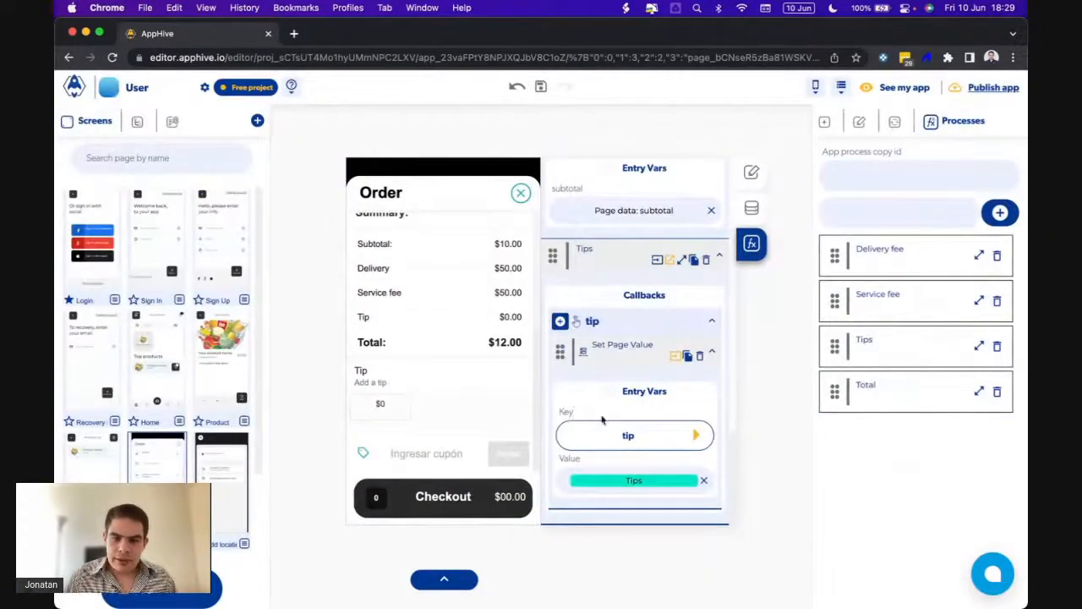
Add the Total app process to the tip callback of the Tips process, below Set Page Value, on the Order screen
click(560, 320)
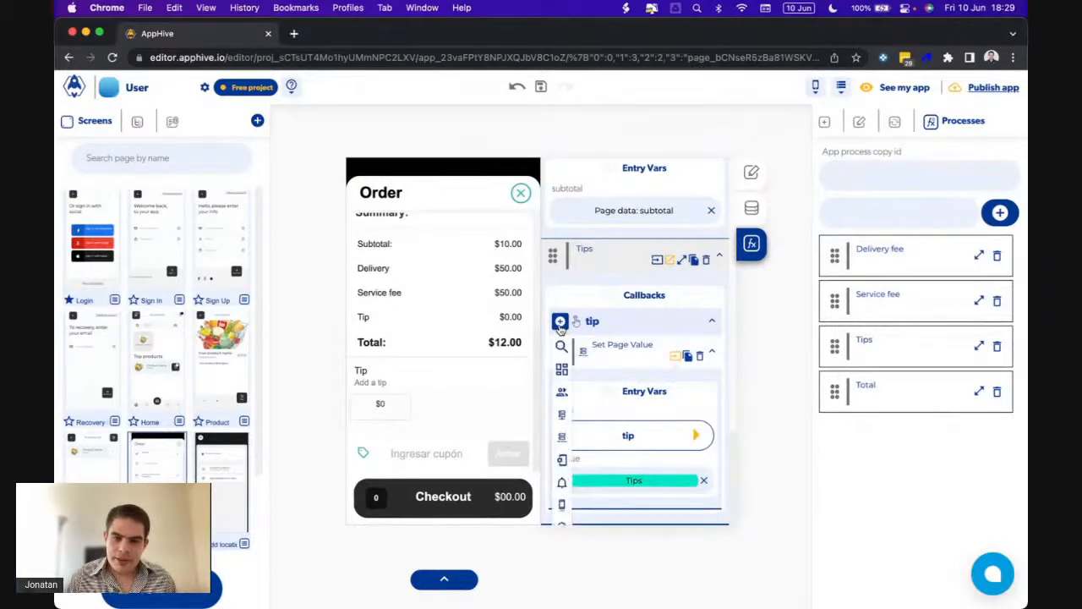
mouse_move(560, 330)
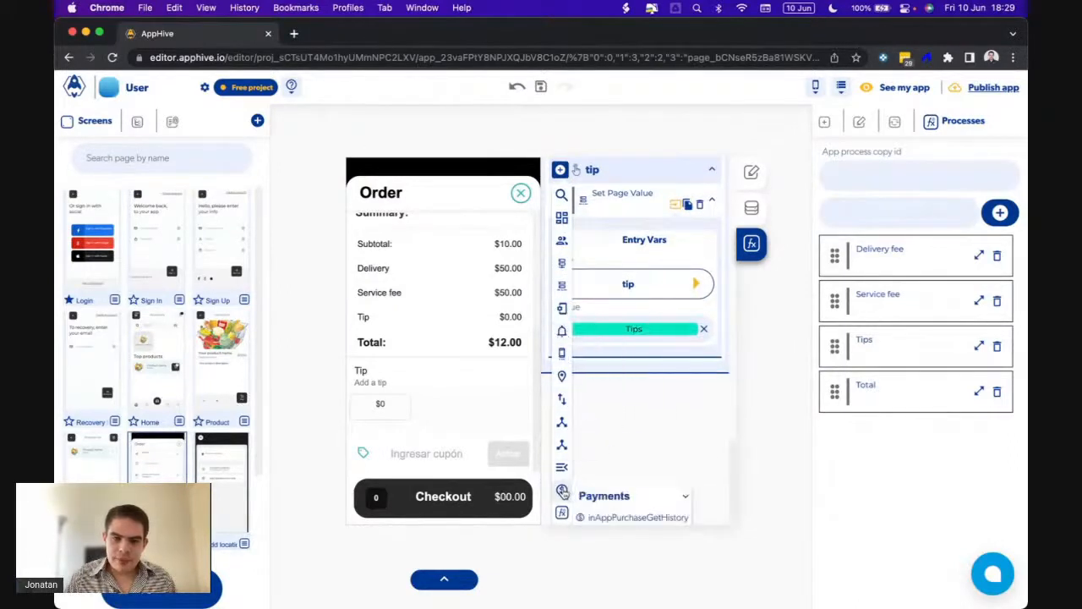
mouse_move(560, 293)
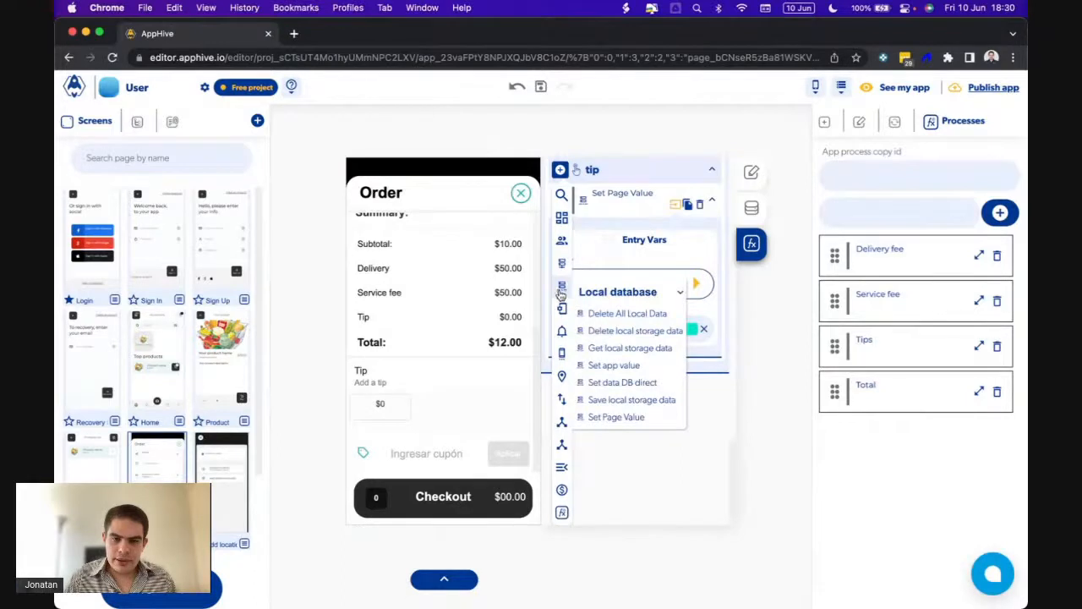
mouse_move(554, 498)
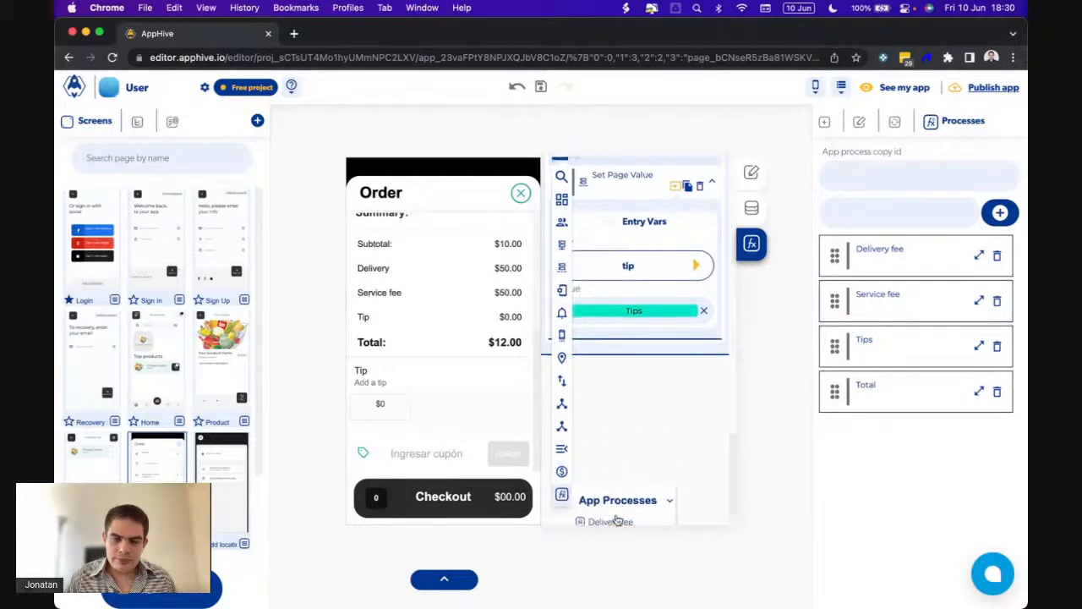
click(616, 515)
scroll(674, 387, down, 1)
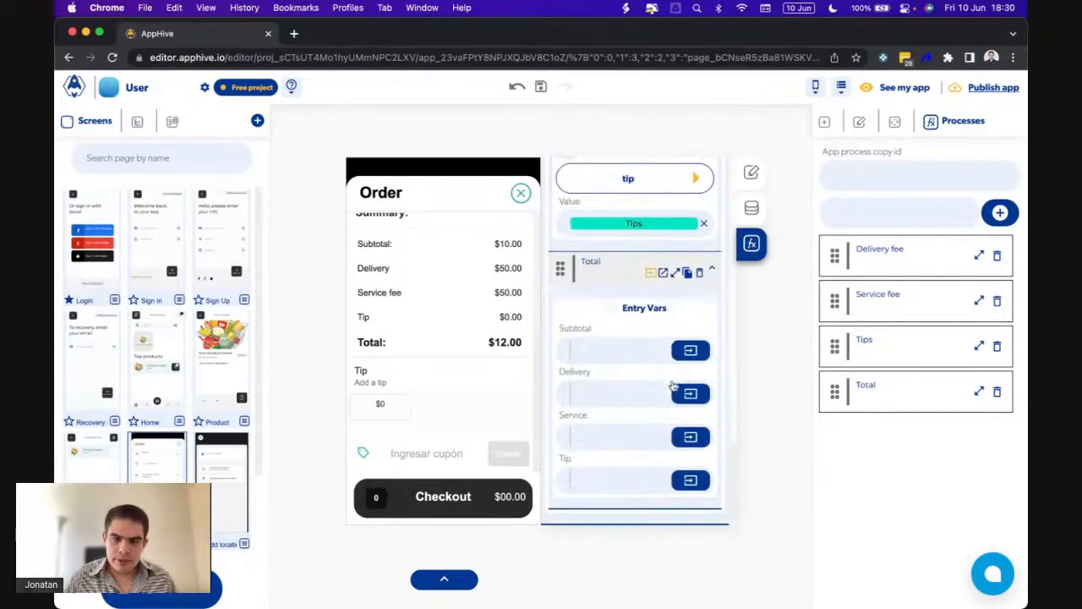
Set the Subtotal entry variable of the added Total process to the page data subtotal
click(690, 350)
click(692, 384)
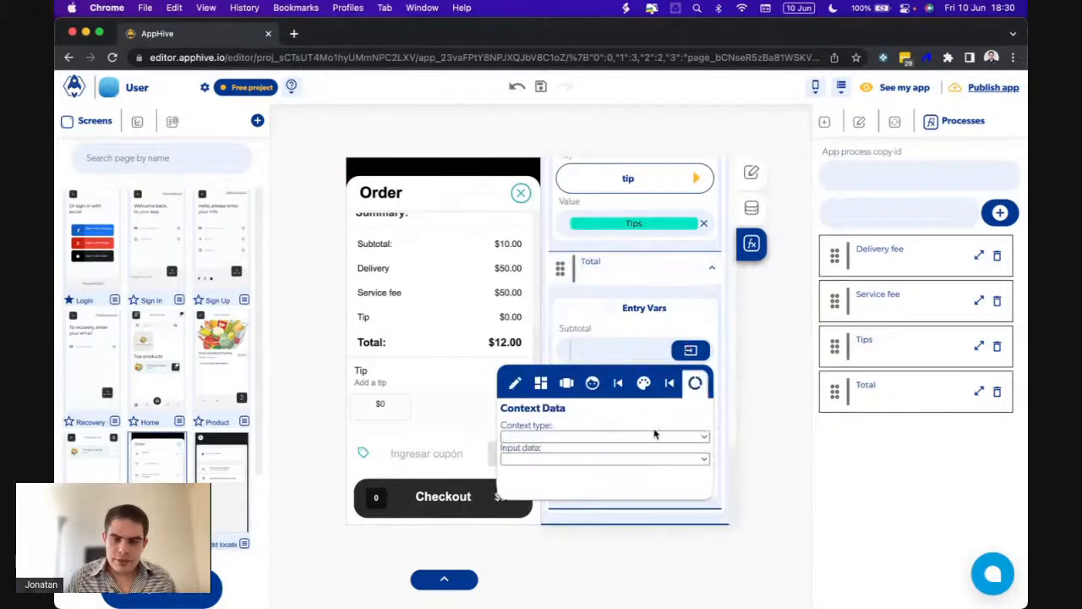
click(629, 437)
click(587, 466)
click(583, 459)
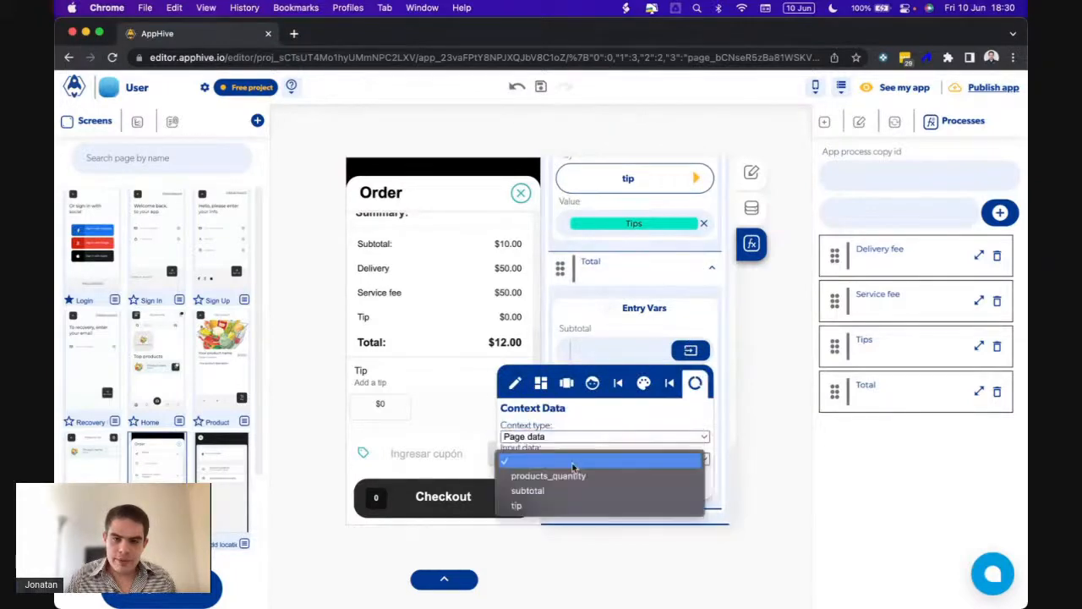
click(542, 490)
click(629, 326)
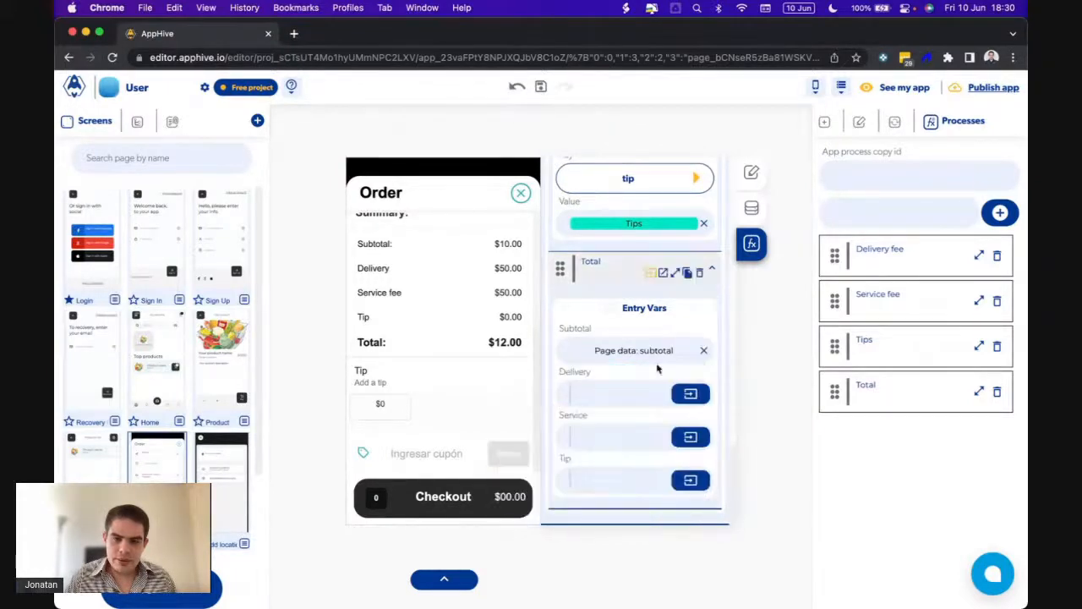
click(688, 394)
click(690, 425)
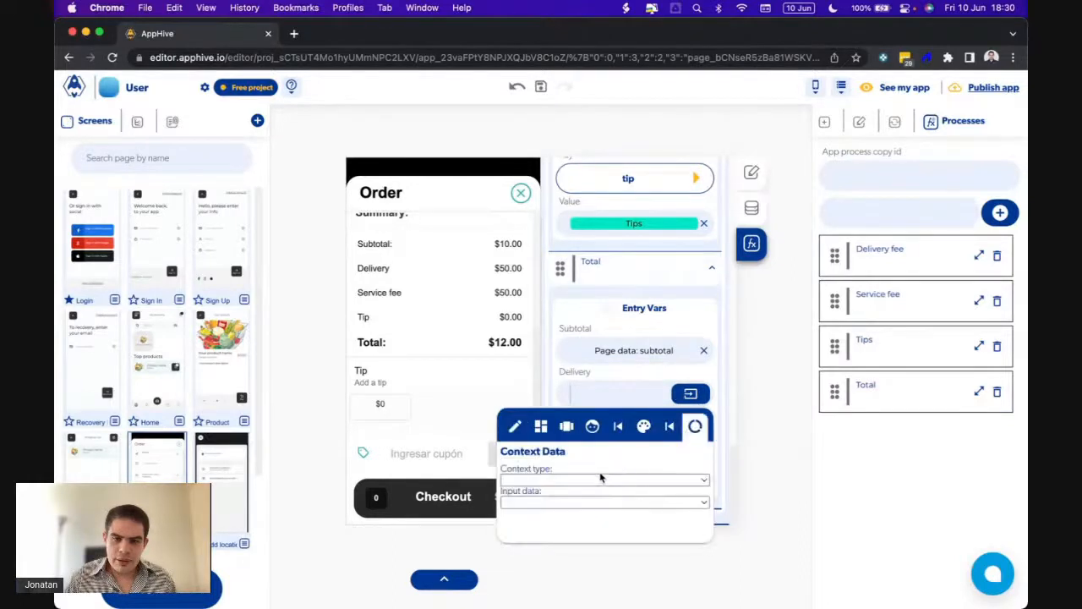
click(598, 478)
click(559, 515)
click(550, 506)
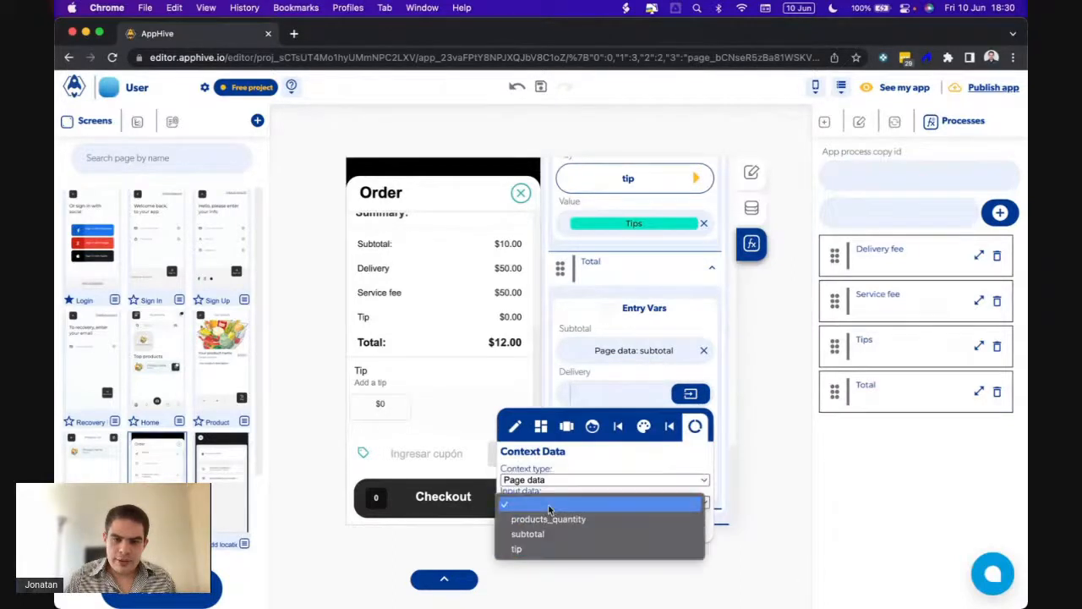
click(627, 346)
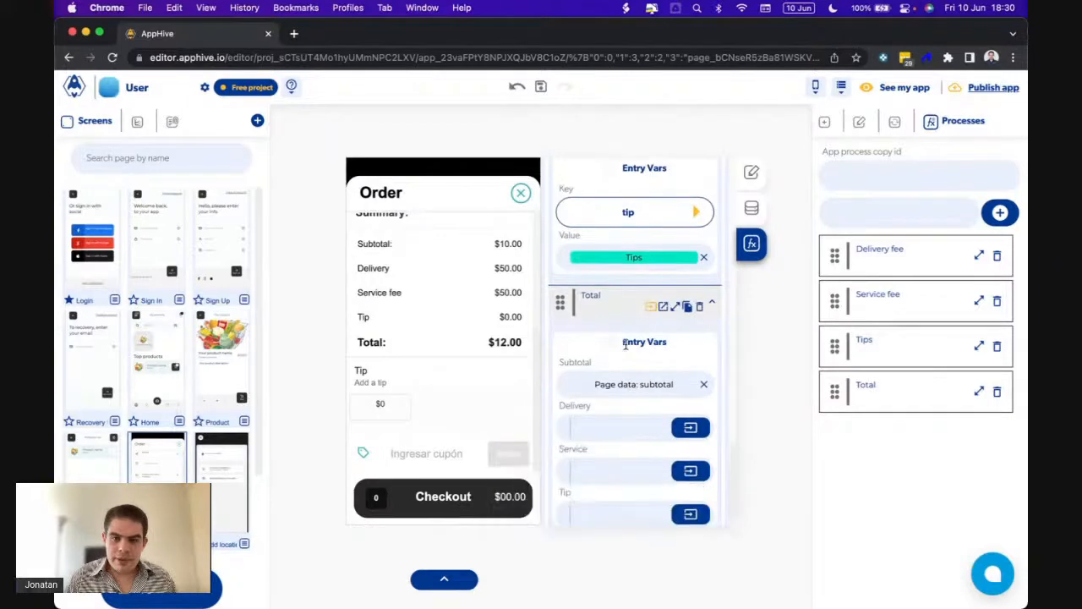
Show the callbacks of the Value is invalid process, including Delivery fee's delivery_price callback
scroll(626, 345, up, 10)
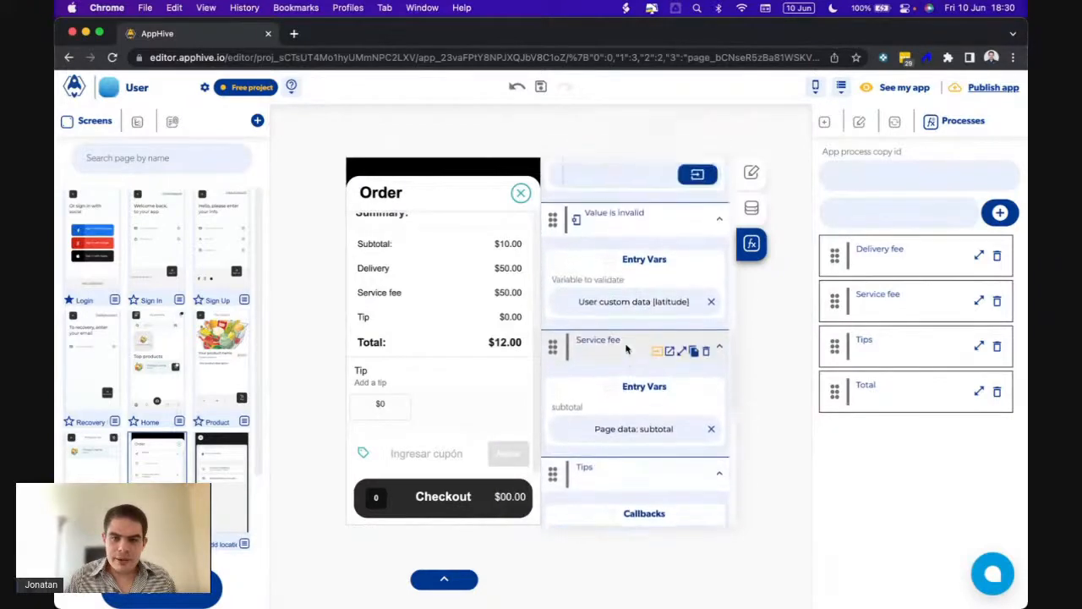
scroll(626, 349, up, 5)
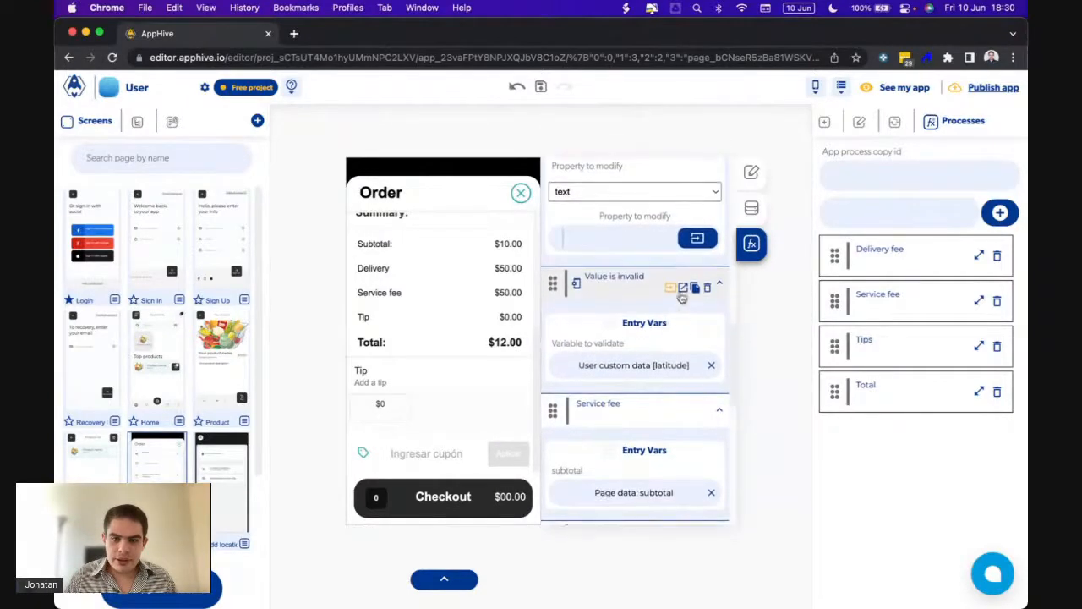
click(683, 291)
scroll(641, 380, down, 5)
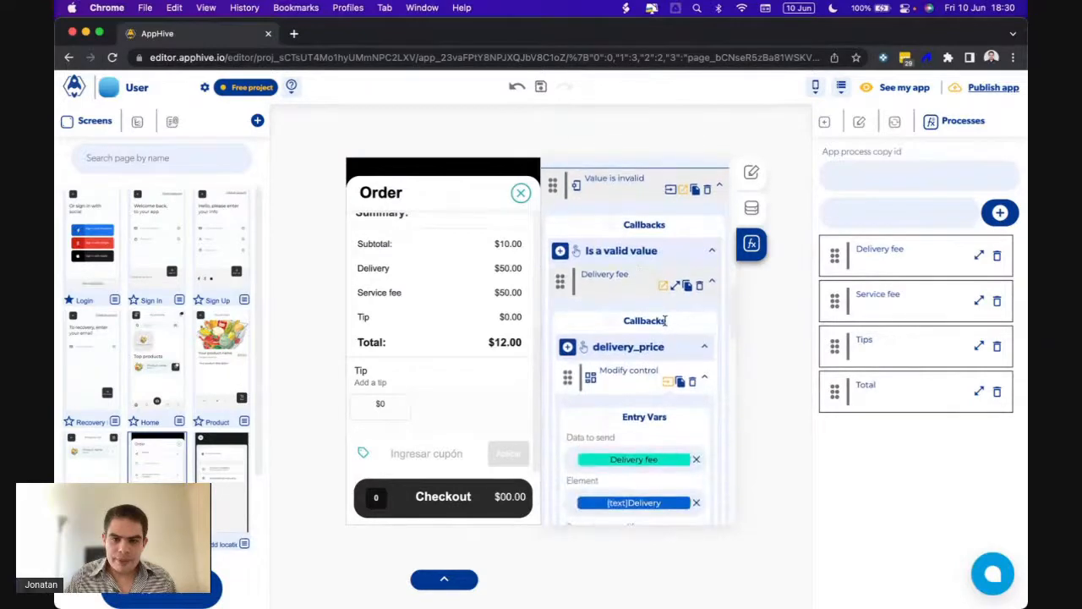
scroll(641, 383, up, 1)
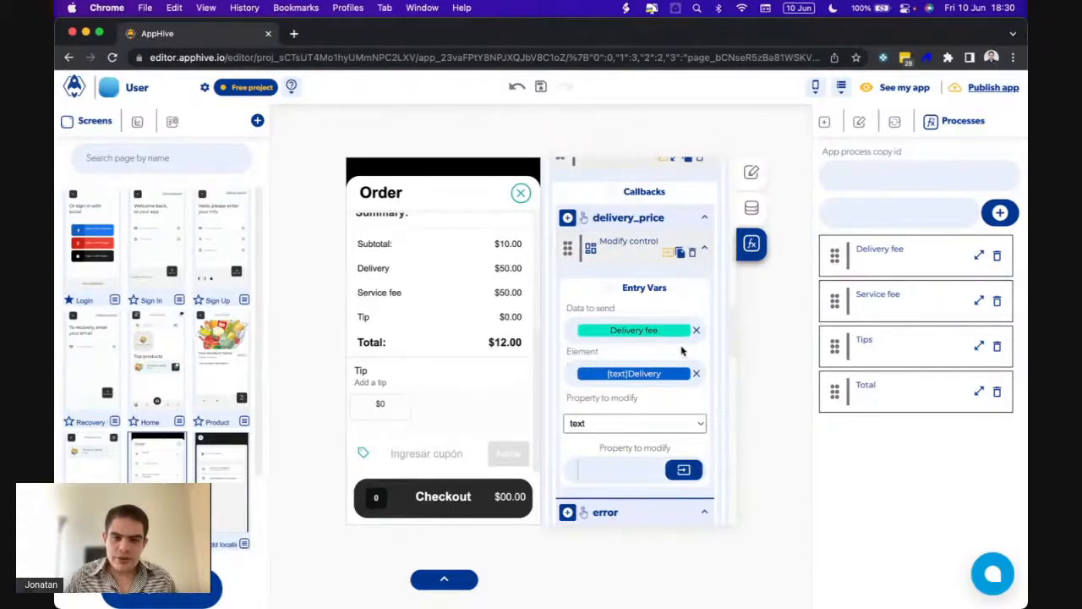
Add two page input data variables named delivery and service to the Order screen
click(752, 207)
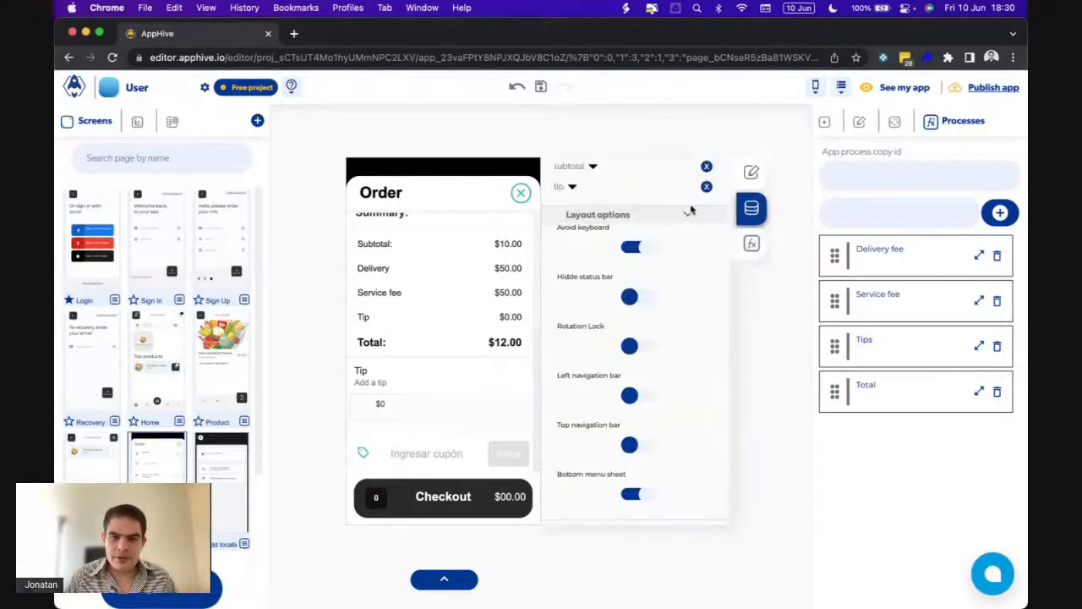
scroll(690, 210, up, 2)
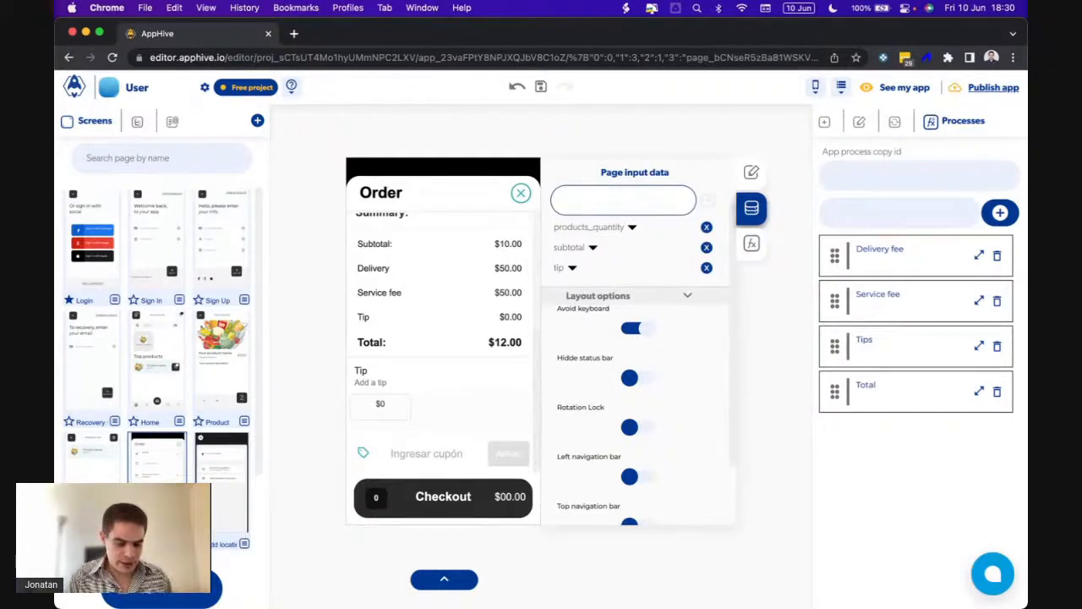
text(delivery)
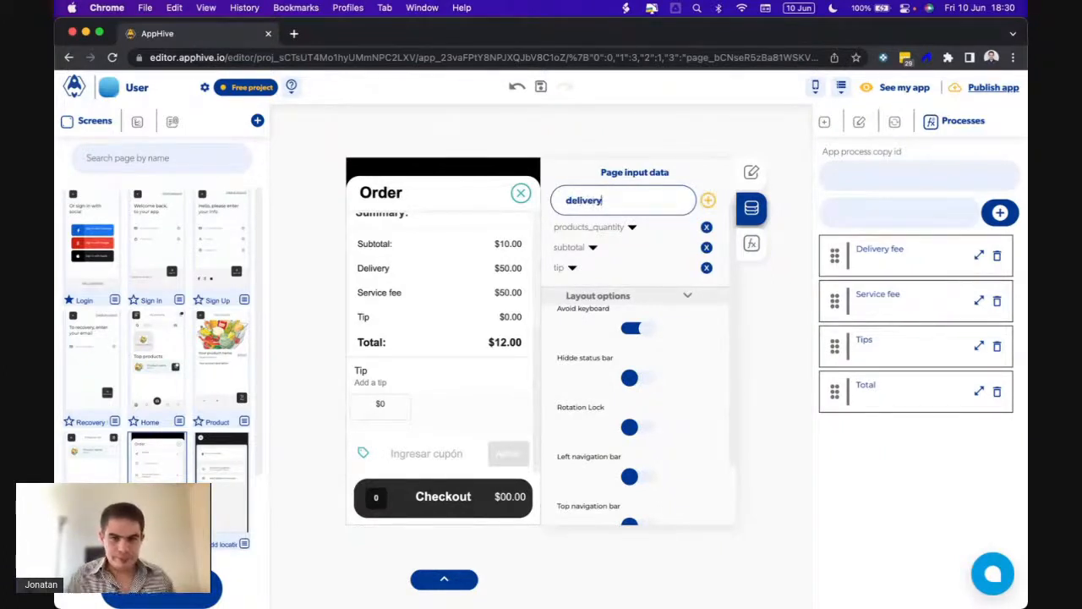
click(708, 200)
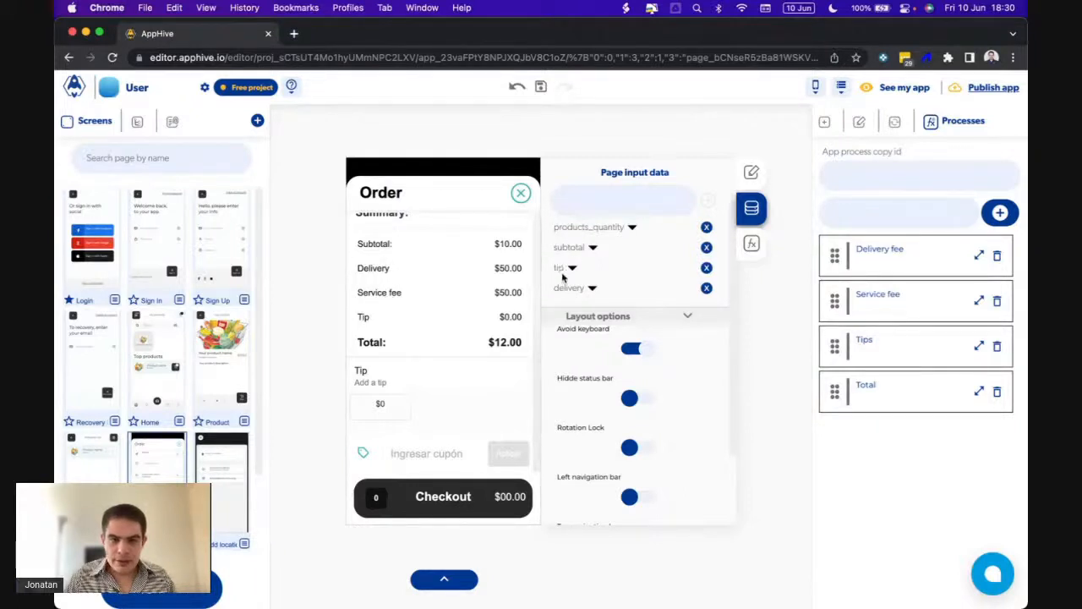
click(614, 198)
text(service)
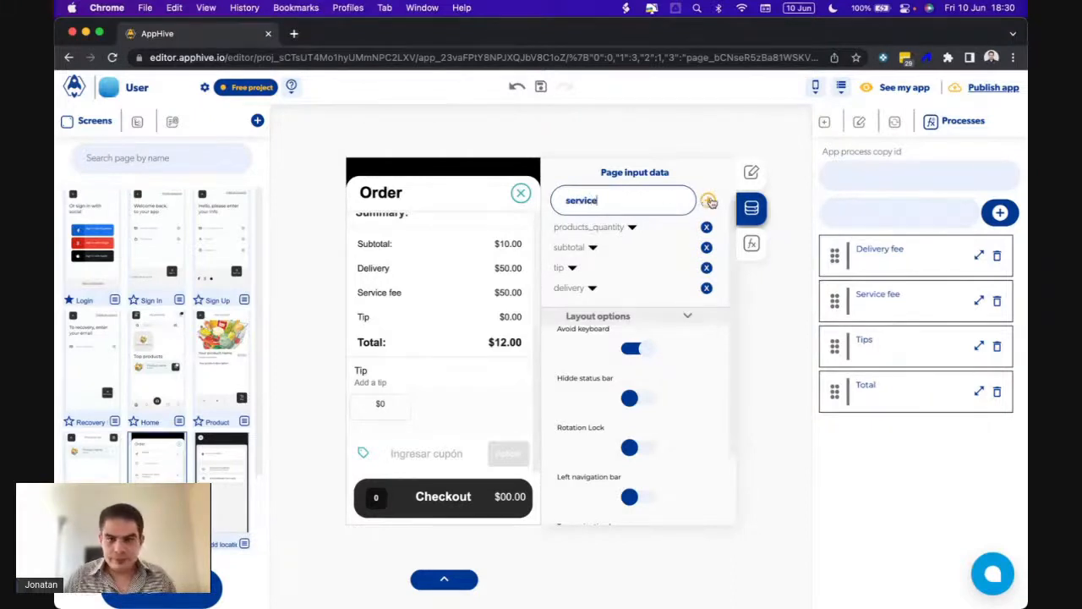
click(707, 200)
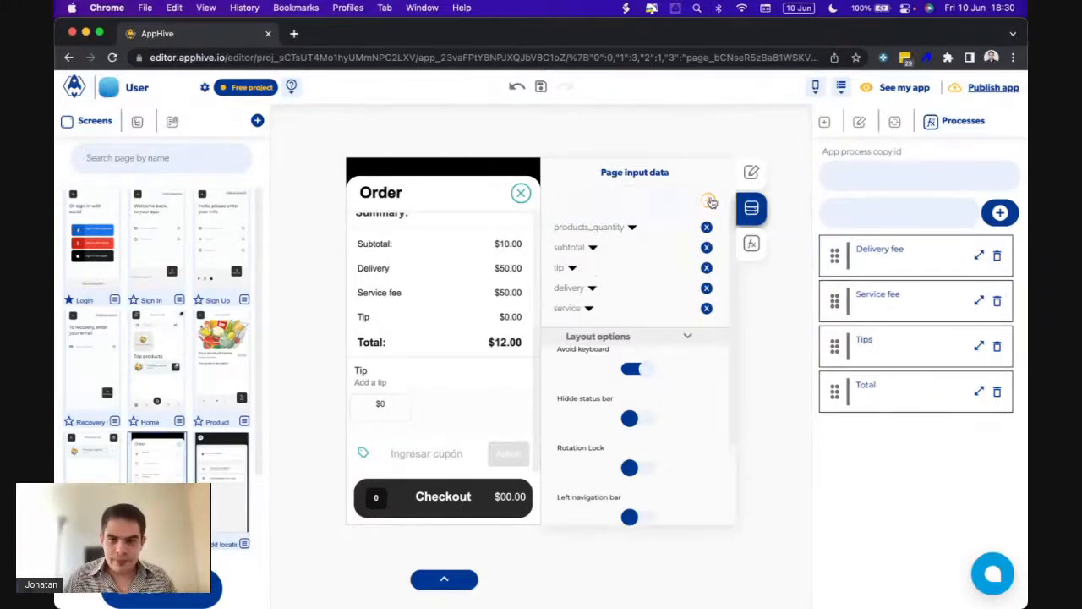
Add a Set Page Value process to the delivery_price callback of the Delivery fee process
click(751, 244)
scroll(603, 381, down, 3)
scroll(603, 381, down, 5)
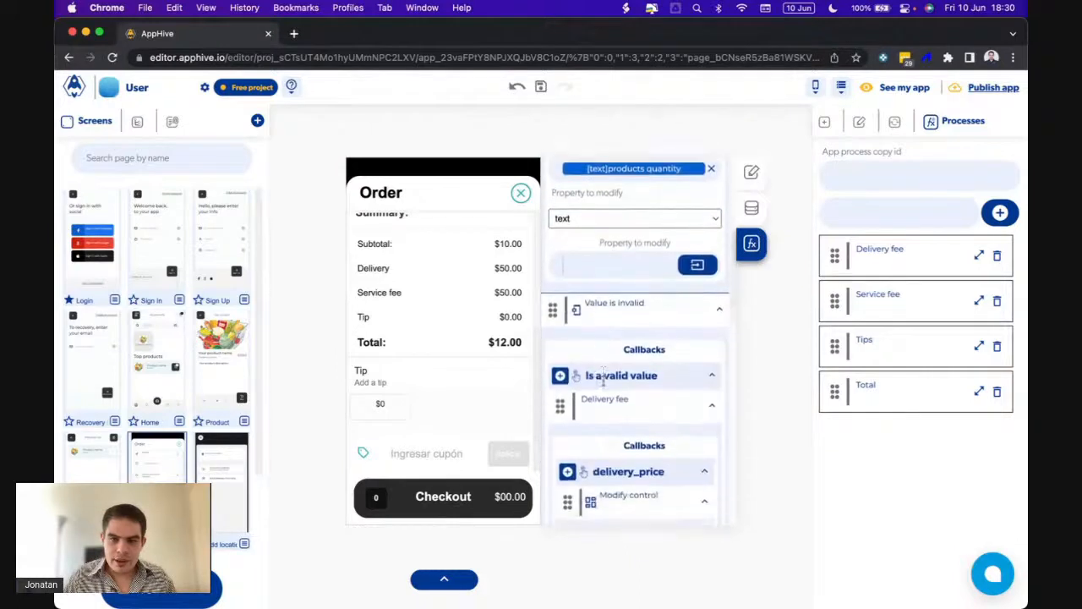
scroll(604, 385, up, 4)
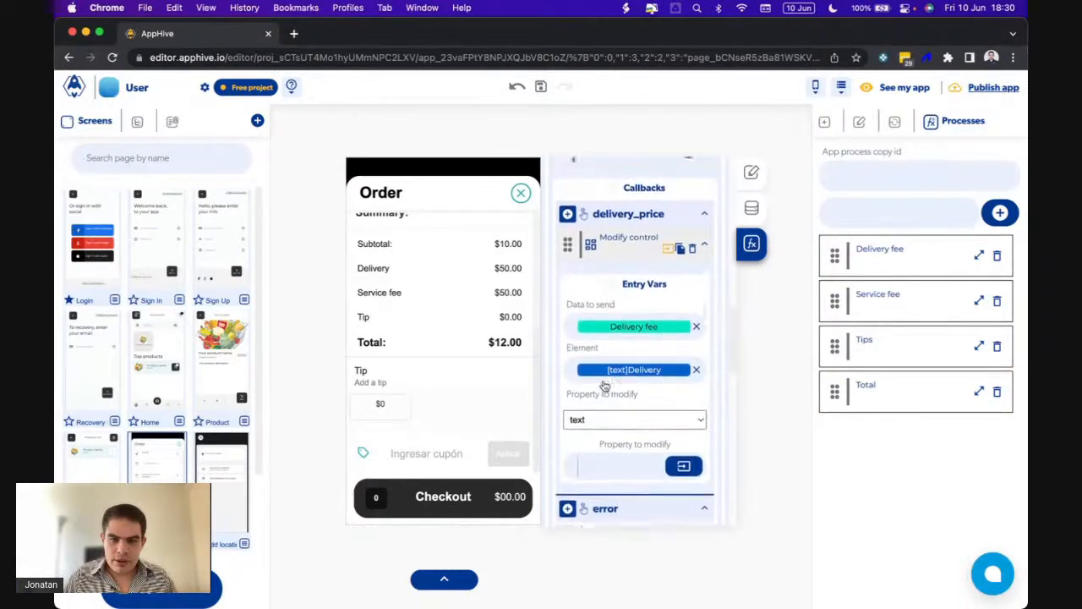
scroll(604, 385, down, 3)
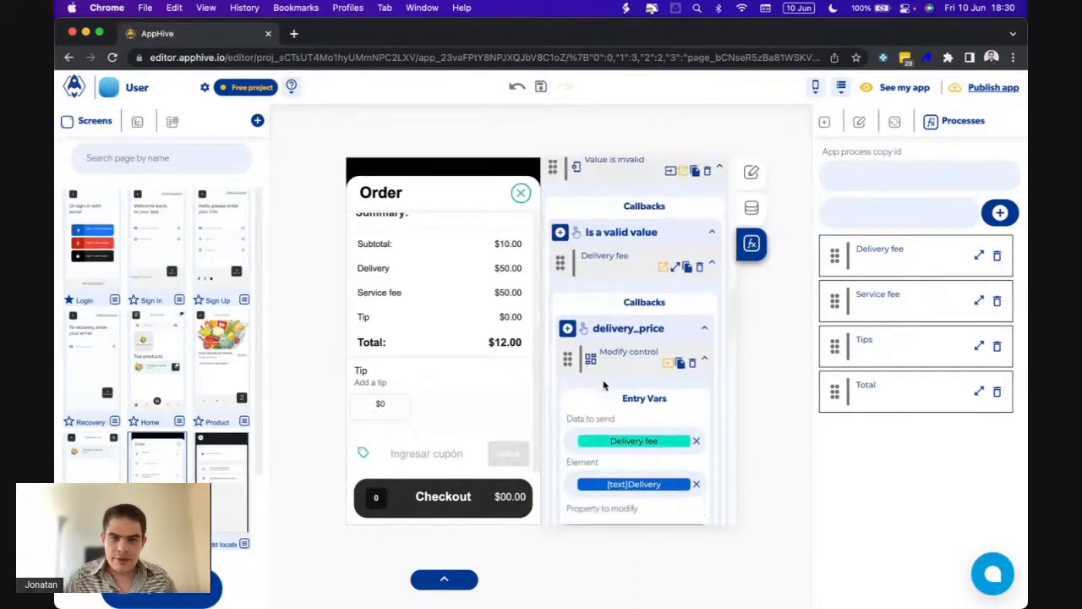
click(567, 236)
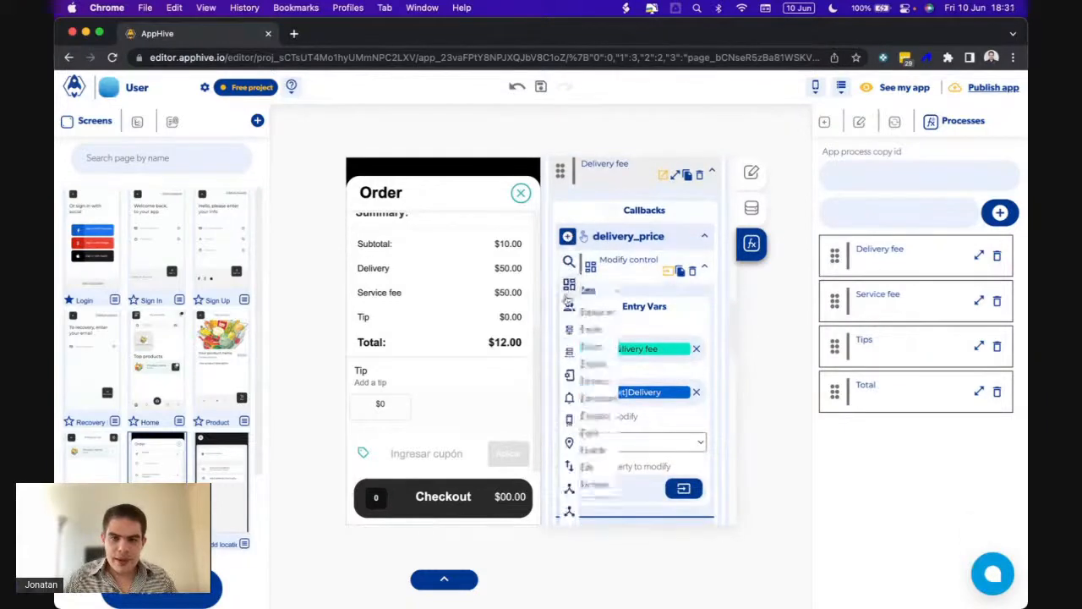
mouse_move(569, 354)
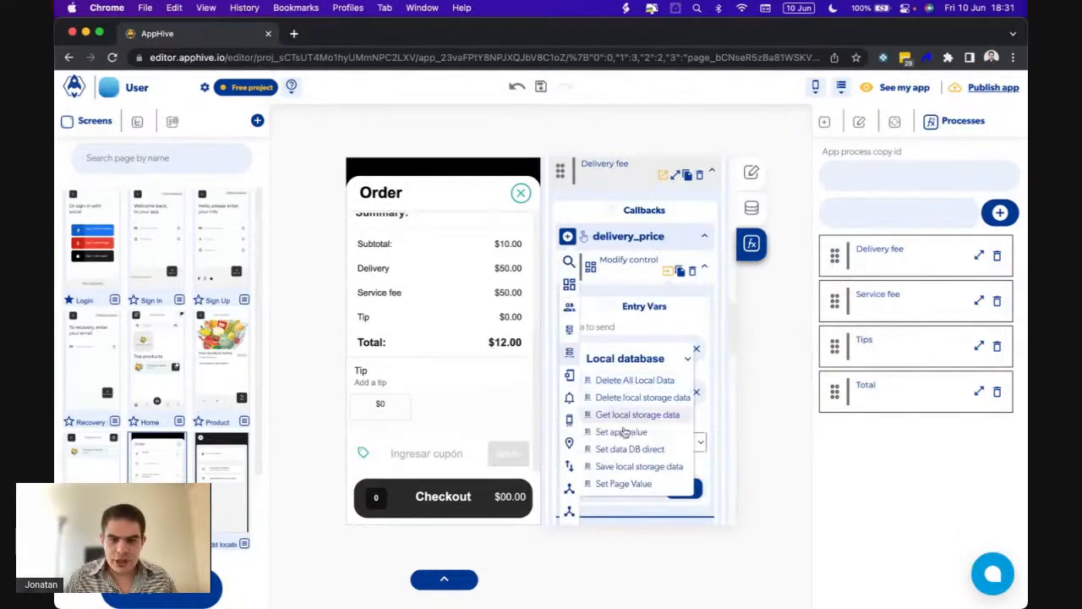
click(621, 481)
Set the new Set Page Value's key to delivery and its value to the previous output of Delivery fee
scroll(618, 481, down, 3)
click(690, 373)
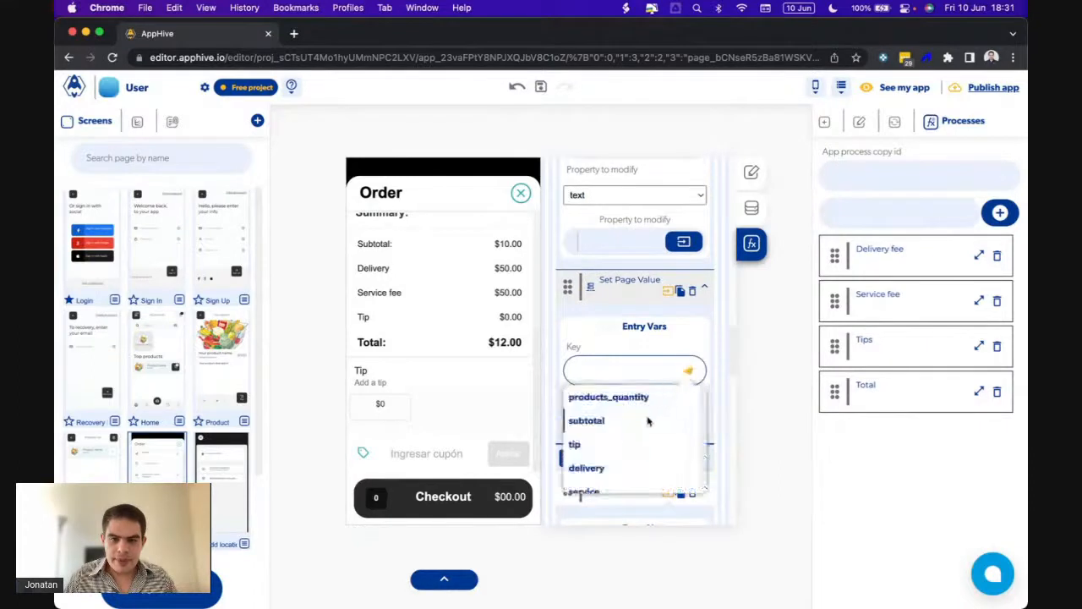
click(618, 459)
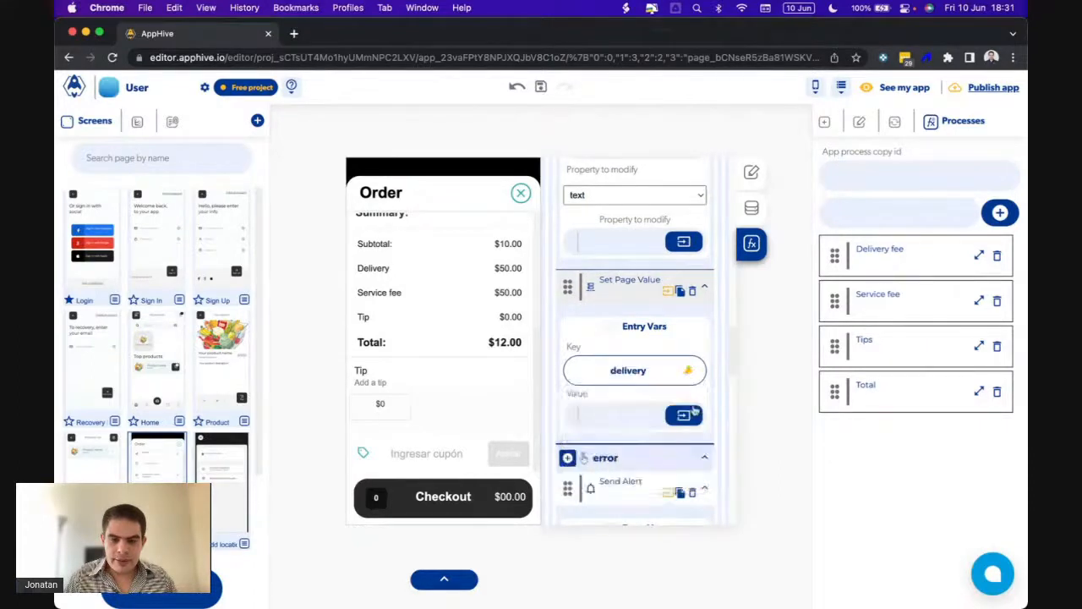
click(626, 414)
click(662, 447)
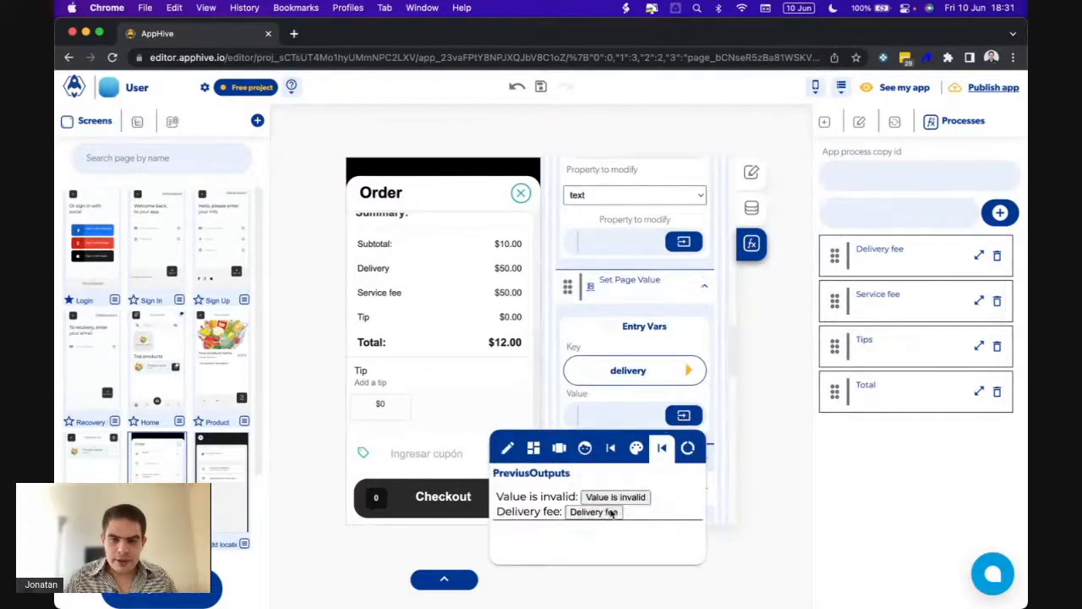
click(613, 512)
Show the Service fee process's callbacks and add a Set Page Value process to its service_fee callback
scroll(639, 345, up, 3)
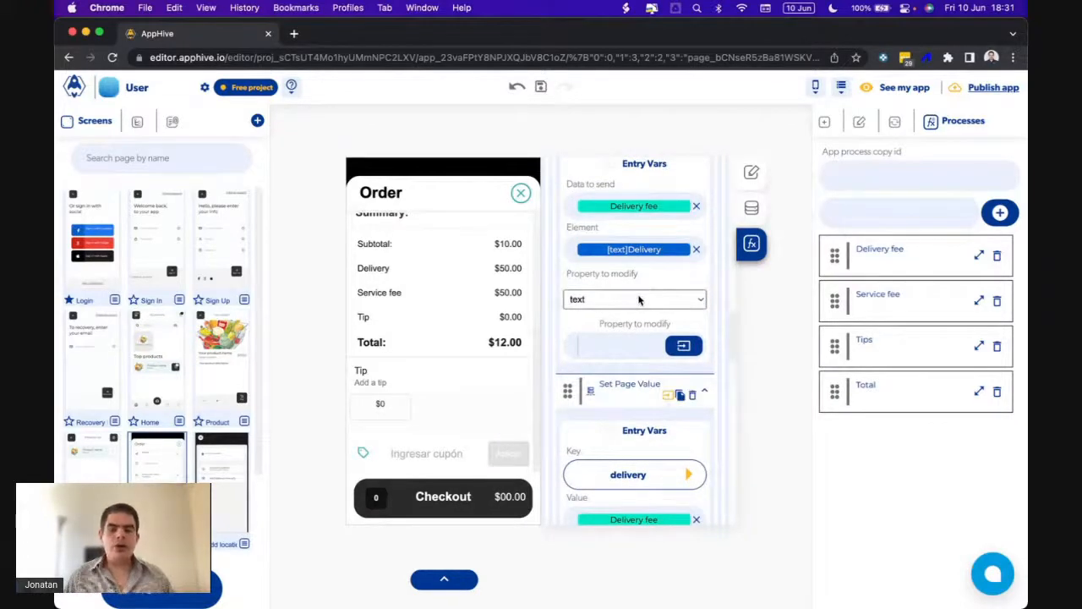
scroll(640, 301, up, 3)
scroll(640, 300, up, 2)
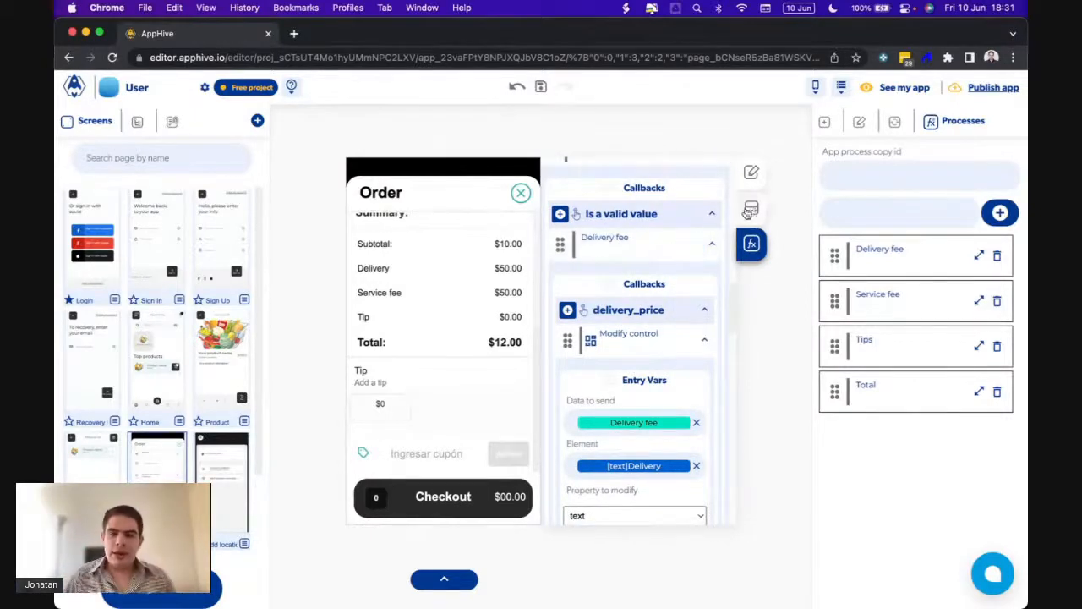
scroll(626, 338, down, 10)
scroll(623, 337, down, 12)
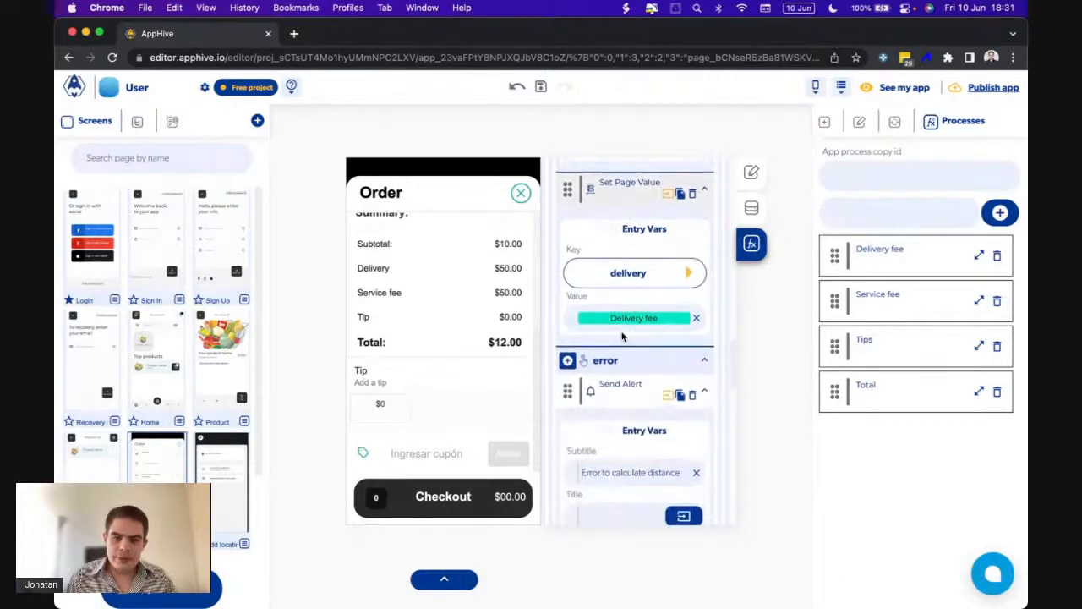
scroll(623, 337, down, 10)
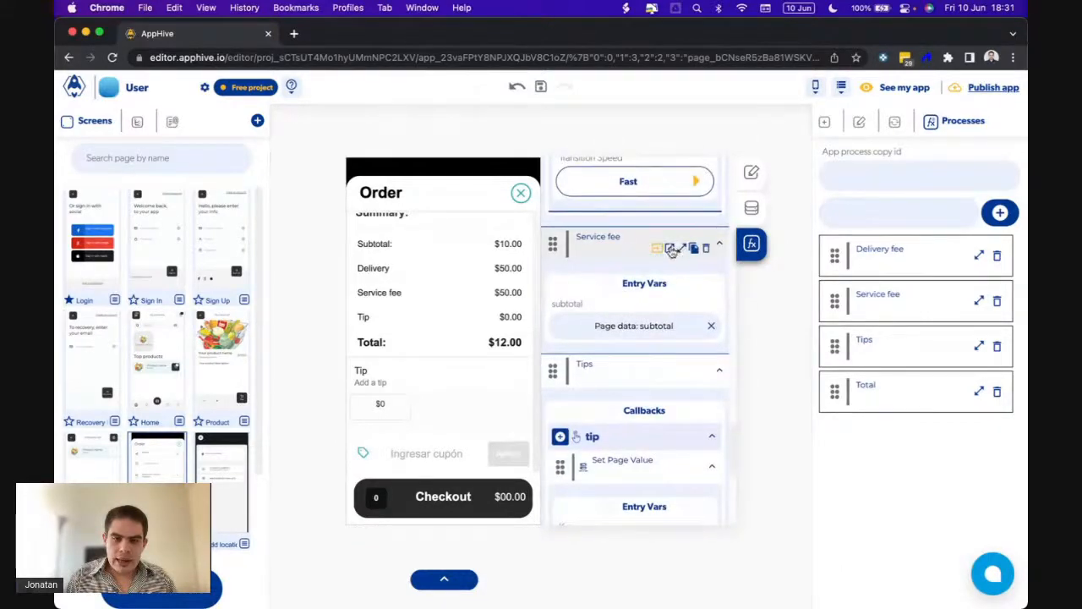
click(682, 249)
scroll(632, 355, down, 3)
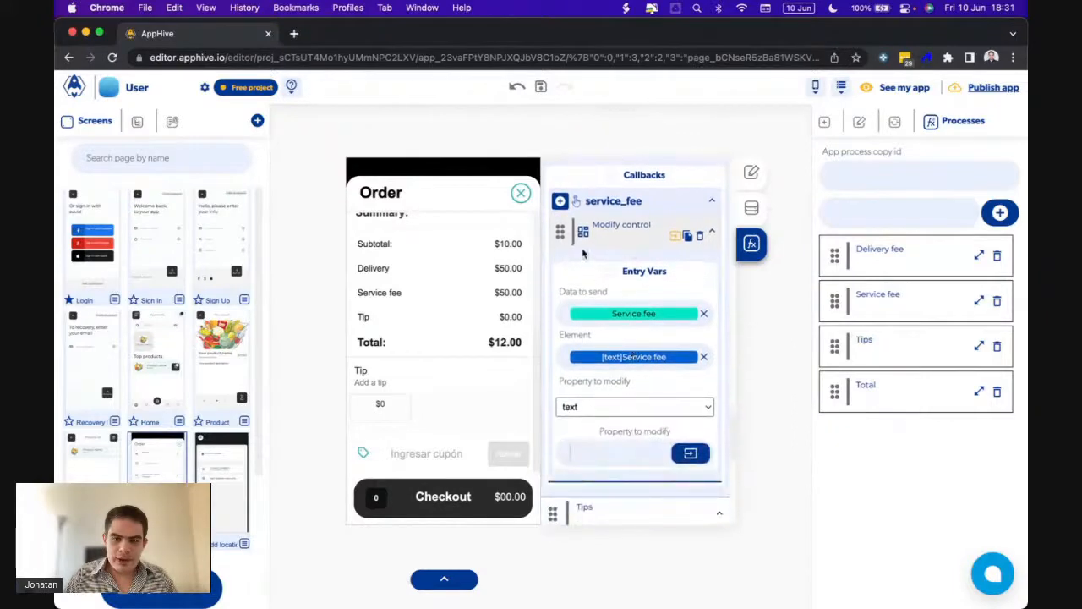
click(583, 233)
mouse_move(562, 317)
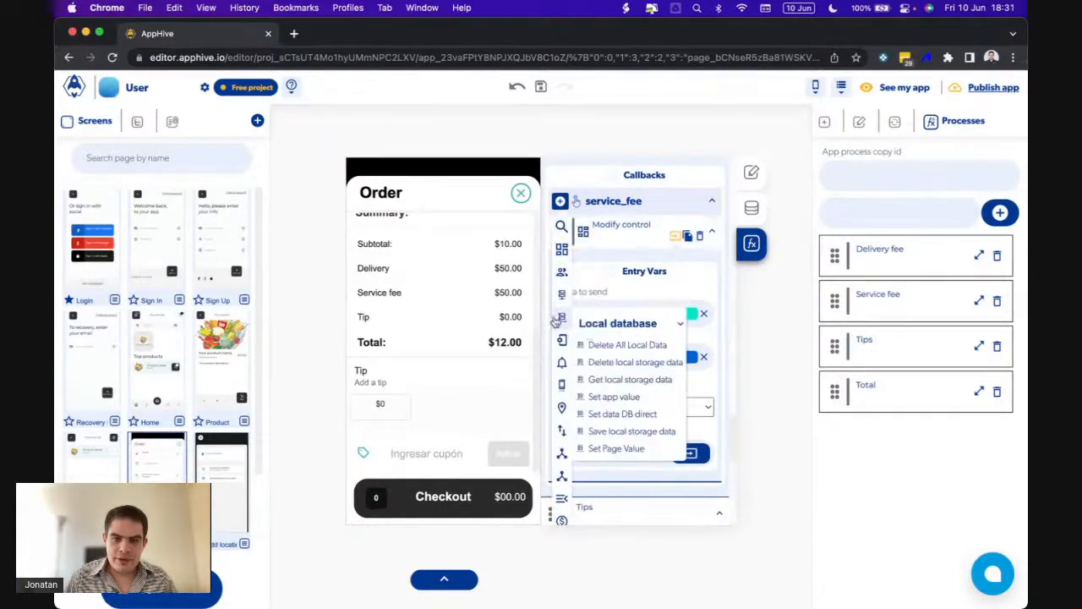
click(615, 448)
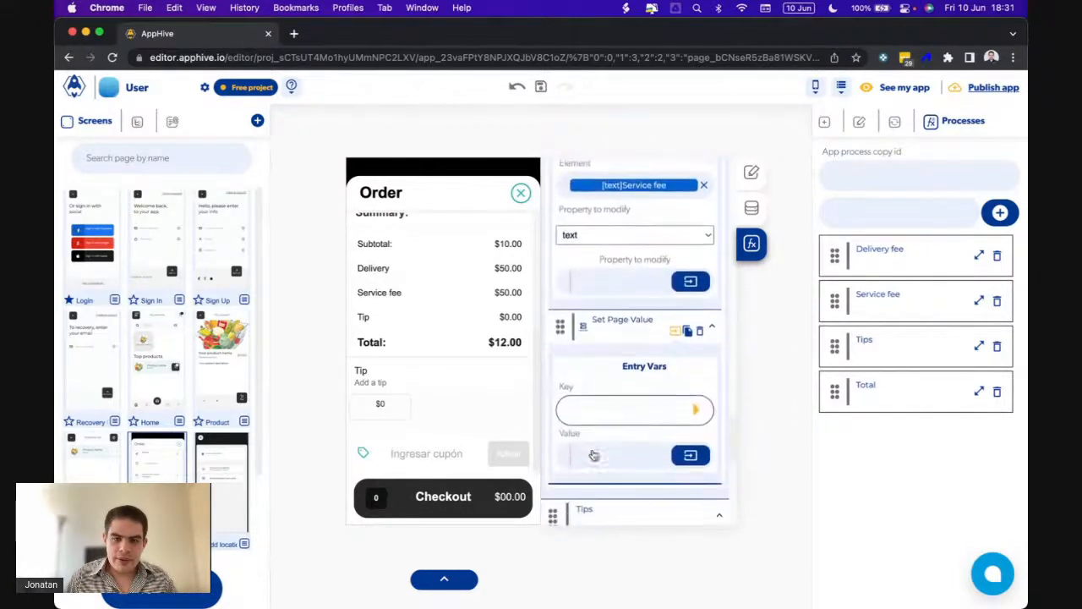
Set the key of the service_fee callback's Set Page Value to service and its value to the Service fee previous output
click(692, 412)
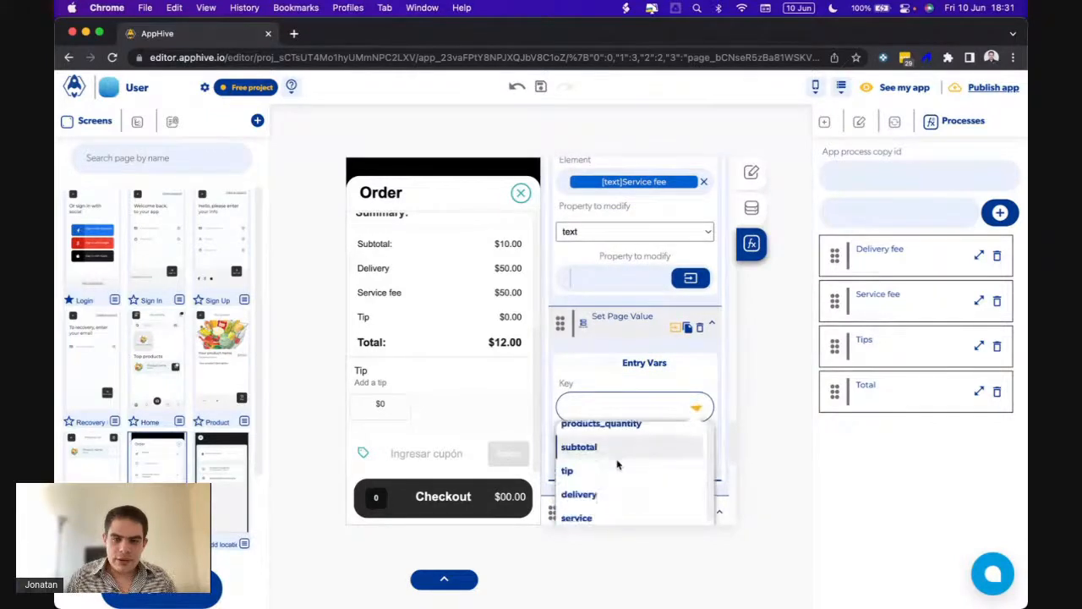
click(578, 517)
click(689, 452)
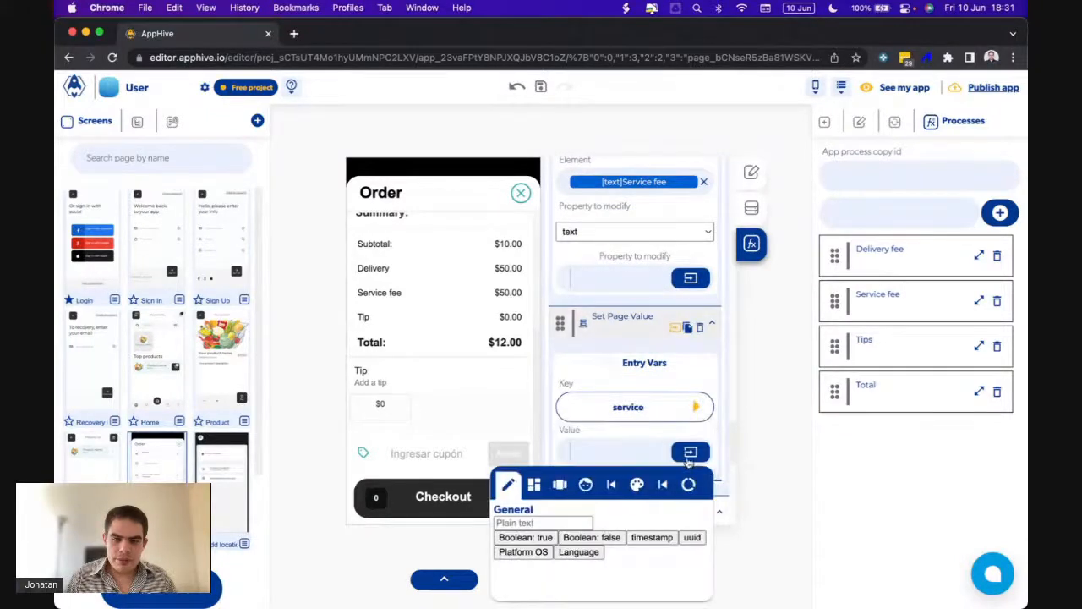
click(669, 484)
click(607, 548)
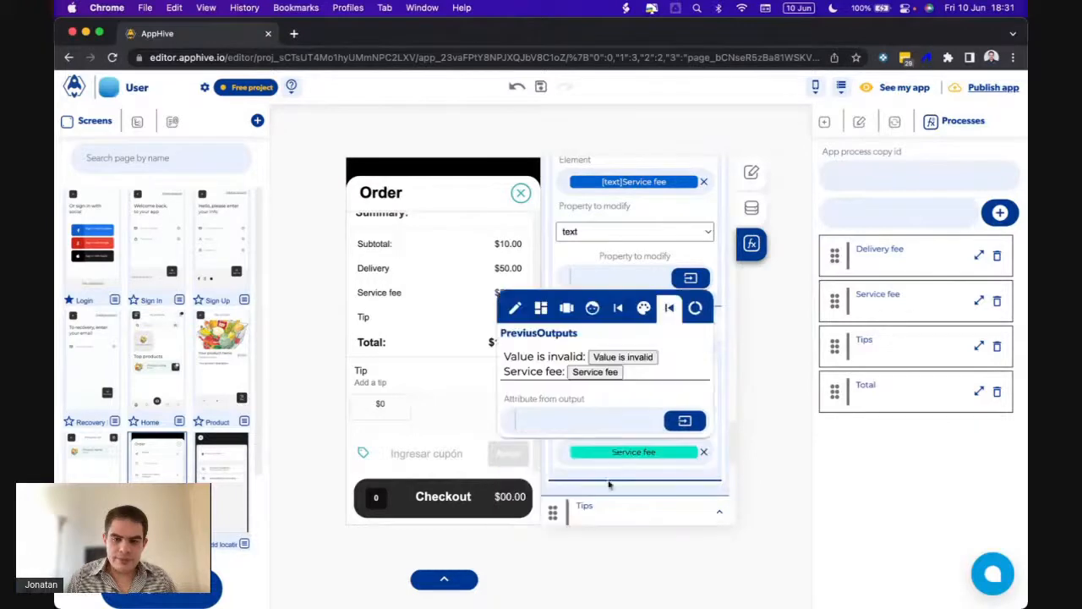
click(615, 452)
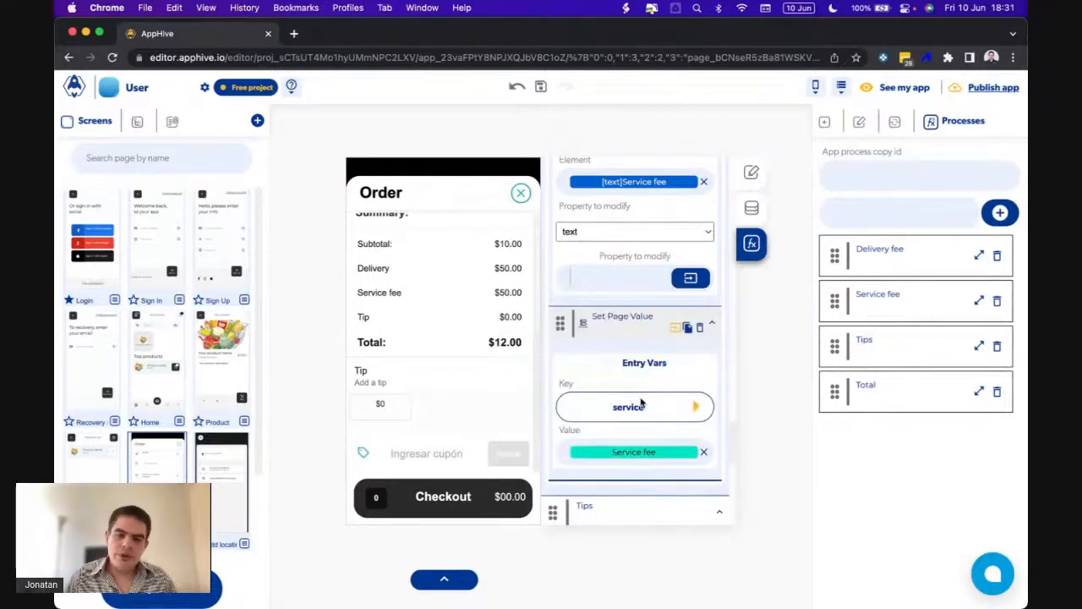
Set the Delivery entry variable of the Total process to the page data delivery
scroll(630, 398, down, 10)
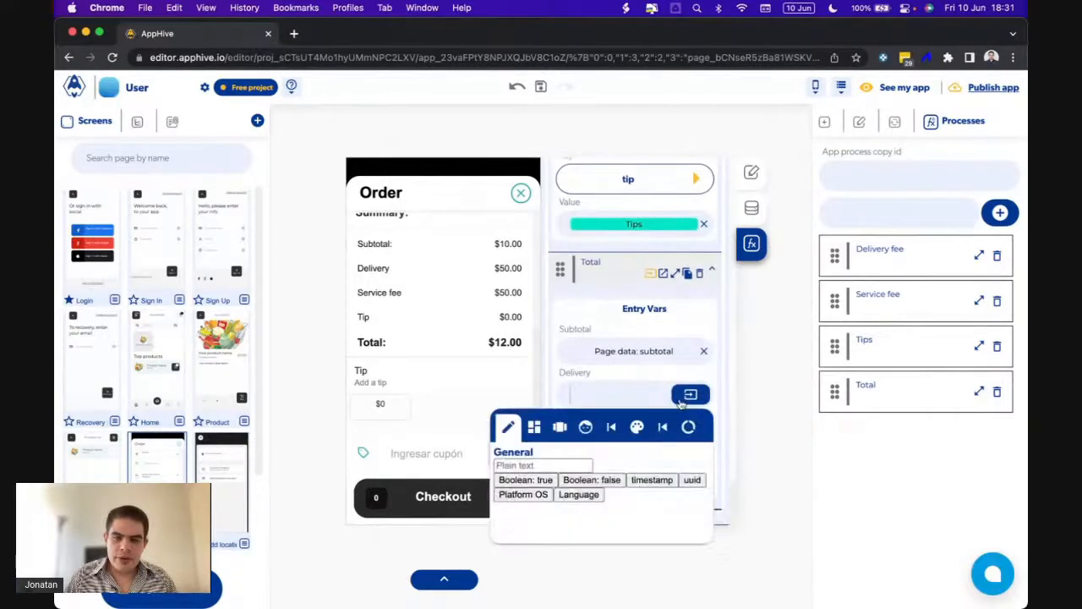
click(683, 397)
click(692, 427)
click(618, 481)
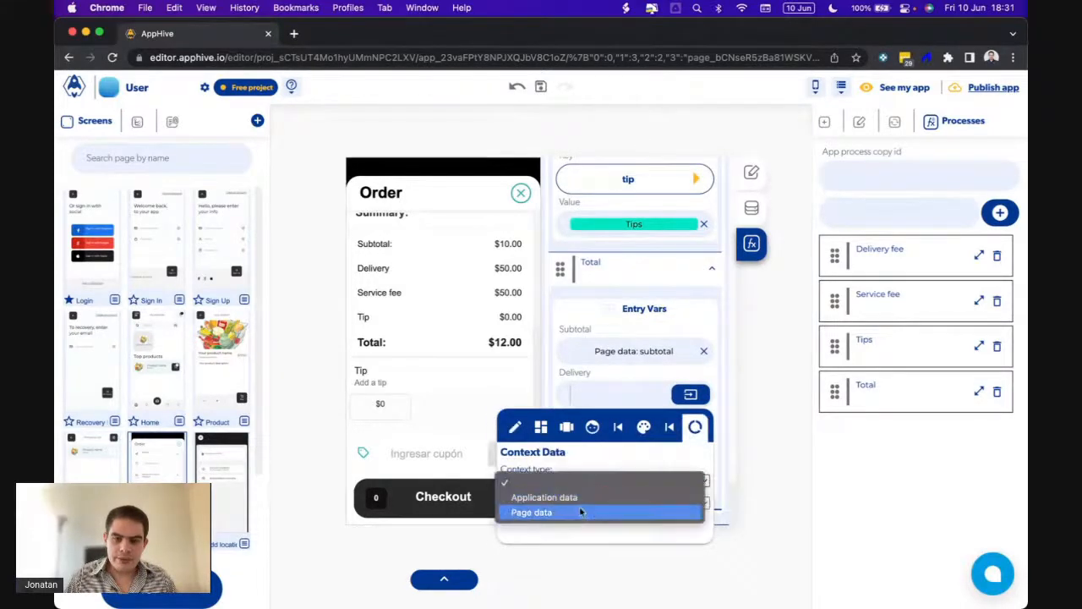
click(580, 512)
click(577, 503)
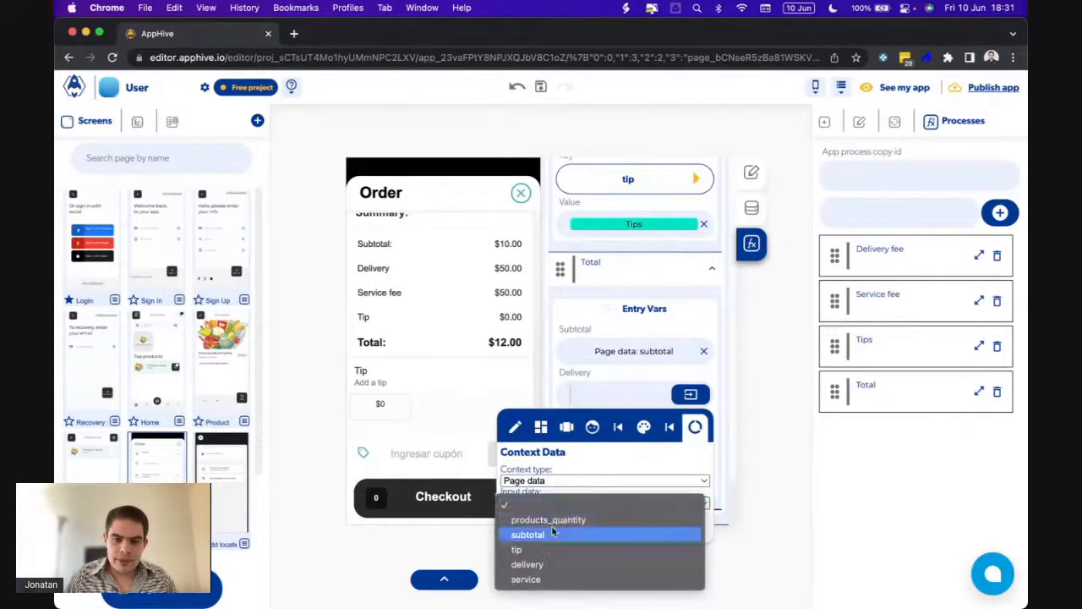
click(529, 565)
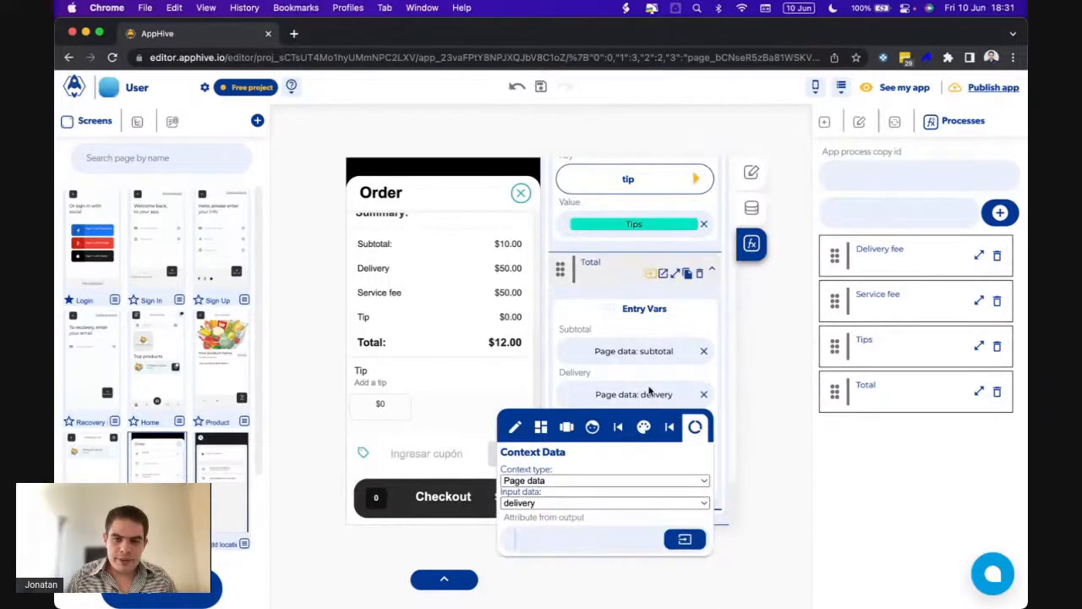
Set the Service entry variable of the Total process to the page data service
click(687, 440)
click(694, 470)
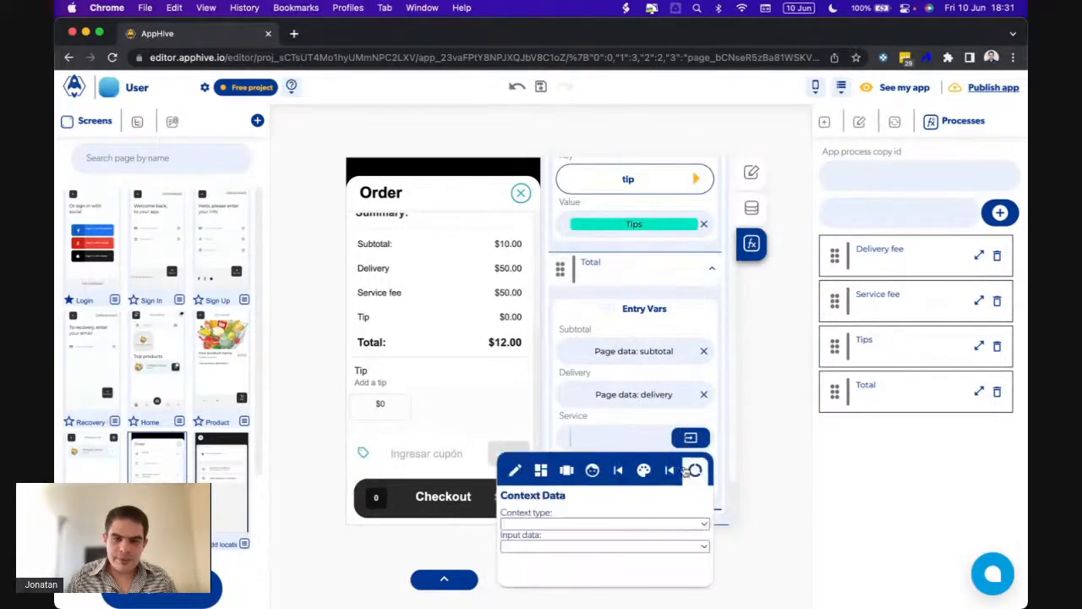
click(597, 526)
click(542, 556)
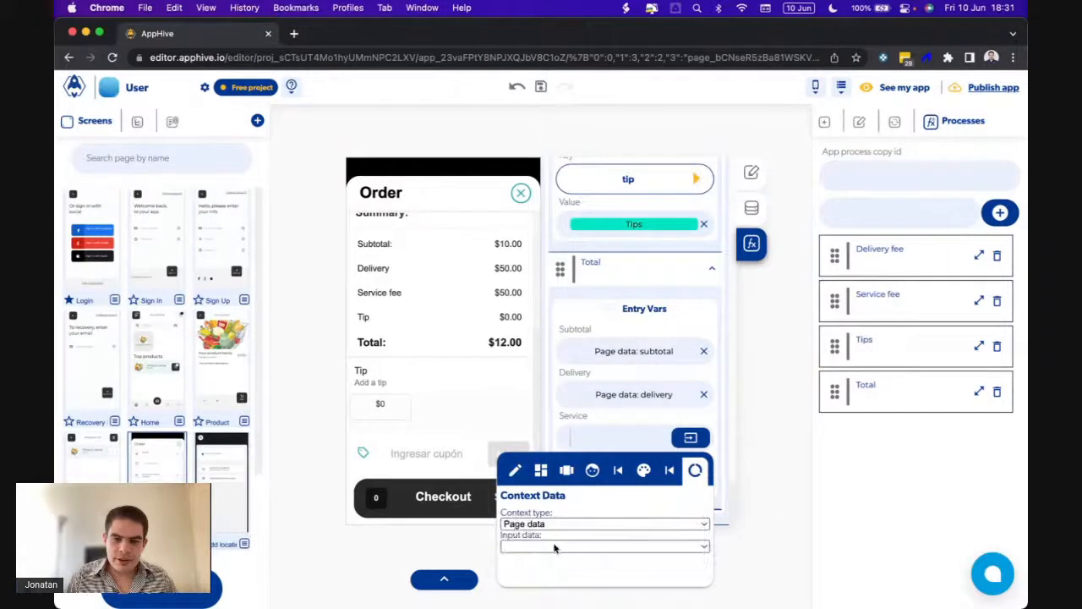
click(558, 546)
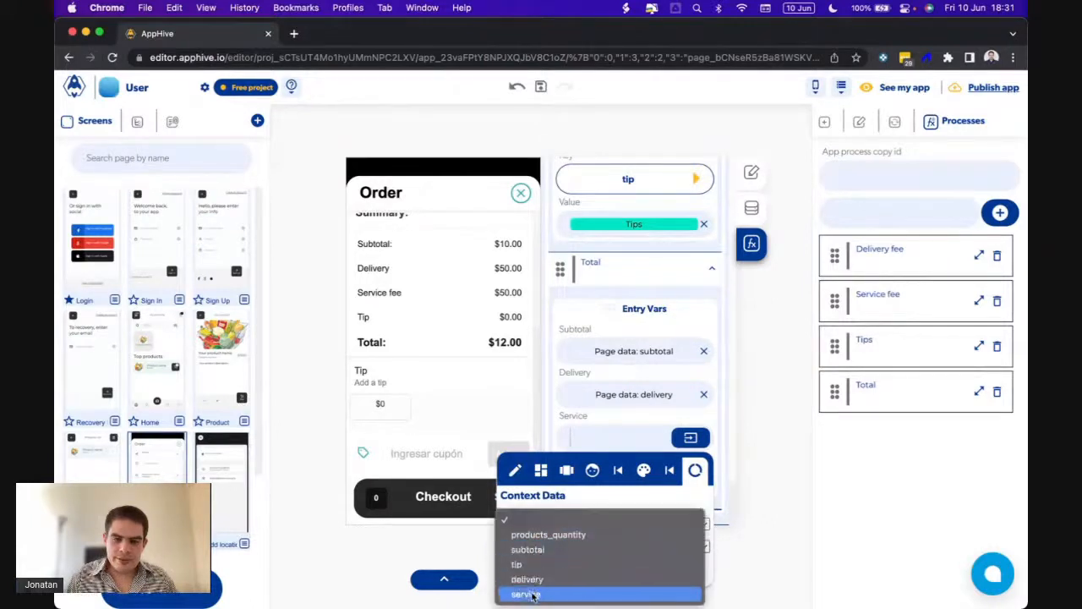
click(529, 589)
click(619, 413)
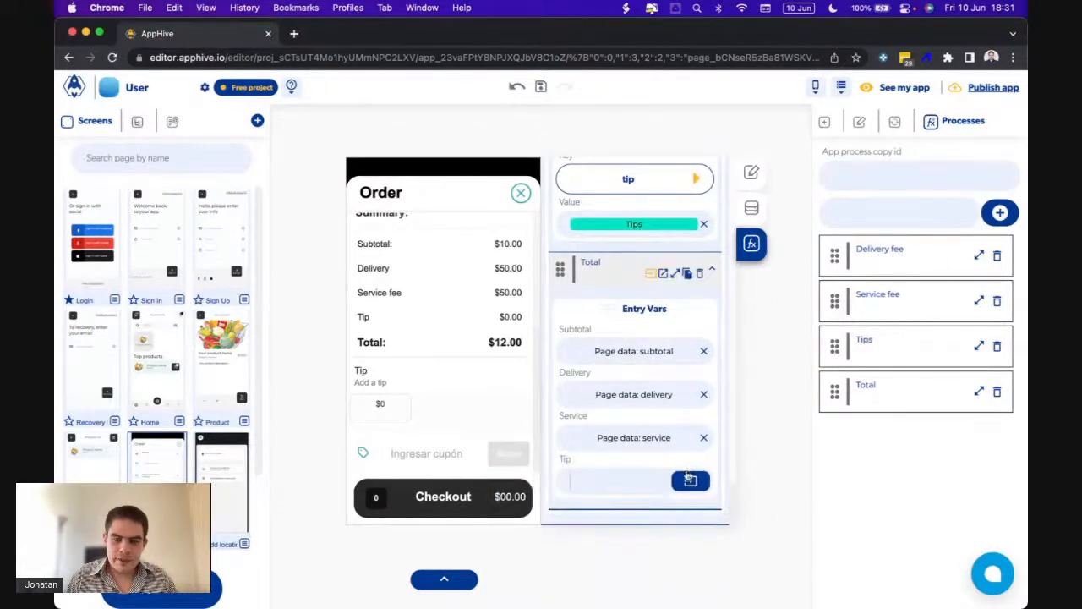
Set the Tip entry variable of the Total process to the page data tip
click(686, 480)
click(694, 350)
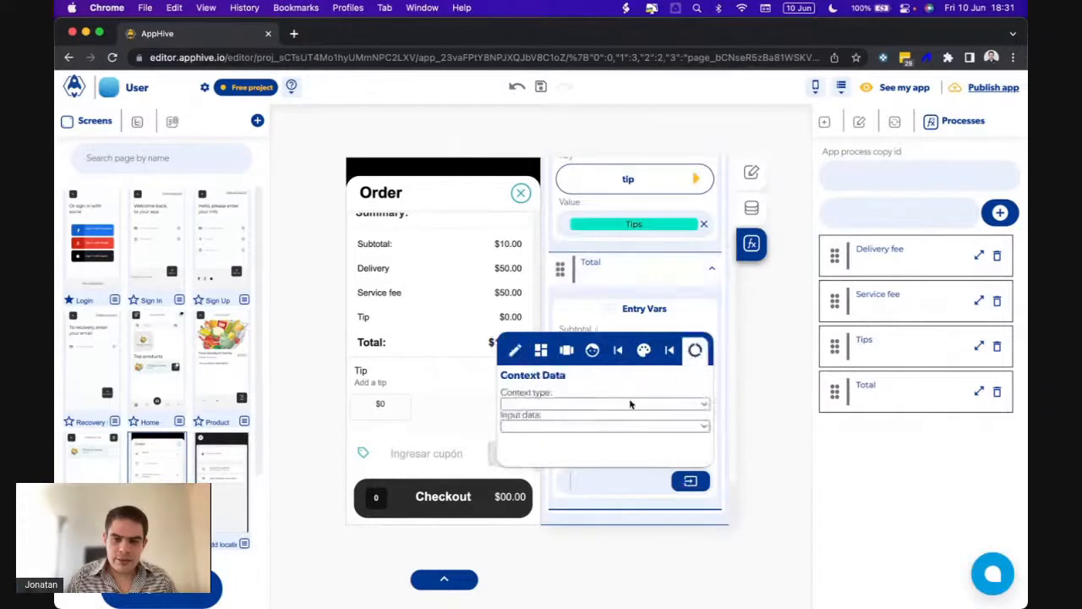
click(627, 404)
click(581, 435)
click(575, 427)
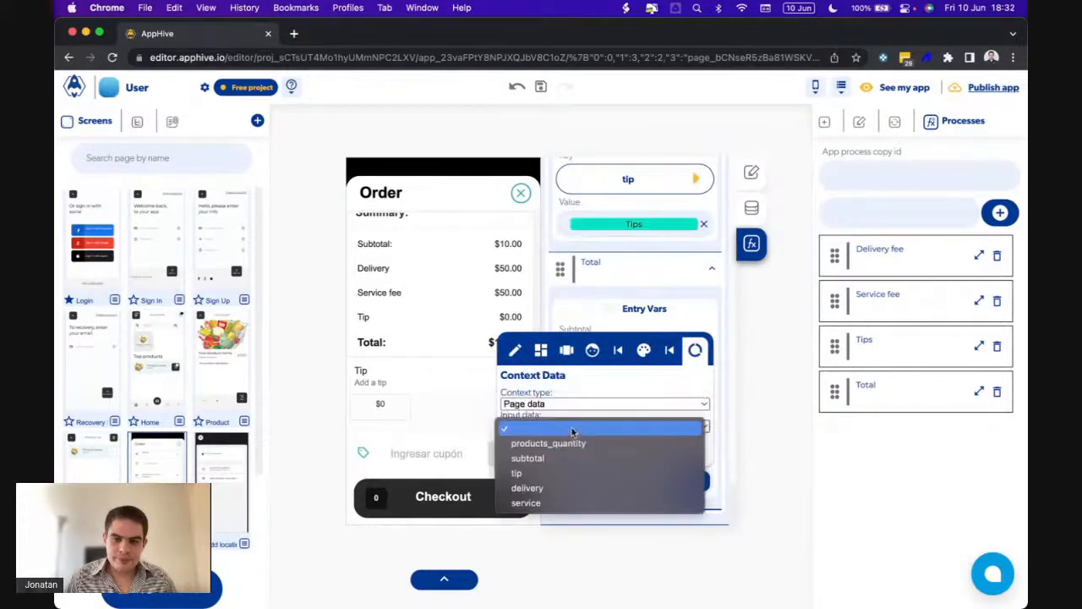
click(542, 475)
click(653, 298)
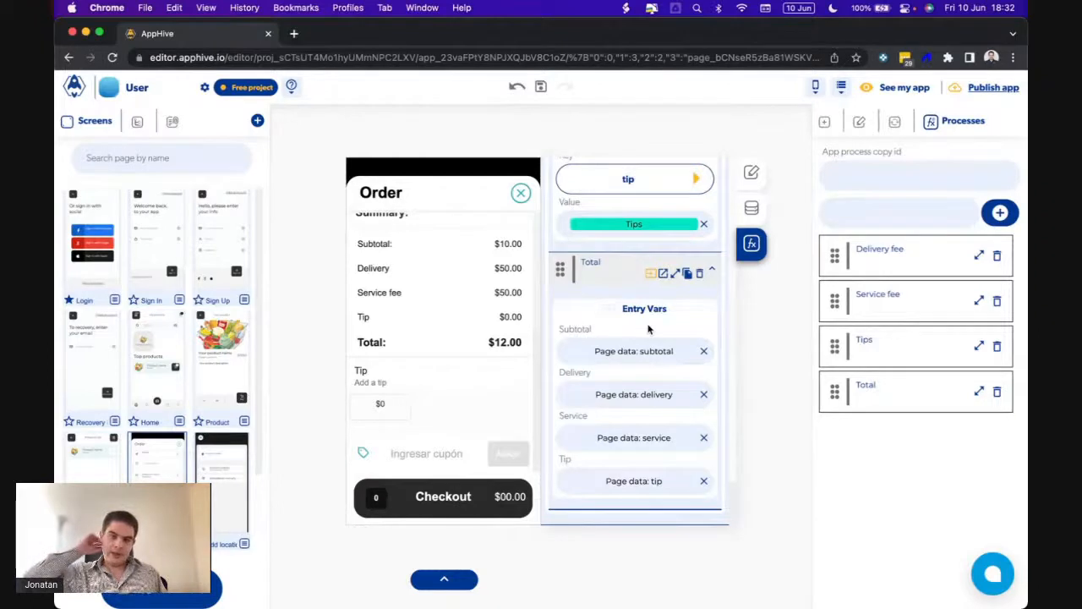
Open the Total process for editing and add a Modify control process to its onTriggered event
click(663, 274)
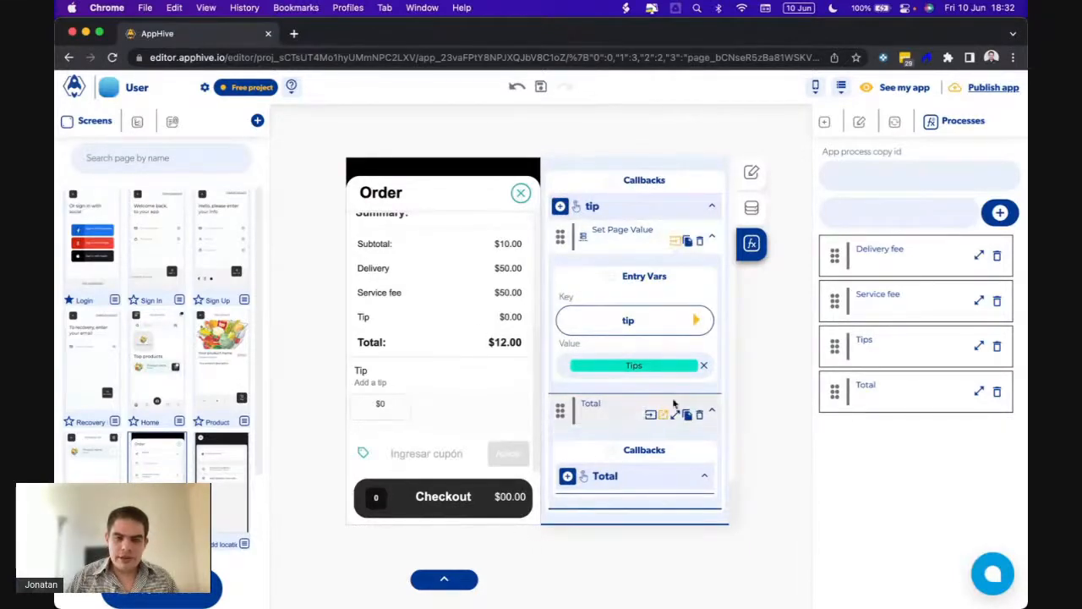
click(652, 417)
click(676, 412)
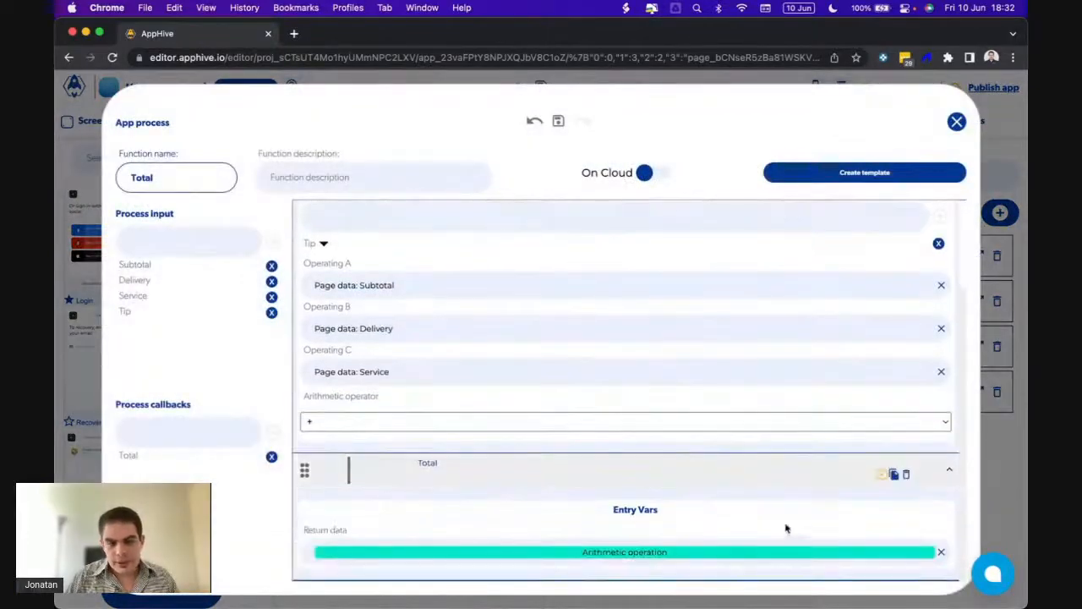
scroll(906, 479, up, 3)
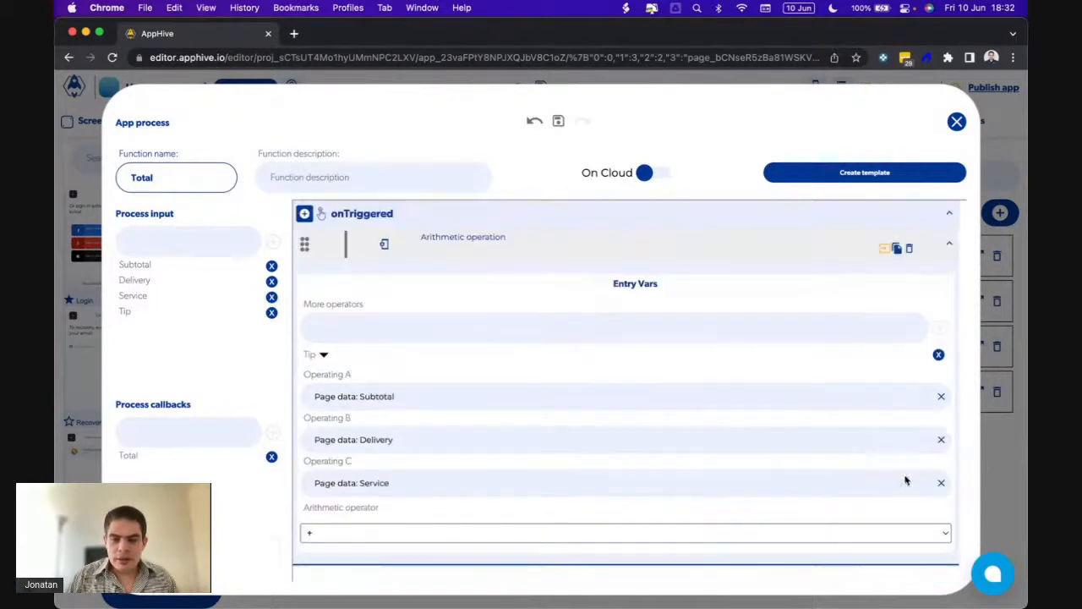
mouse_move(322, 214)
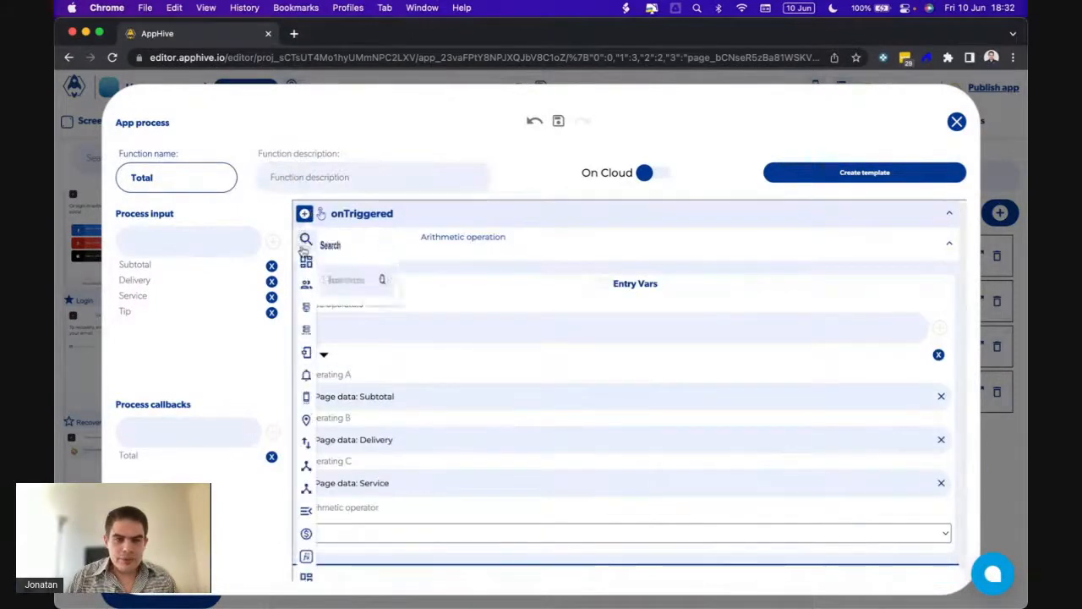
mouse_move(307, 263)
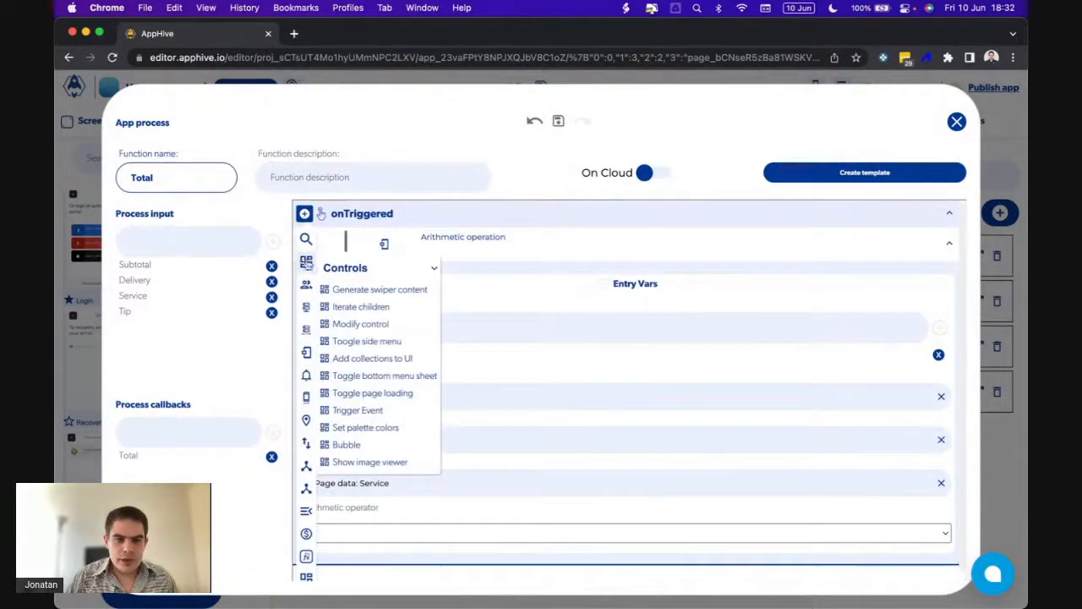
click(366, 326)
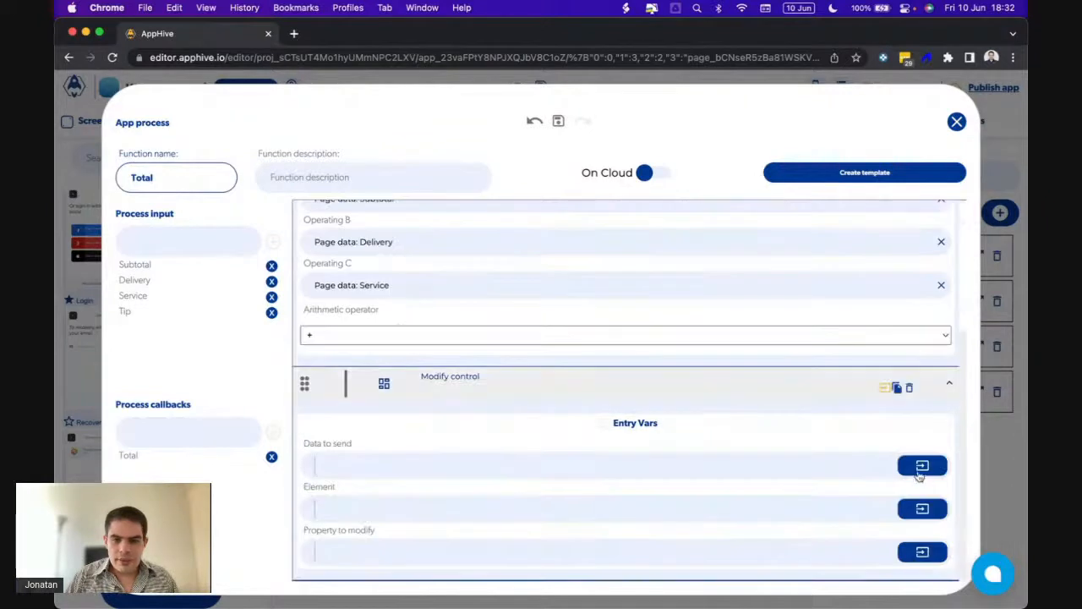
Make the Modify control send the Arithmetic operation output to the text property of the first Total text element
click(920, 471)
click(901, 340)
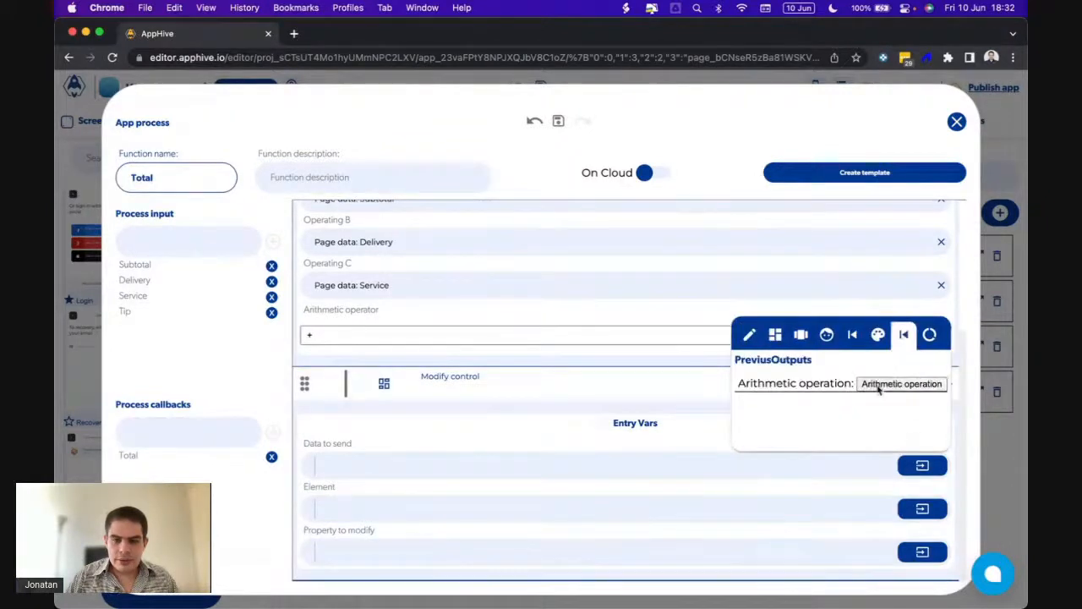
drag(880, 387, 904, 466)
click(921, 507)
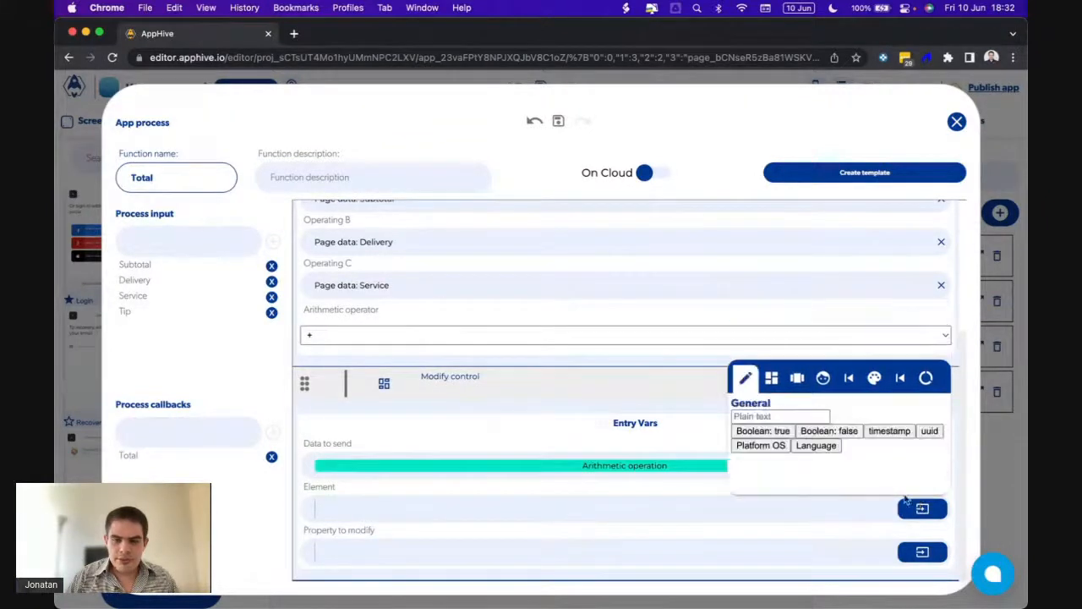
click(778, 380)
click(771, 426)
text(tot)
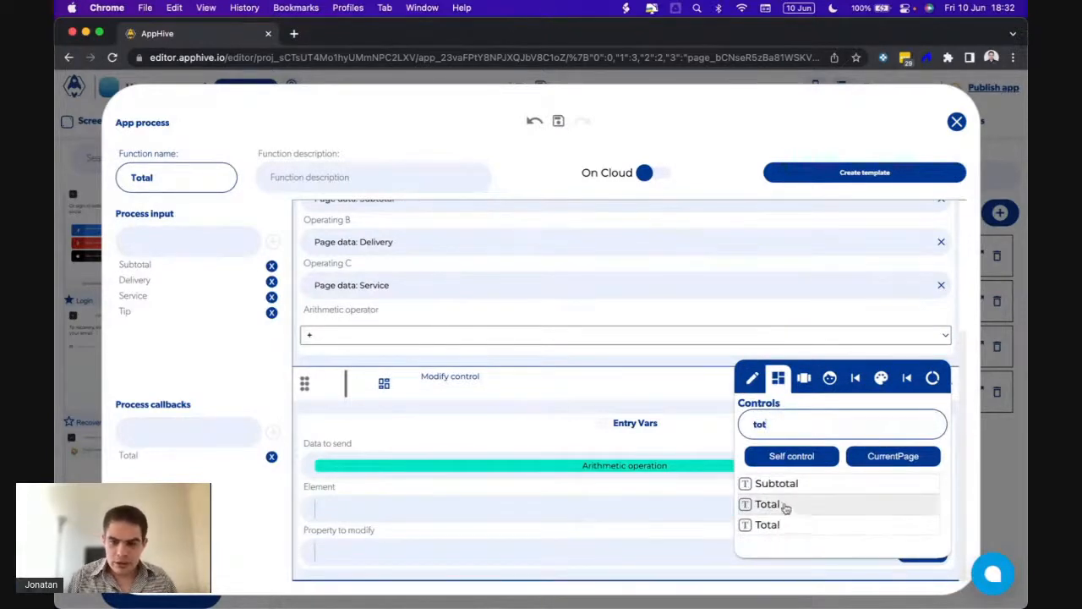
click(785, 506)
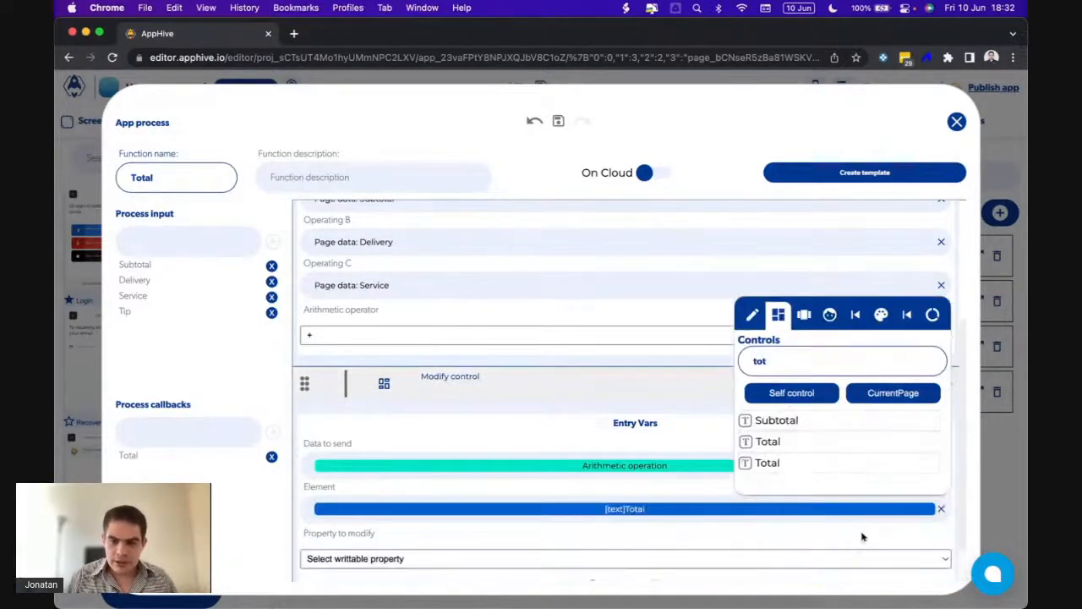
click(820, 559)
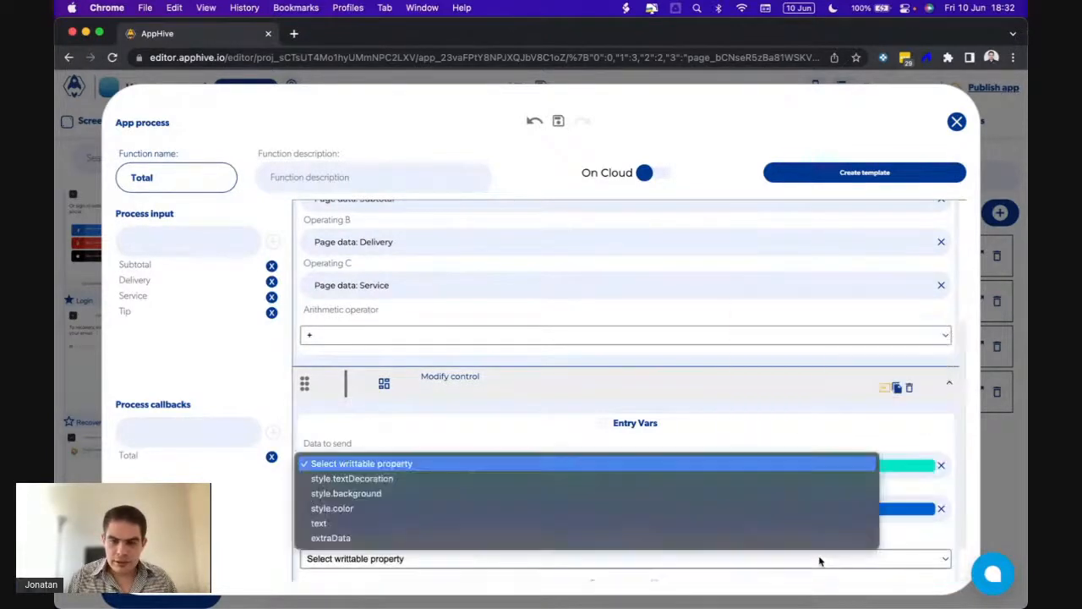
click(751, 524)
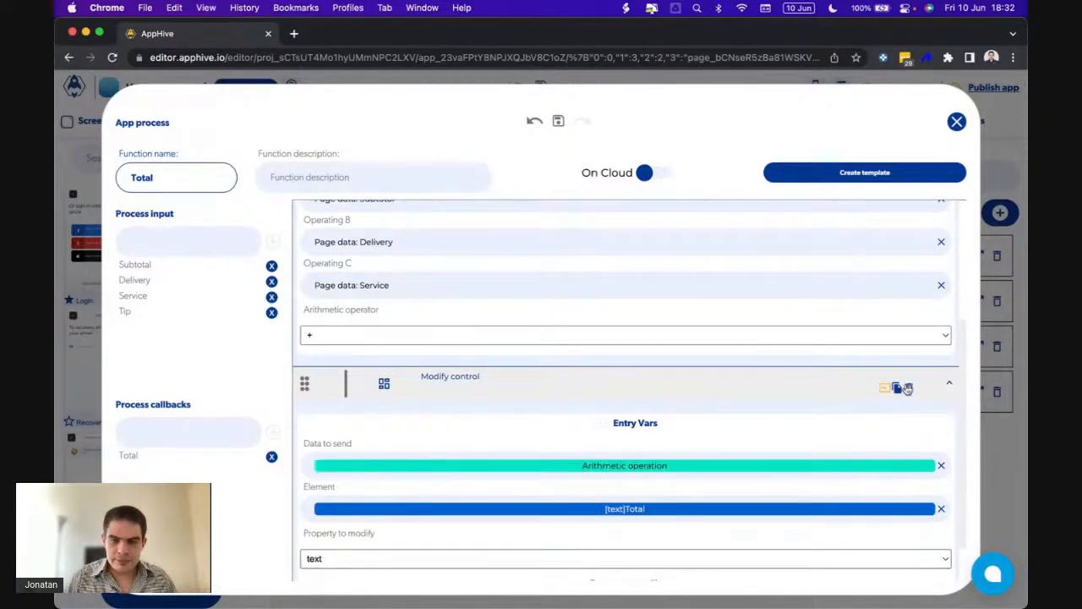
Duplicate the Modify control process and point the copy at the text property of the second Total text element
scroll(848, 445, down, 2)
click(337, 562)
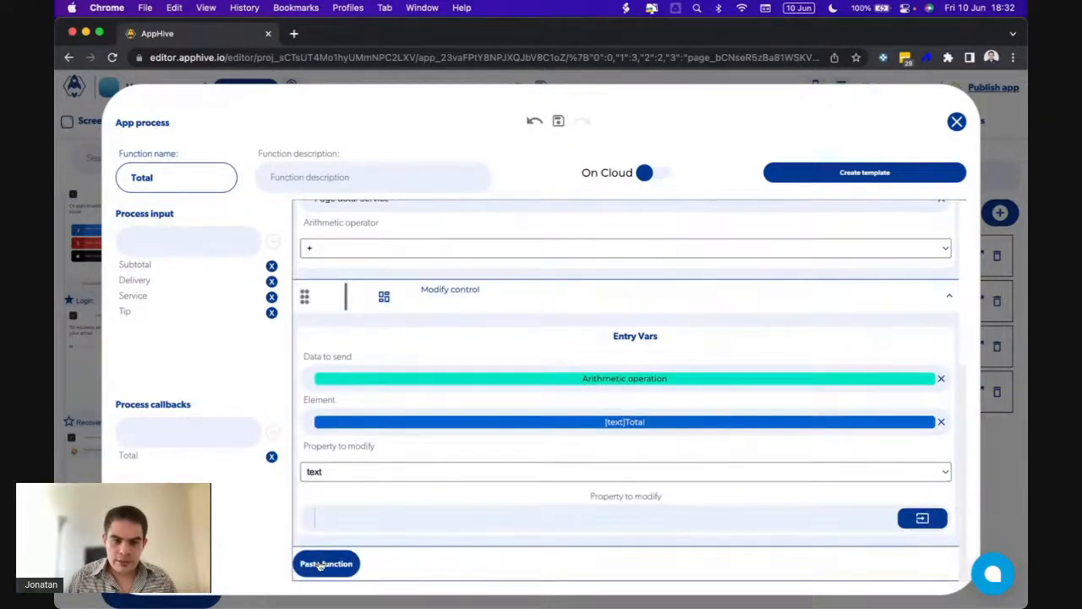
scroll(439, 542, down, 4)
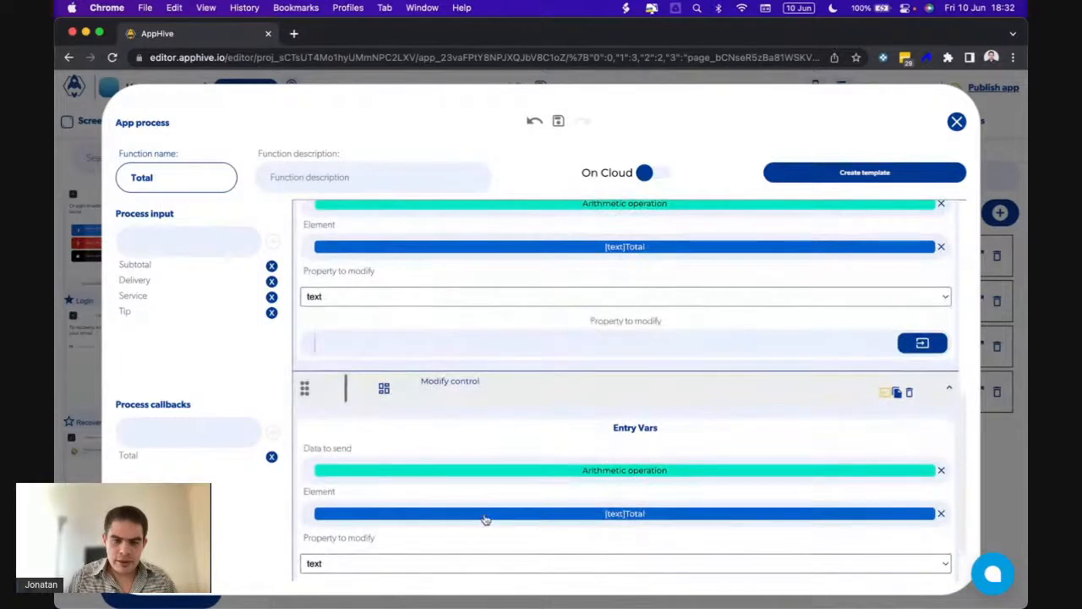
click(804, 347)
click(774, 383)
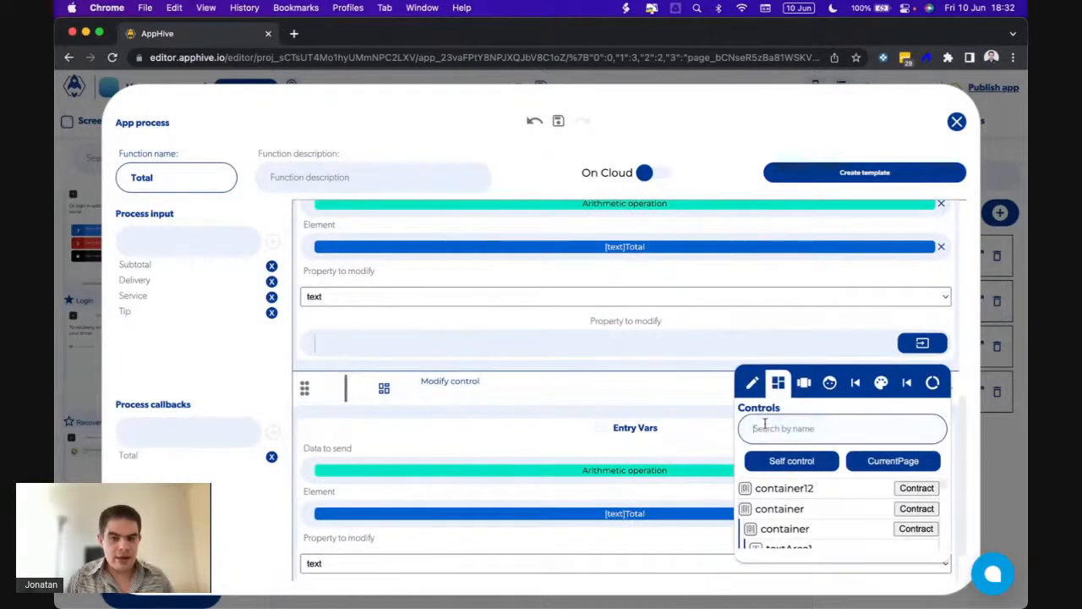
click(765, 428)
text(tot)
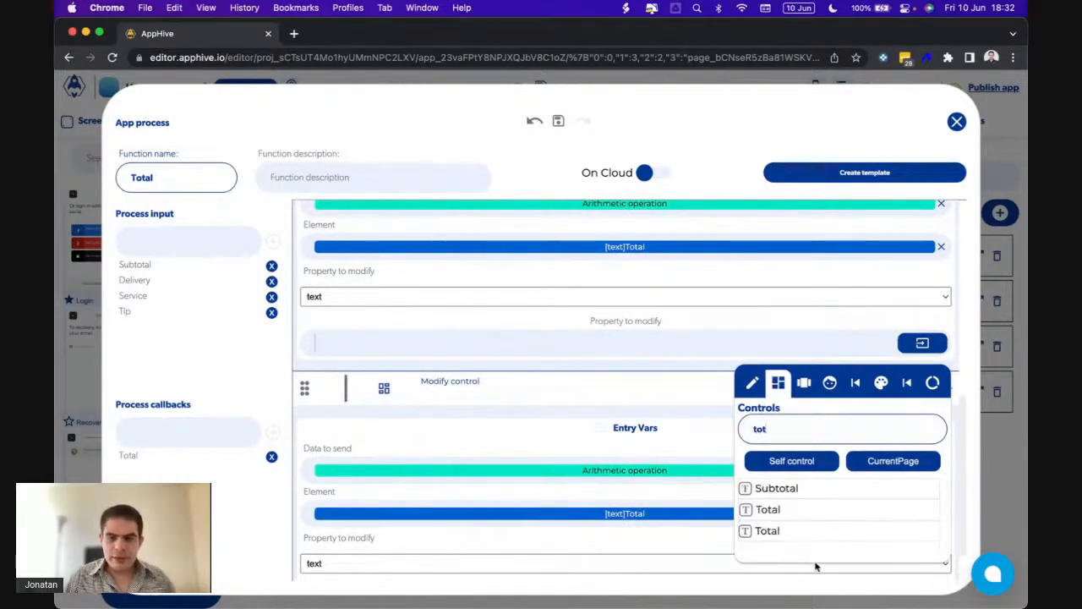
click(799, 533)
click(623, 560)
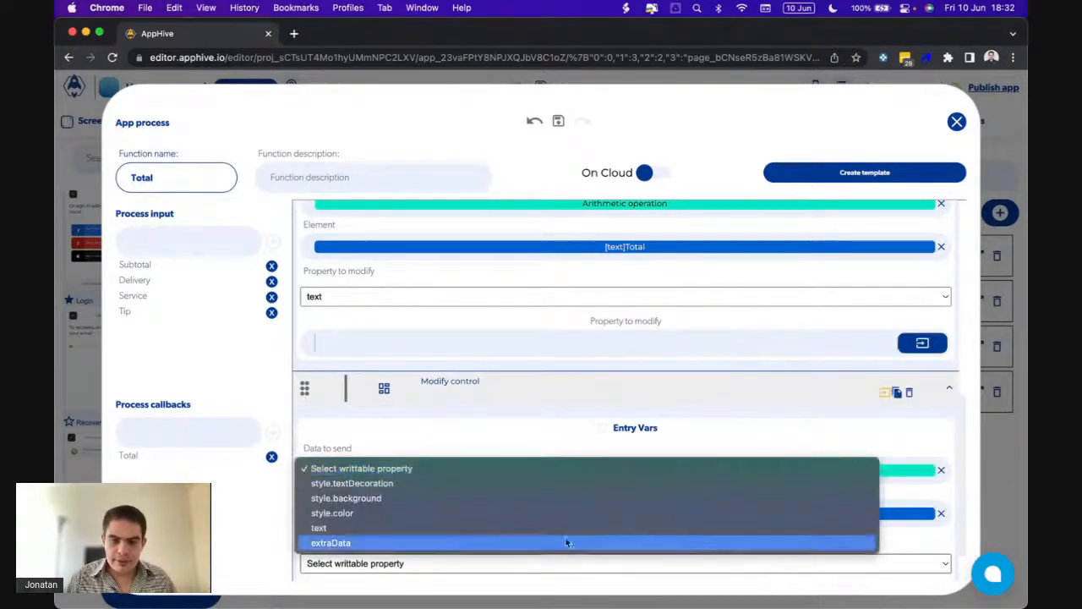
click(563, 529)
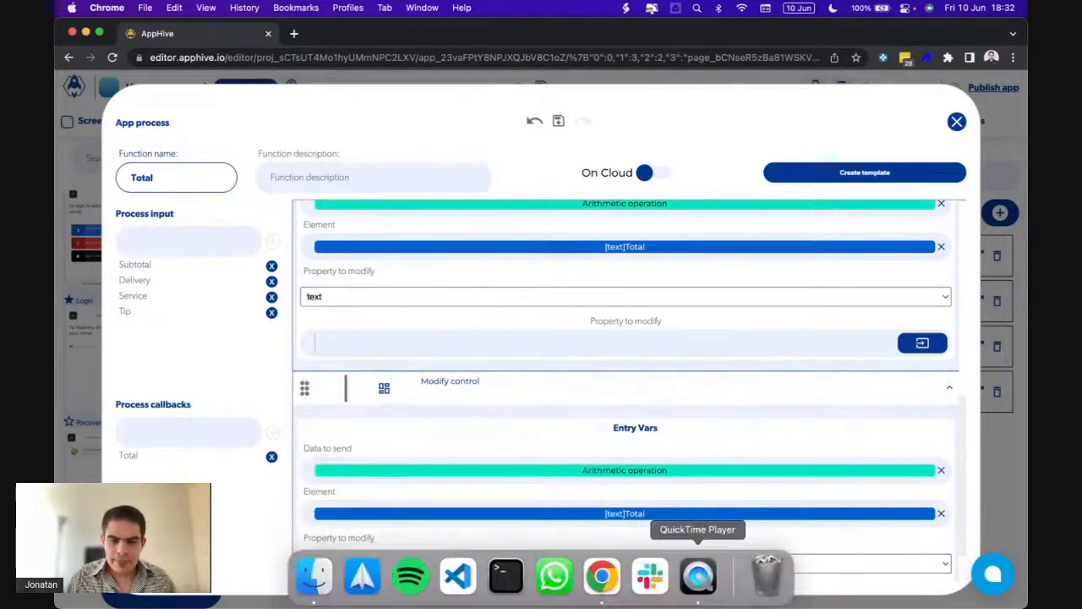
Close the Total process editor and check the Order screen's summary in the QuickTime Player phone preview
click(699, 573)
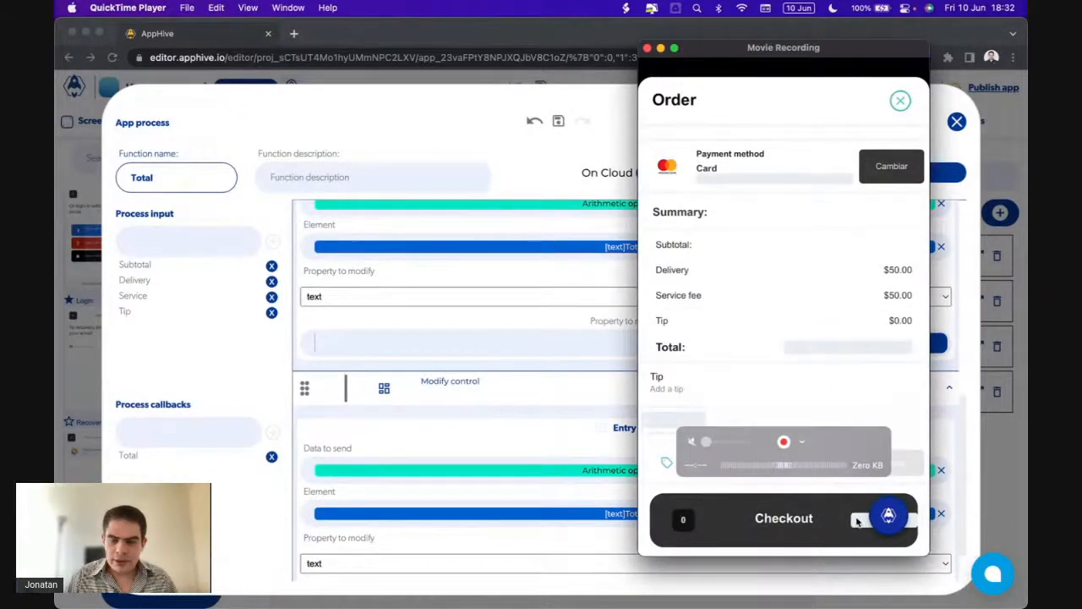
click(502, 484)
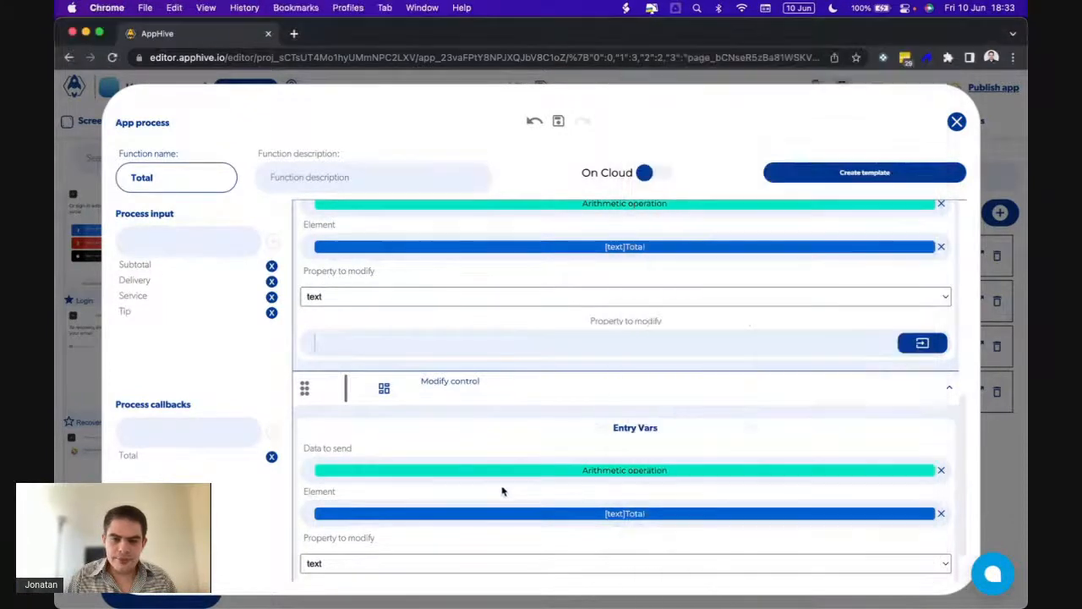
click(955, 123)
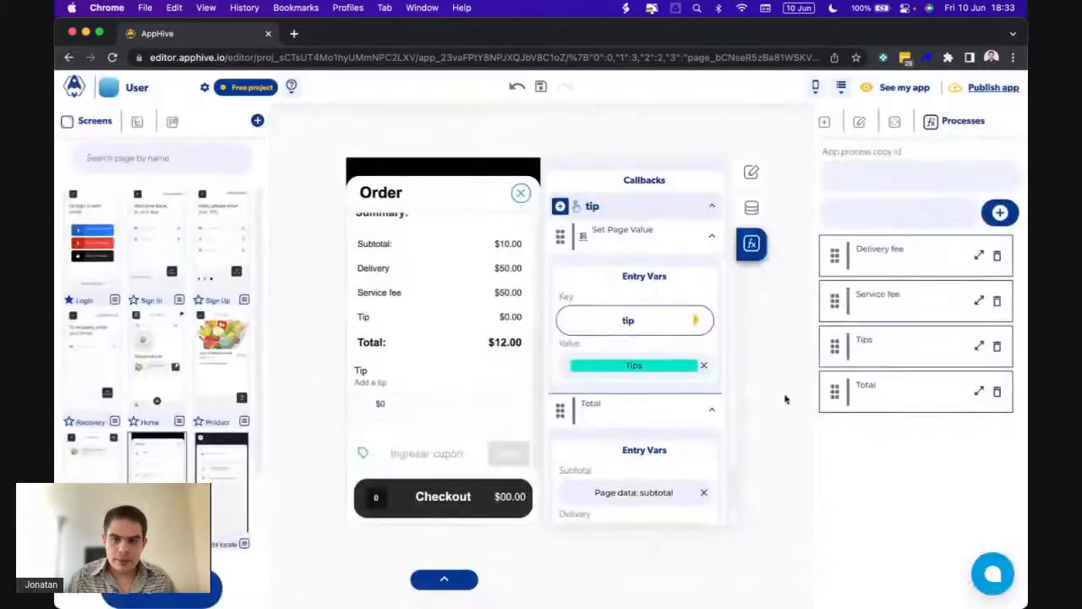
click(701, 575)
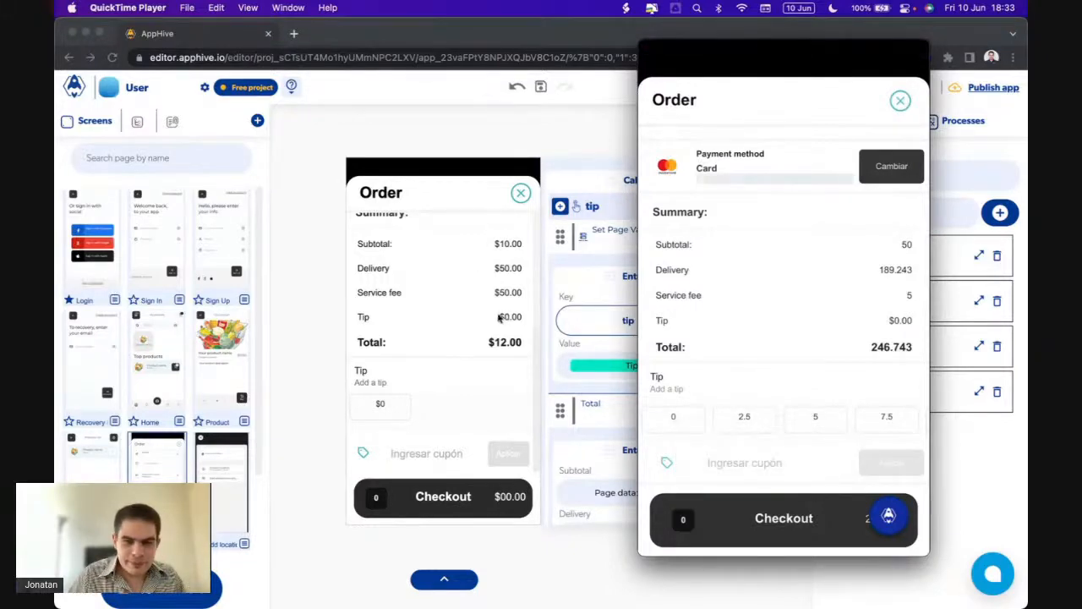
Open the Tips process for editing and bring up the list item functions of the $0 tip item in its list instructions
click(535, 404)
scroll(659, 302, up, 3)
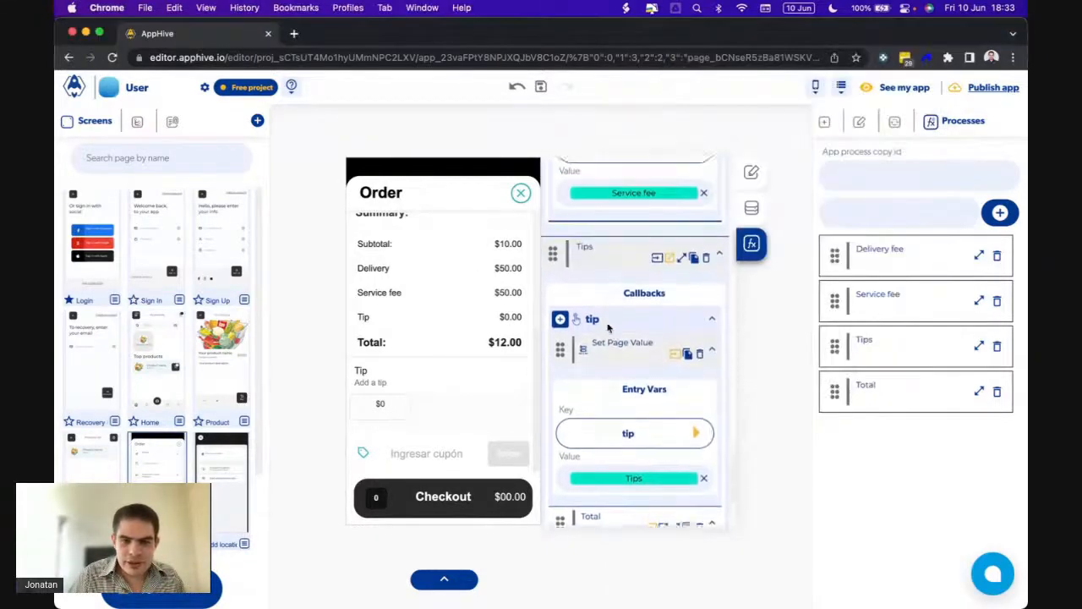
click(682, 277)
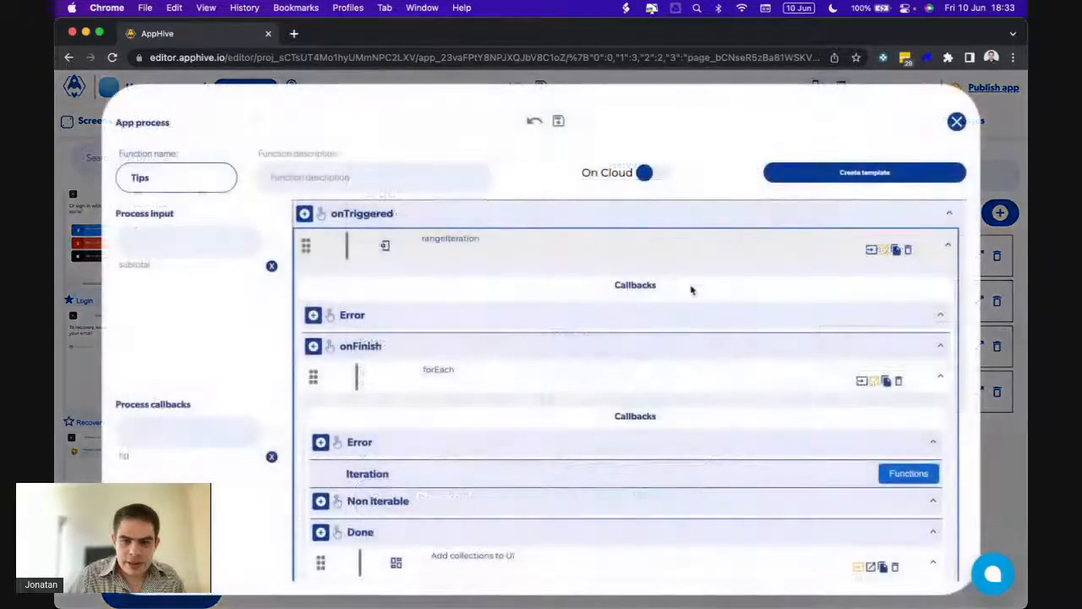
scroll(747, 387, down, 8)
click(626, 409)
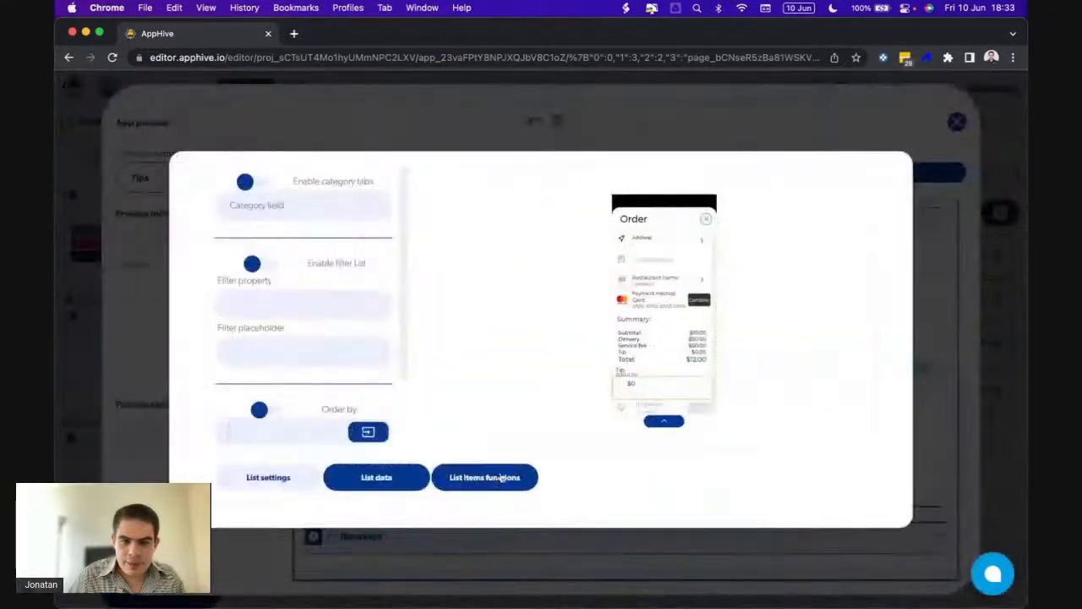
click(651, 304)
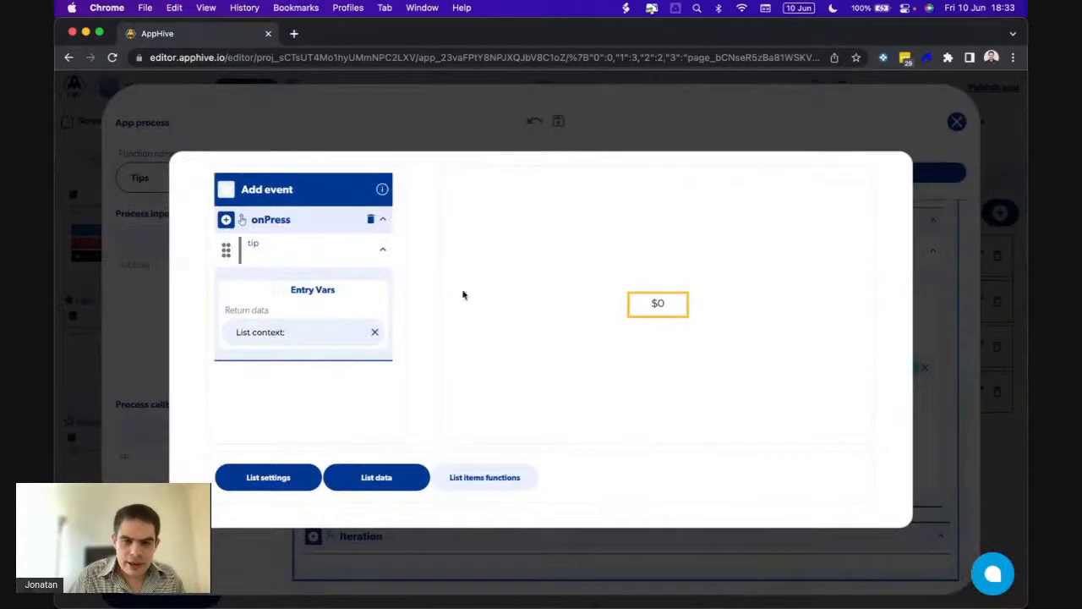
Add a Modify control process to the tip item's onPress event and set its data to send to the list context
click(245, 265)
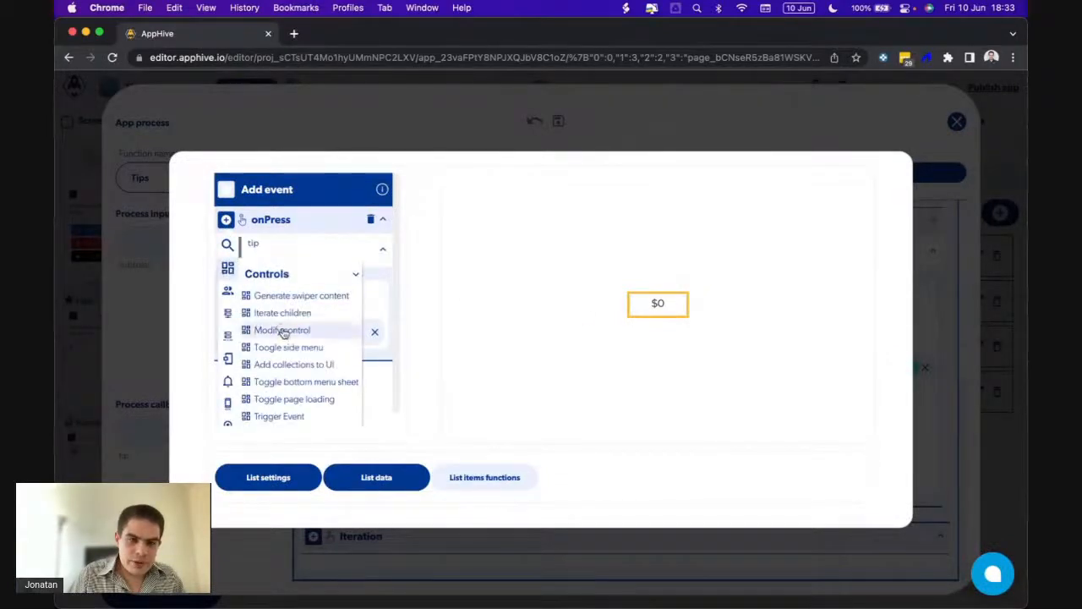
click(283, 331)
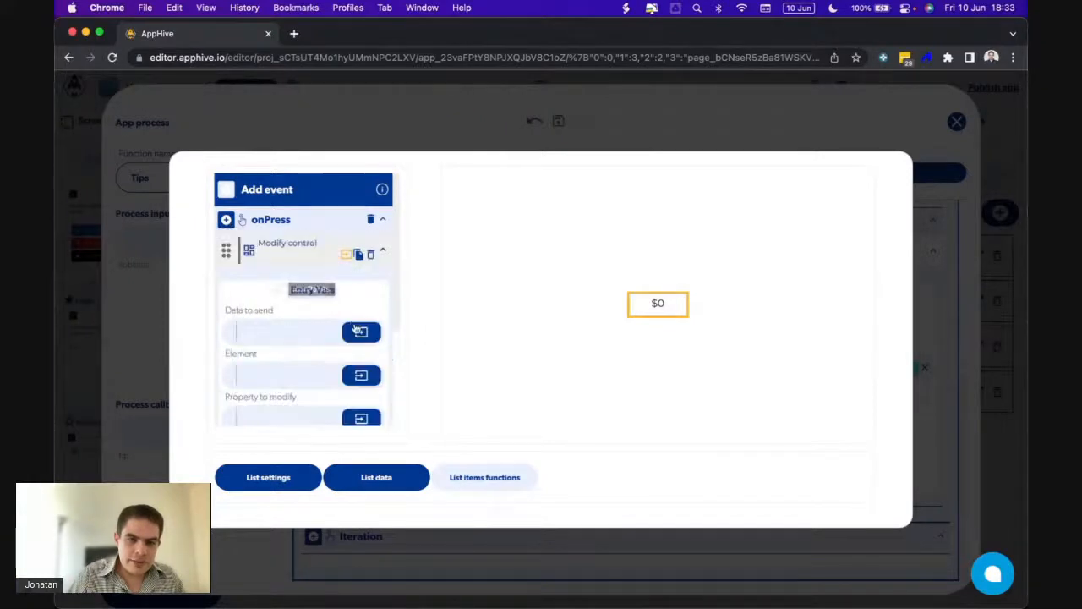
click(360, 331)
click(340, 364)
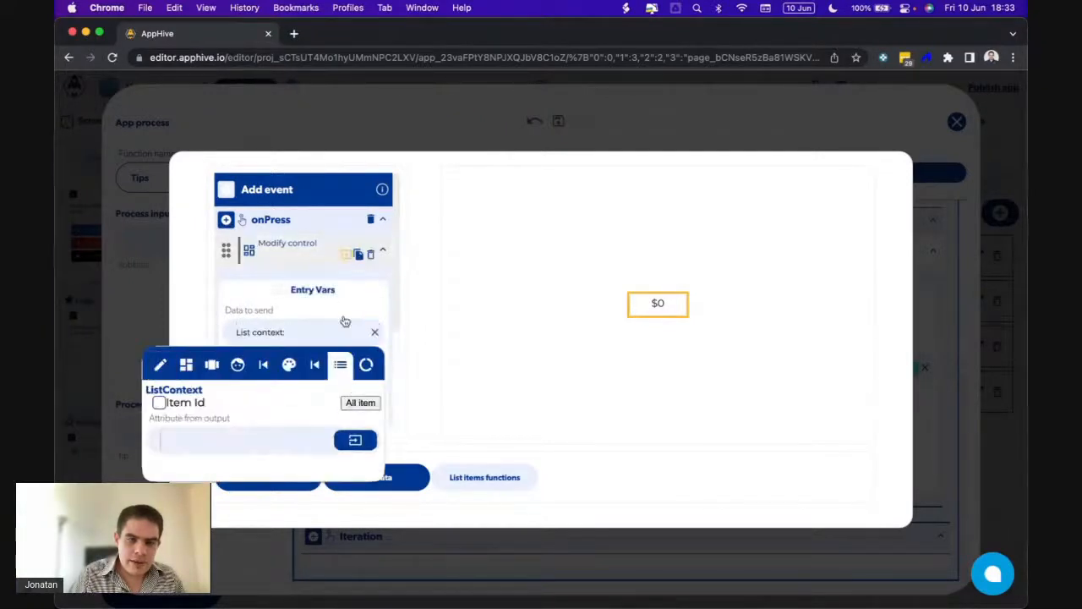
click(345, 322)
Target the Modify control process at the text property of the Tip text element
scroll(338, 297, down, 2)
click(358, 272)
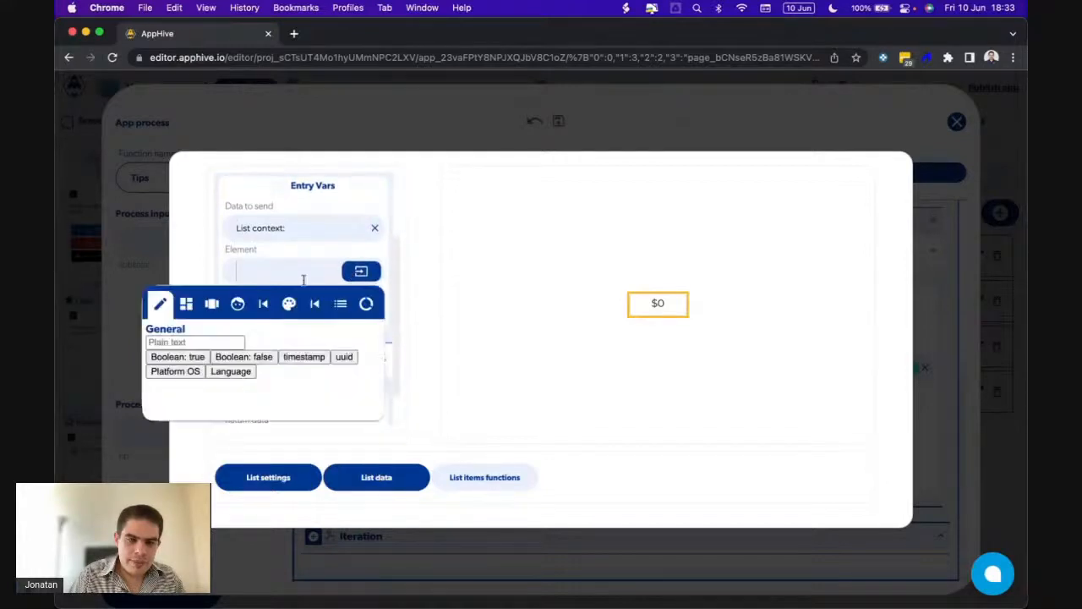
click(188, 305)
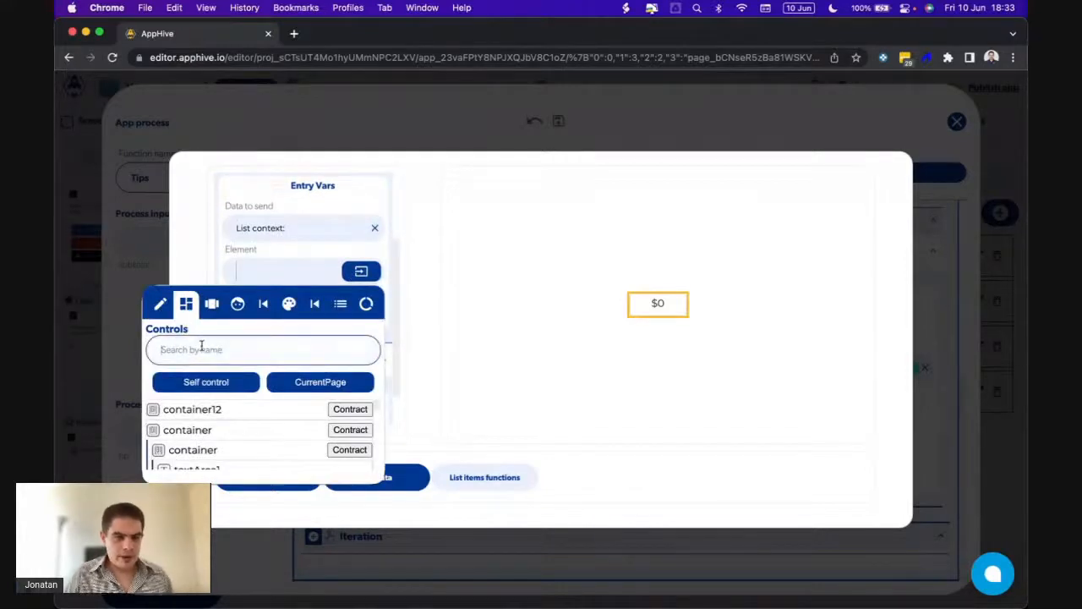
click(202, 347)
text(tip)
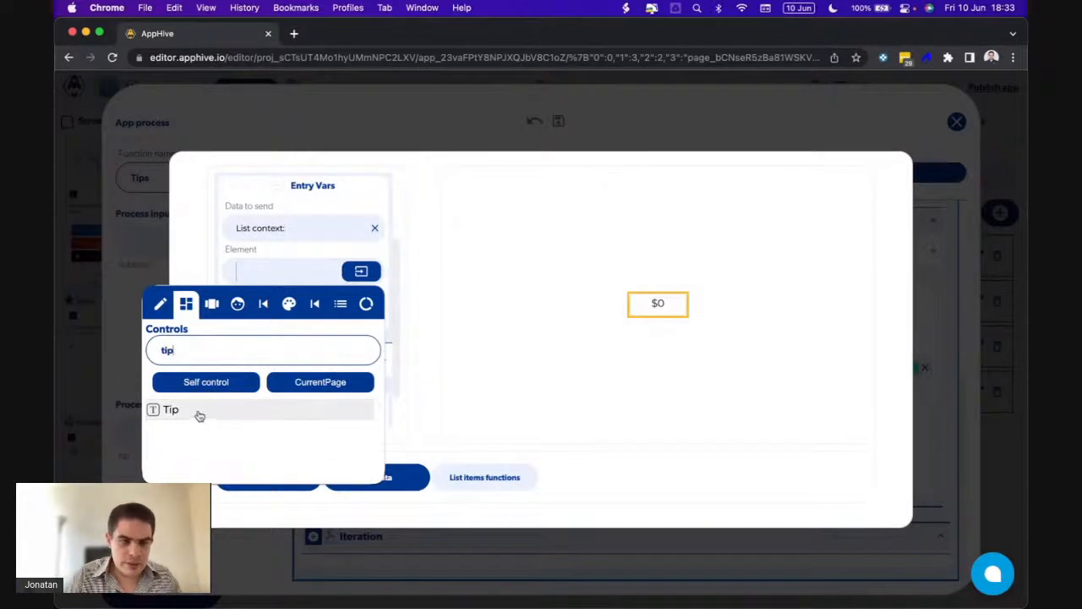
click(198, 411)
click(289, 320)
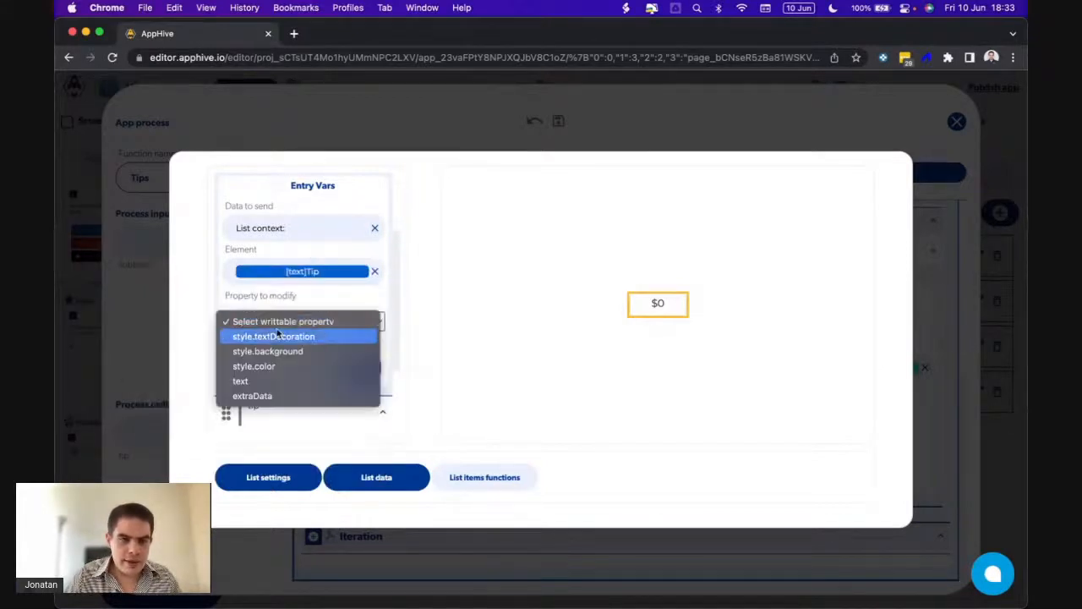
click(249, 380)
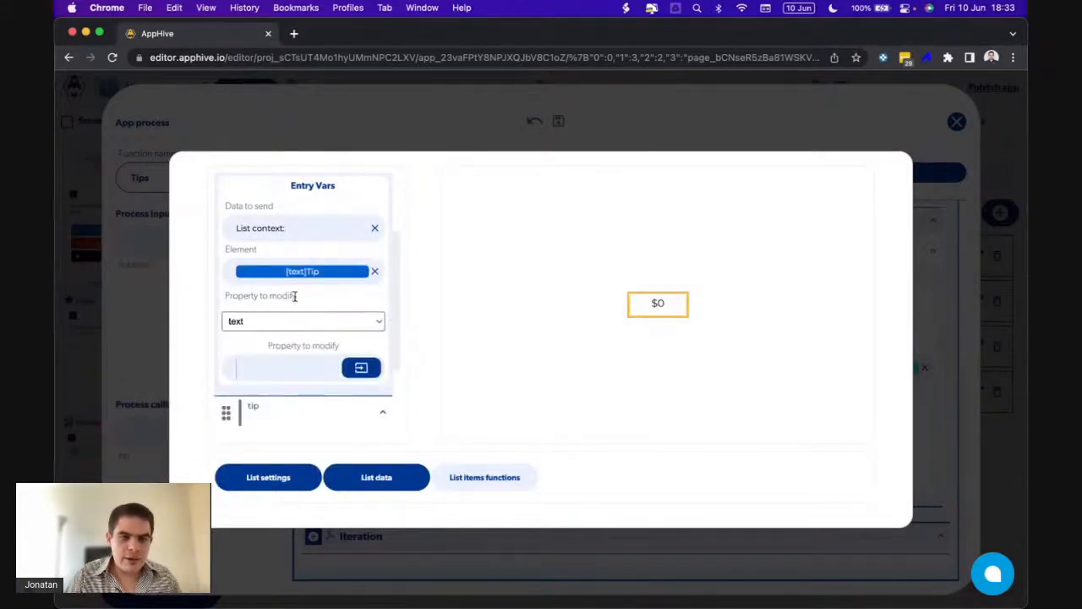
Test the tip options in the QuickTime Player phone preview, choosing the 7.5 tip, and return to the AppHive editor
click(699, 577)
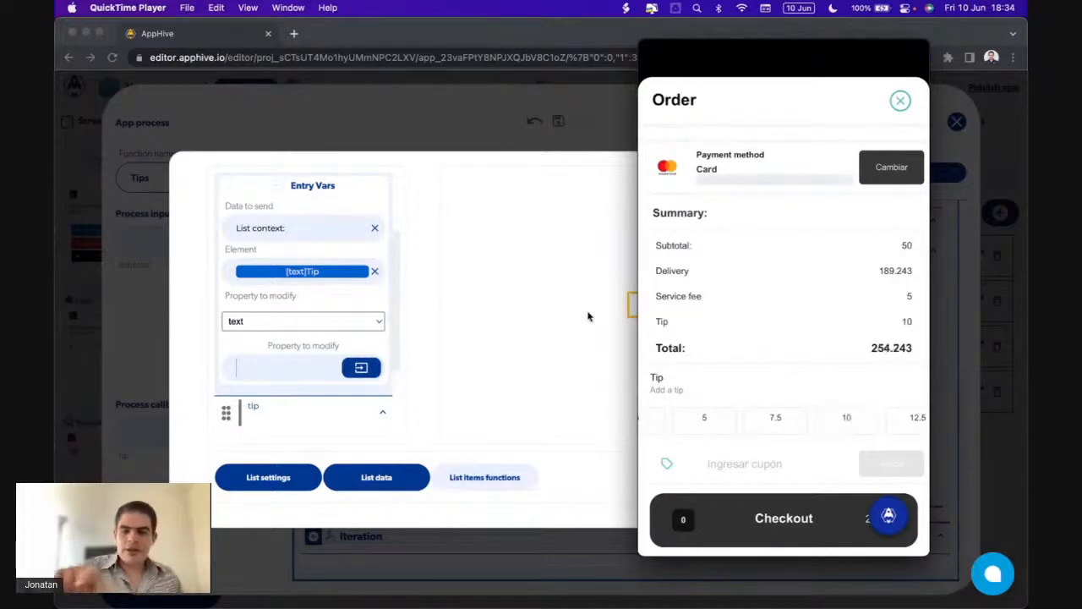
mouse_move(852, 344)
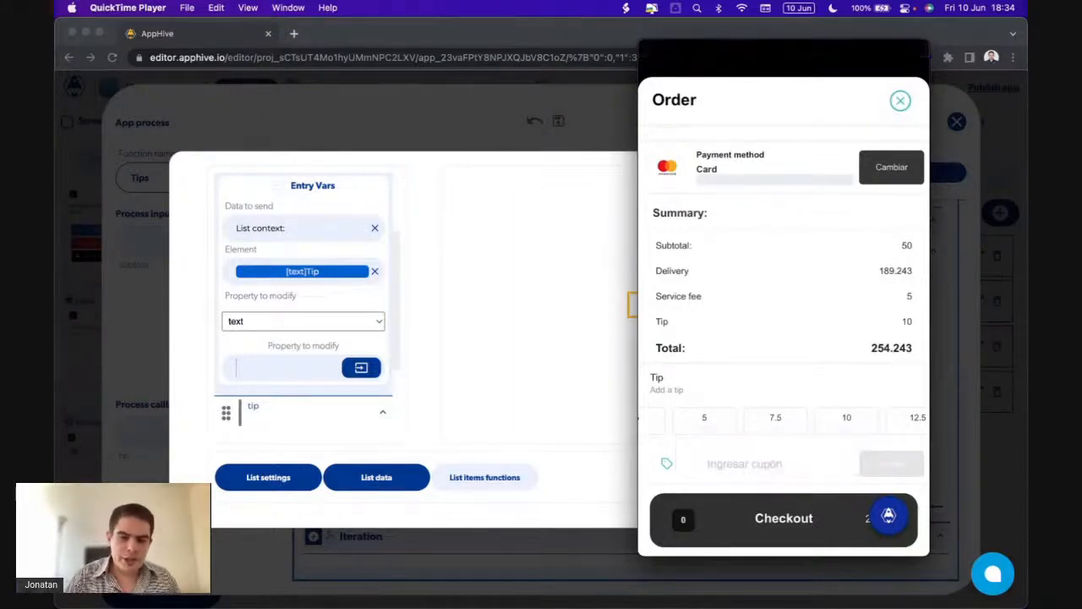
scroll(783, 417, right, 3)
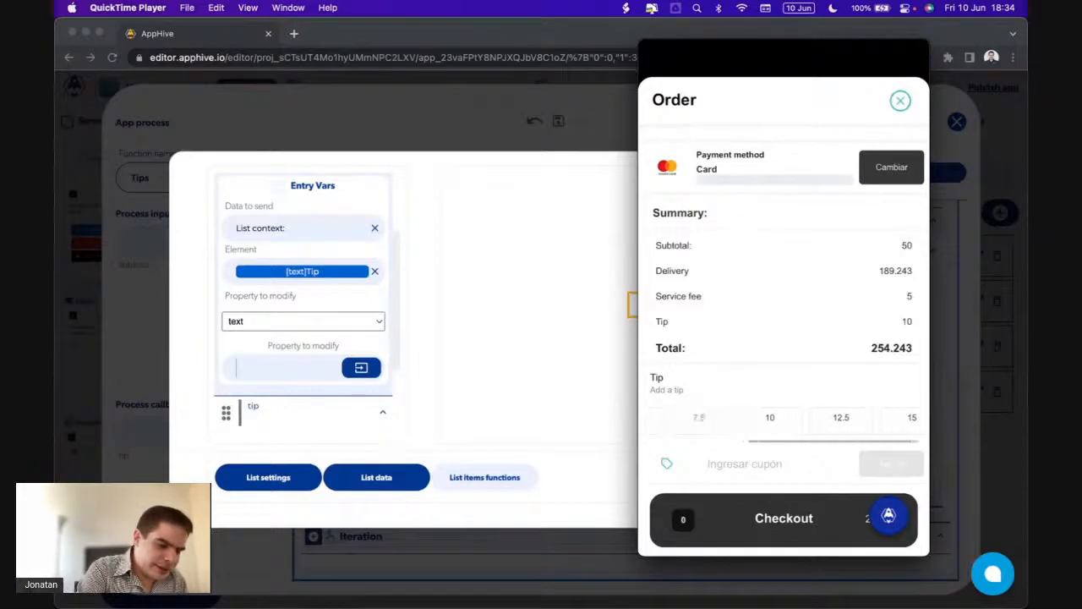
scroll(784, 417, left, 3)
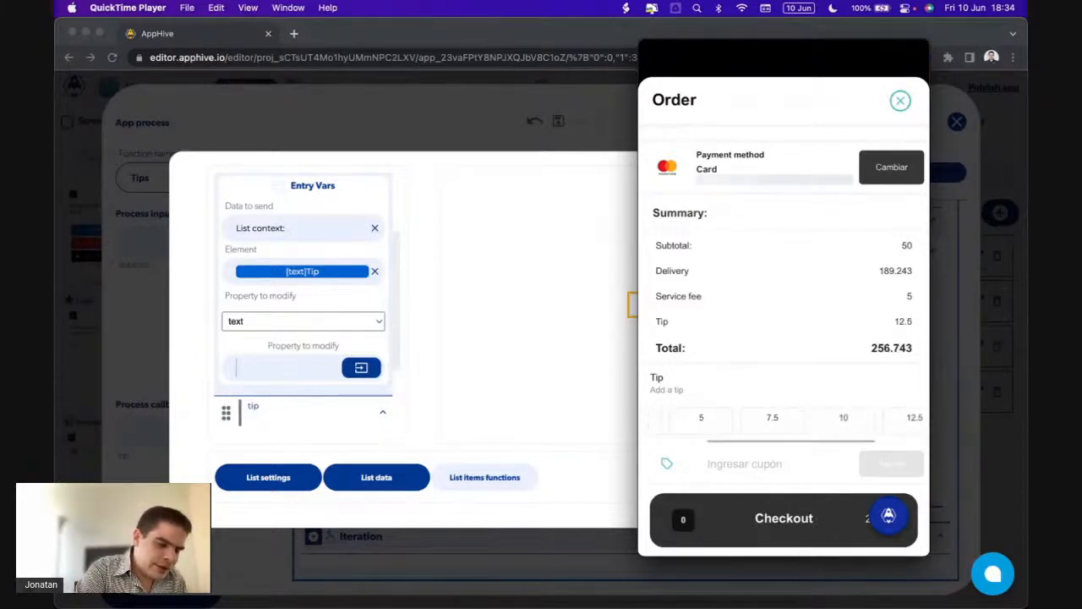
click(772, 417)
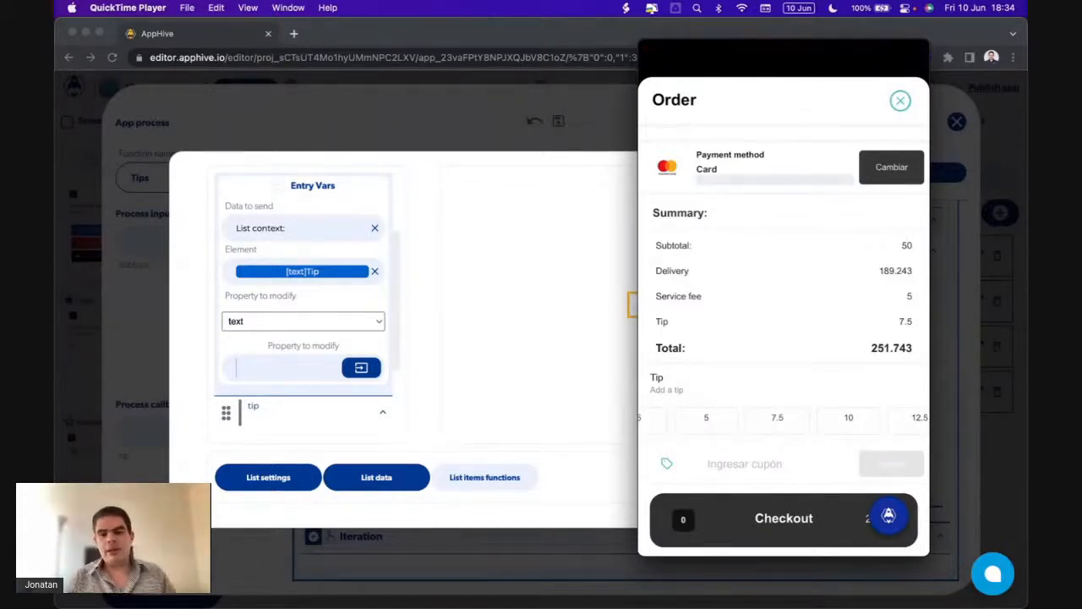
click(517, 338)
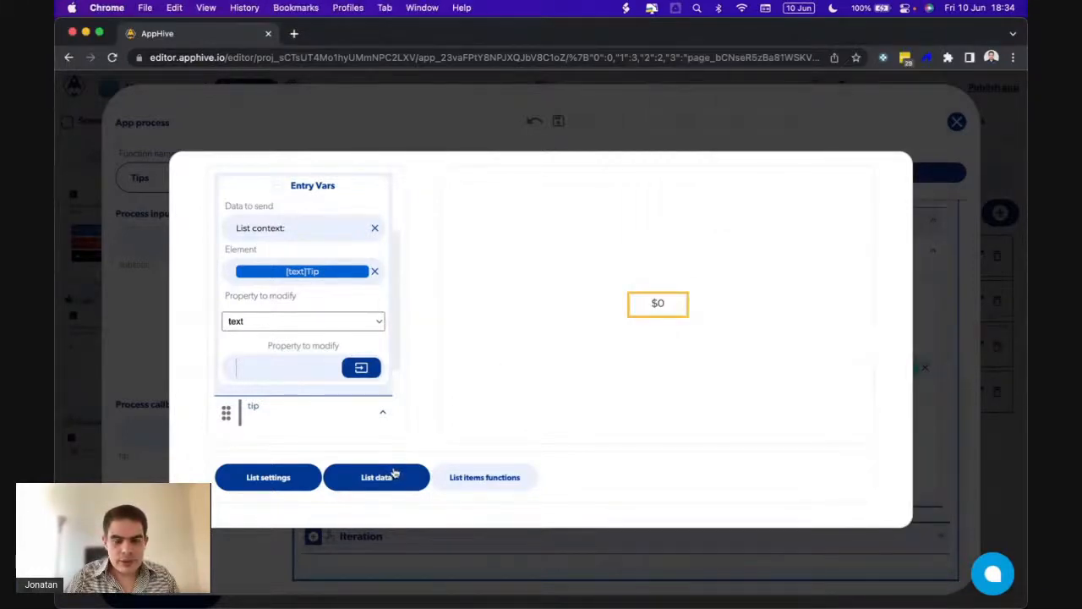
click(394, 474)
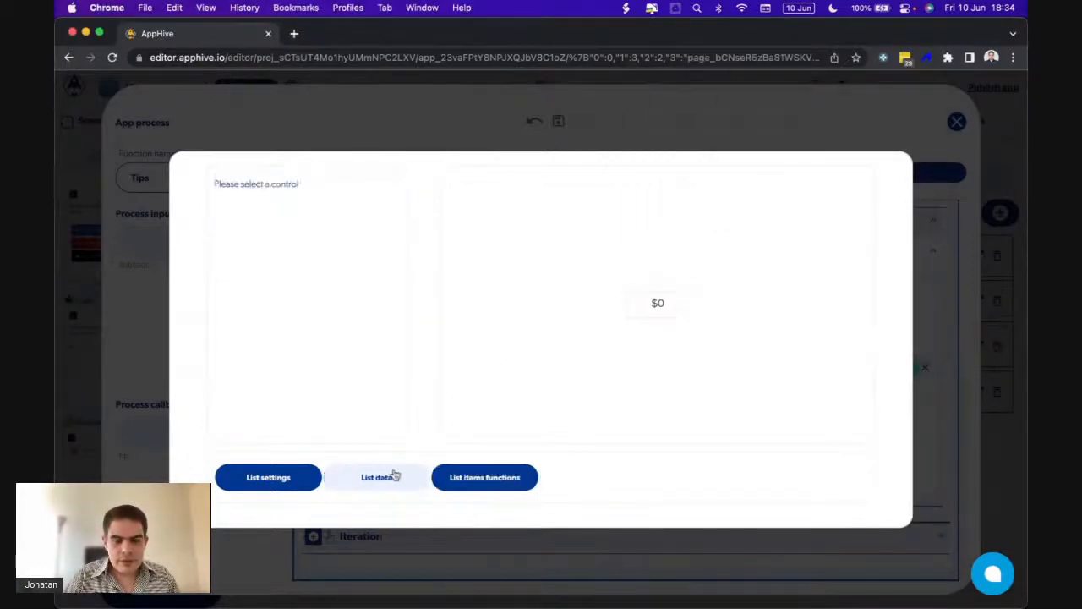
click(632, 314)
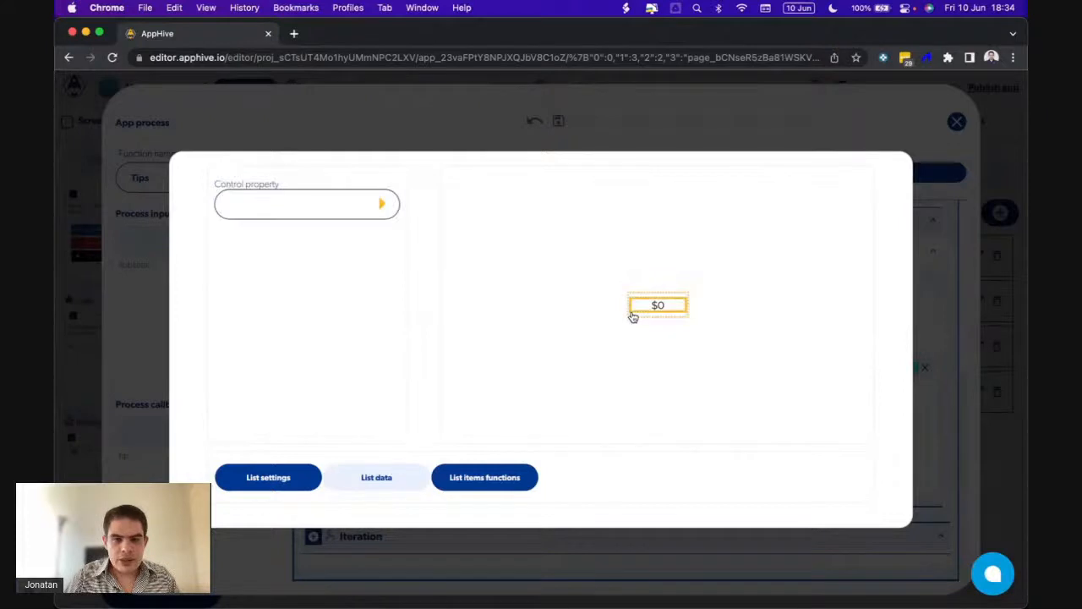
click(381, 203)
scroll(326, 262, down, 3)
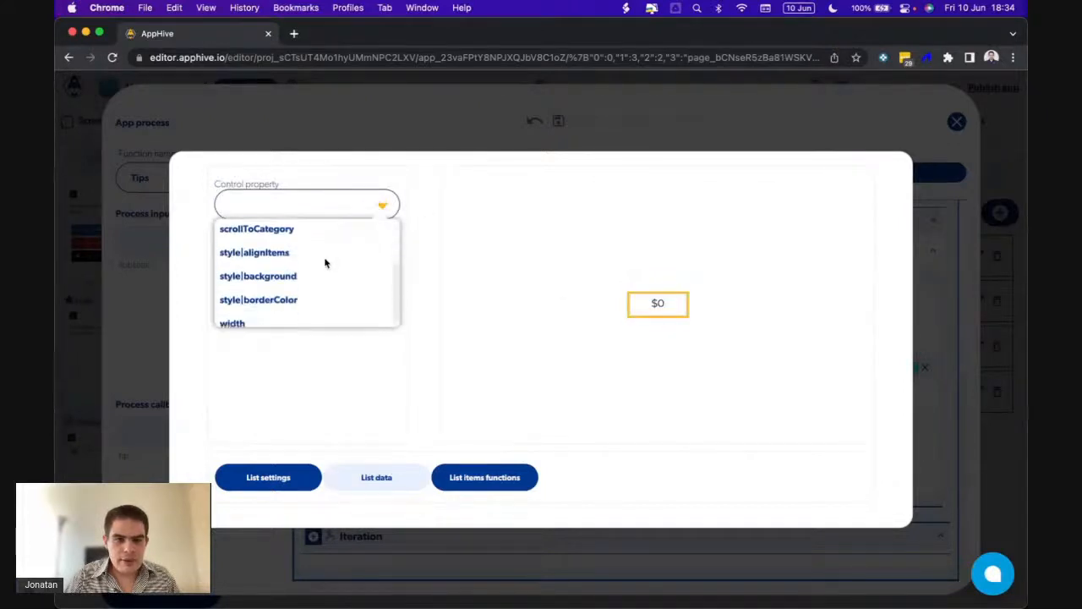
click(279, 291)
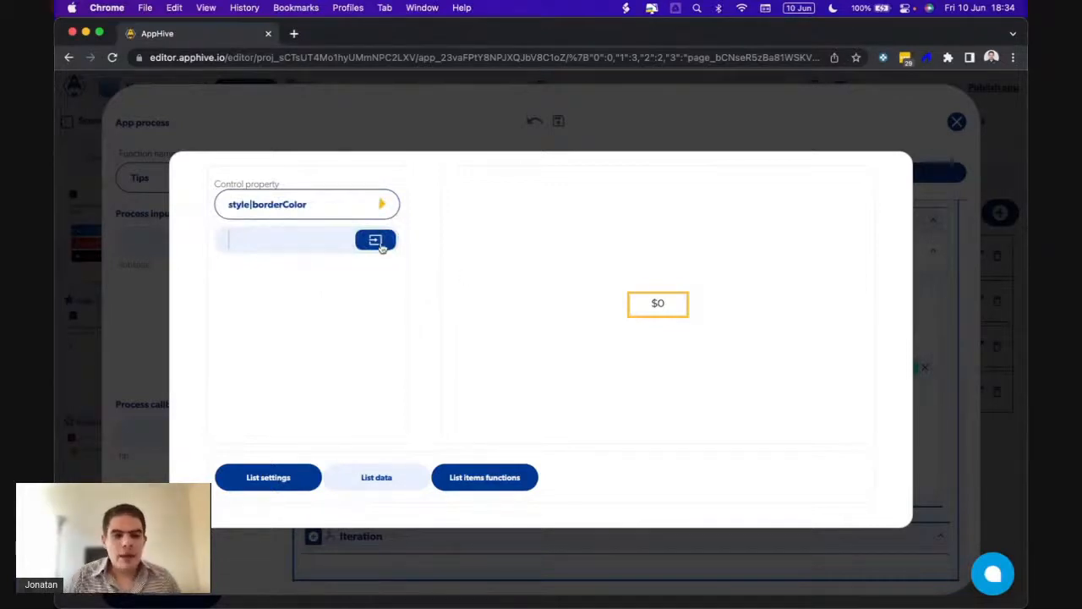
click(379, 244)
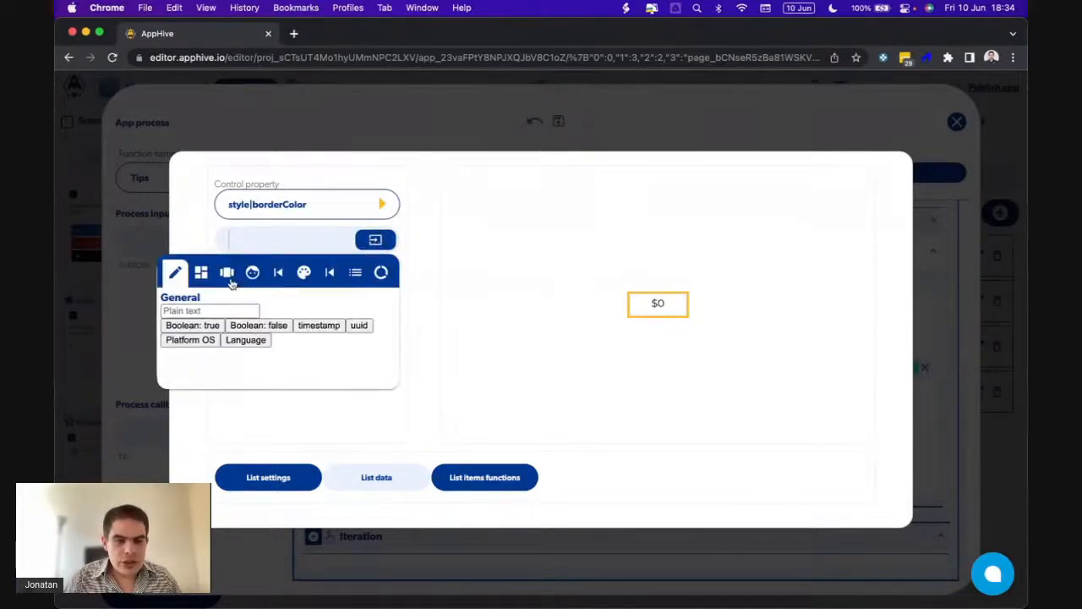
click(228, 274)
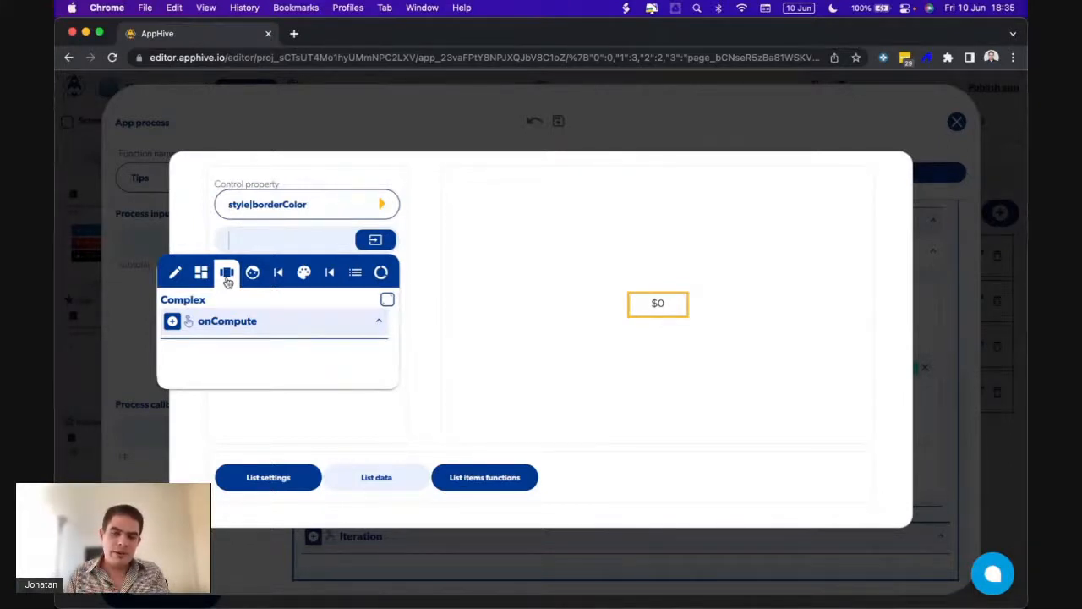
click(134, 314)
Add a process input named tip to the Tips process
click(179, 242)
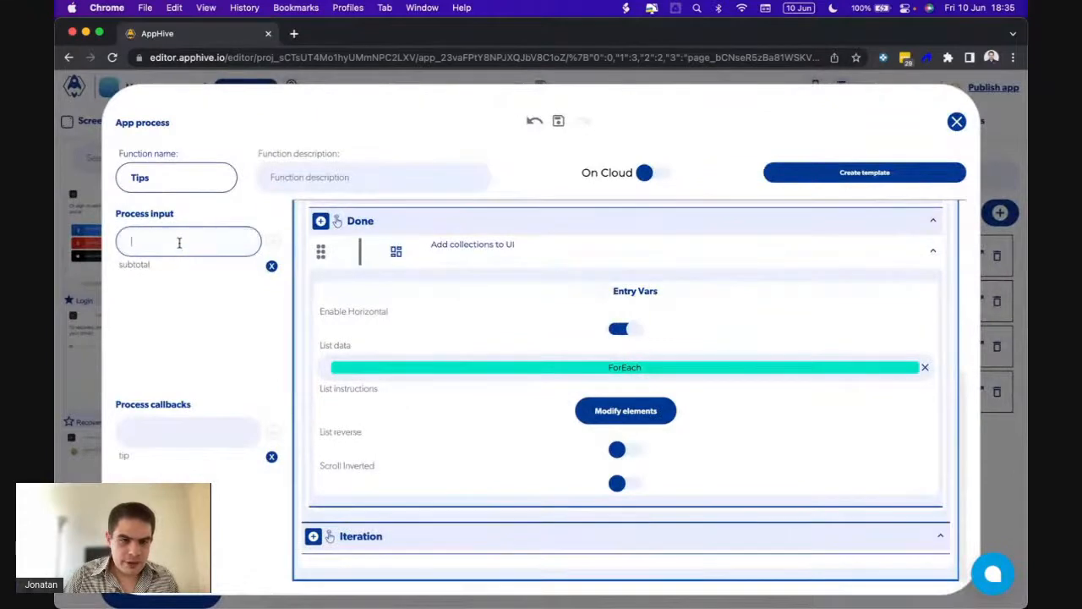
text(tip)
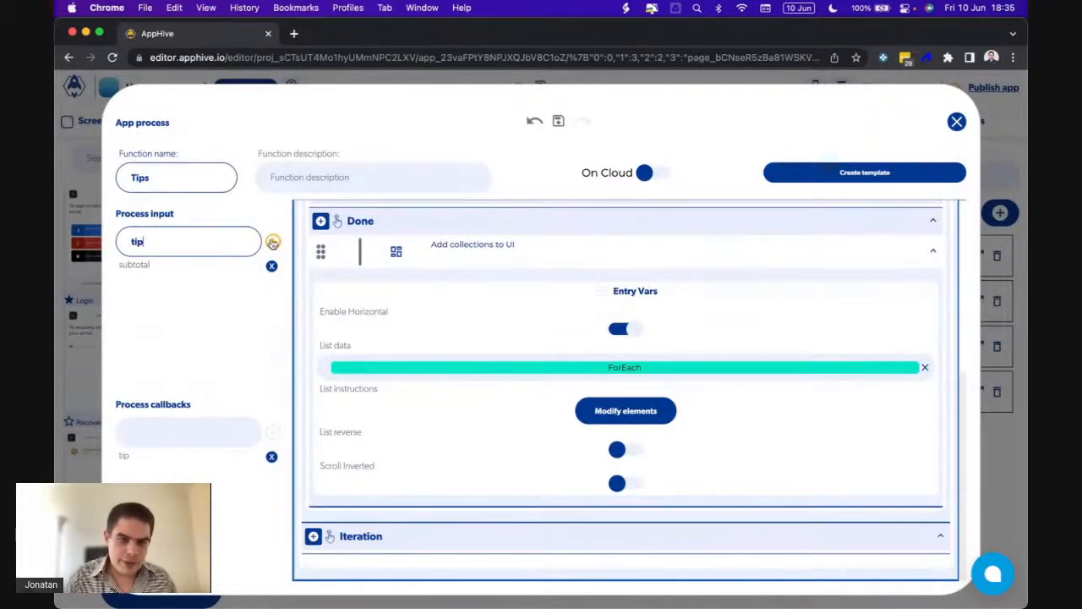
click(273, 242)
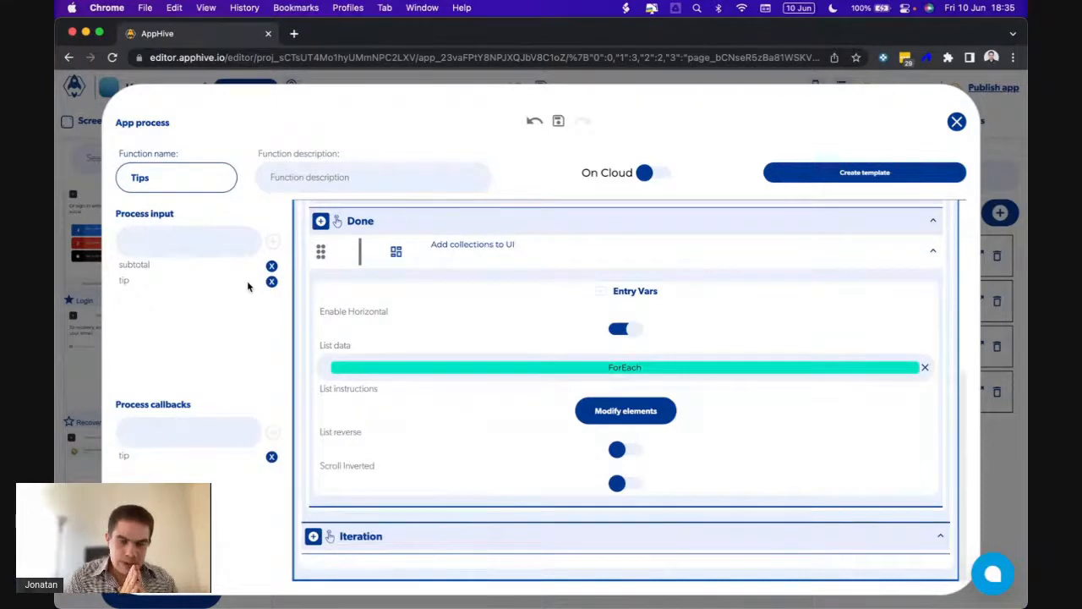
Reopen the Tips list instructions and review the onPress functions of the $0 tip item
scroll(449, 361, up, 5)
scroll(449, 361, down, 5)
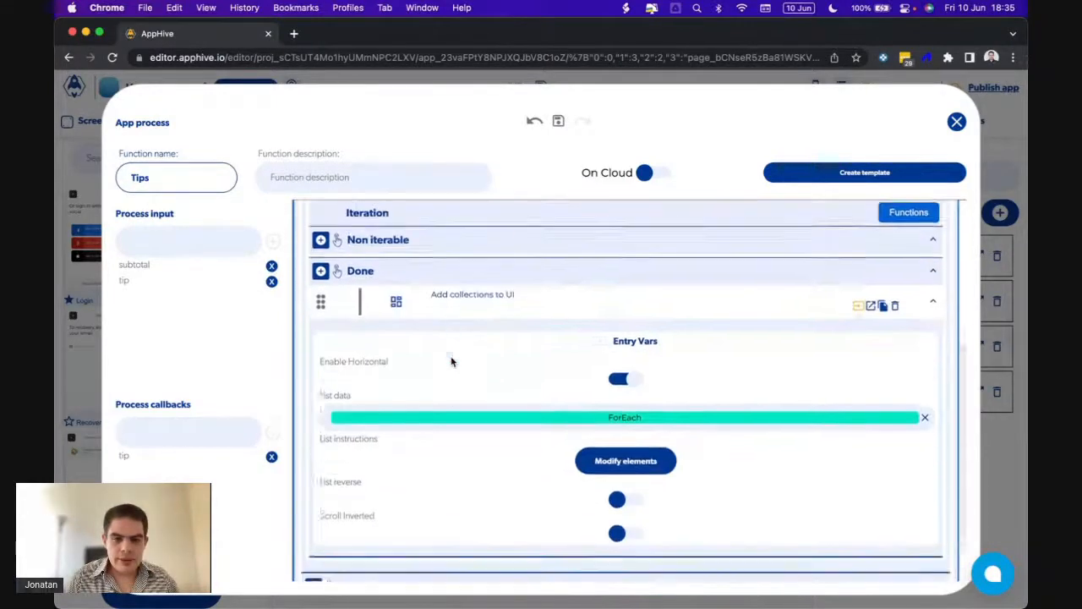
click(625, 411)
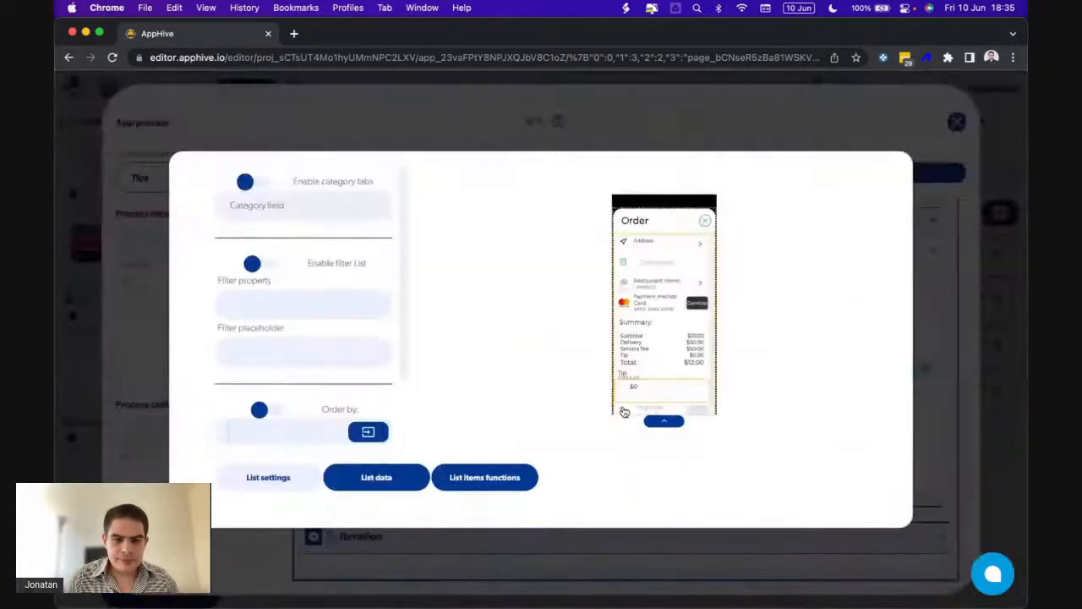
click(491, 477)
click(639, 319)
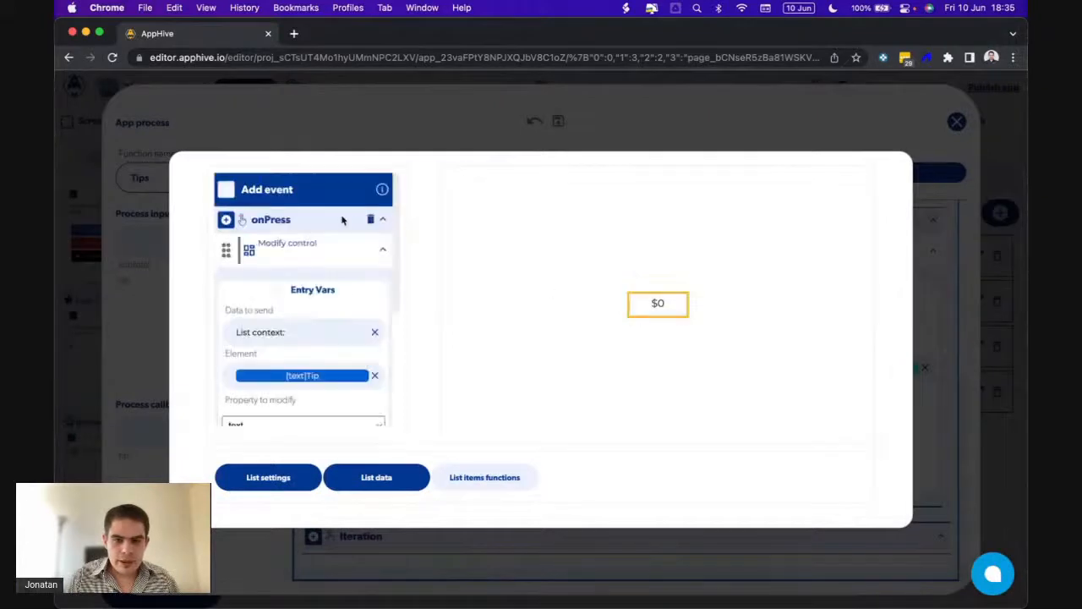
scroll(299, 311, down, 2)
scroll(298, 311, down, 2)
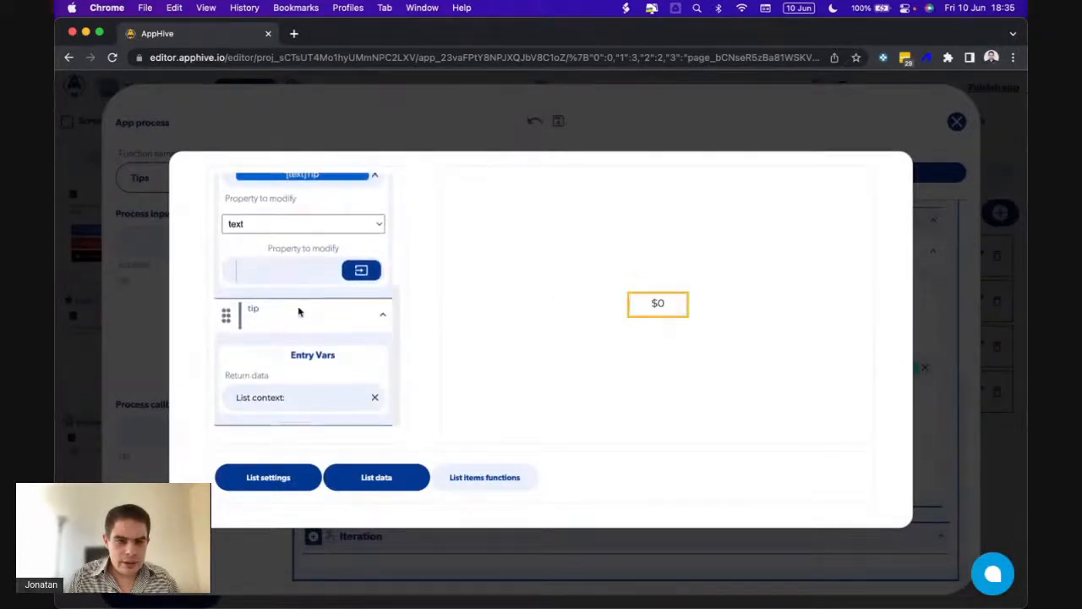
Choose style|borderColor as the list data property to bind on the $0 tip item
click(382, 478)
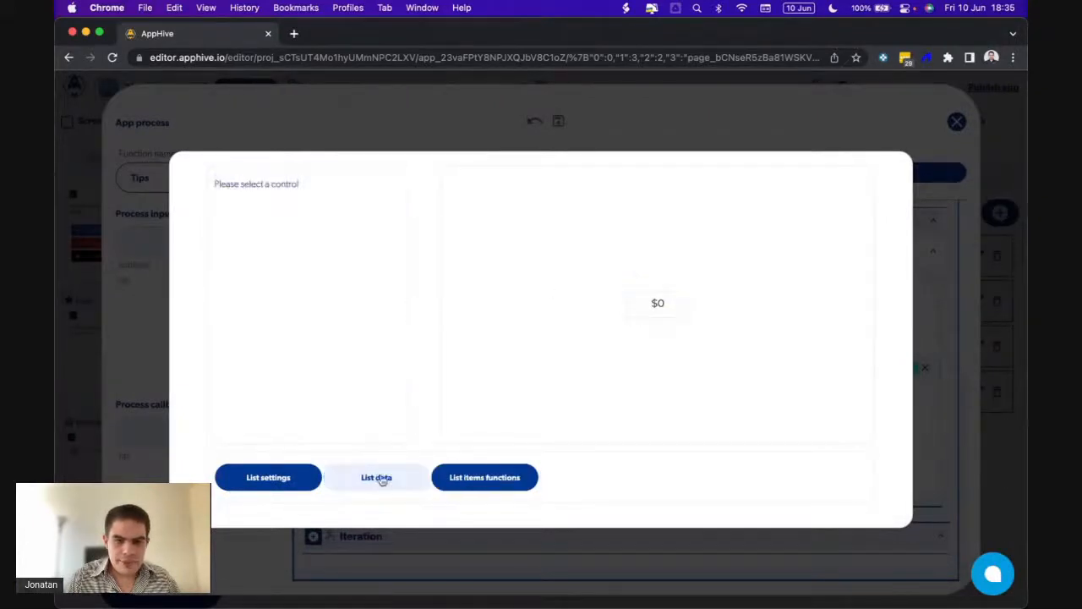
click(636, 314)
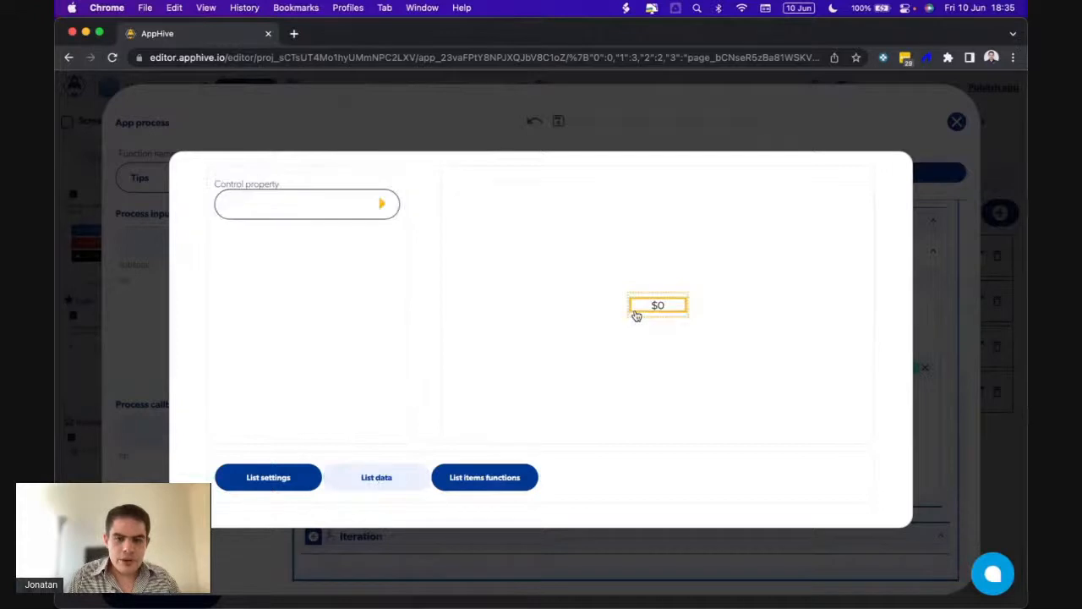
click(381, 205)
scroll(283, 279, down, 2)
click(290, 292)
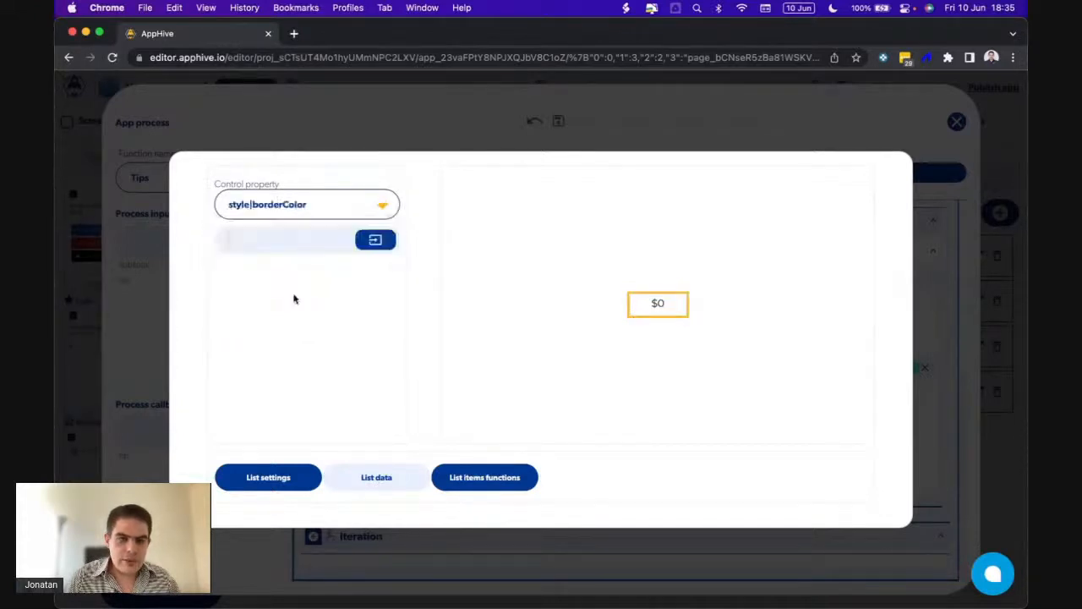
Give the border color a complex computed value and add a Conditional logic function to its onCompute
click(365, 246)
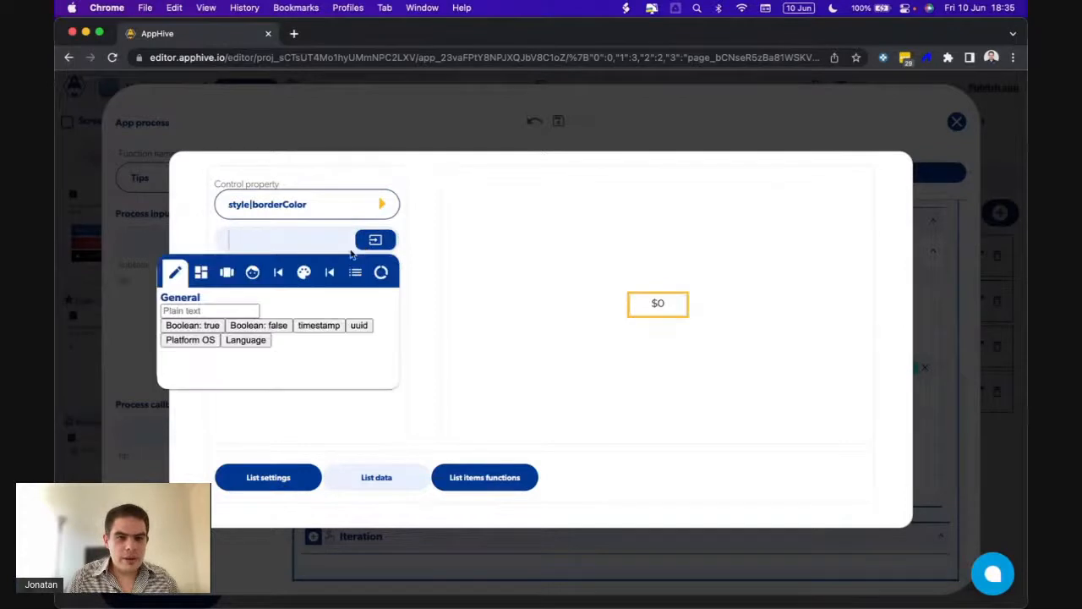
click(227, 274)
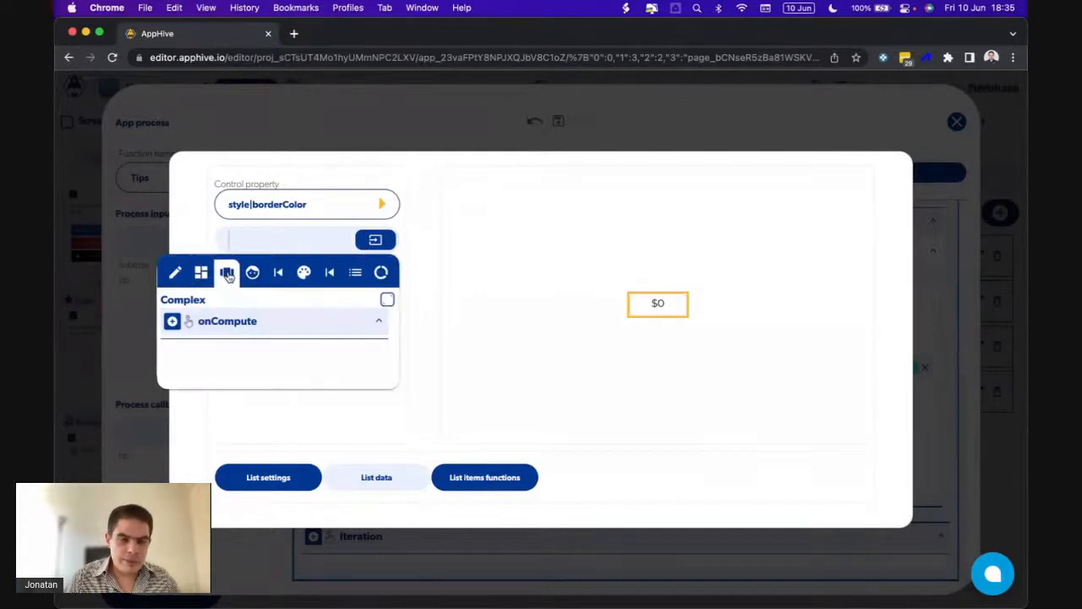
click(388, 301)
click(253, 232)
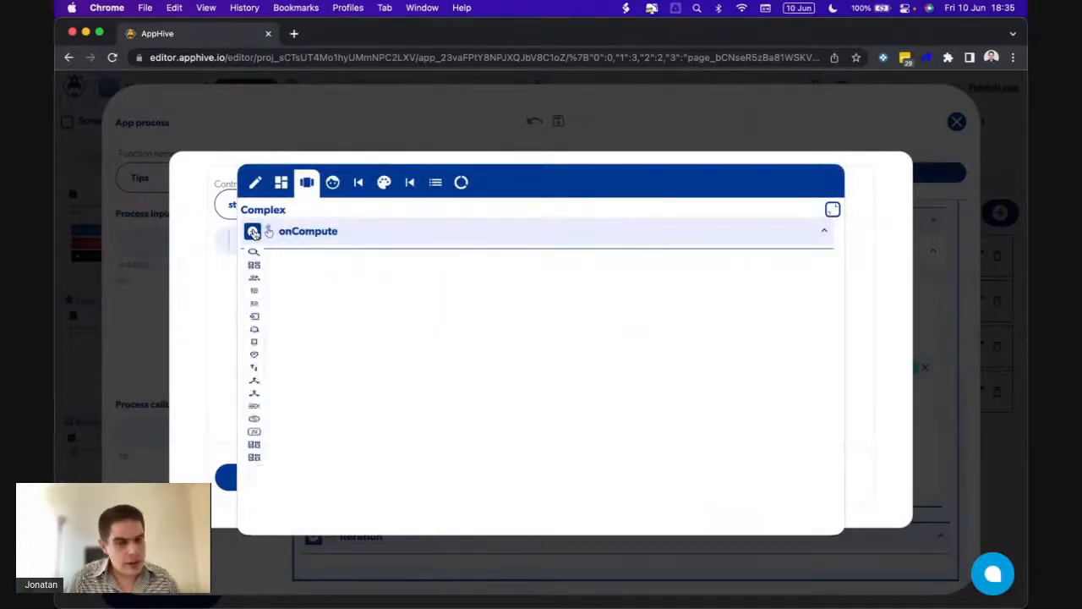
mouse_move(254, 371)
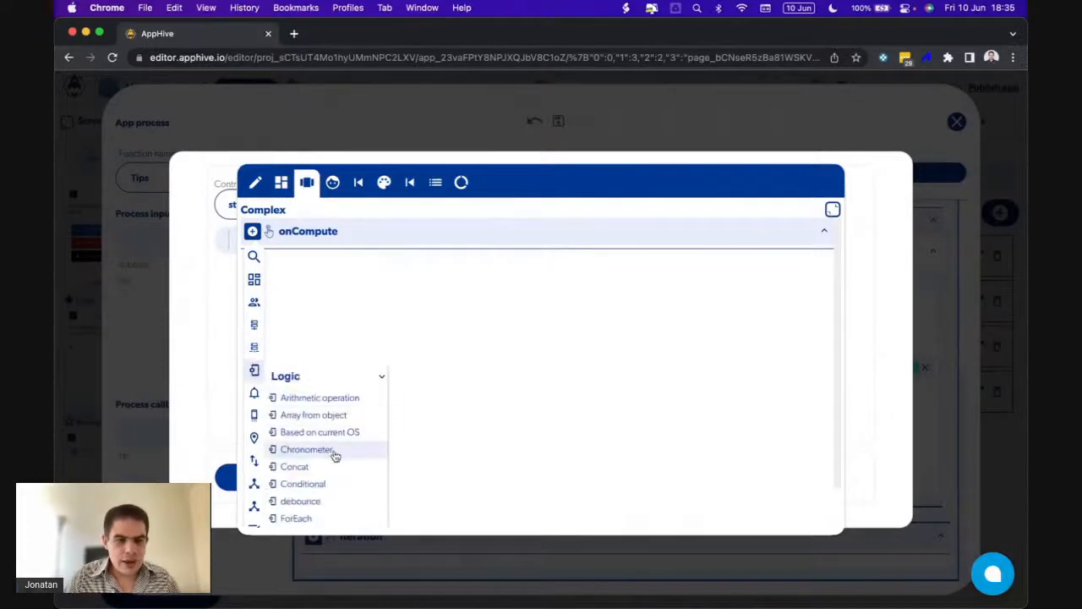
click(330, 482)
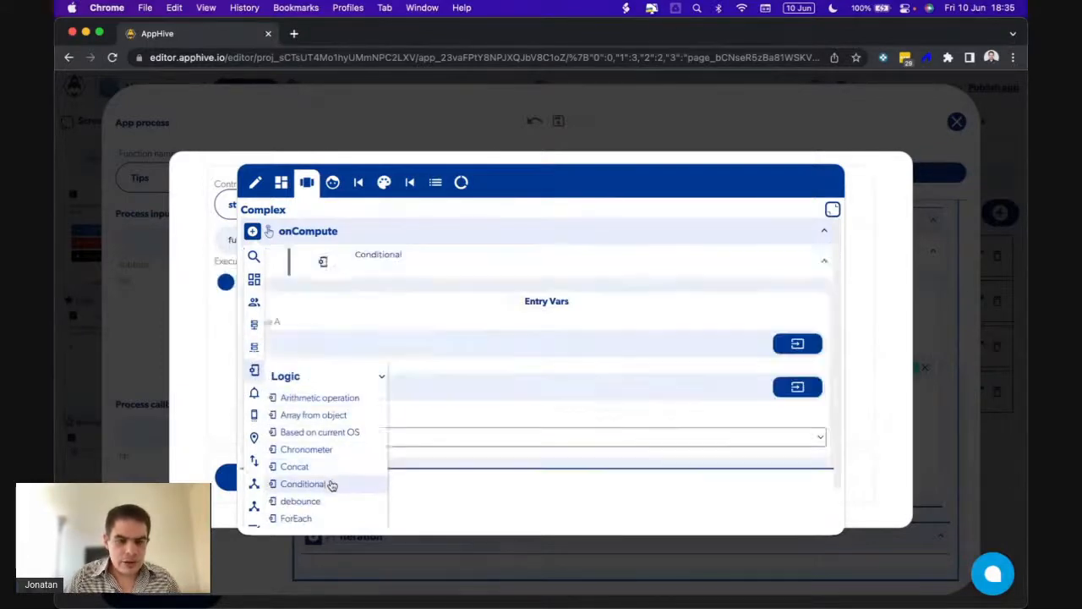
Set Value A of the Conditional to the tip input from the page data
click(810, 344)
click(808, 375)
click(726, 431)
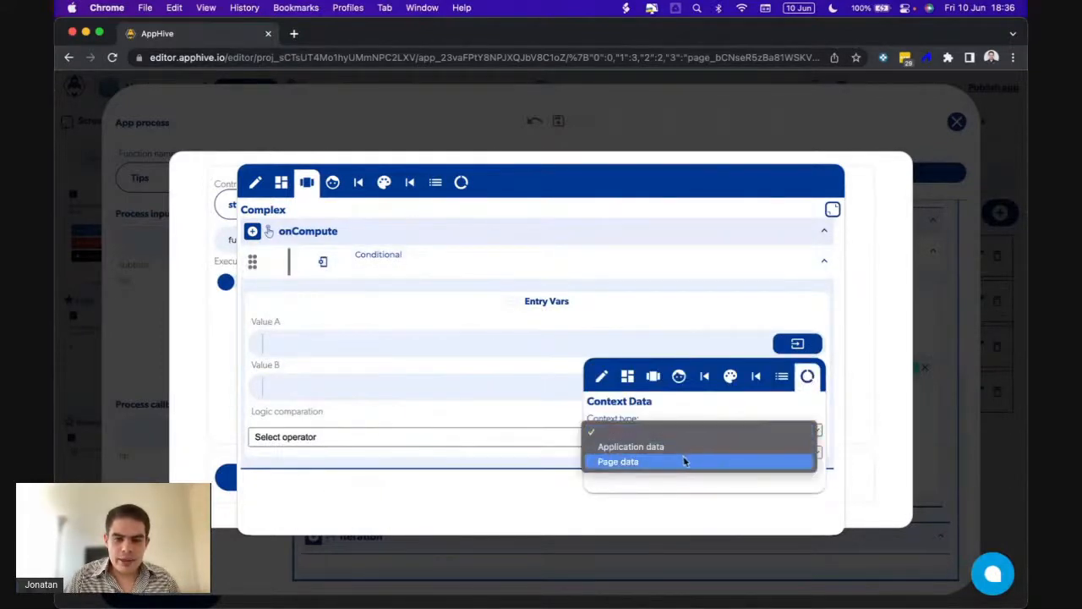
click(682, 460)
click(635, 453)
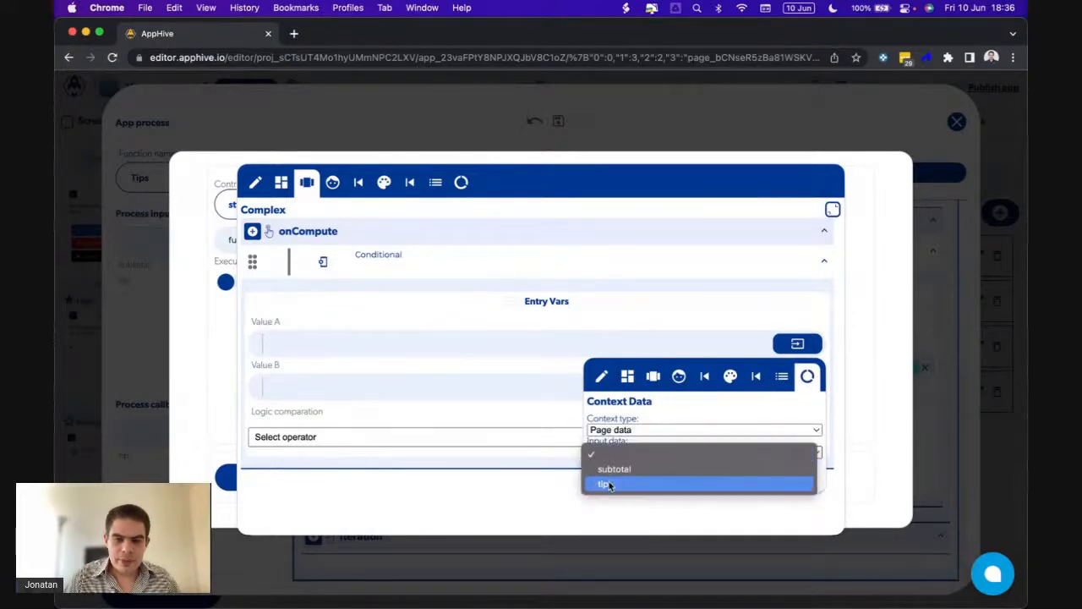
click(609, 483)
click(512, 375)
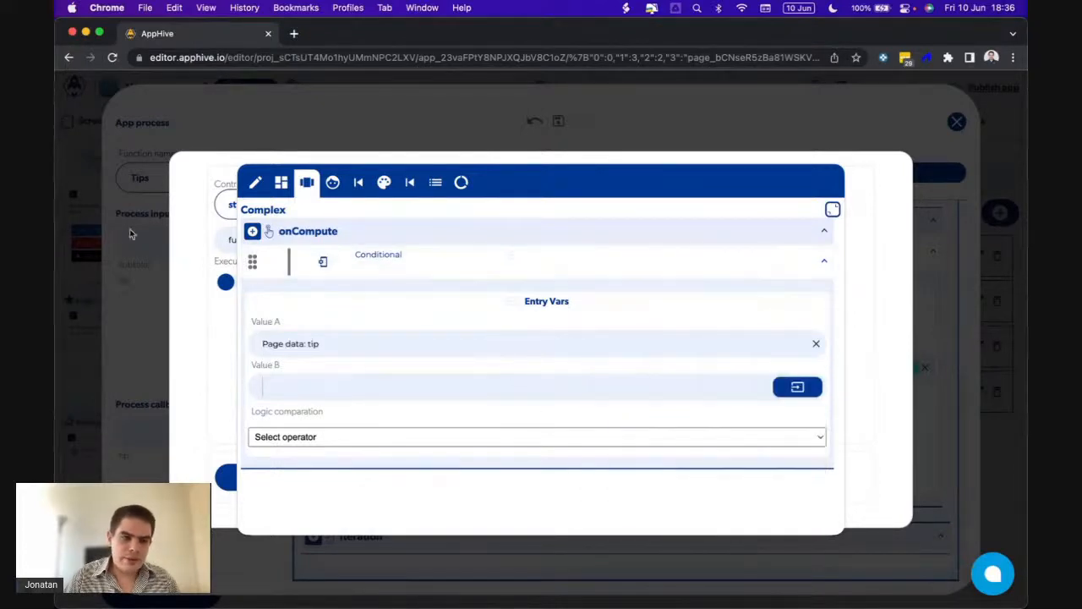
Set Value B of the Conditional to the whole list context item and compare the values with the == operator
click(799, 392)
click(784, 419)
click(802, 457)
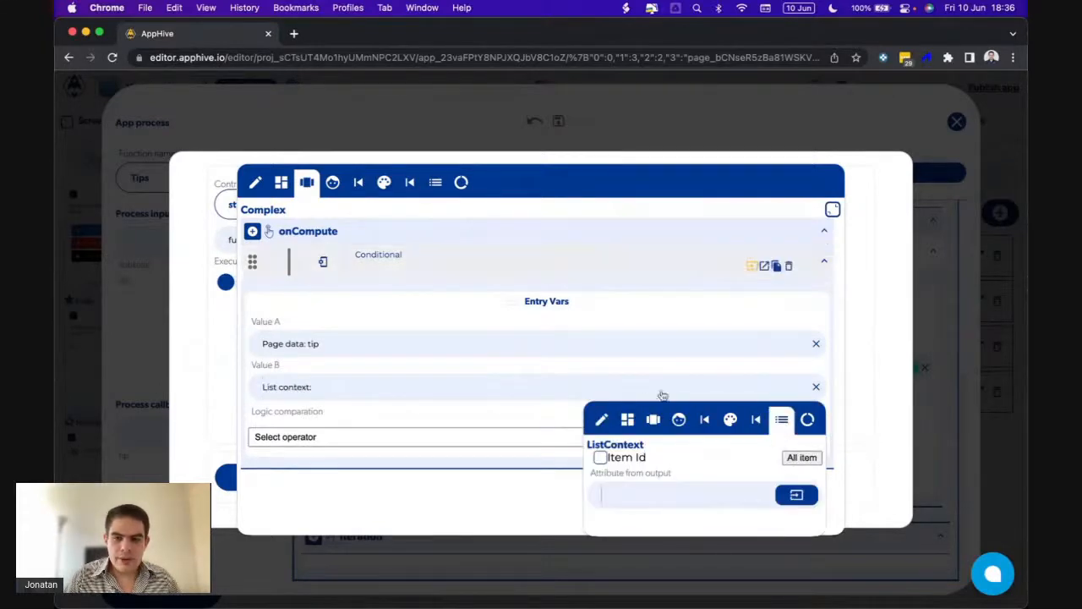
click(637, 373)
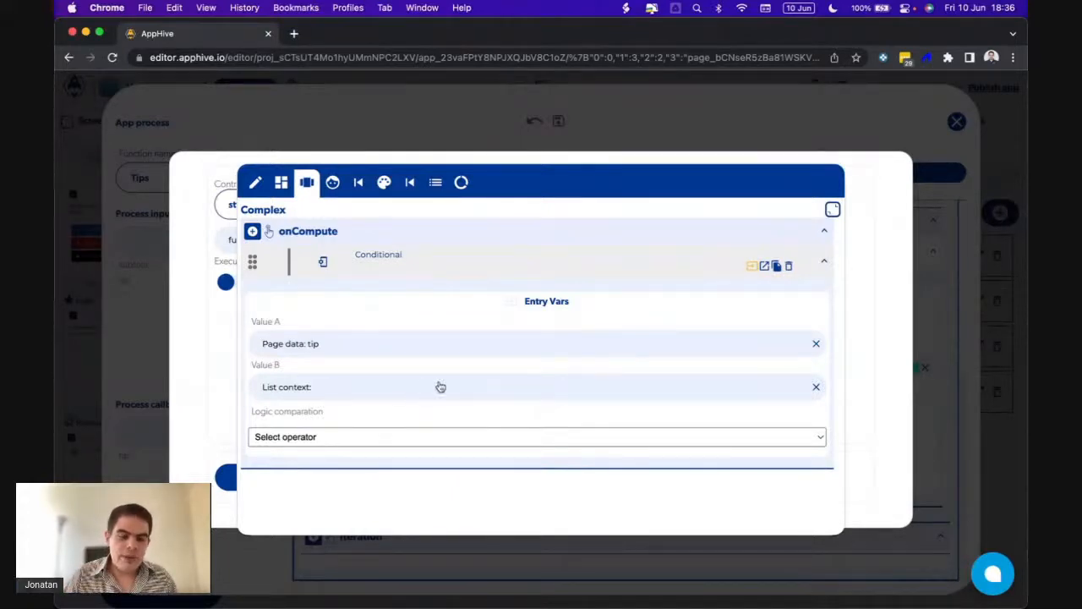
click(382, 438)
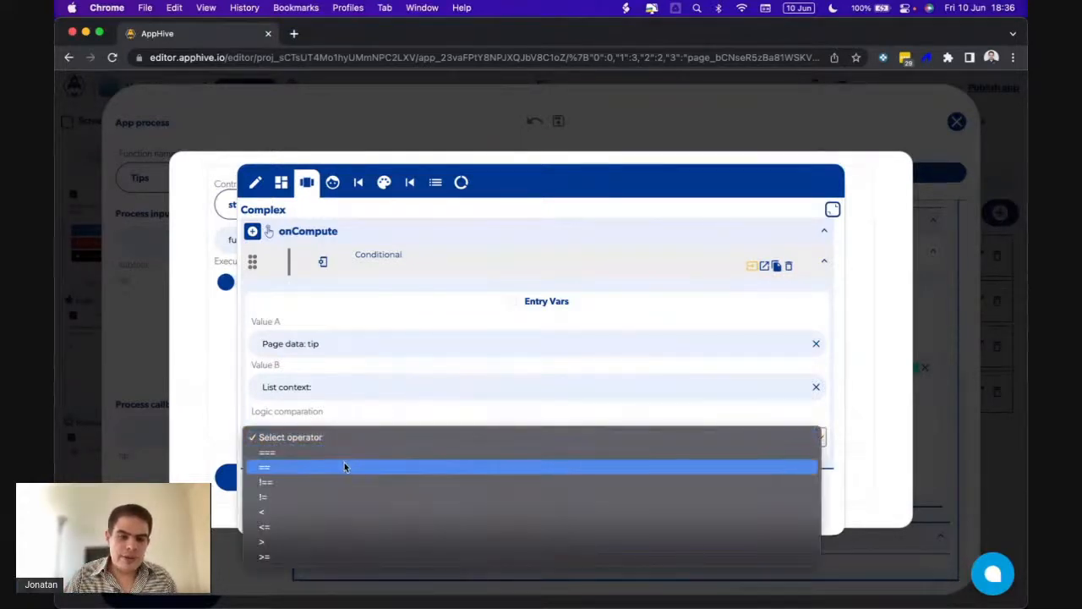
click(345, 466)
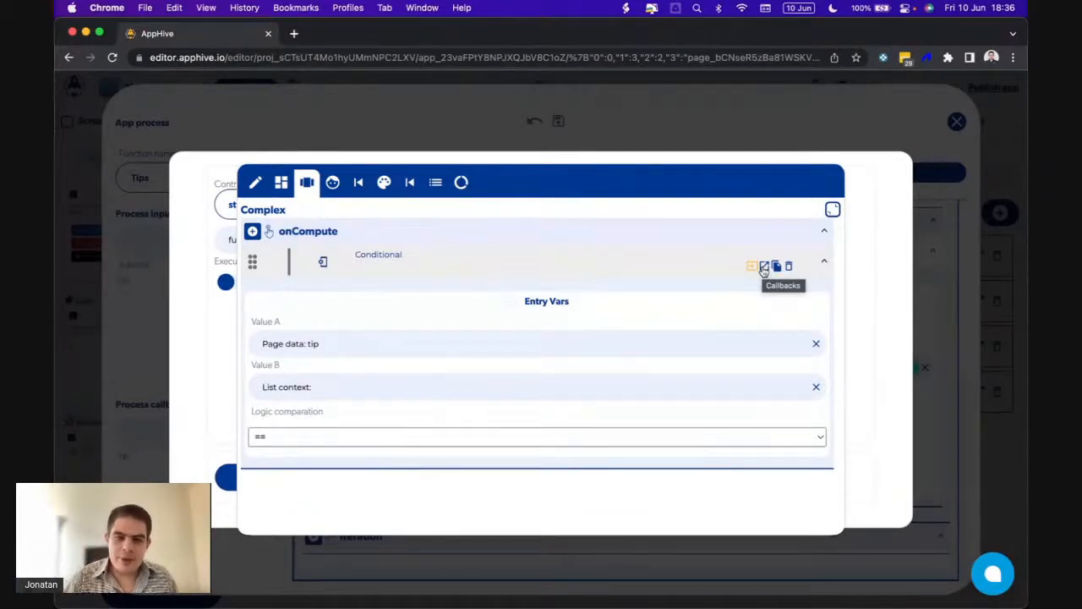
Add an onComputeCallback to the Conditional's Is true callback that returns the primary palette color, shade 200, at opacity 1
click(764, 267)
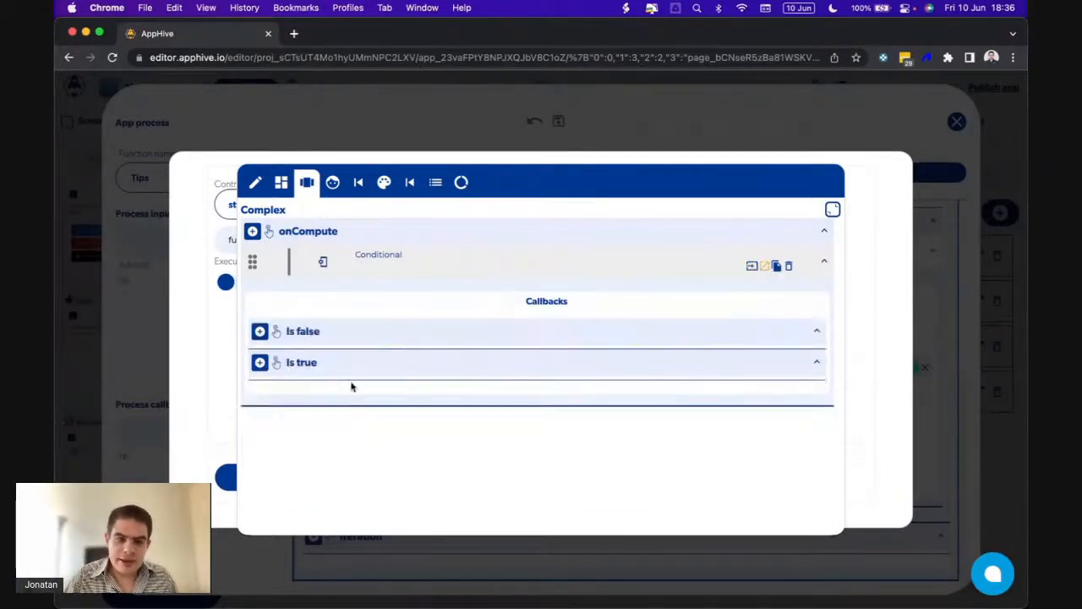
click(260, 363)
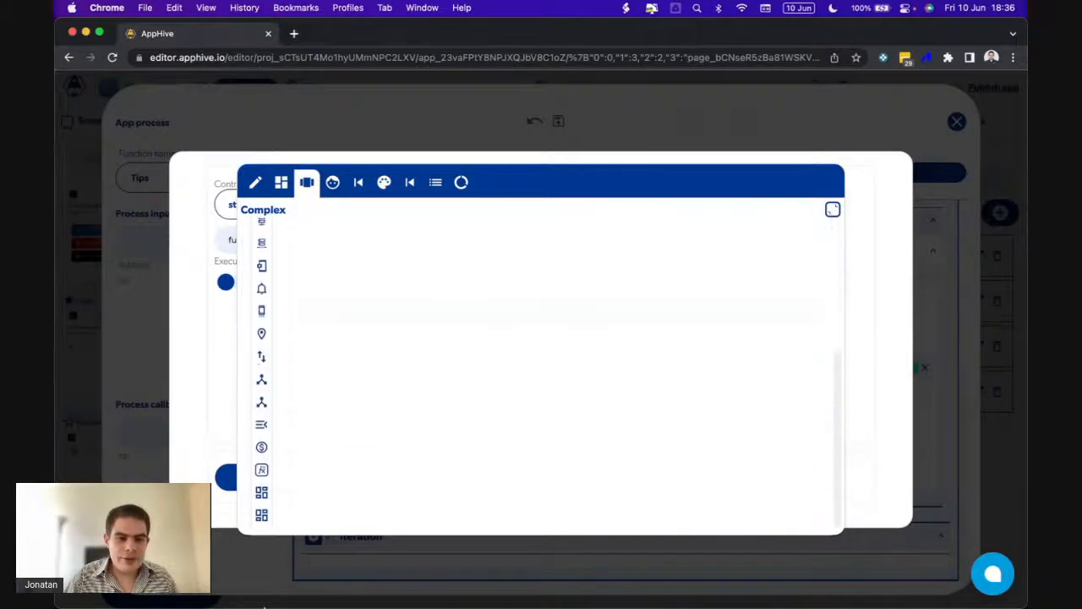
click(313, 520)
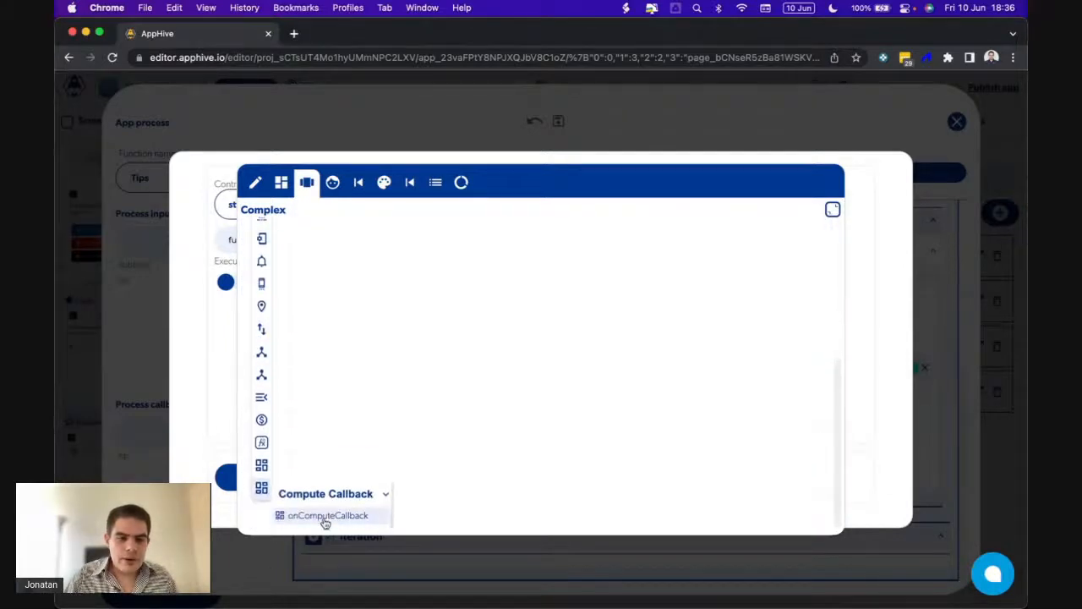
click(324, 522)
click(797, 482)
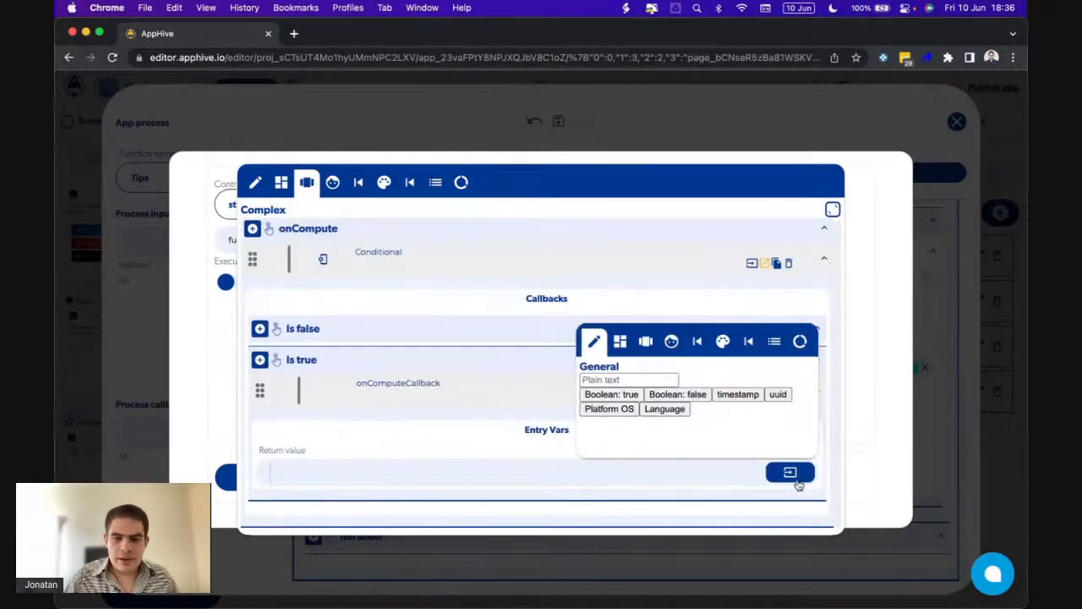
click(725, 344)
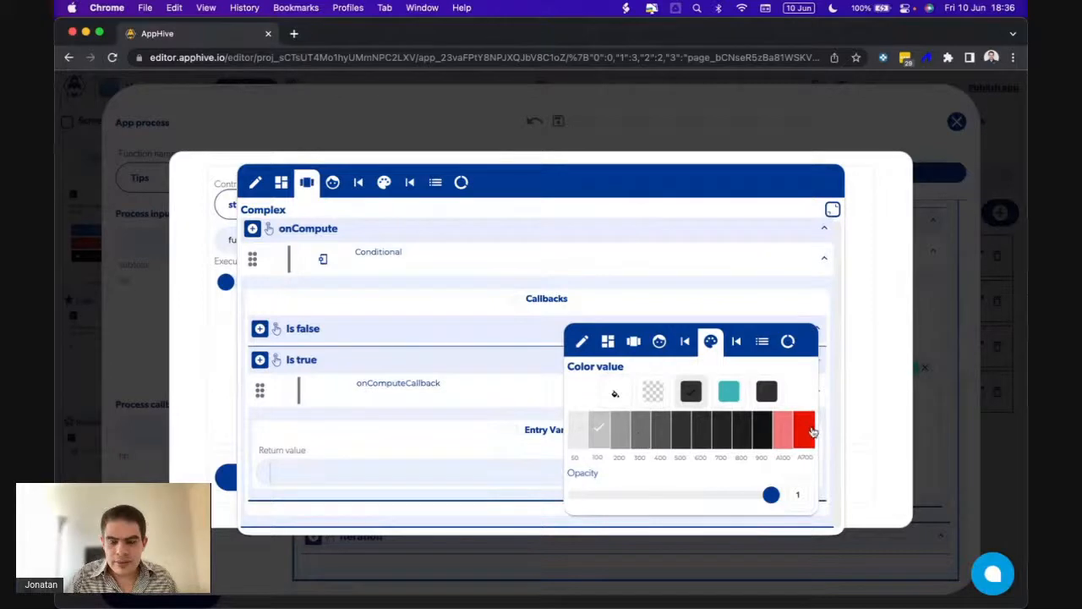
click(625, 437)
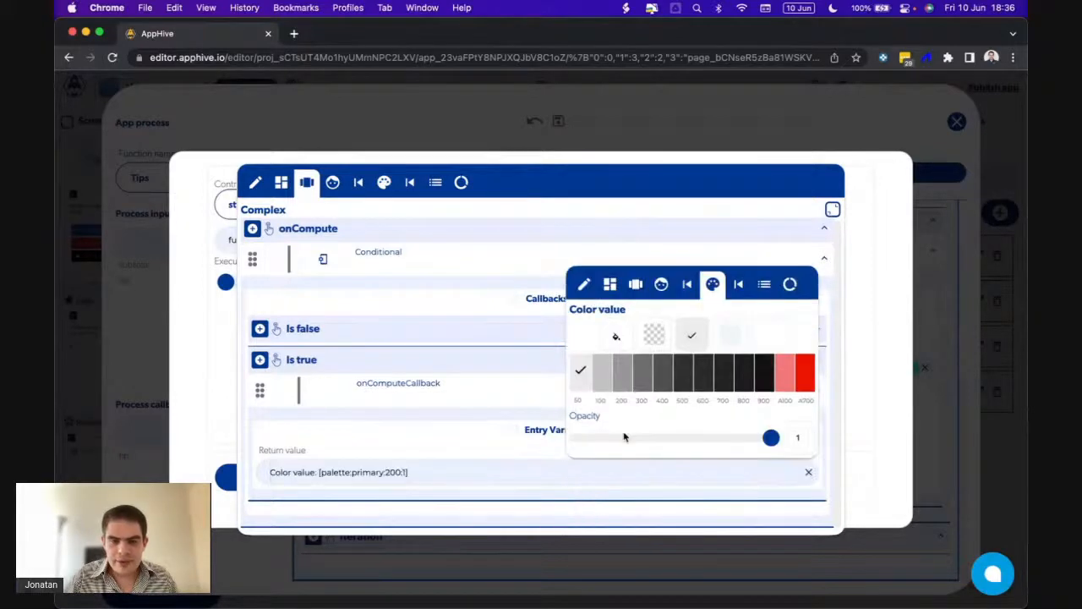
click(461, 438)
Copy the onComputeCallback into the Is false callback, set its return value to the transparent color, and close the computed value editor
click(755, 397)
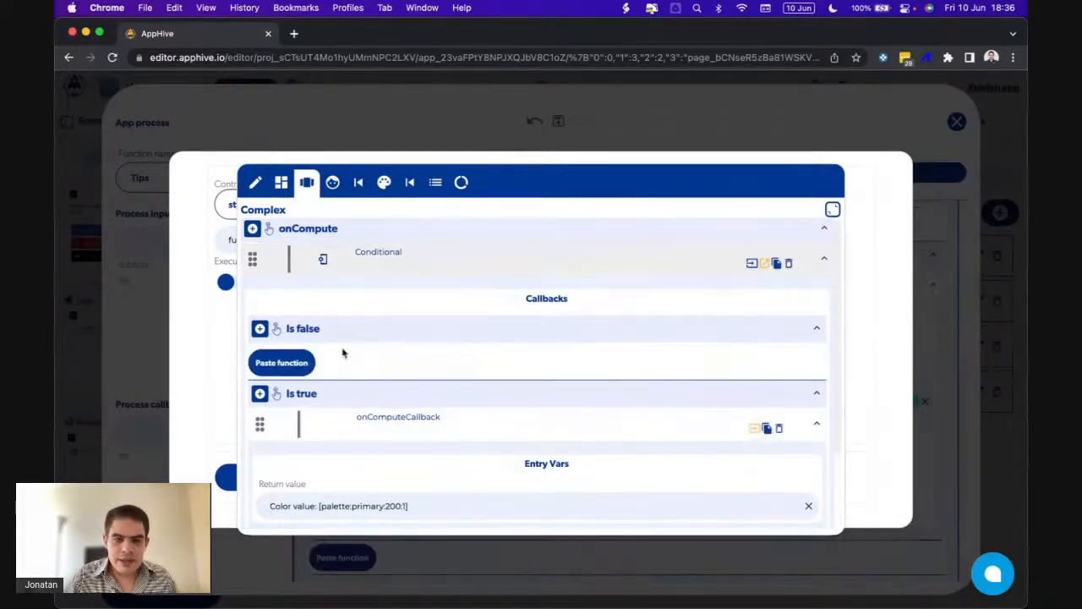
click(279, 372)
click(531, 448)
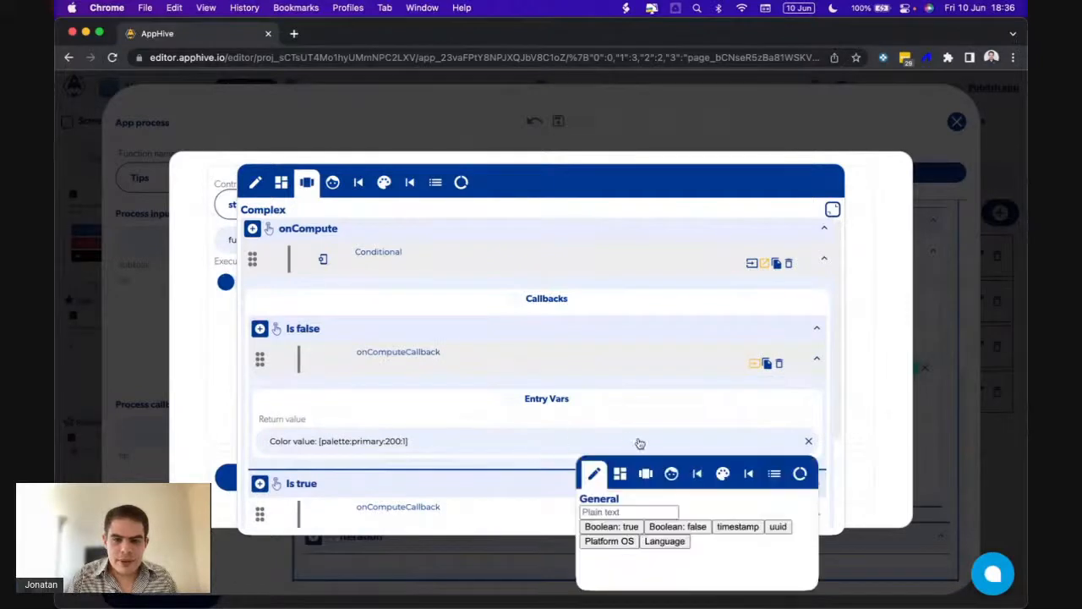
click(715, 476)
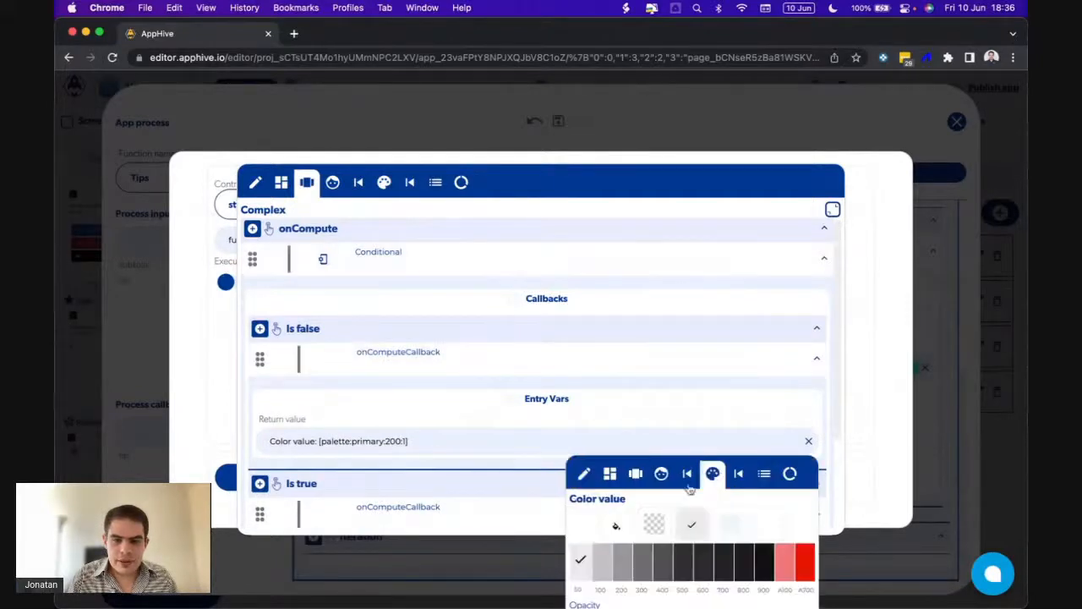
click(654, 525)
click(514, 403)
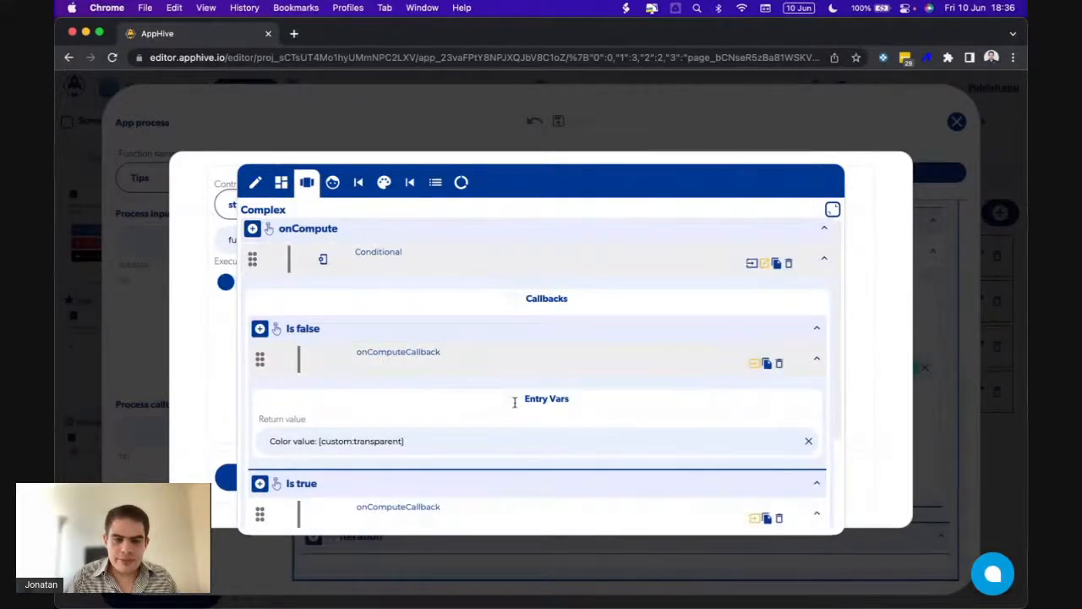
click(227, 357)
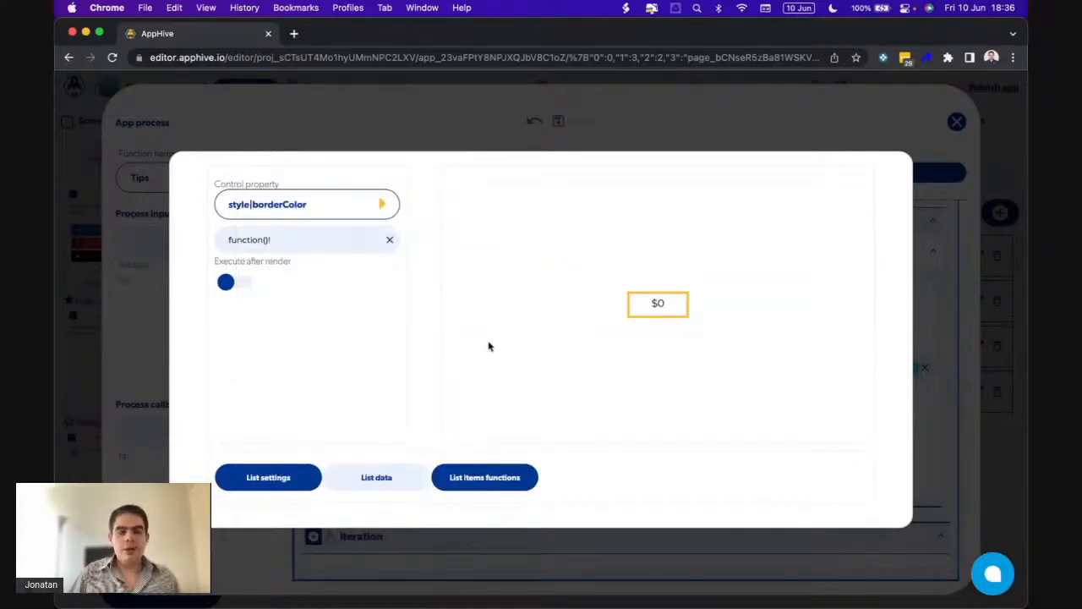
Review the tip item's onPress functions and the data its tip callback returns, and close the list instructions and Tips process
click(473, 477)
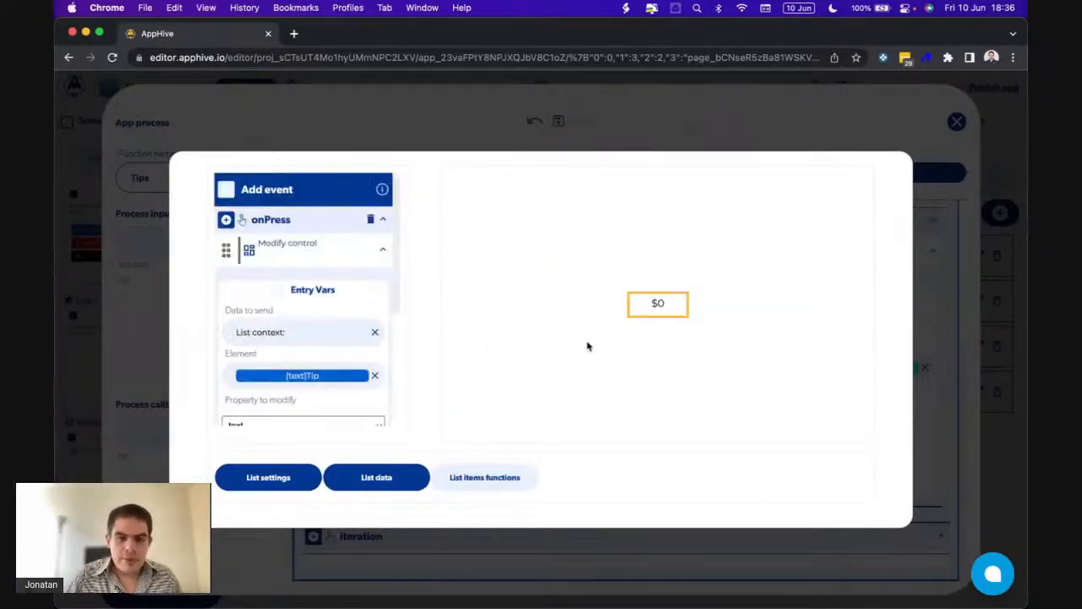
scroll(334, 331, down, 5)
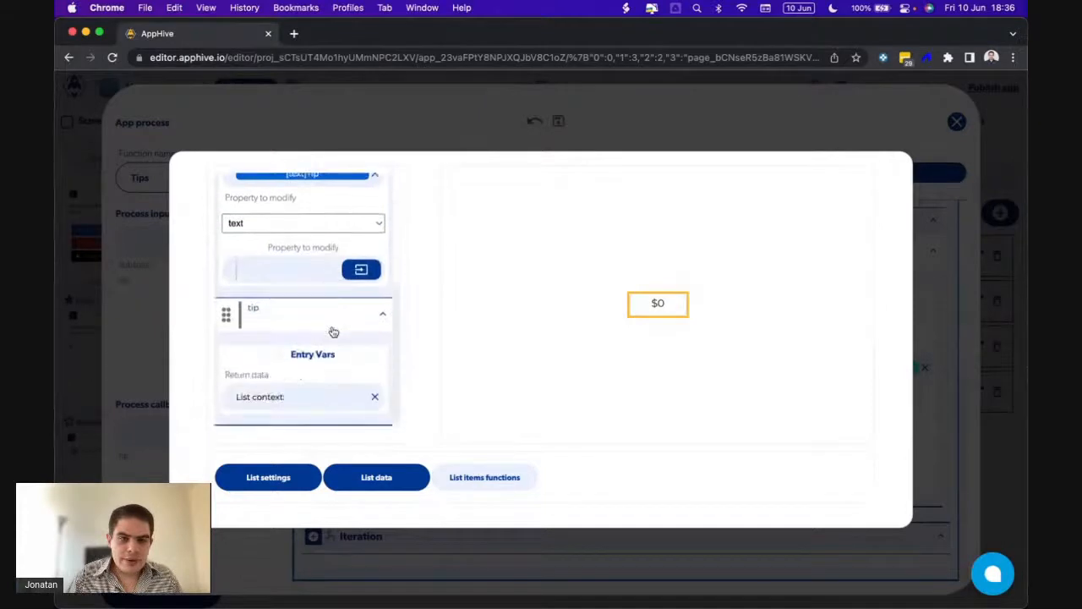
scroll(334, 331, up, 5)
scroll(334, 332, down, 5)
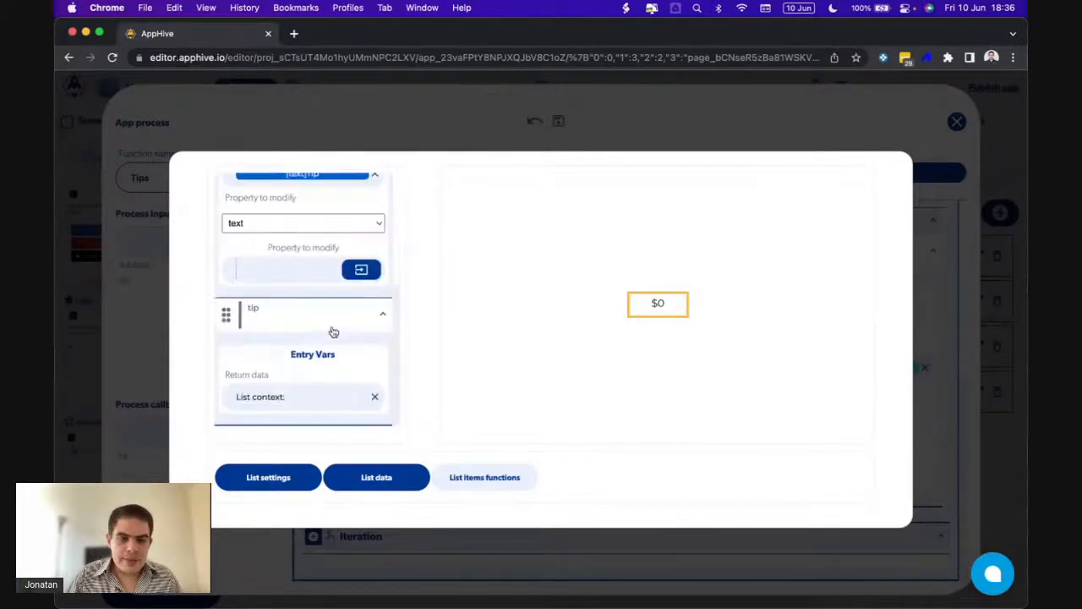
mouse_move(335, 329)
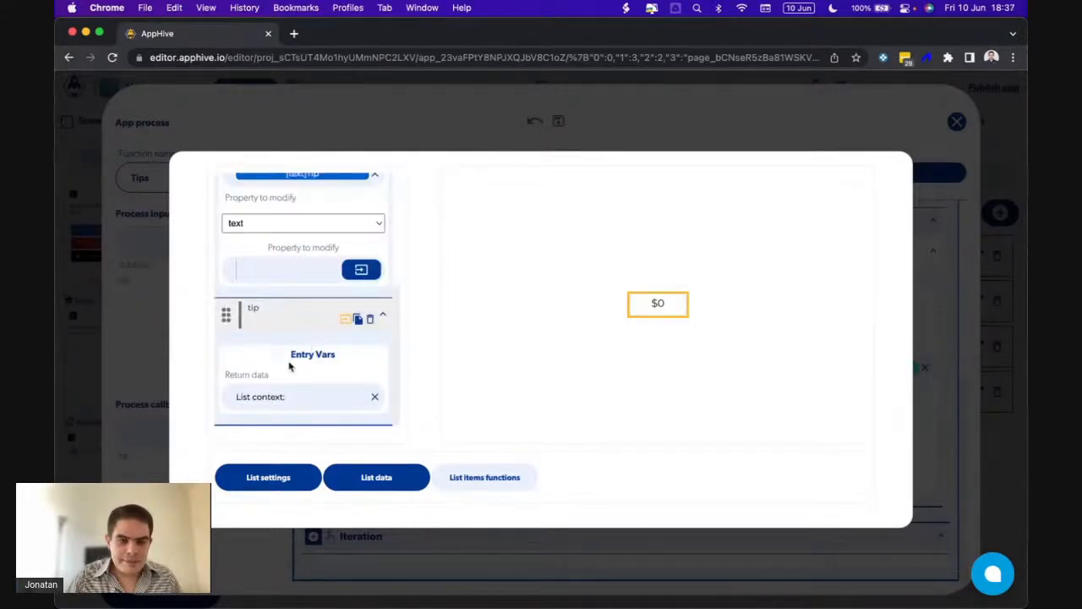
click(146, 388)
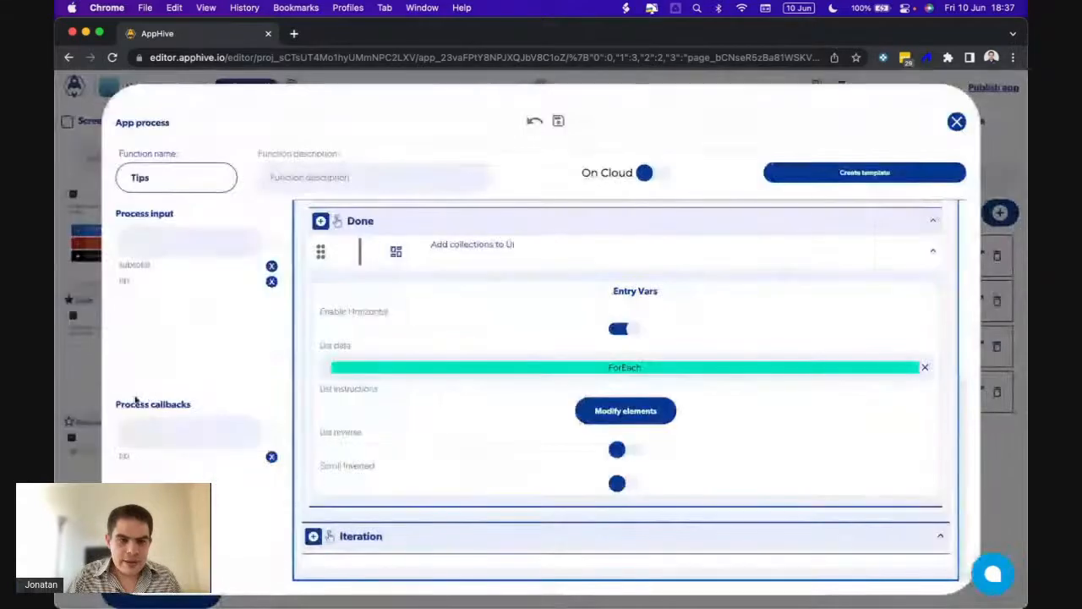
click(95, 434)
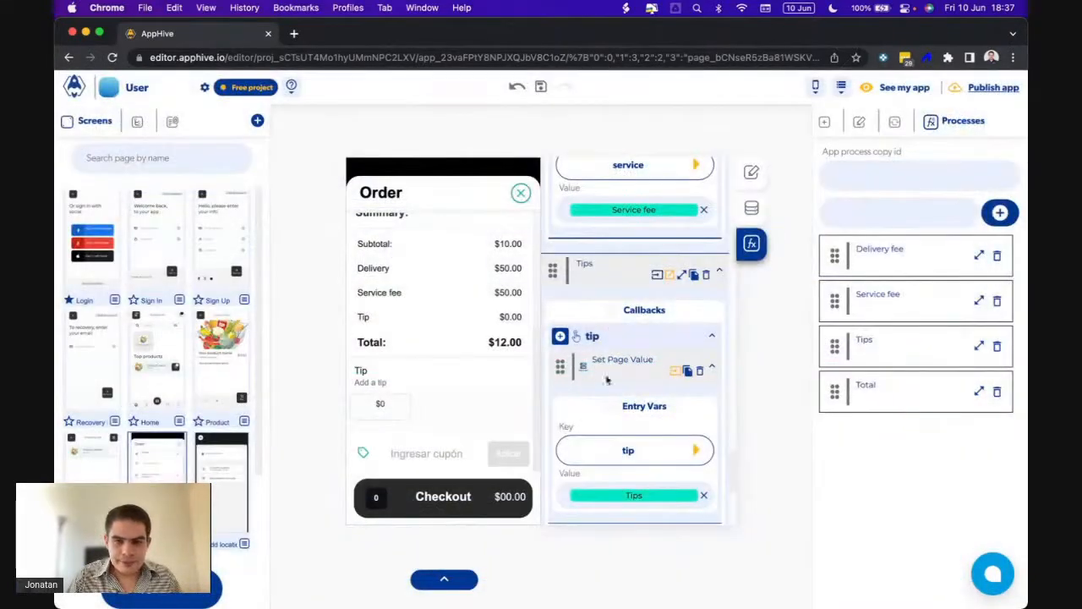
Examine the Order screen's Tips callback and the functions of the forEach iteration in the Tips process, and close the process
scroll(583, 387, down, 1)
scroll(592, 364, down, 3)
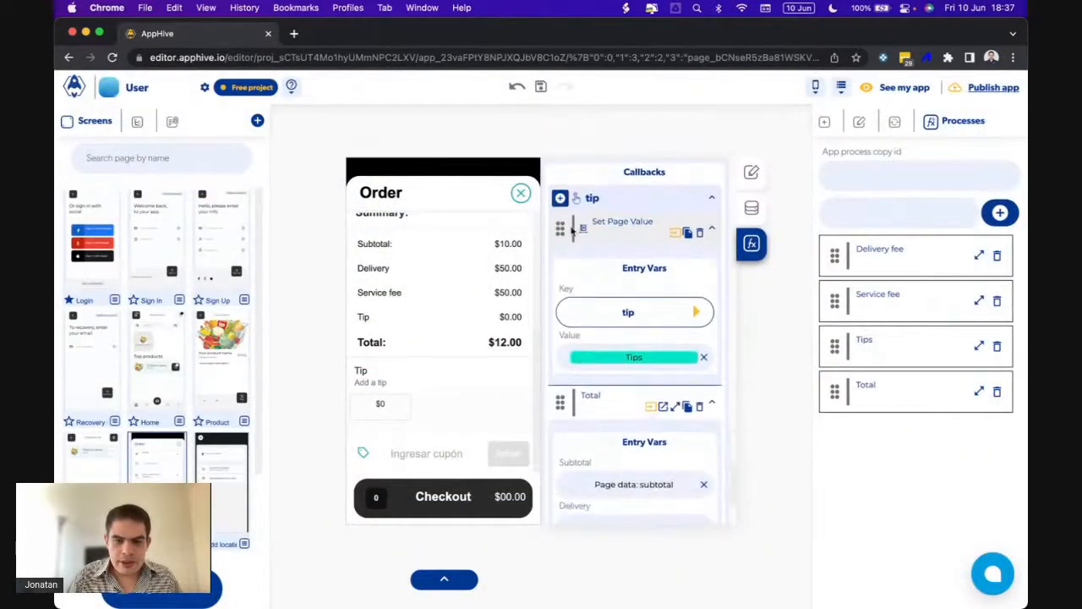
mouse_move(559, 489)
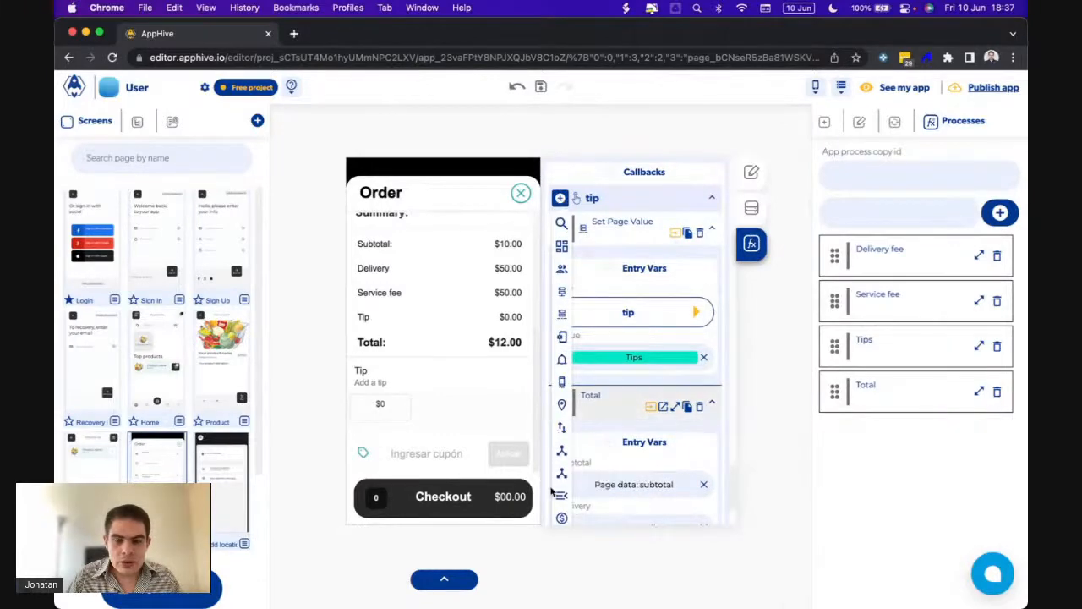
scroll(560, 361, up, 2)
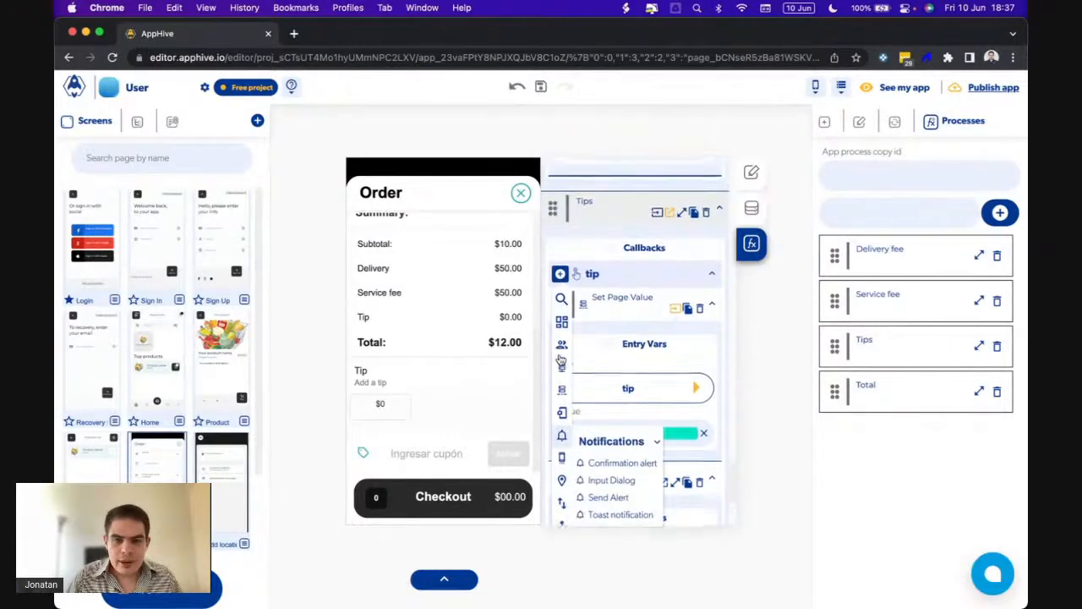
scroll(560, 362, up, 2)
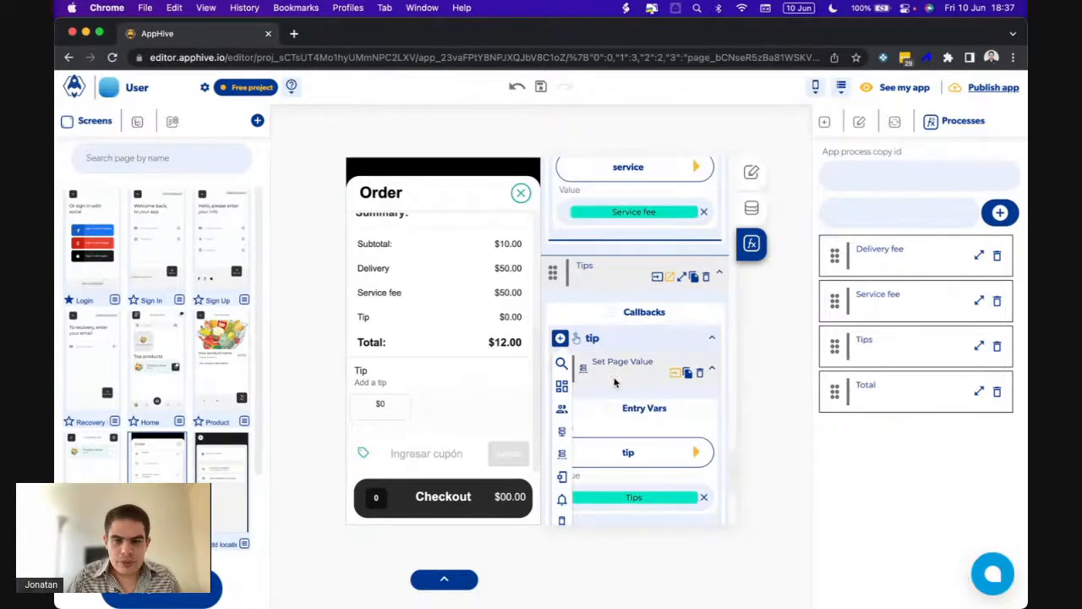
click(682, 276)
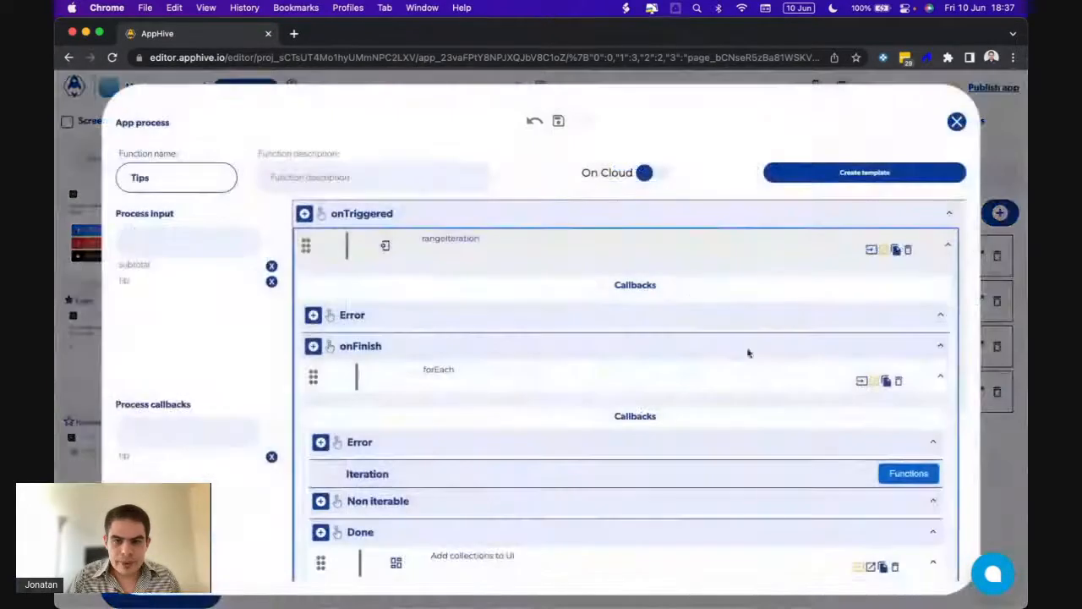
click(893, 471)
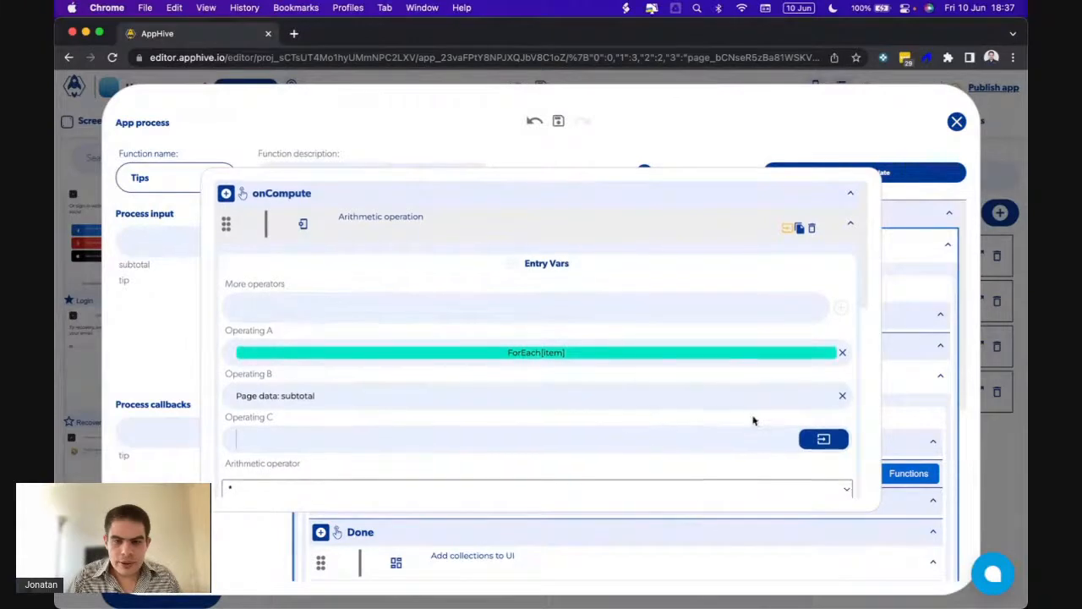
scroll(753, 420, down, 3)
click(900, 388)
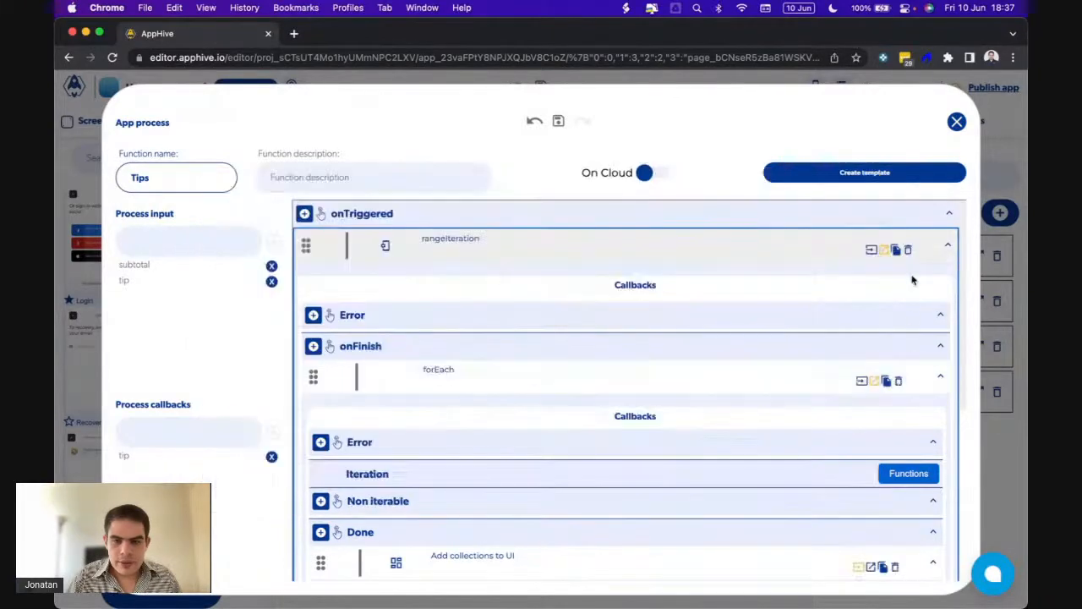
click(956, 120)
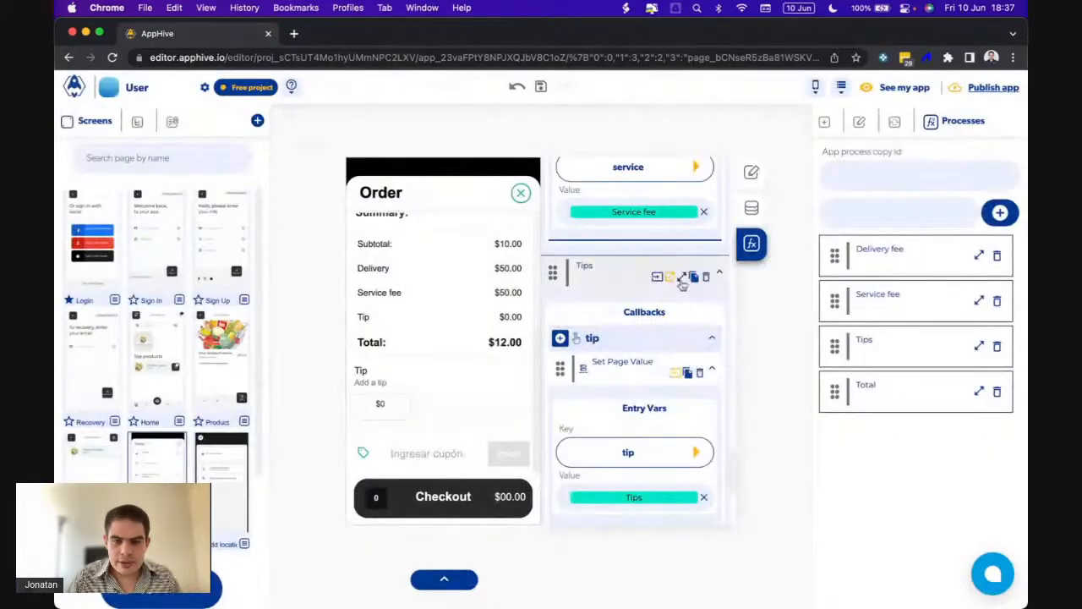
Reopen the Tips process's list instructions, show the item functions of the $0 tip container, and collapse its Modify control and tip functions
click(682, 278)
scroll(788, 429, down, 4)
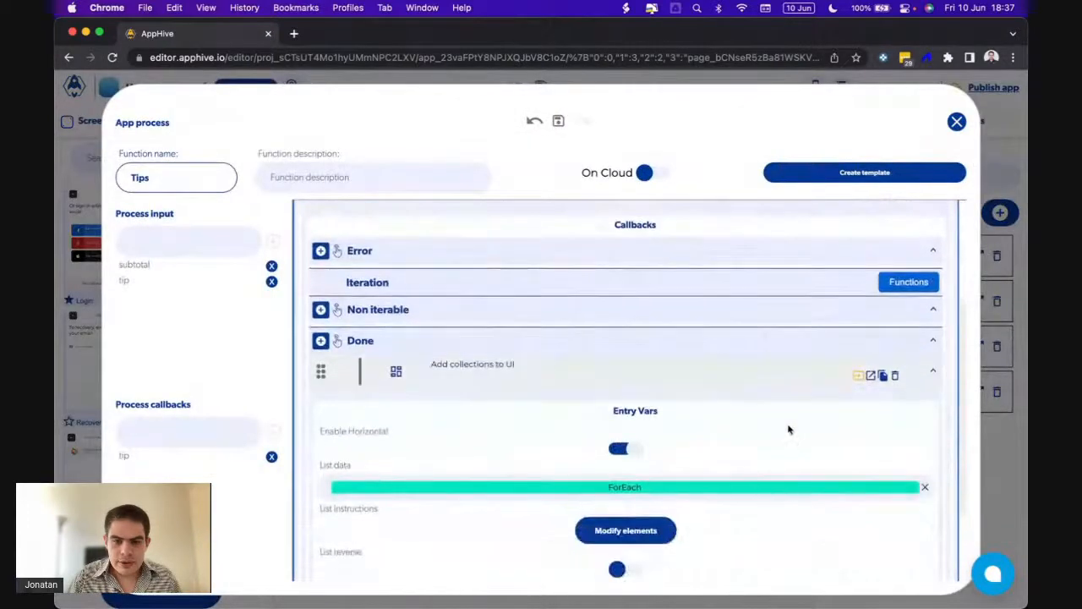
click(645, 531)
click(491, 480)
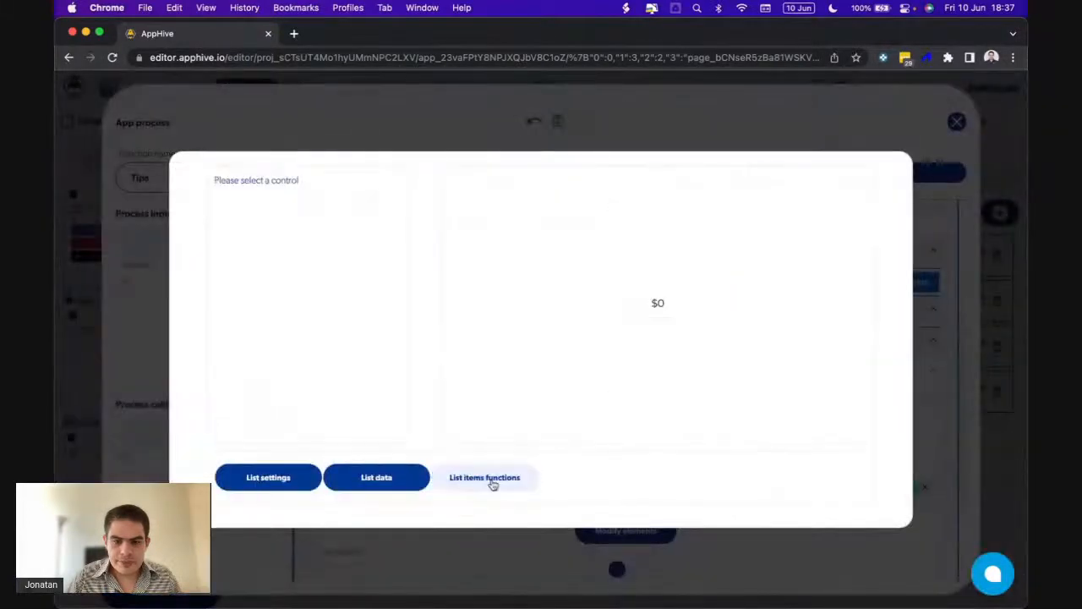
click(643, 315)
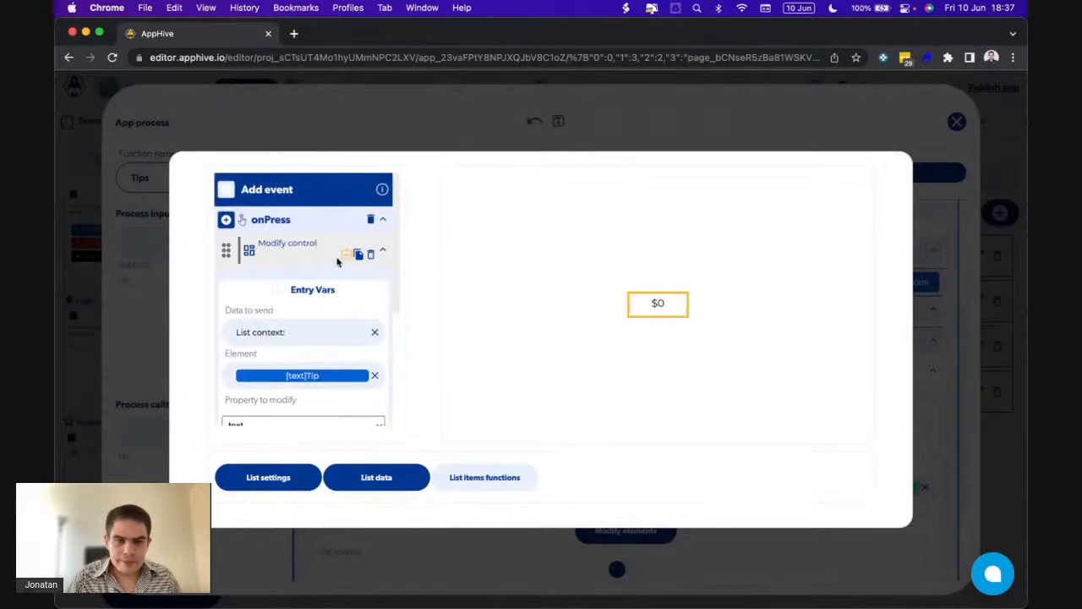
click(345, 255)
click(345, 286)
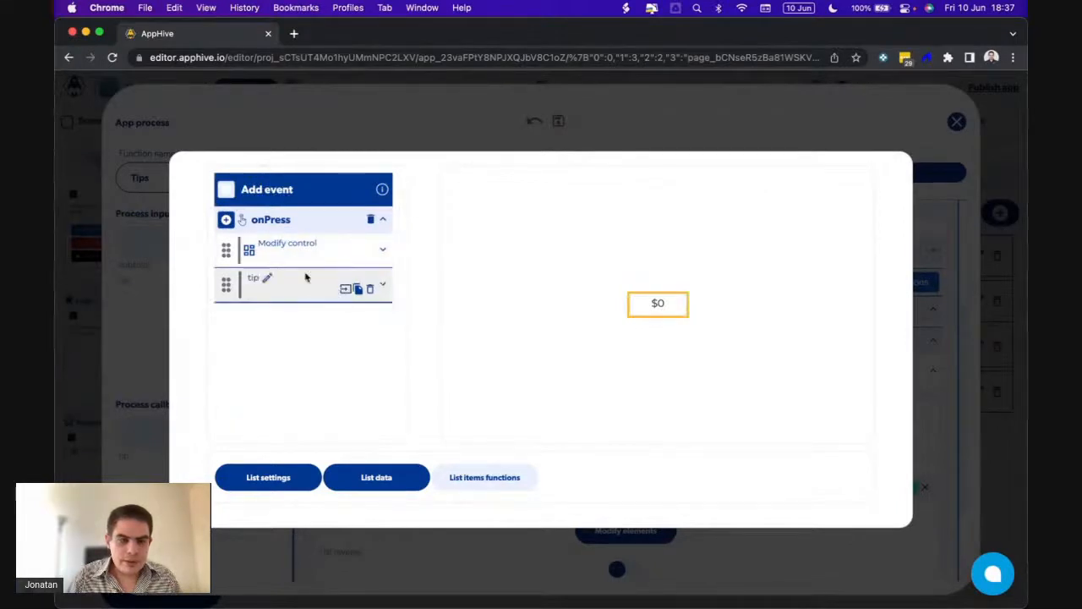
Add the Tips app process to the tip item's onPress event
click(226, 220)
scroll(228, 216, down, 5)
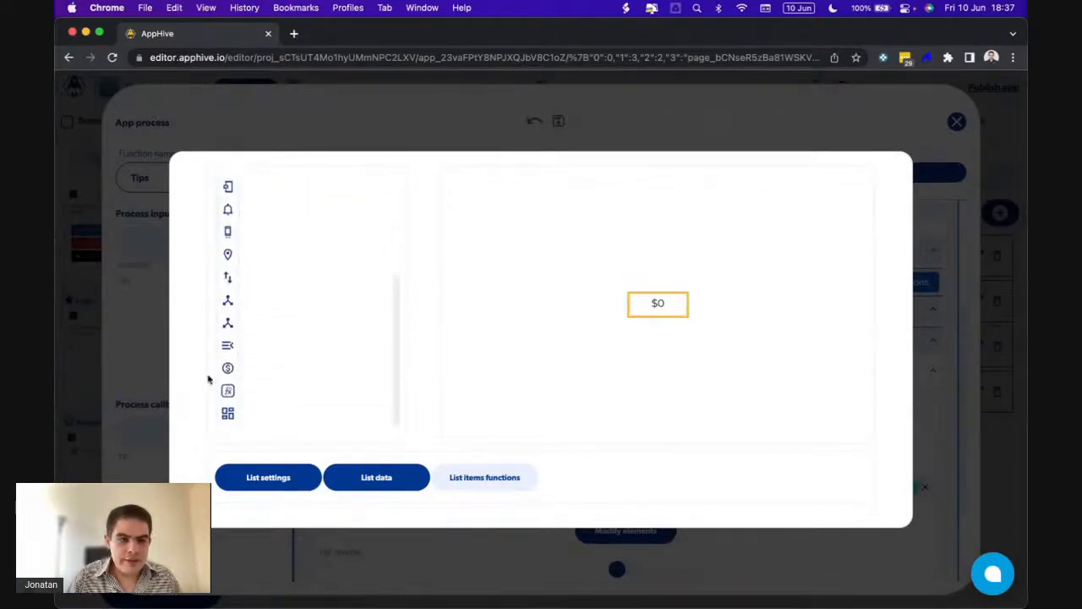
click(297, 418)
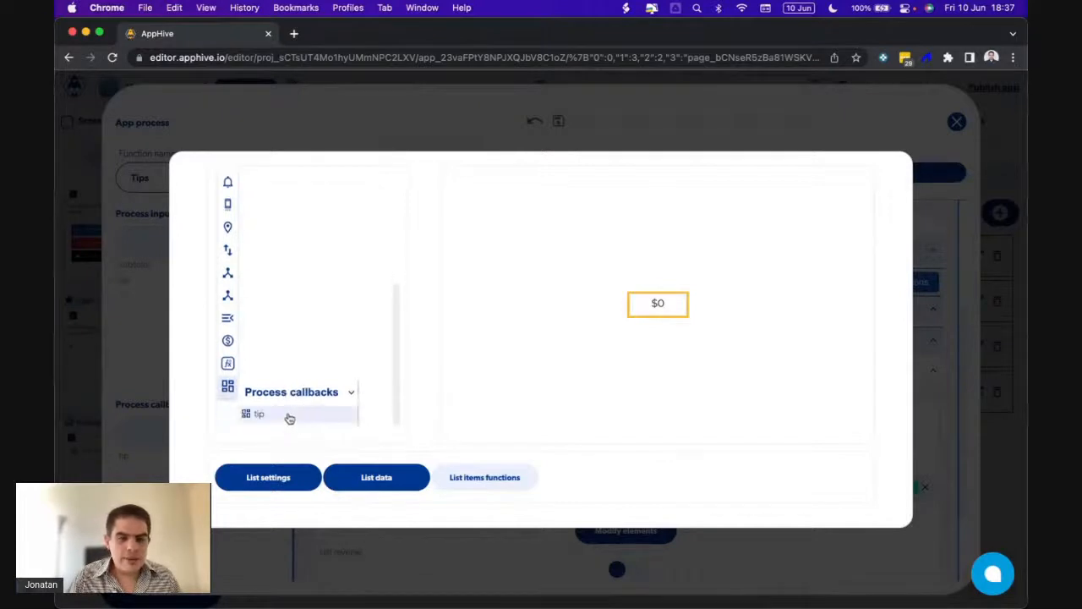
mouse_move(227, 363)
scroll(292, 397, down, 1)
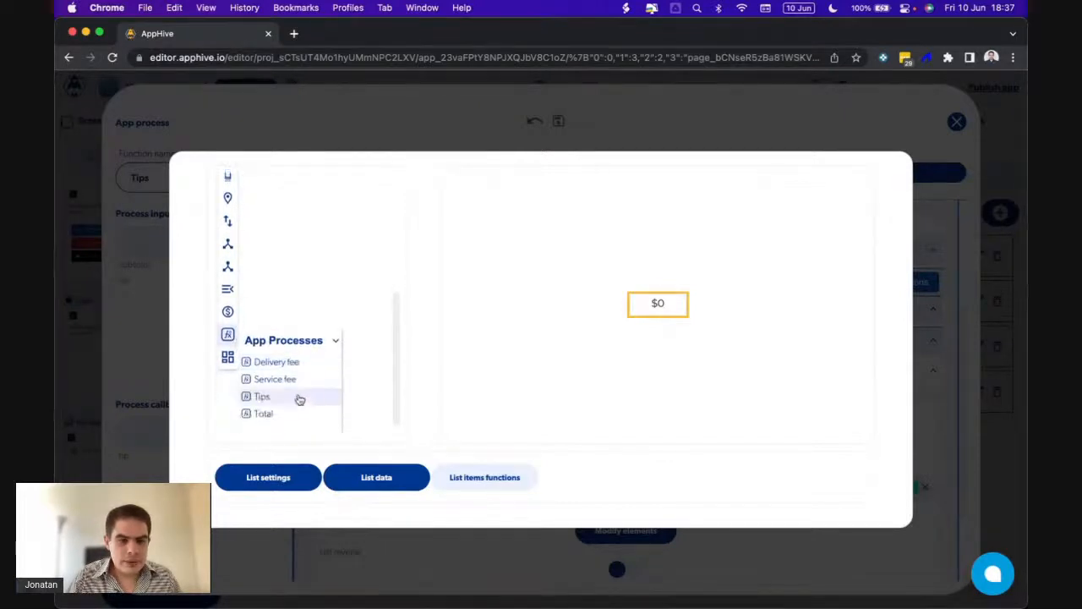
click(280, 396)
Set the nested Tips process's subtotal input to the page data subtotal and its tip input to the page data tip
click(361, 352)
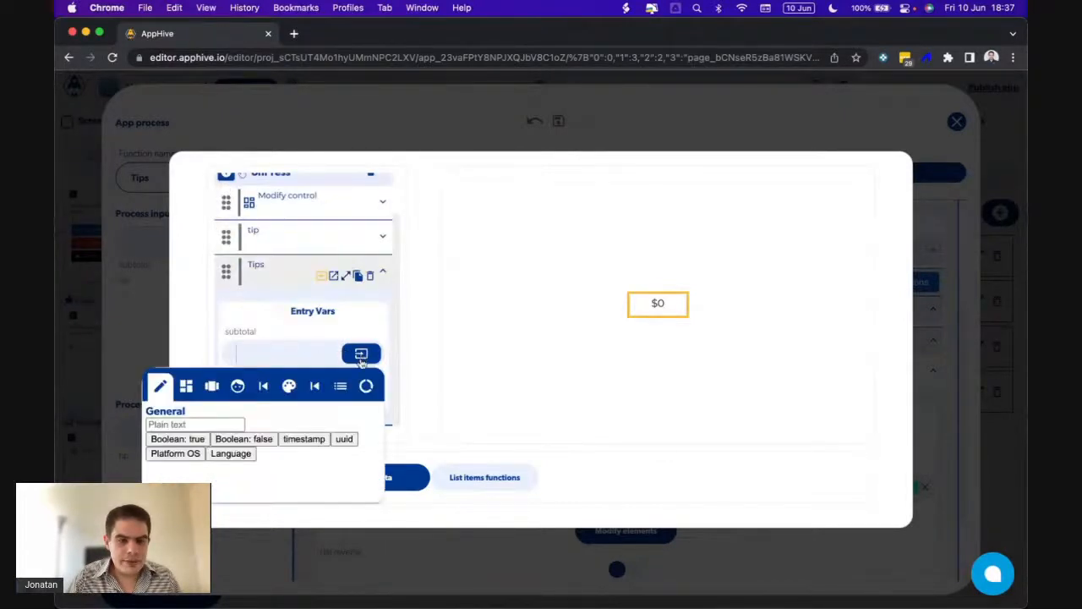
click(366, 387)
click(279, 440)
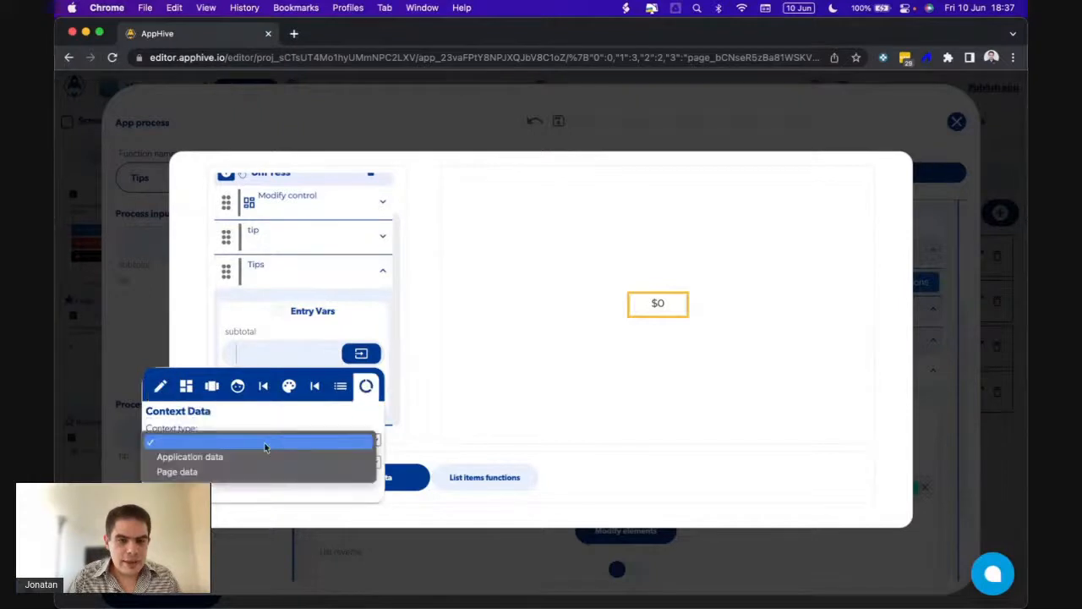
click(214, 472)
click(209, 463)
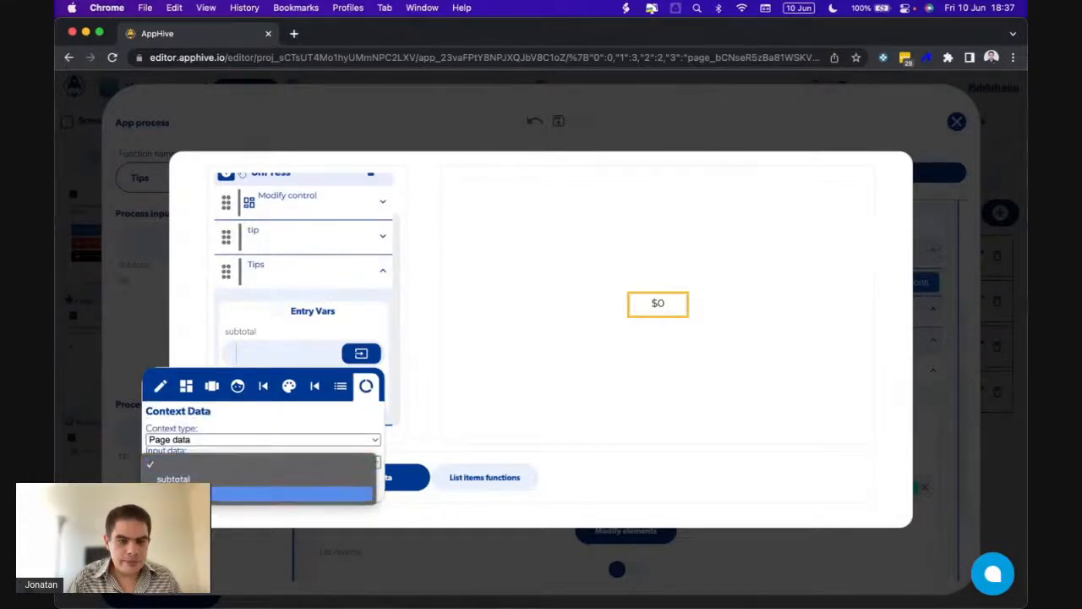
click(180, 479)
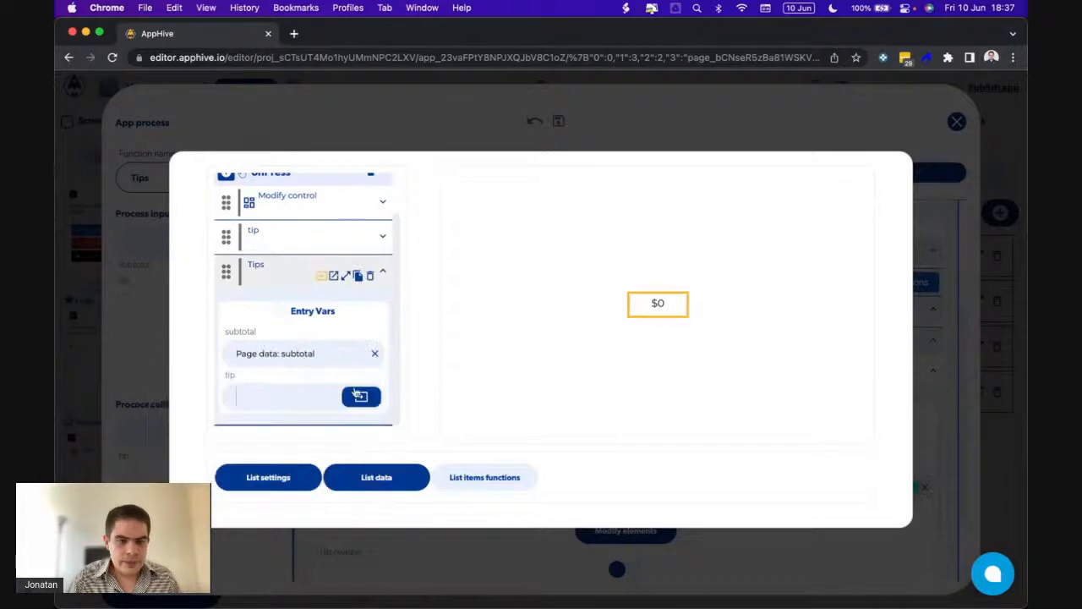
click(361, 396)
click(366, 429)
click(268, 488)
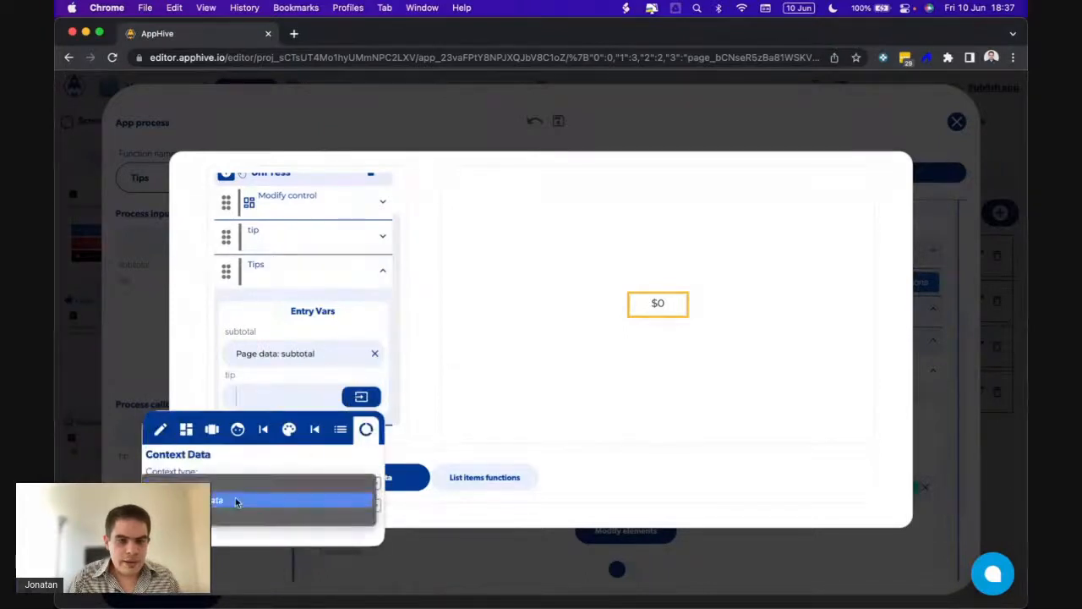
click(216, 514)
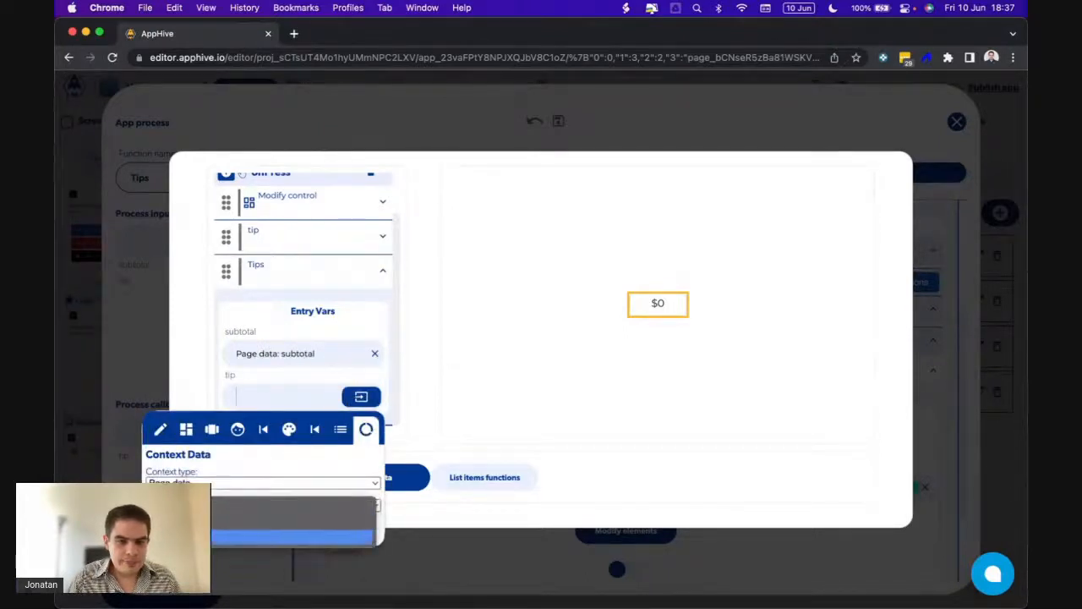
click(291, 537)
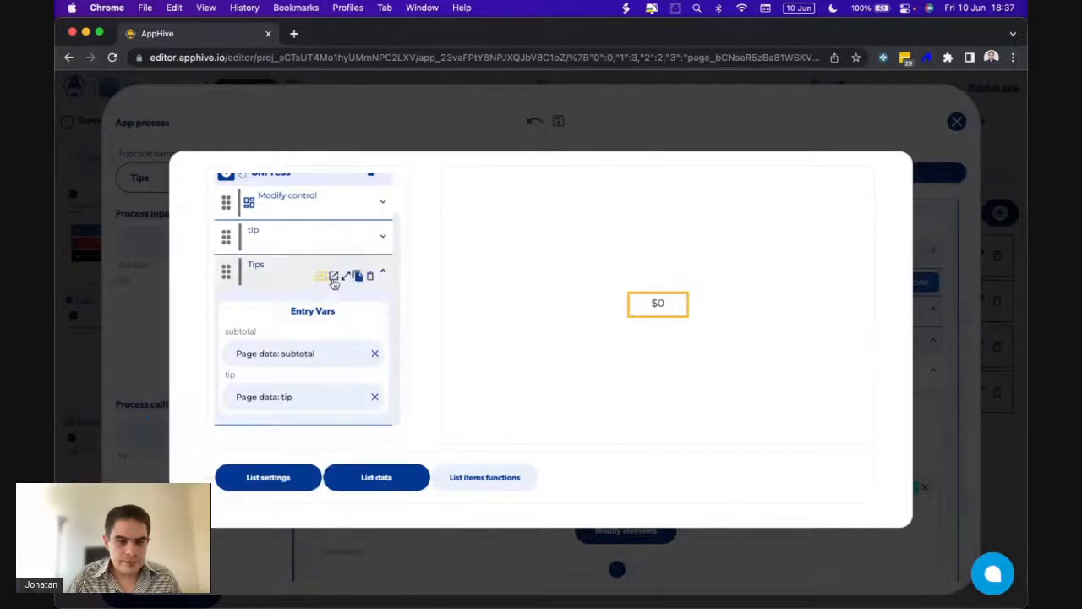
Add the tip process callback inside the nested Tips process's tip callback, with the Tips output as its return data
click(234, 385)
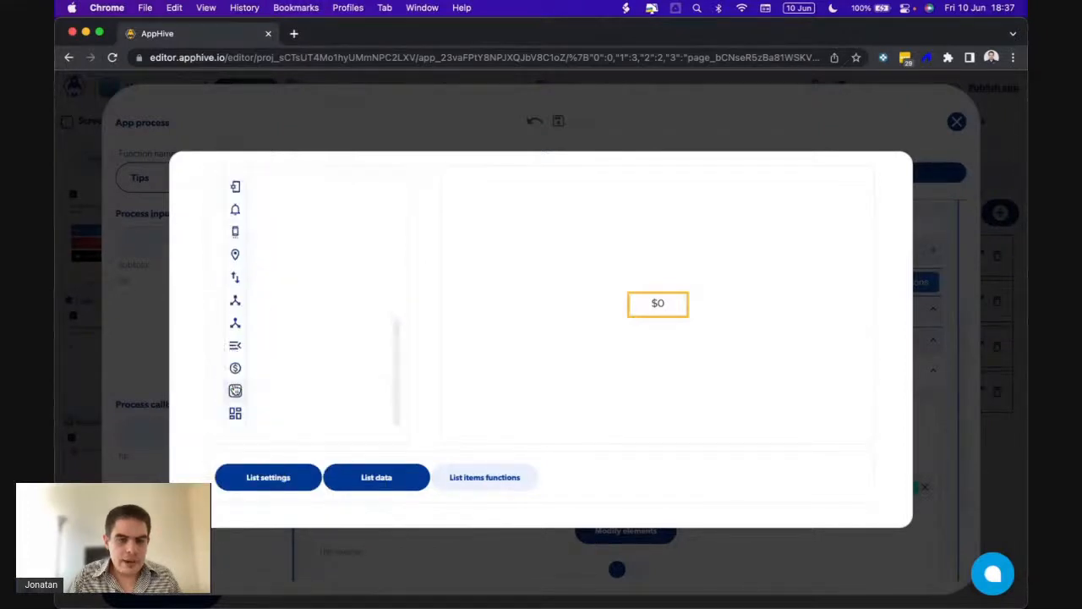
click(298, 415)
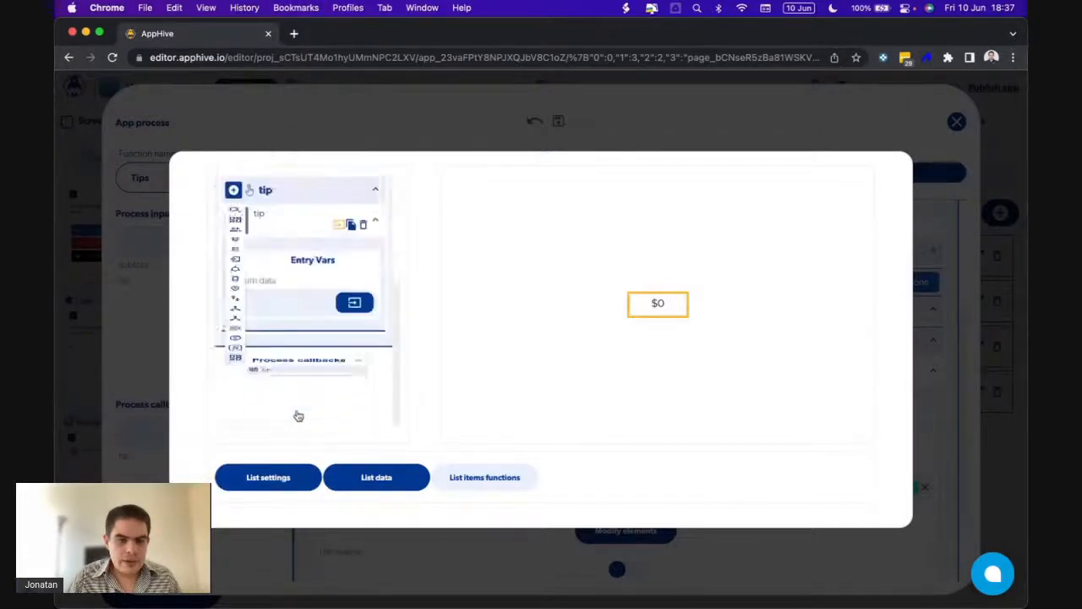
click(345, 385)
click(307, 413)
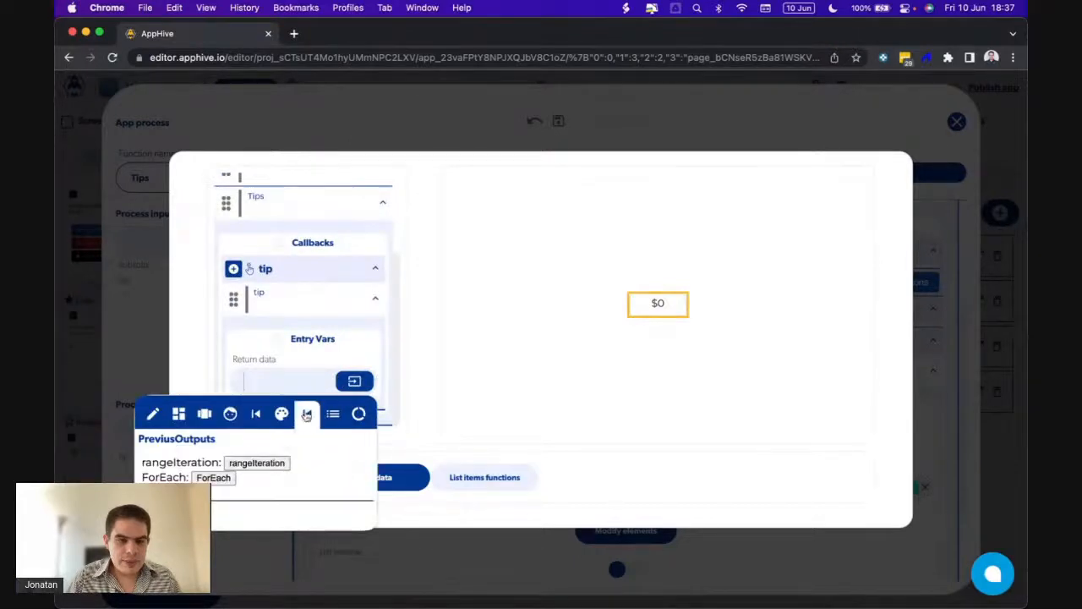
click(213, 478)
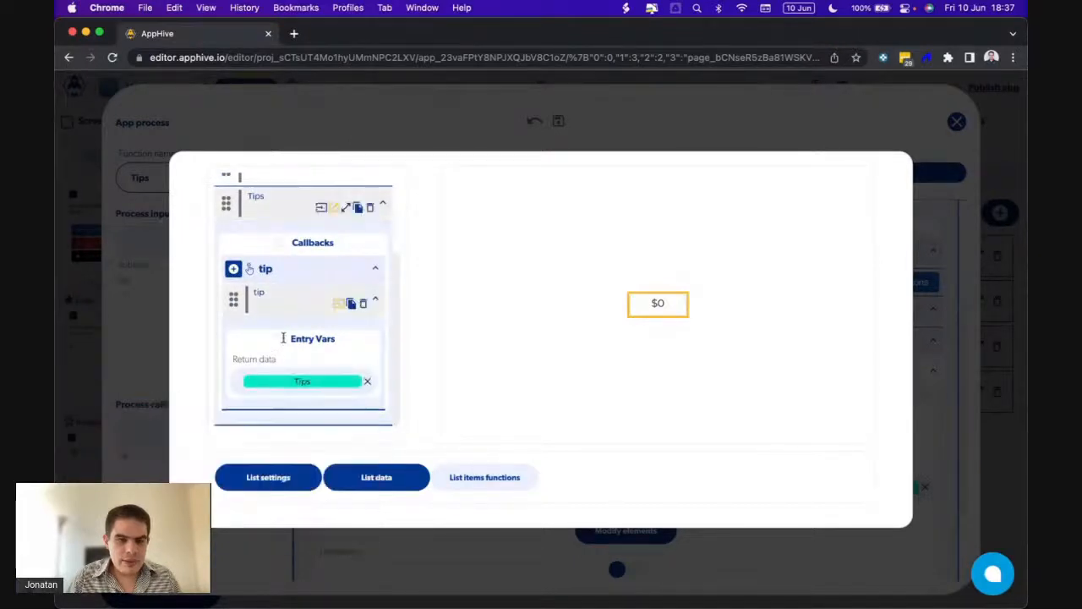
scroll(264, 245, up, 2)
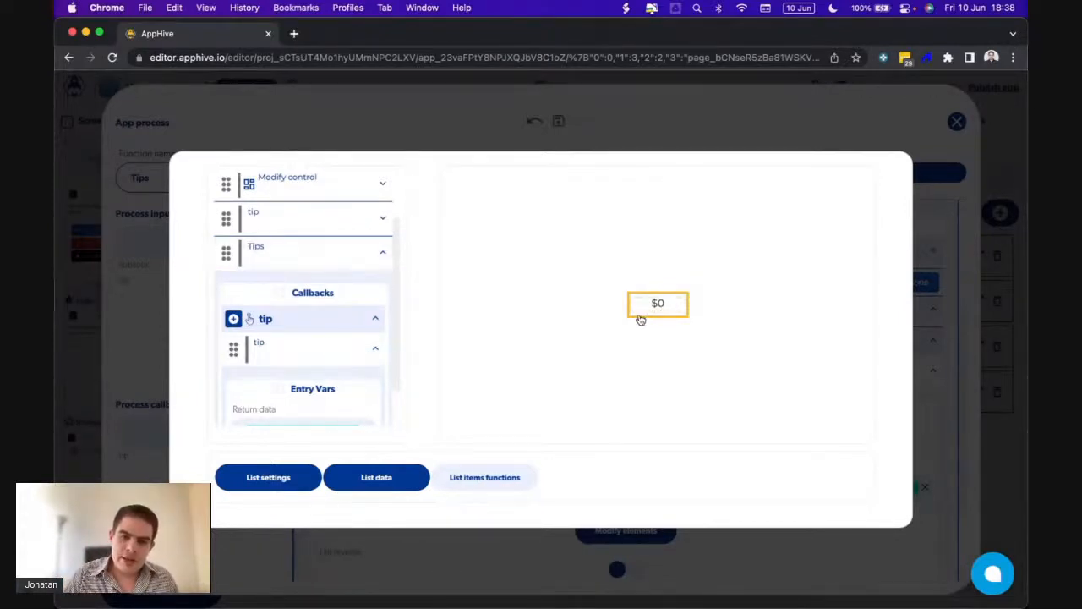
Switch to QuickTime Player to check the Order screen in the phone preview, and return to the list instructions in Chrome
mouse_move(262, 254)
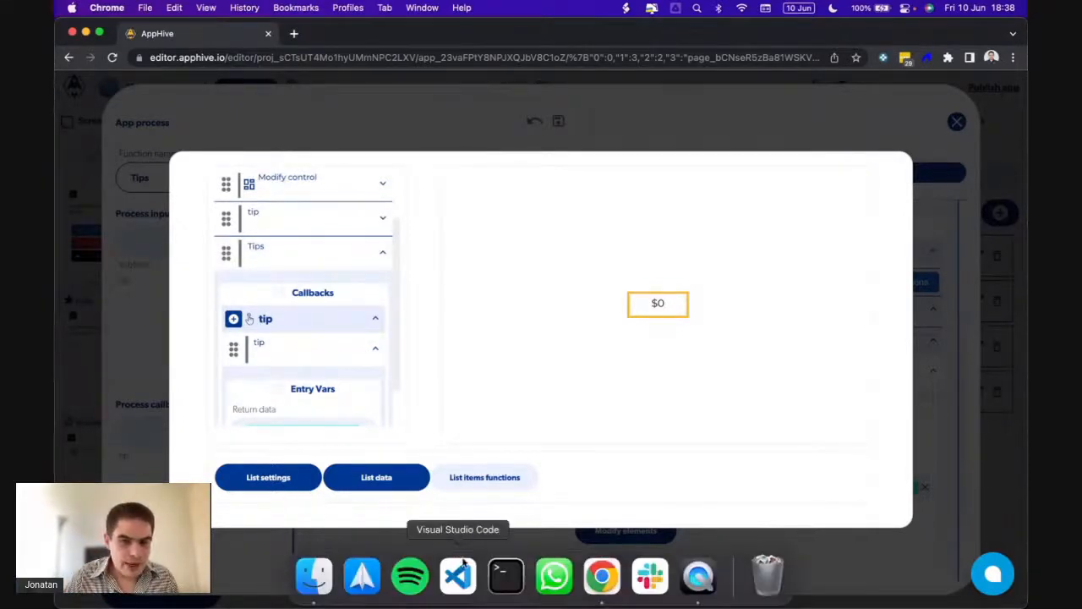
click(698, 597)
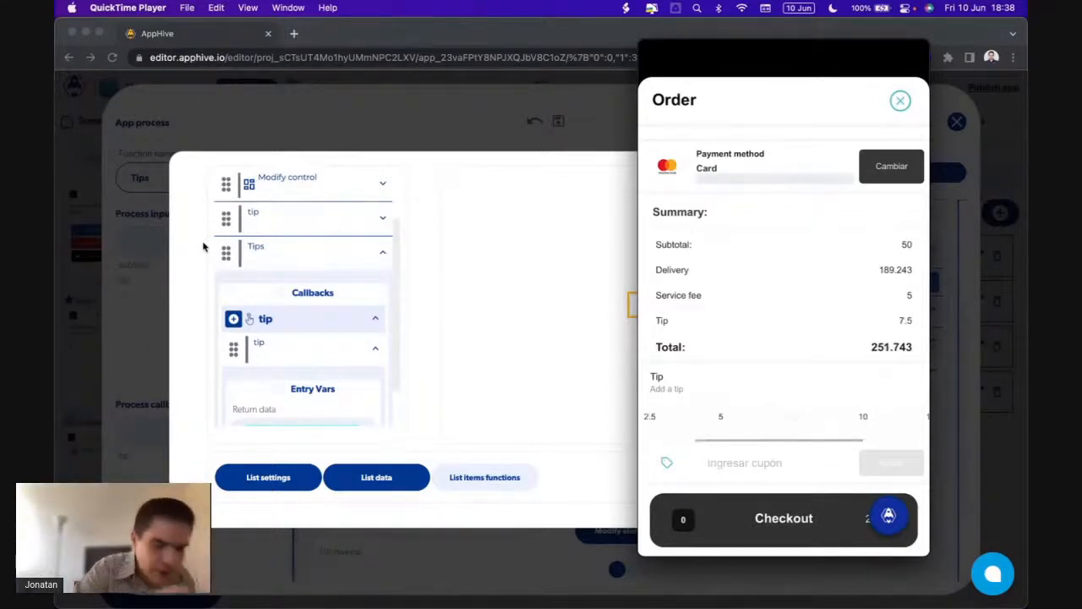
click(217, 265)
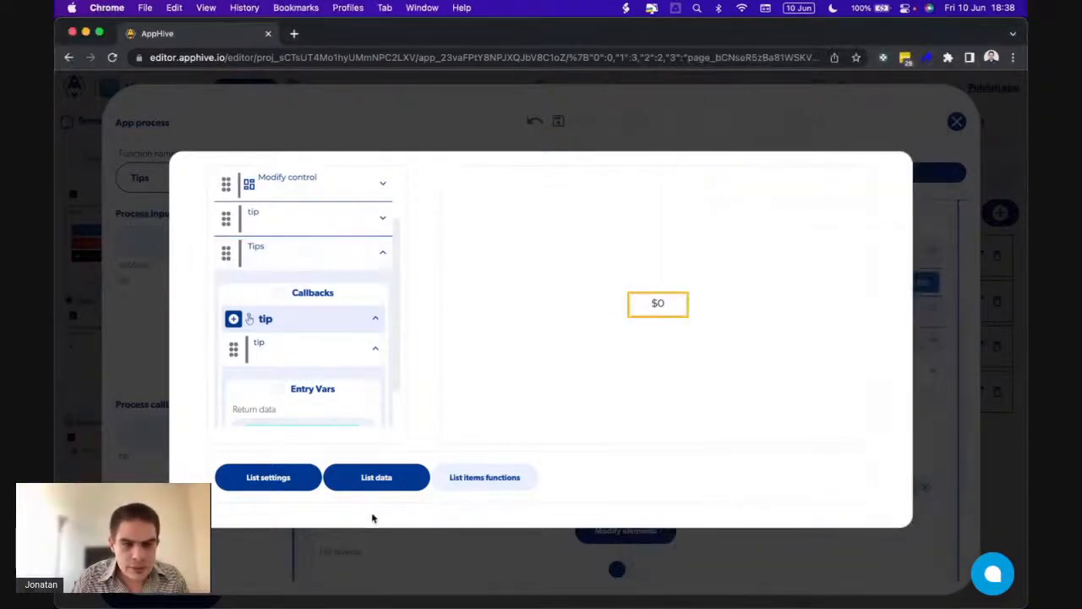
Remove the computed function from the tip container's style|borderColor property in the list data, and open the list of control properties
click(364, 482)
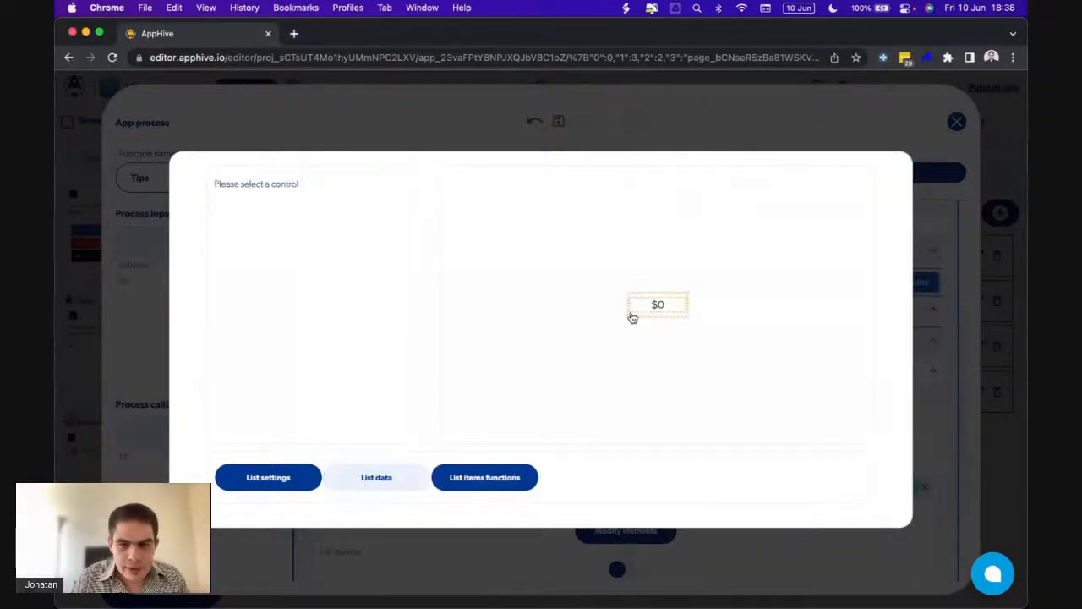
click(633, 320)
click(382, 204)
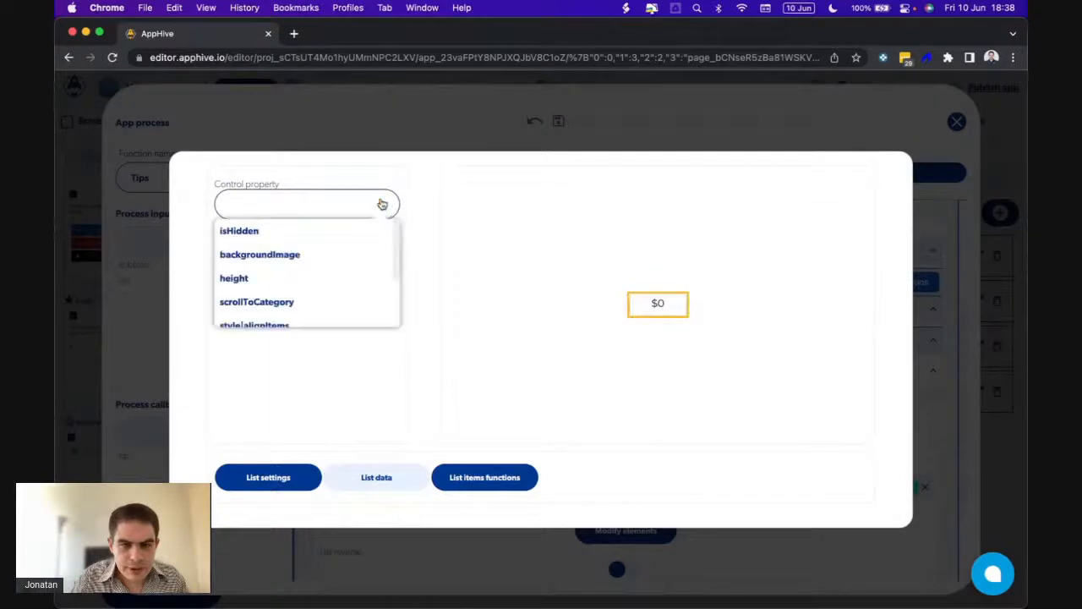
scroll(300, 283, down, 3)
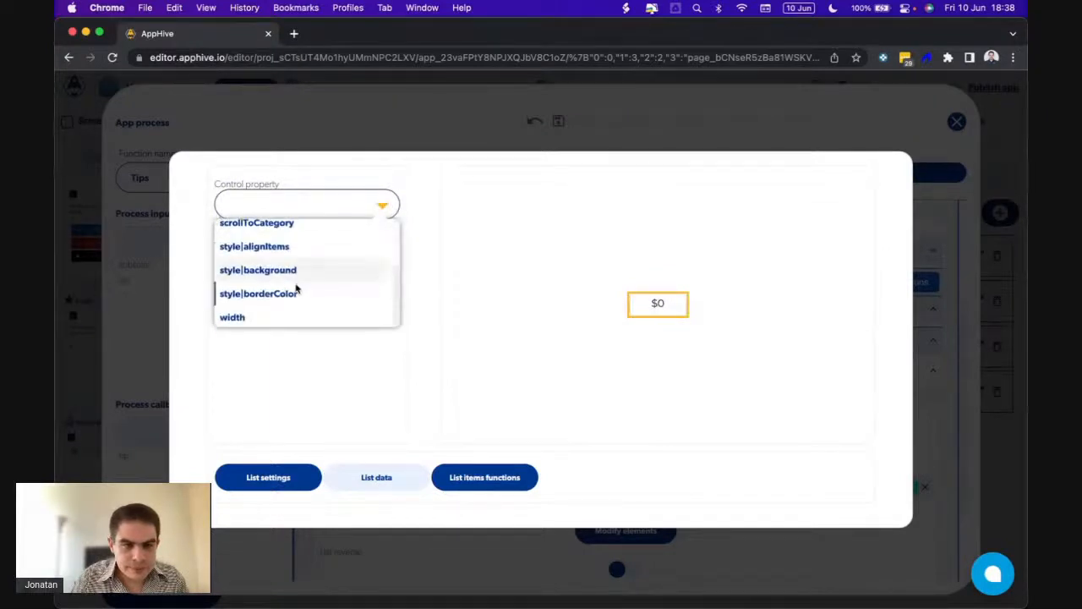
click(297, 292)
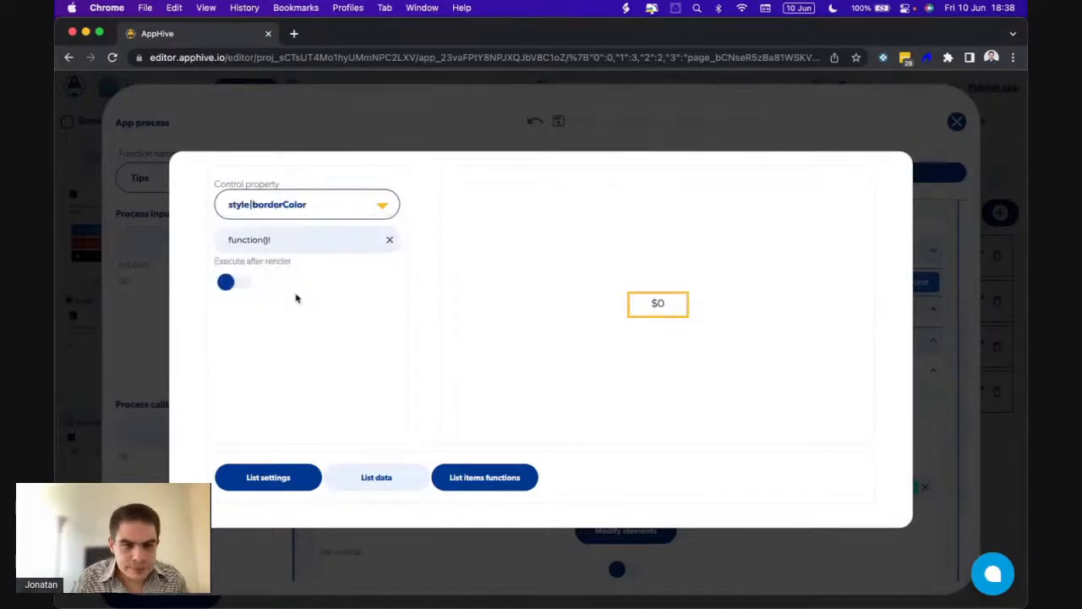
click(391, 242)
click(381, 205)
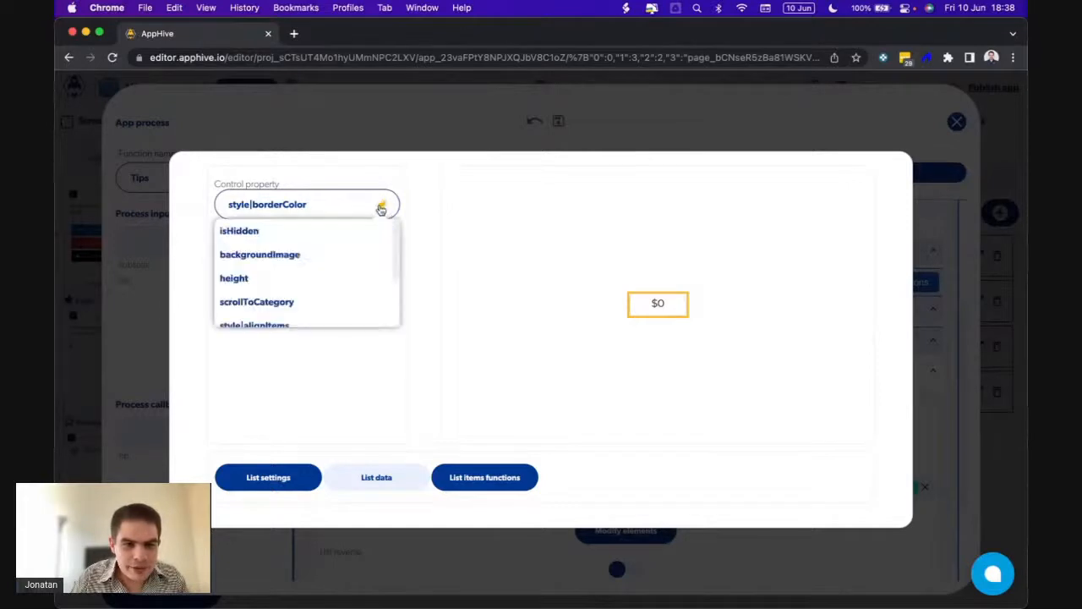
Choose the style|background property for the tip container in the list data and give it a computed function containing a Conditional
scroll(300, 288, down, 3)
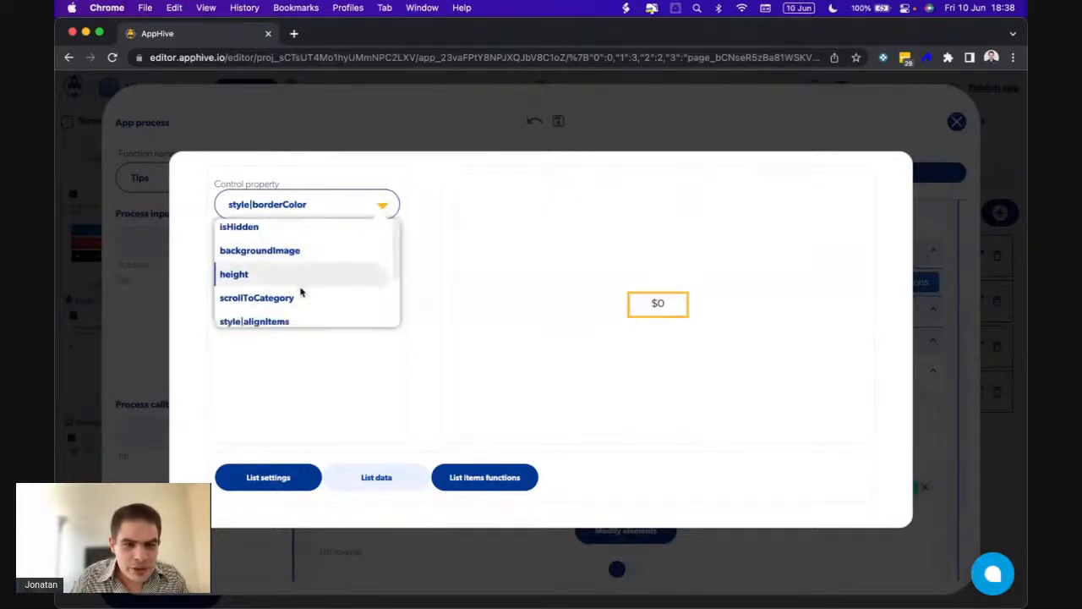
scroll(301, 292, up, 2)
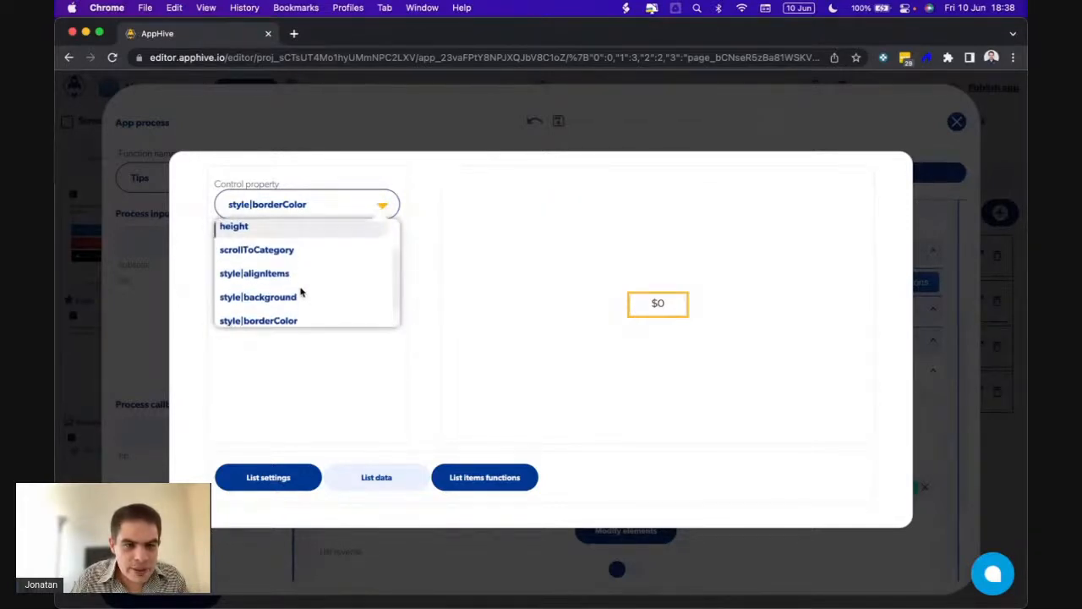
scroll(300, 289, down, 2)
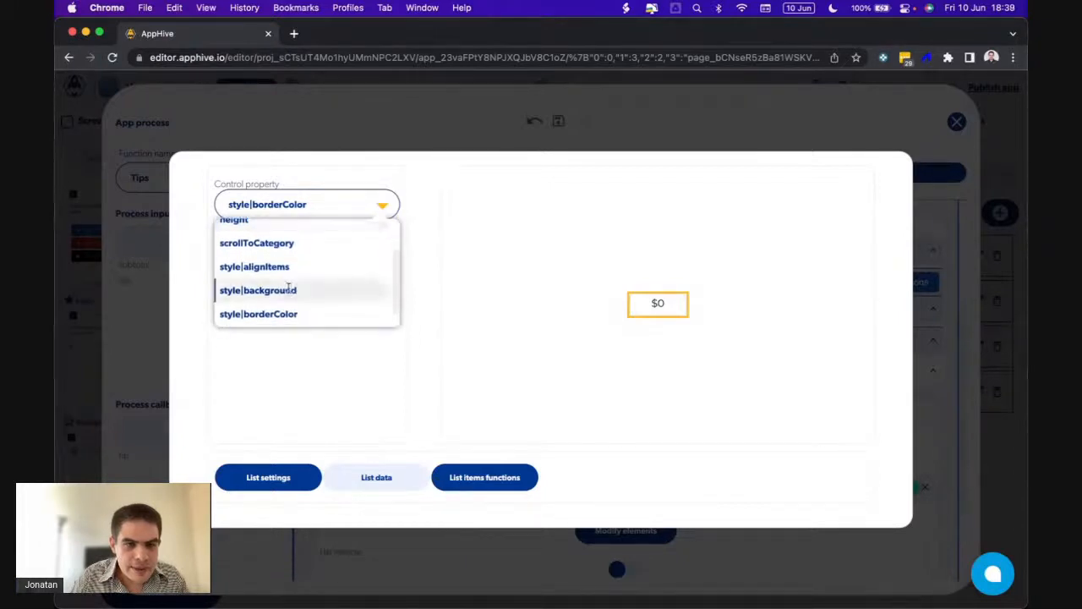
click(288, 293)
click(366, 245)
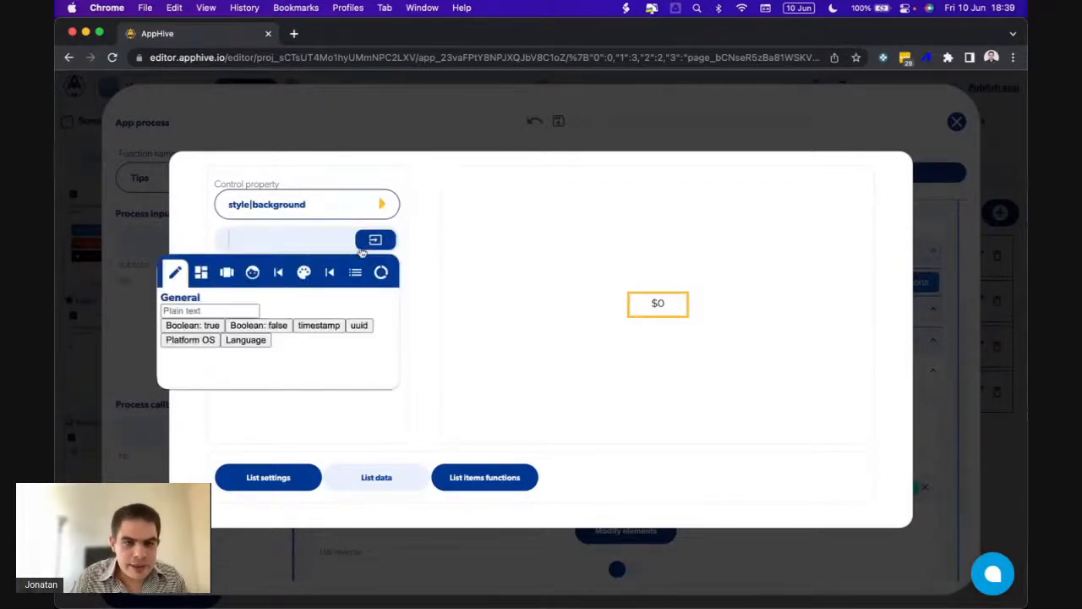
click(227, 273)
click(388, 300)
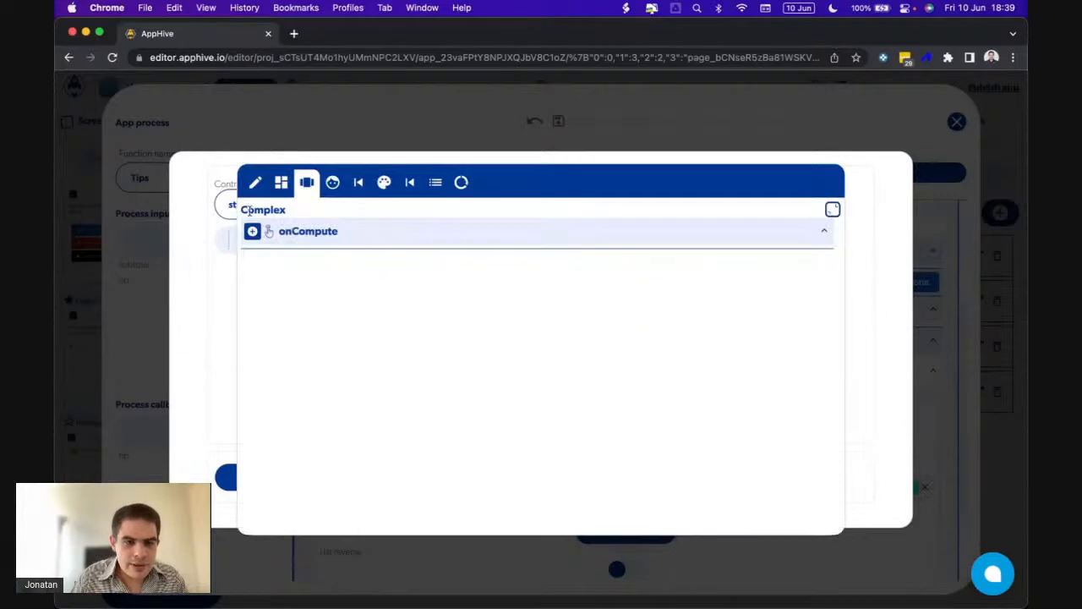
click(252, 232)
mouse_move(255, 369)
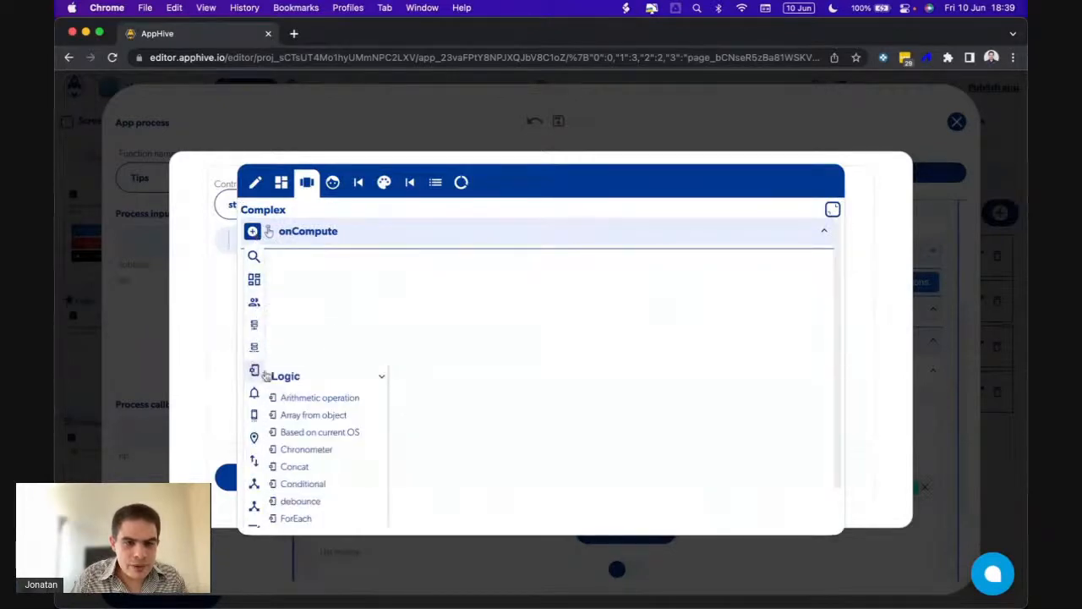
click(324, 485)
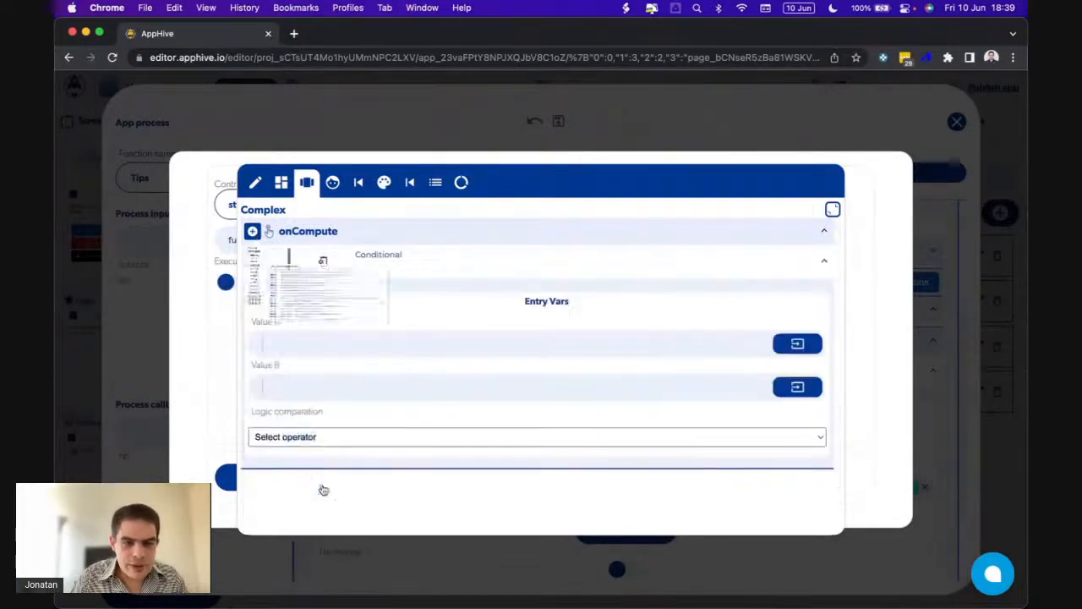
Set the Conditional to compare the whole list context item with the page data tip using the == operator
click(796, 343)
click(780, 377)
click(800, 413)
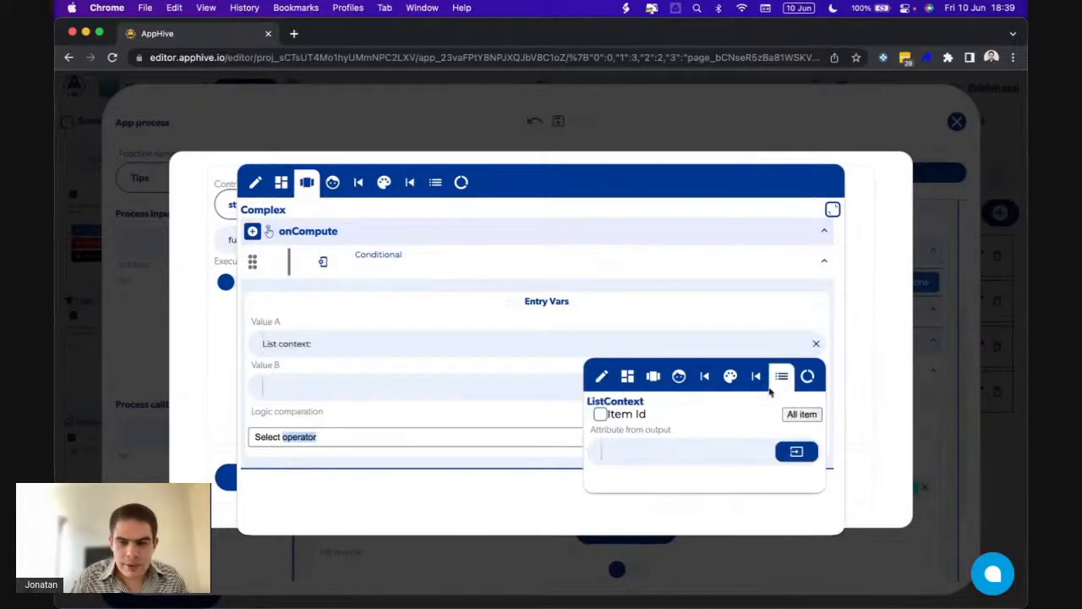
click(795, 388)
click(807, 420)
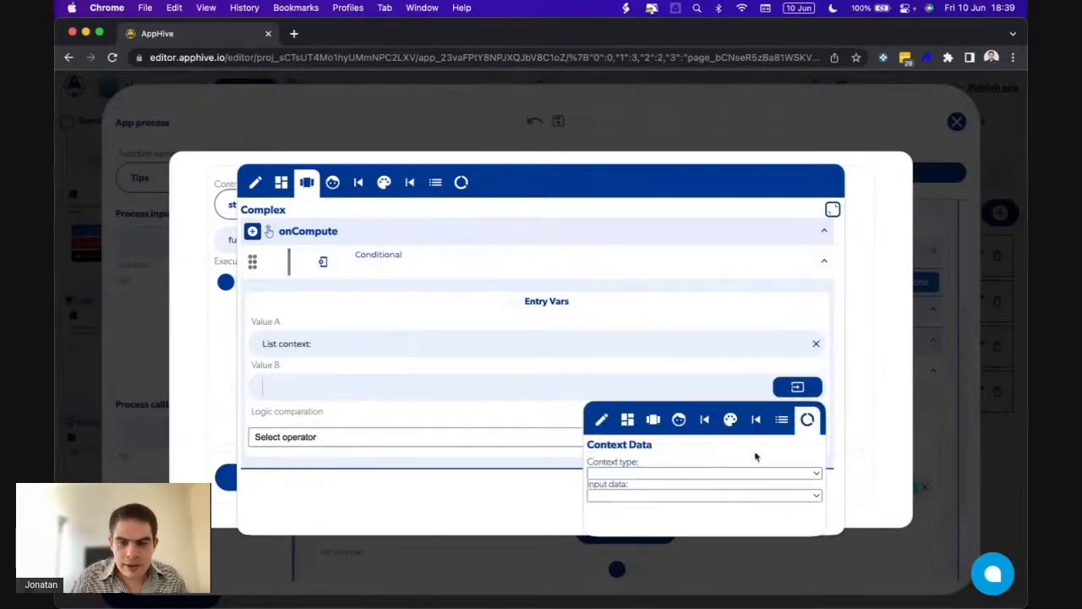
click(729, 472)
click(641, 505)
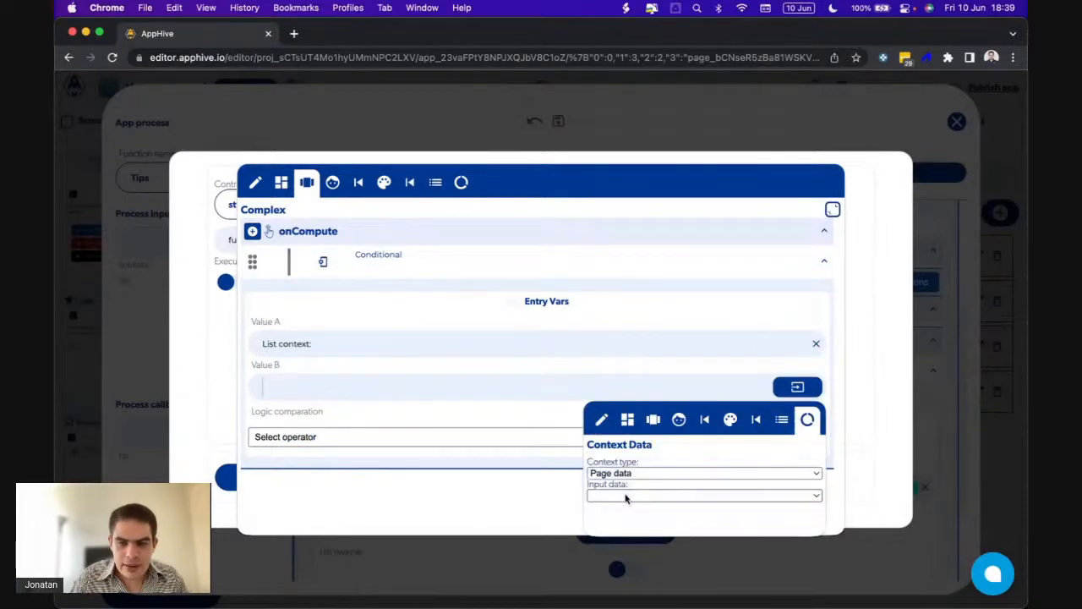
click(626, 496)
click(605, 527)
click(490, 436)
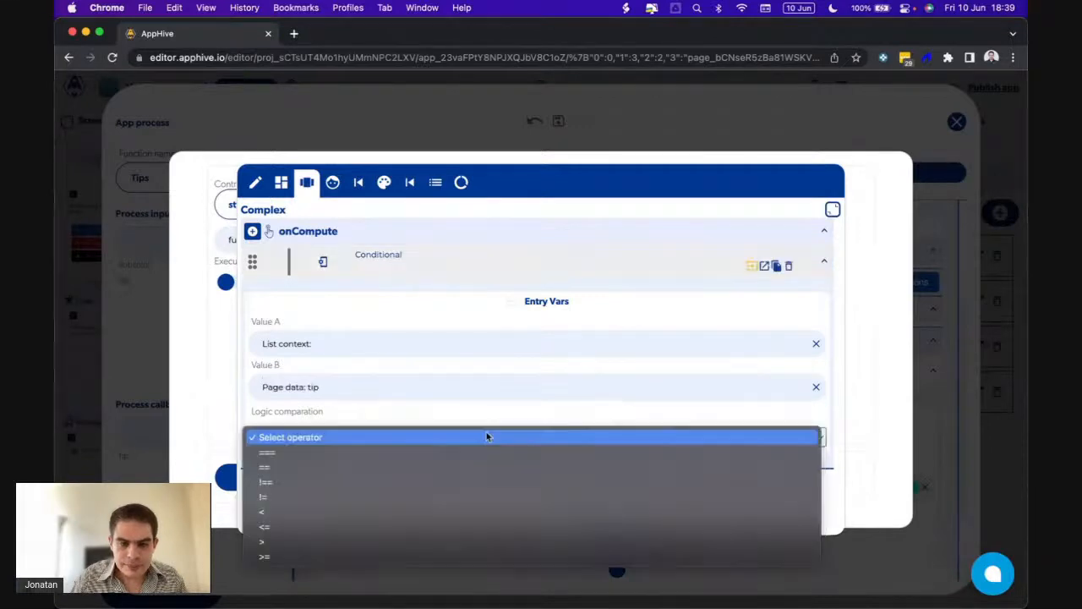
click(454, 466)
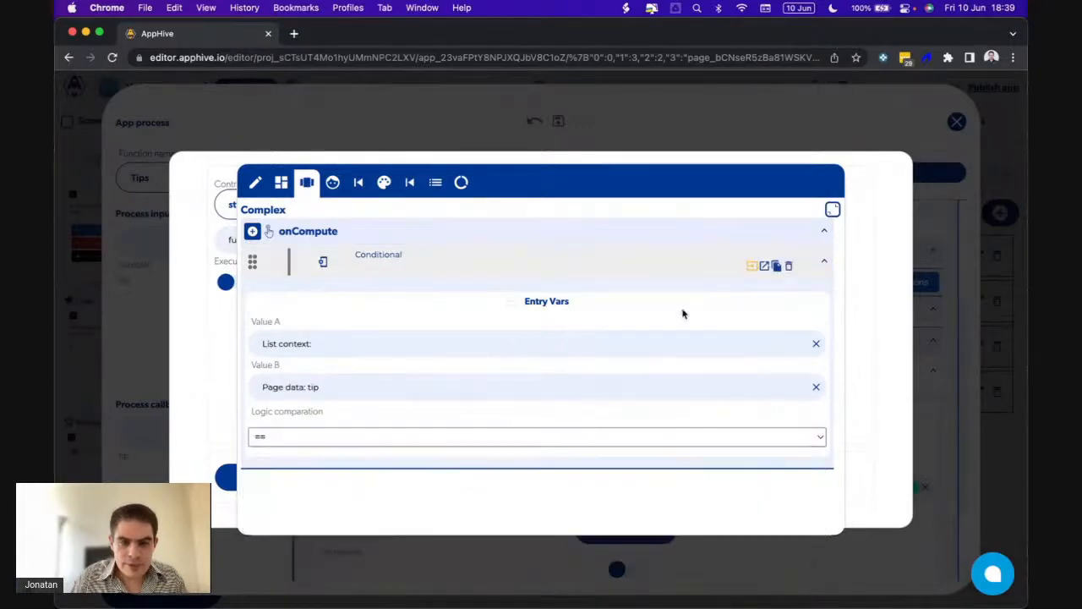
Add a compute callback to the Conditional's Is true branch that returns the primary palette colour, shade 200
click(765, 267)
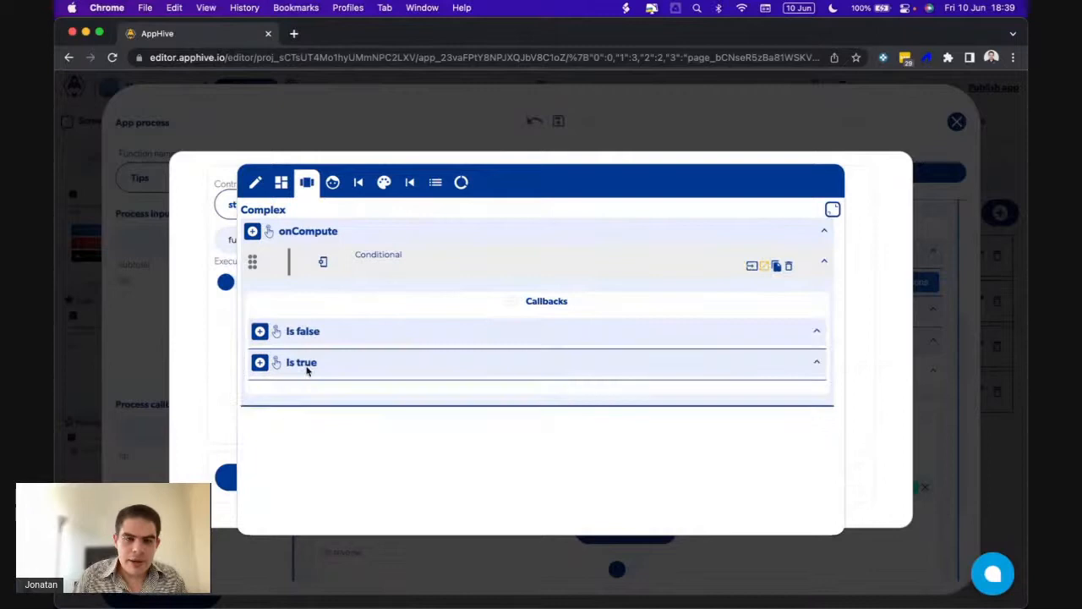
click(260, 363)
scroll(262, 366, down, 3)
mouse_move(261, 516)
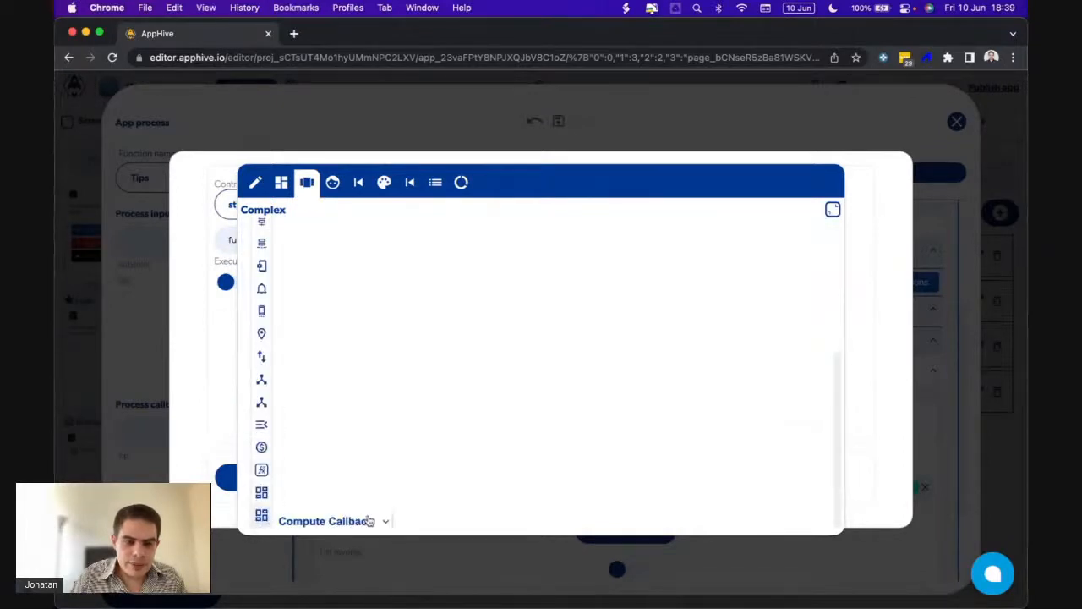
click(338, 516)
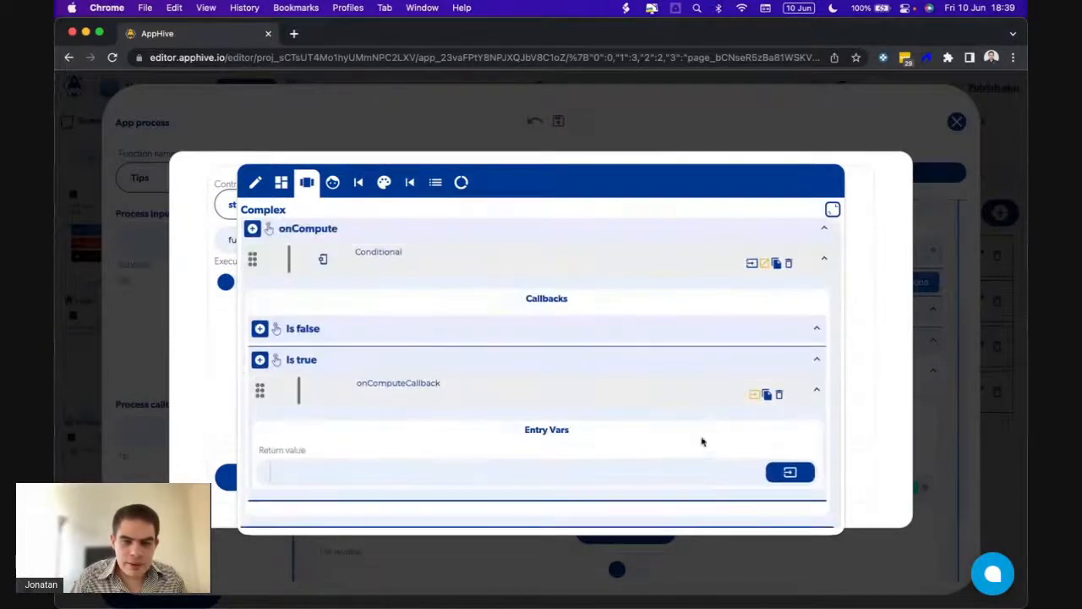
click(787, 471)
click(723, 341)
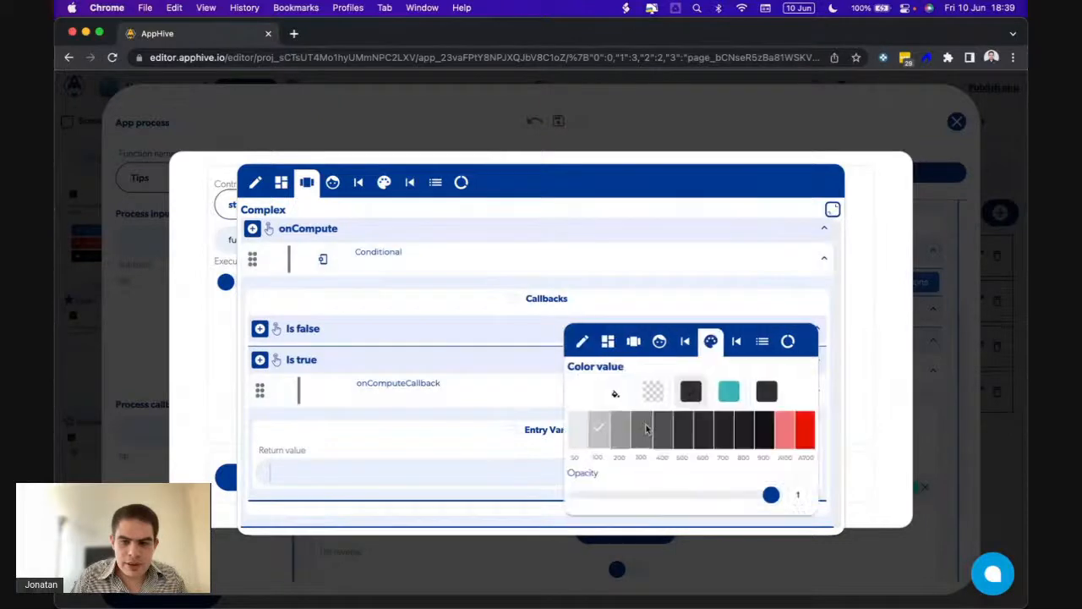
click(616, 442)
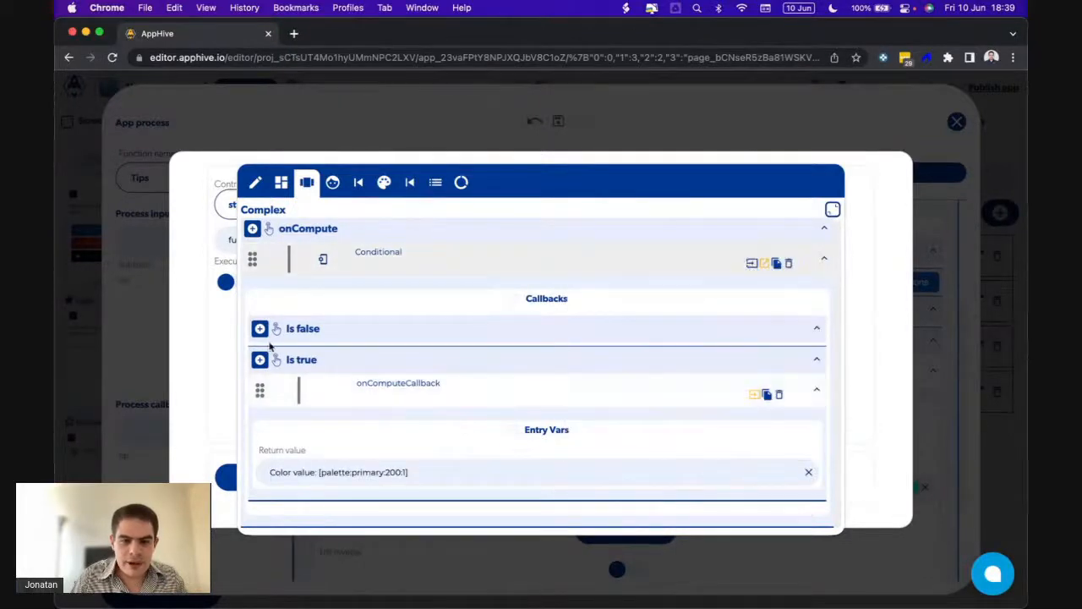
Copy the compute callback into the Conditional's Is false branch and set its return value to the transparent colour
click(767, 395)
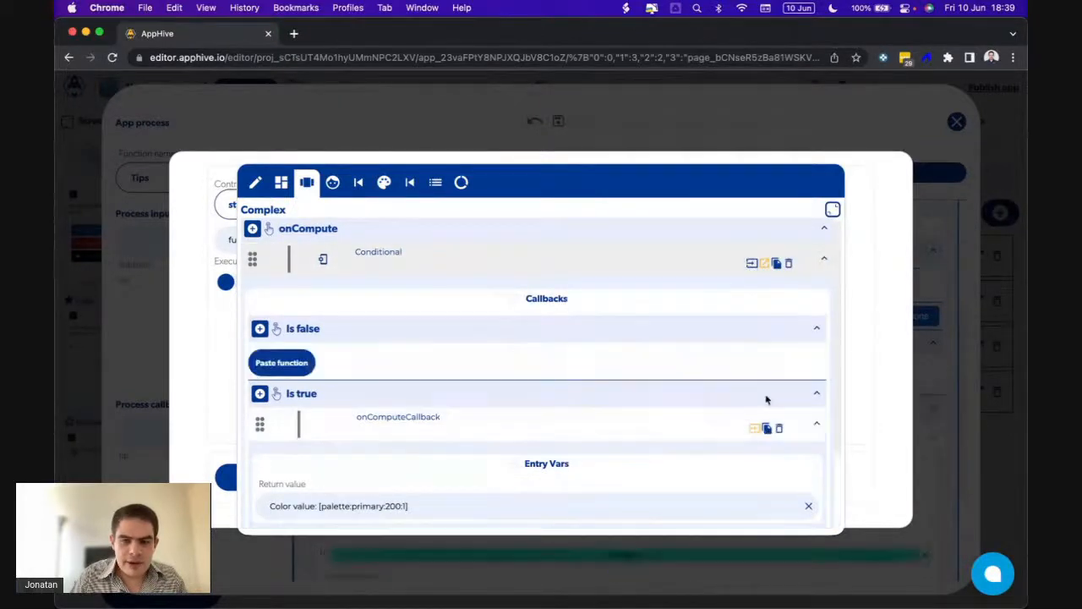
click(281, 363)
click(386, 441)
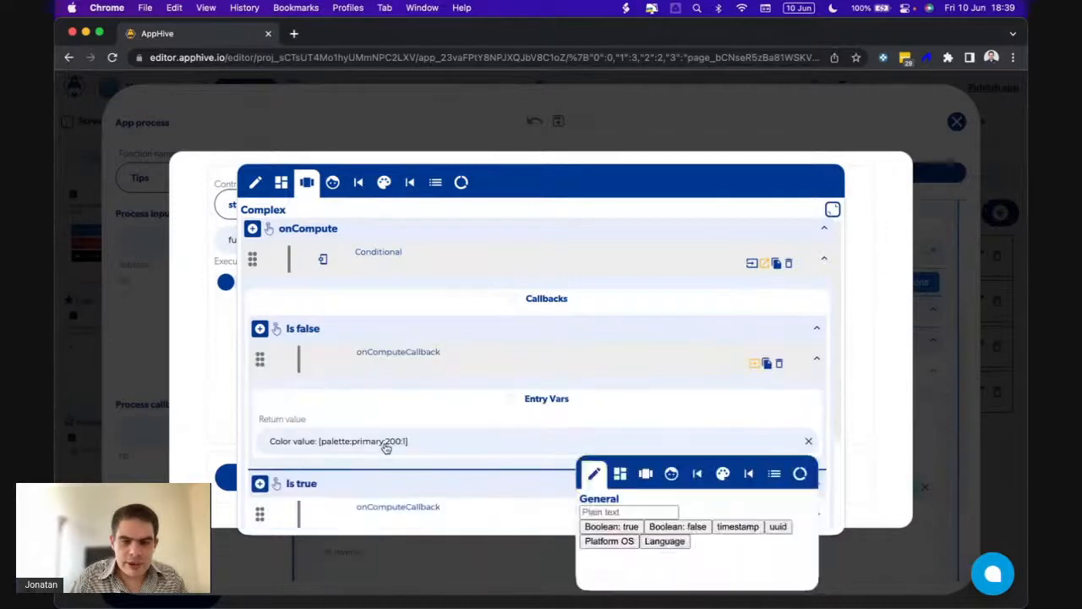
click(722, 474)
click(648, 524)
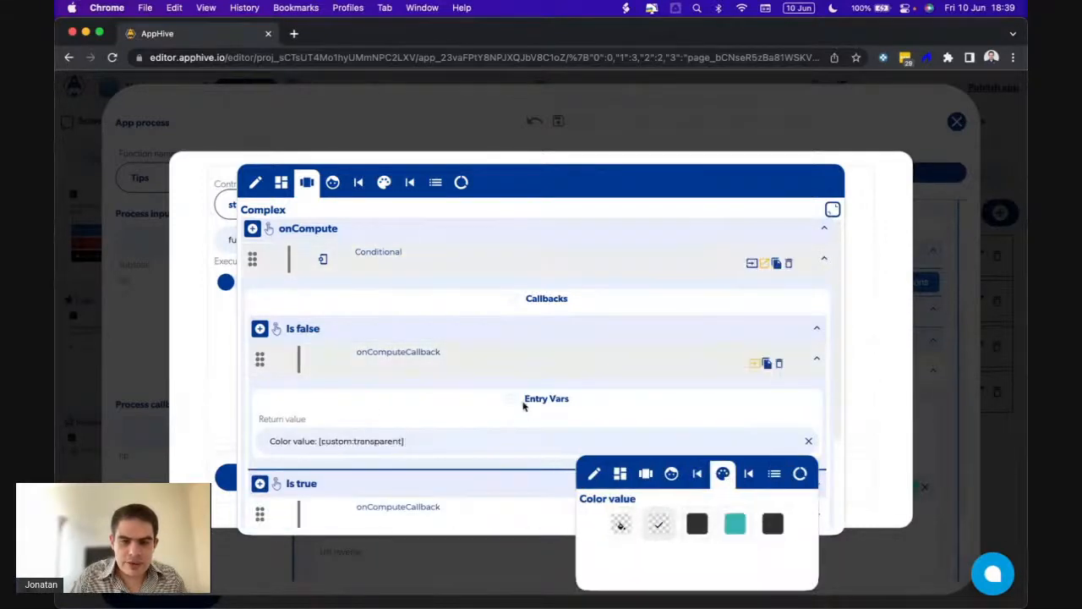
scroll(522, 406, down, 2)
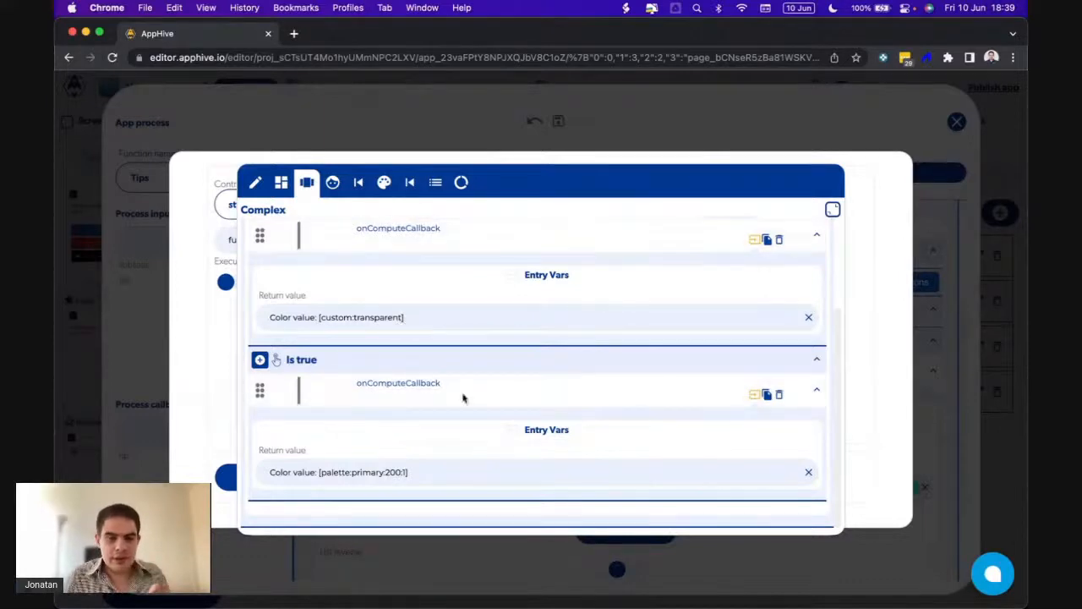
Check the Order screen in the QuickTime Player phone preview, then return to Chrome and close the background function and the Tips process
click(698, 588)
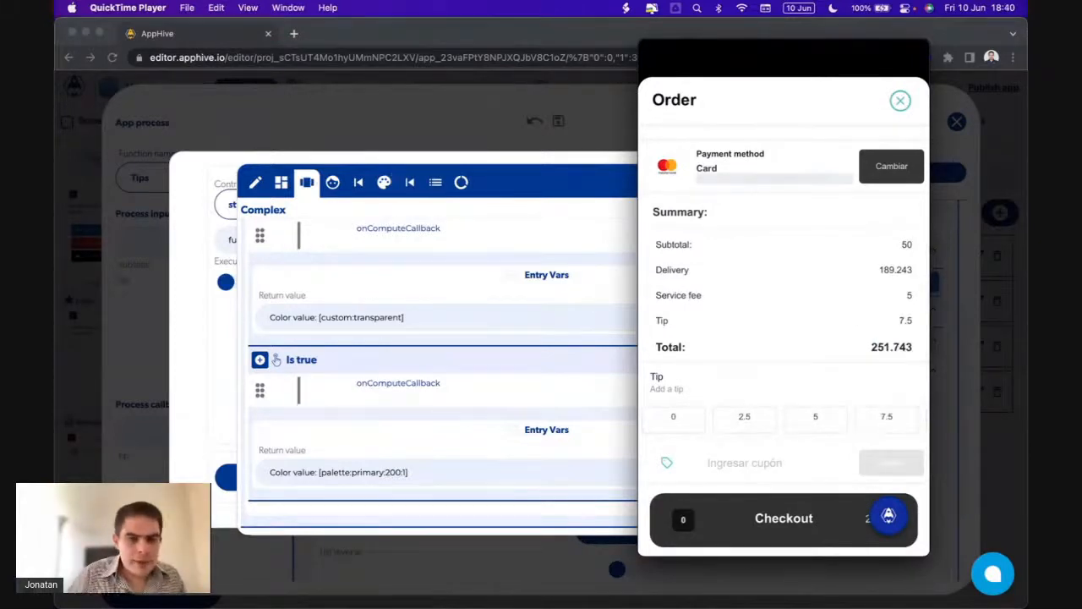
click(176, 315)
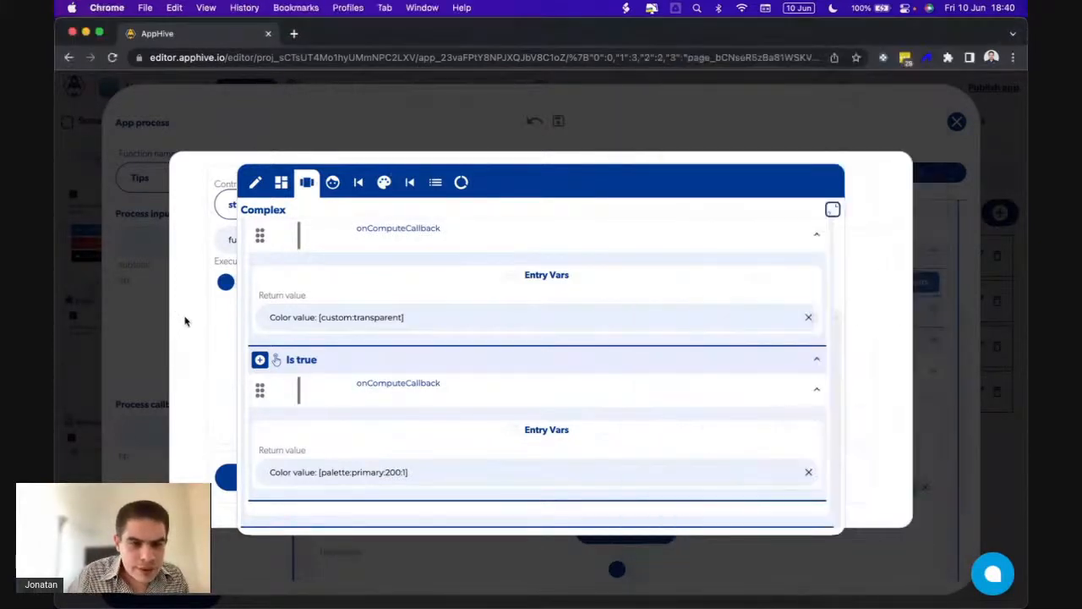
click(186, 321)
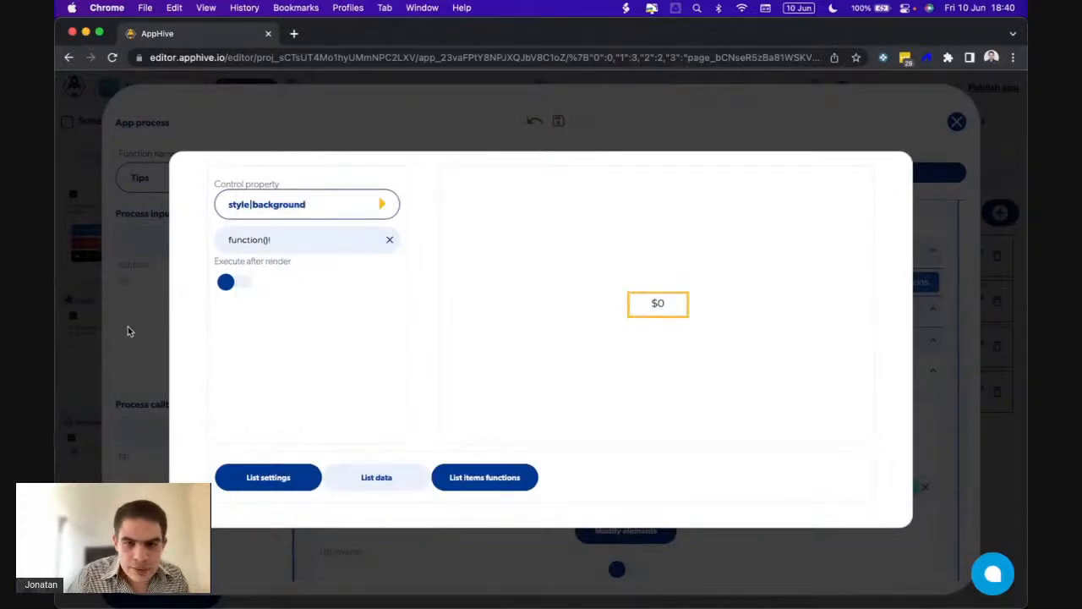
click(128, 330)
click(91, 341)
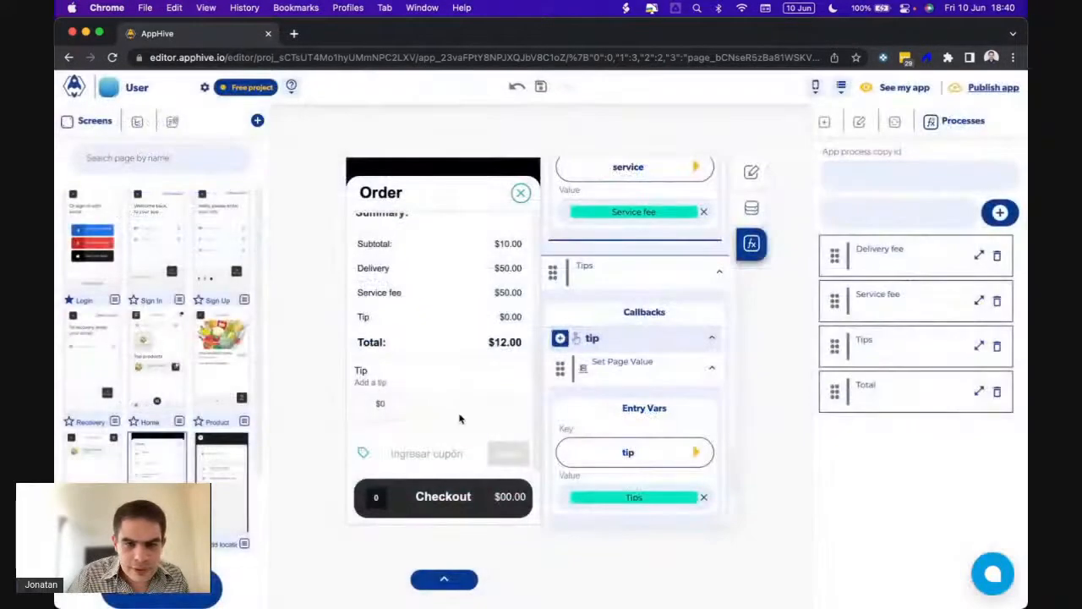
Set the $0 tip container's background colour to the white shade 50 of the third palette colour
click(404, 412)
click(404, 419)
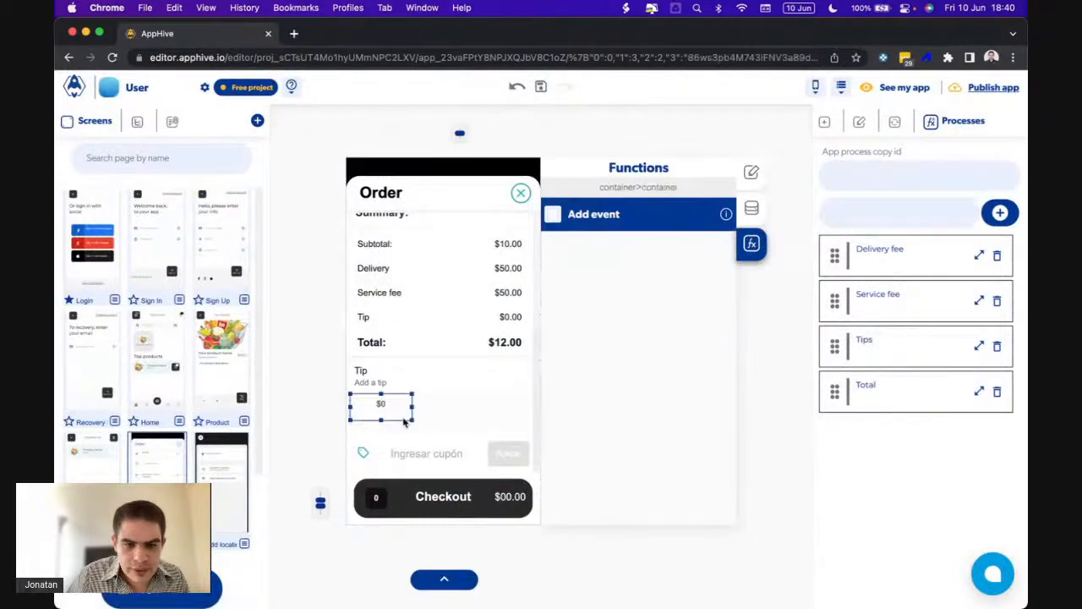
click(751, 171)
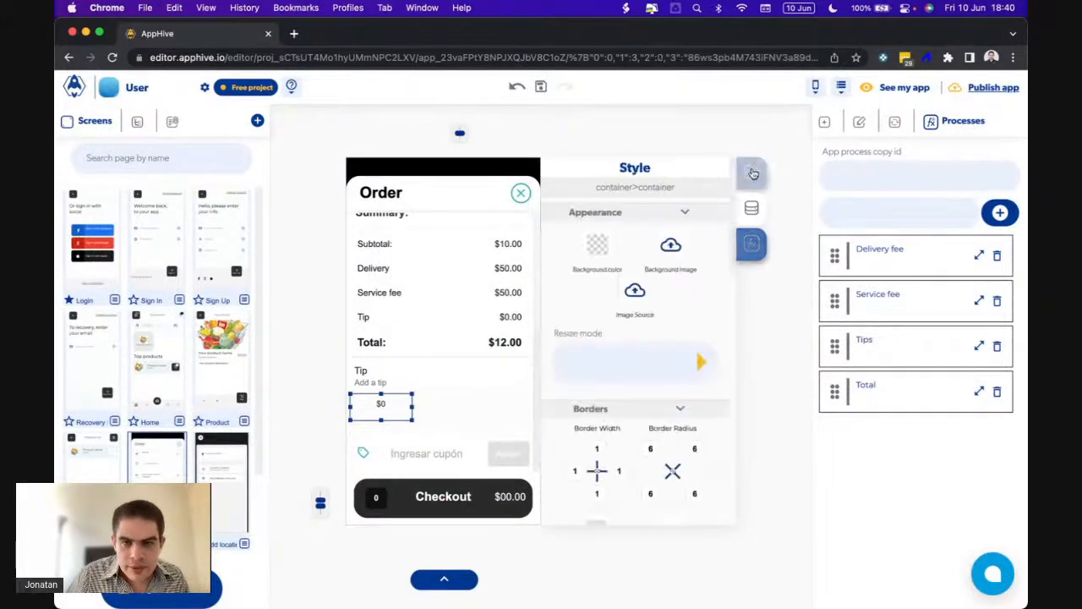
click(597, 245)
click(591, 302)
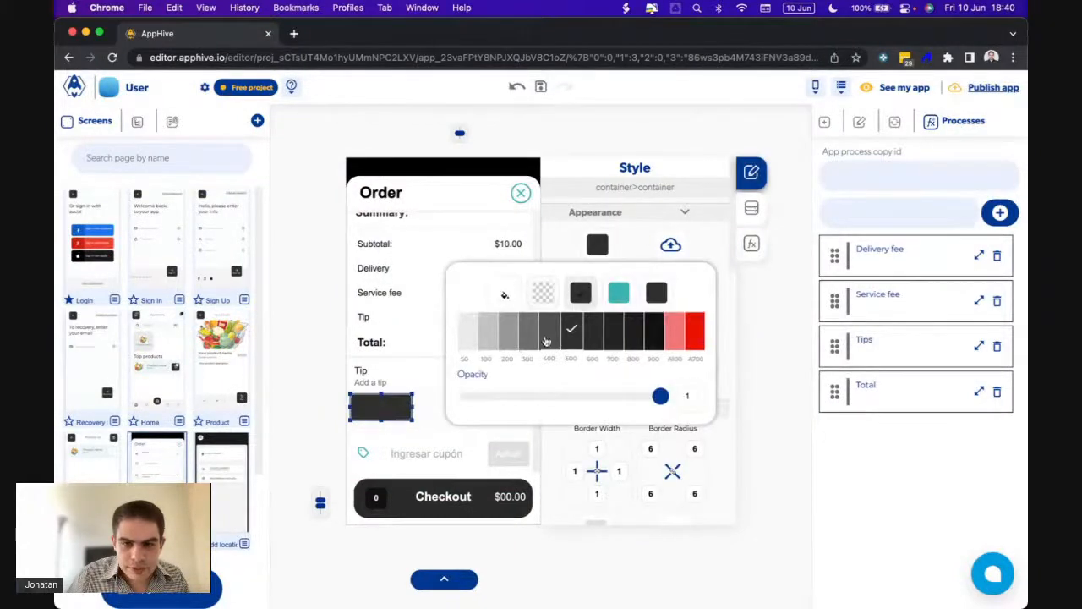
click(470, 330)
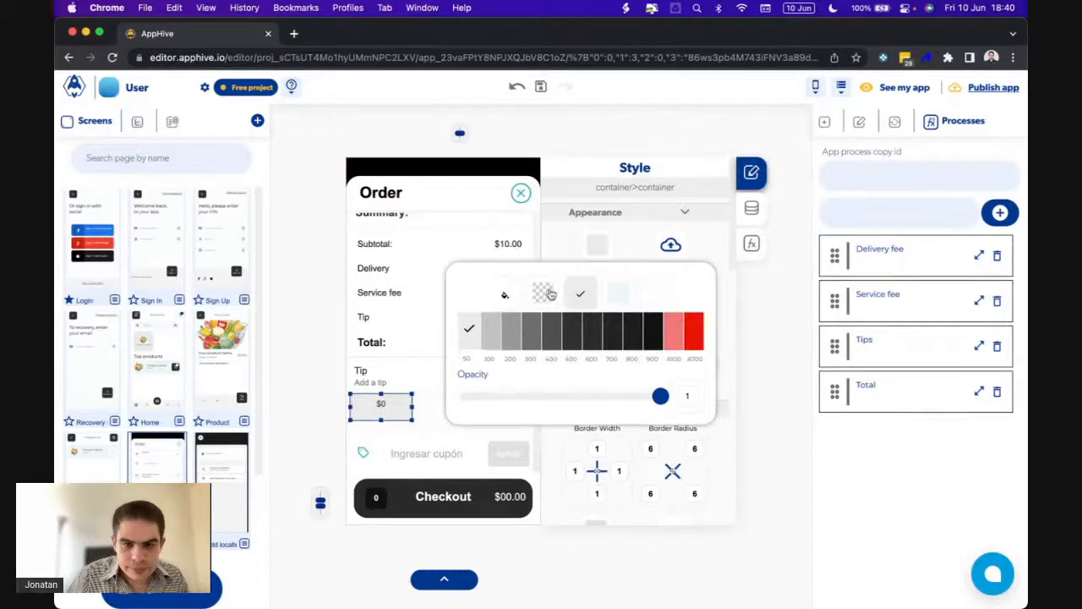
click(657, 294)
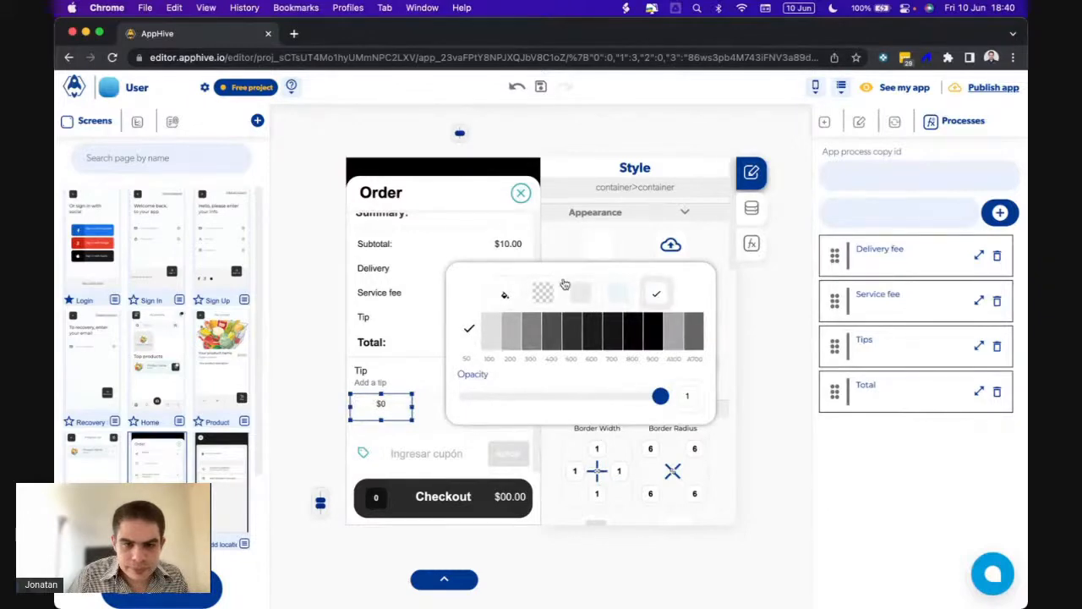
click(643, 247)
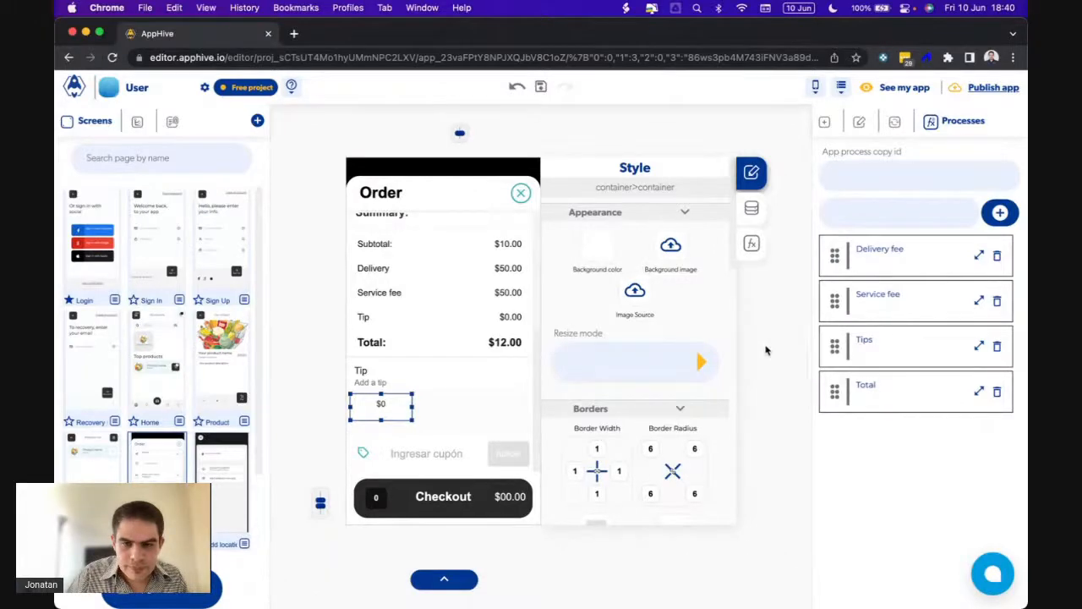
Open the Tips process for editing from the Checkout screen's onLoad functions
click(751, 247)
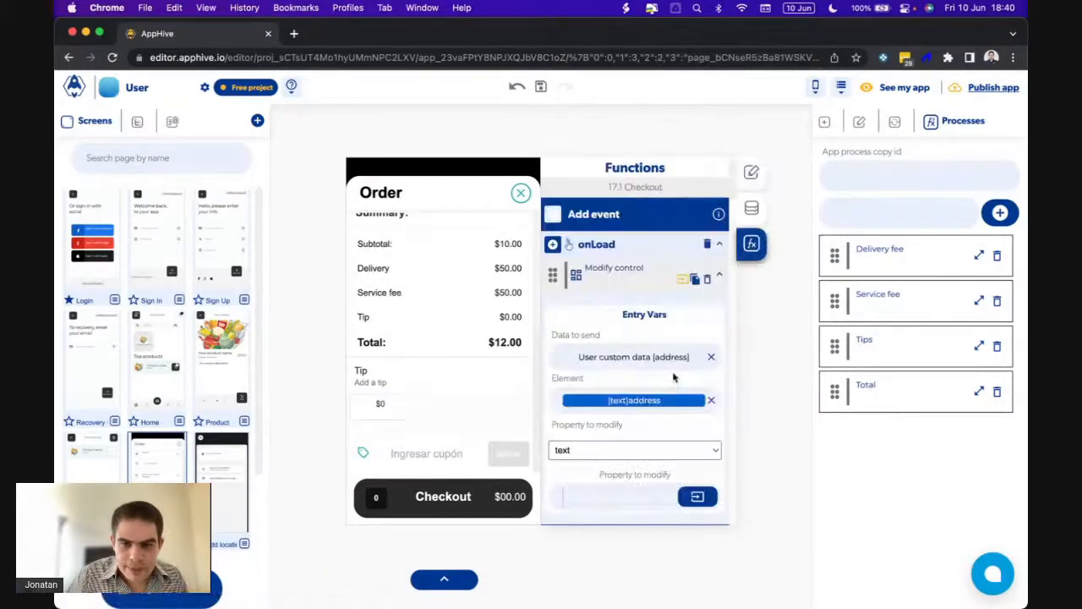
scroll(674, 378, down, 3)
scroll(674, 378, down, 5)
scroll(674, 378, up, 1)
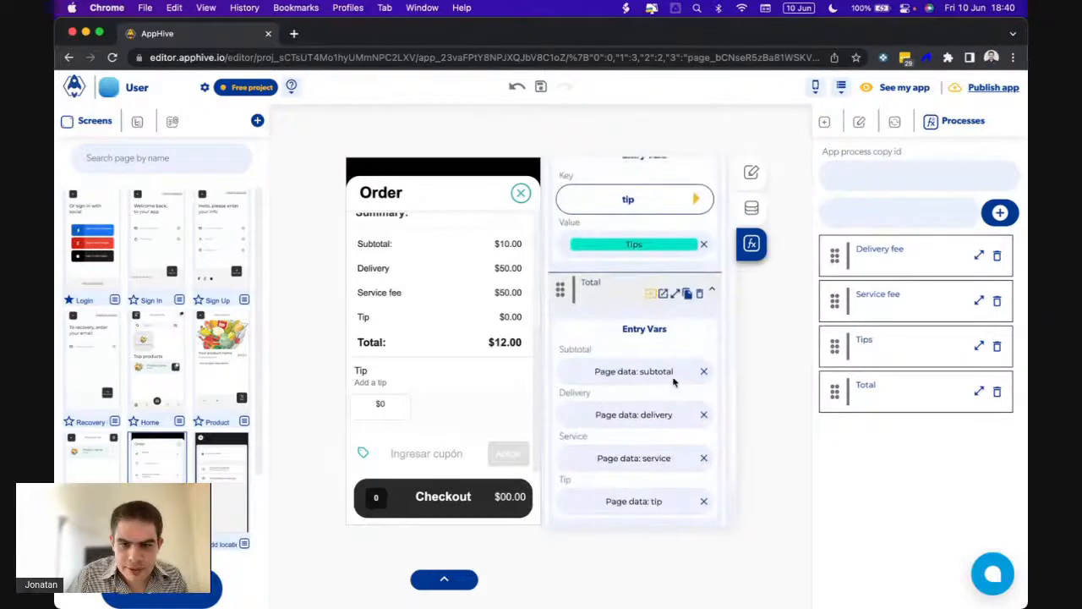
scroll(666, 296, up, 5)
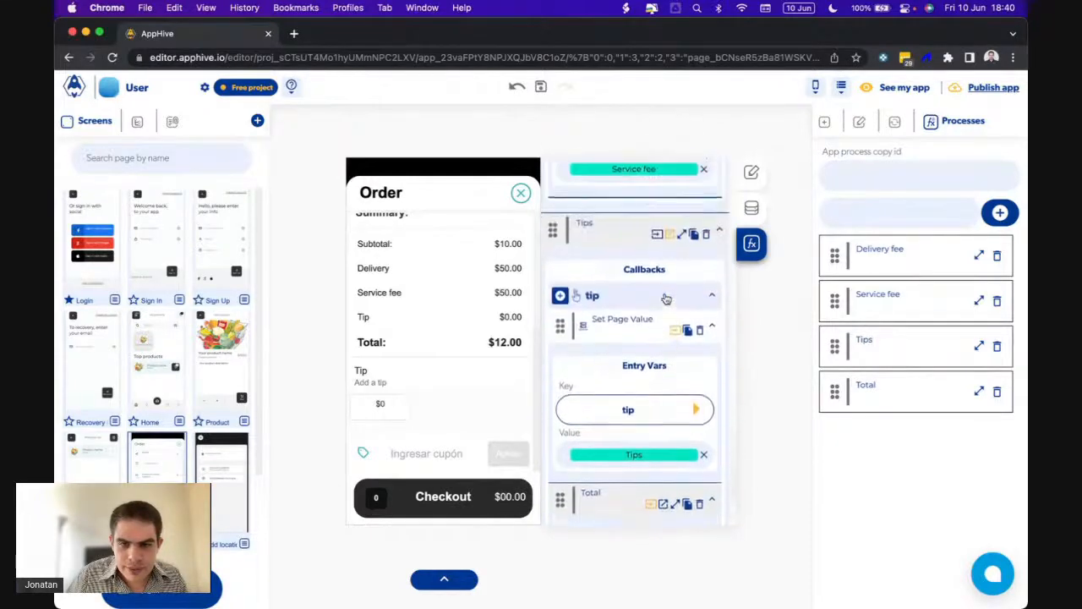
click(681, 260)
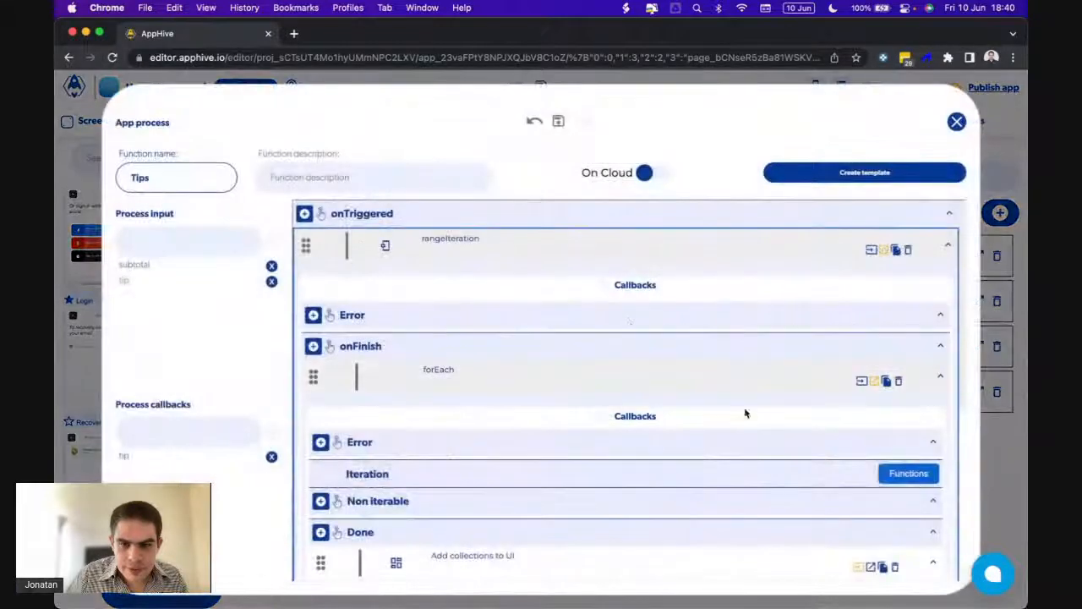
Open the list elements of Add collections to UI and show the $0 tip container's style|background property in the list data
scroll(761, 490, down, 4)
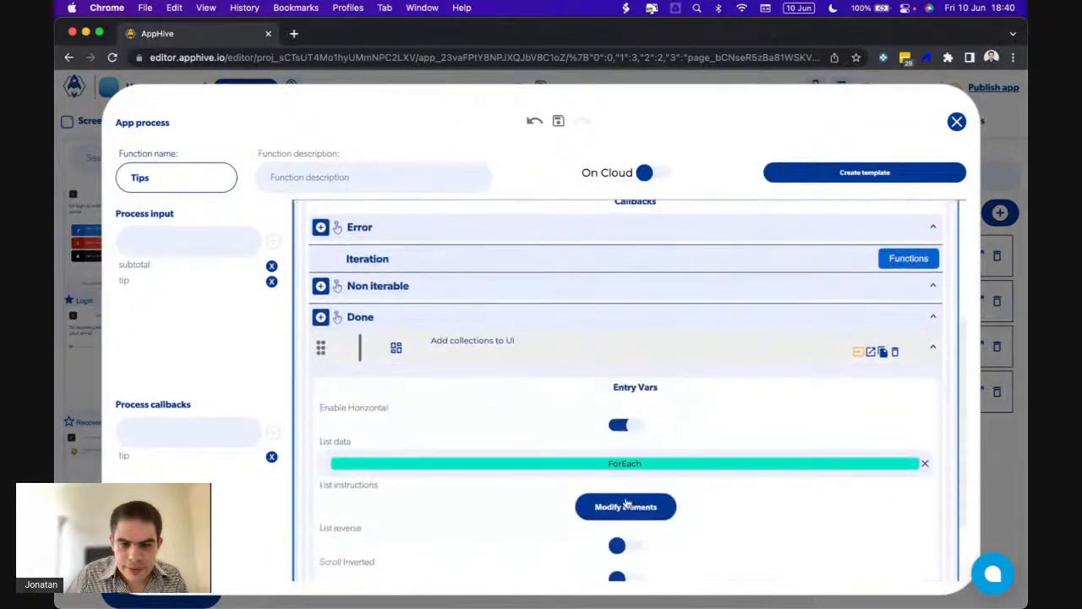
click(623, 505)
click(377, 486)
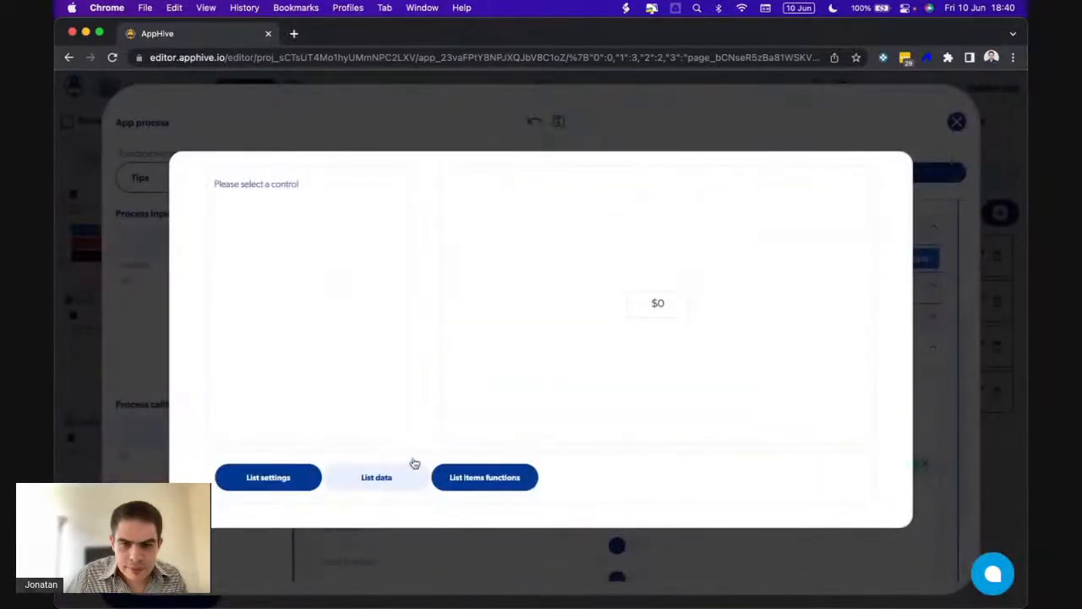
click(631, 316)
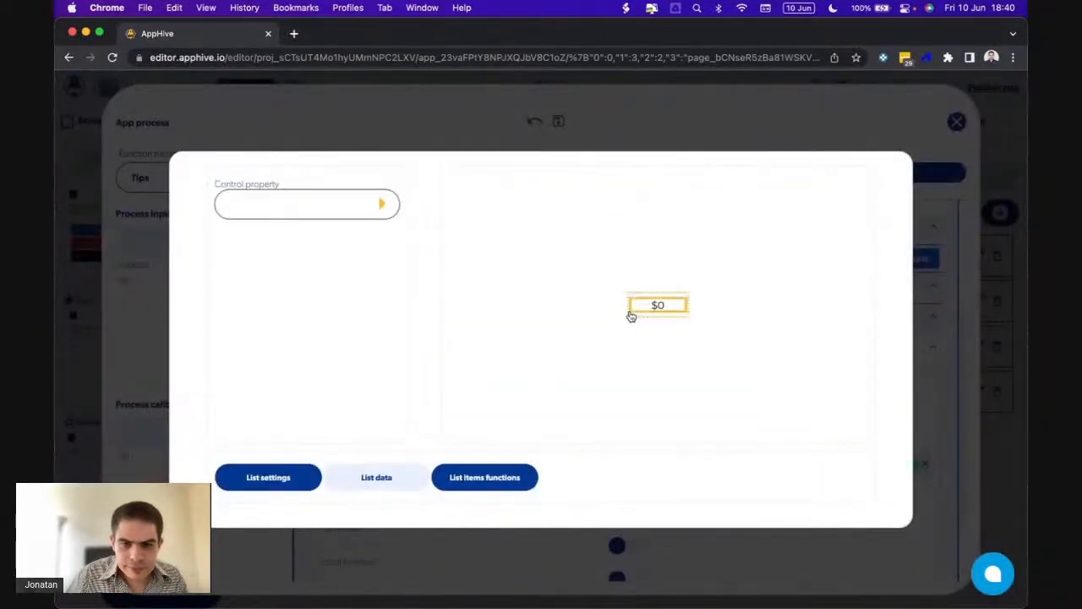
click(381, 205)
scroll(280, 285, down, 2)
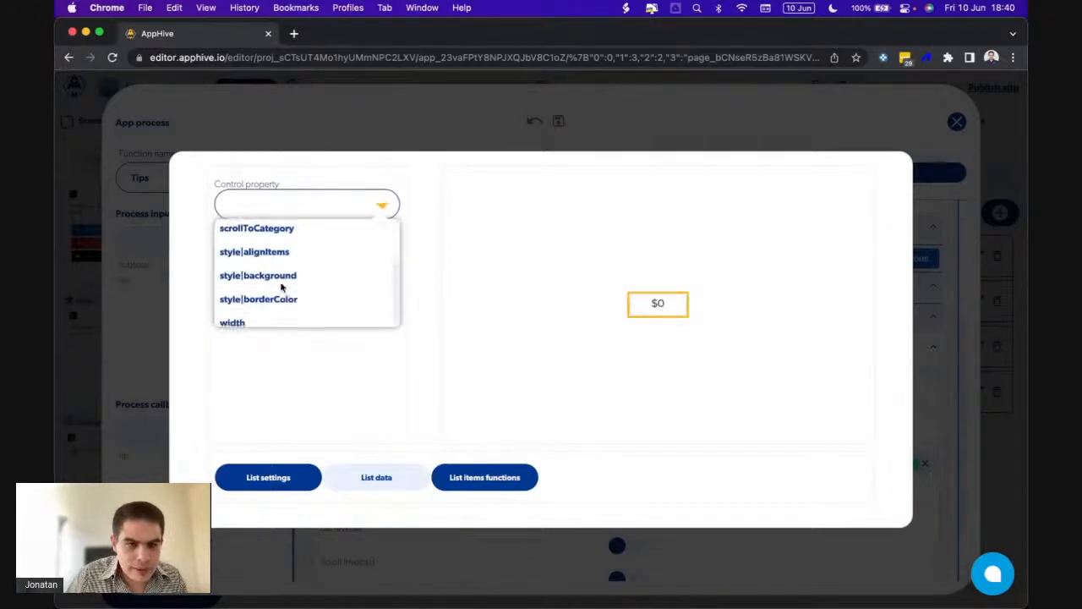
click(277, 274)
Review the background function's Conditional inputs and the return colours of its Is false and Is true branches
click(266, 242)
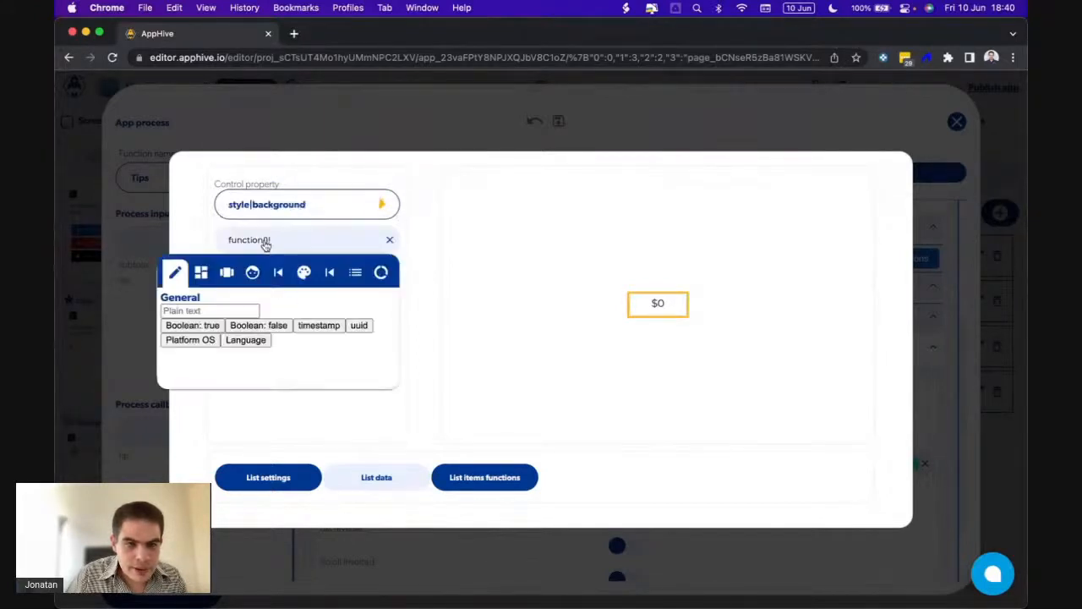
click(227, 272)
click(387, 300)
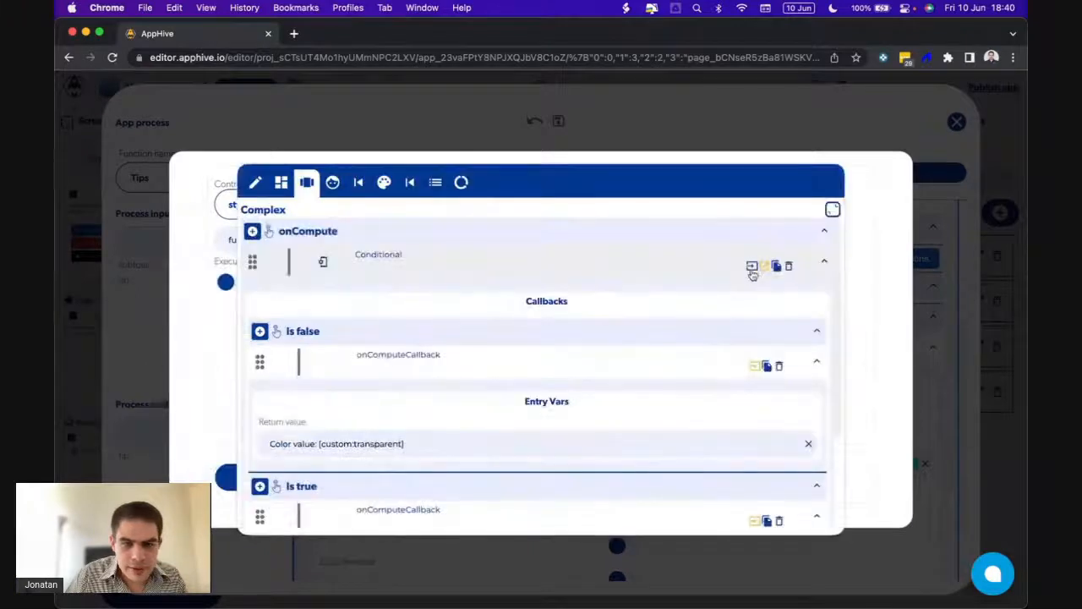
click(750, 266)
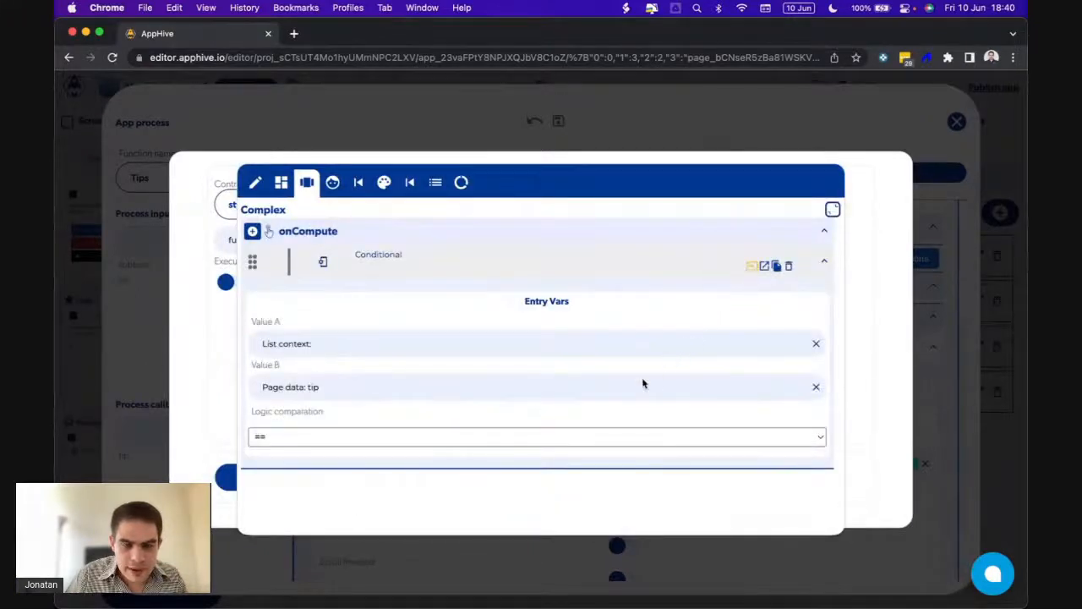
click(765, 266)
scroll(673, 373, down, 3)
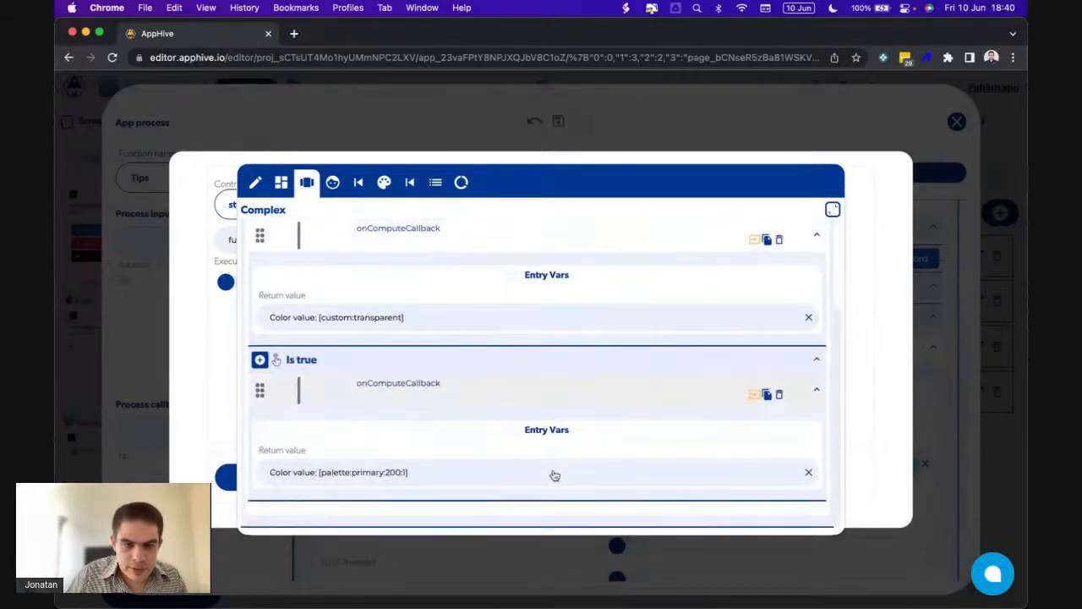
click(864, 245)
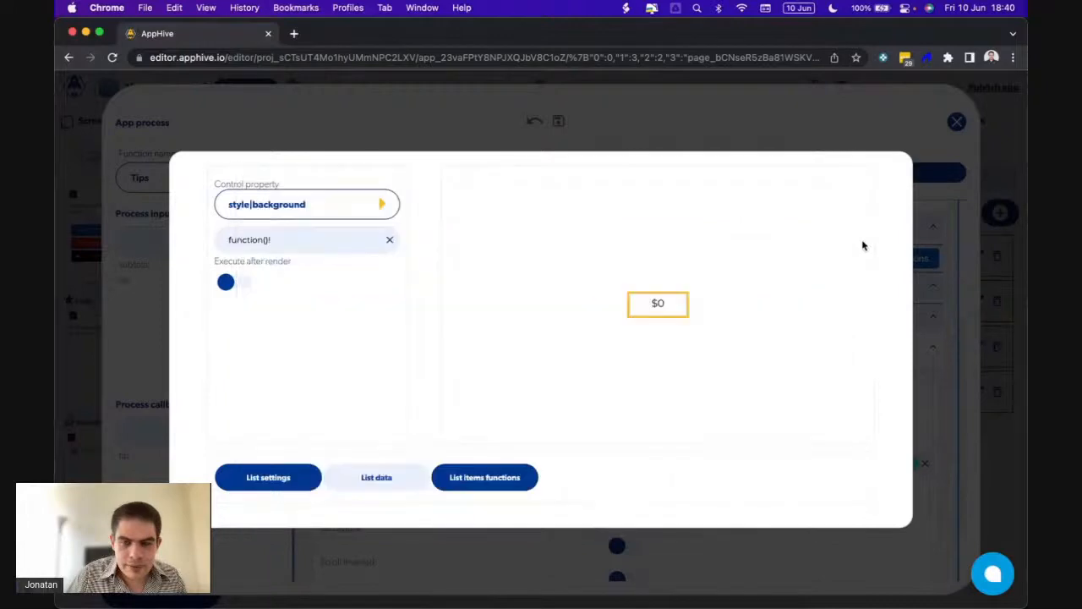
In the $0 container's list item functions, set the tip input of the onPress Tips process to the List context value
click(471, 479)
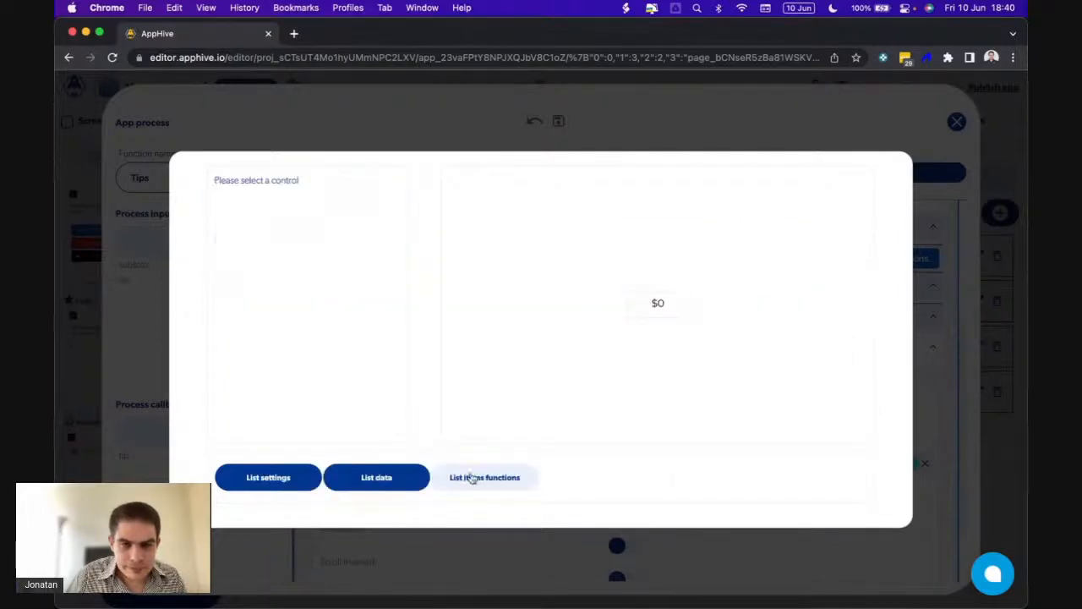
click(635, 298)
mouse_move(345, 289)
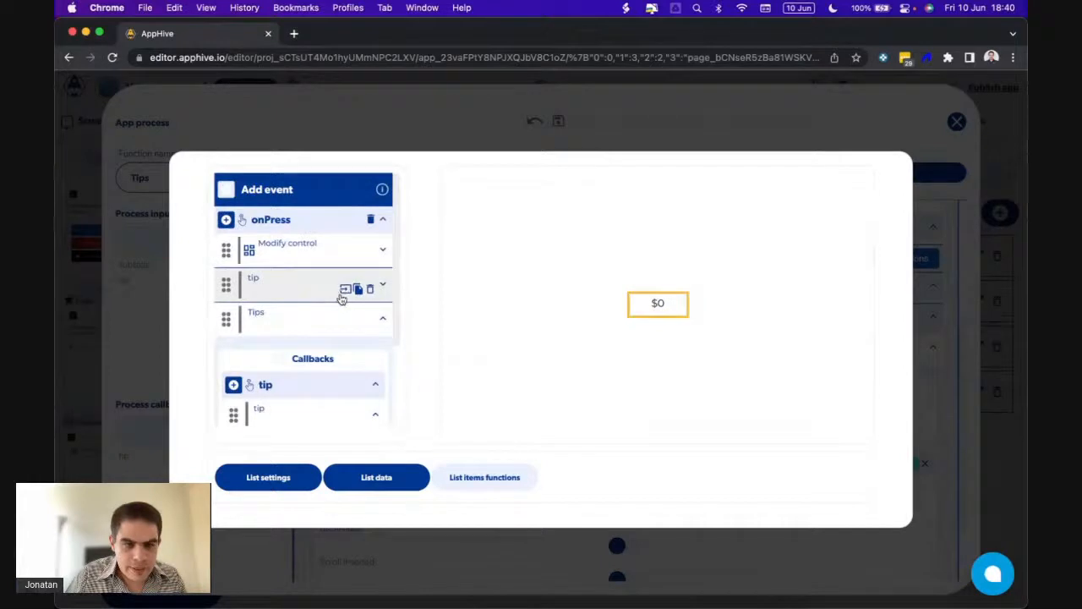
click(317, 330)
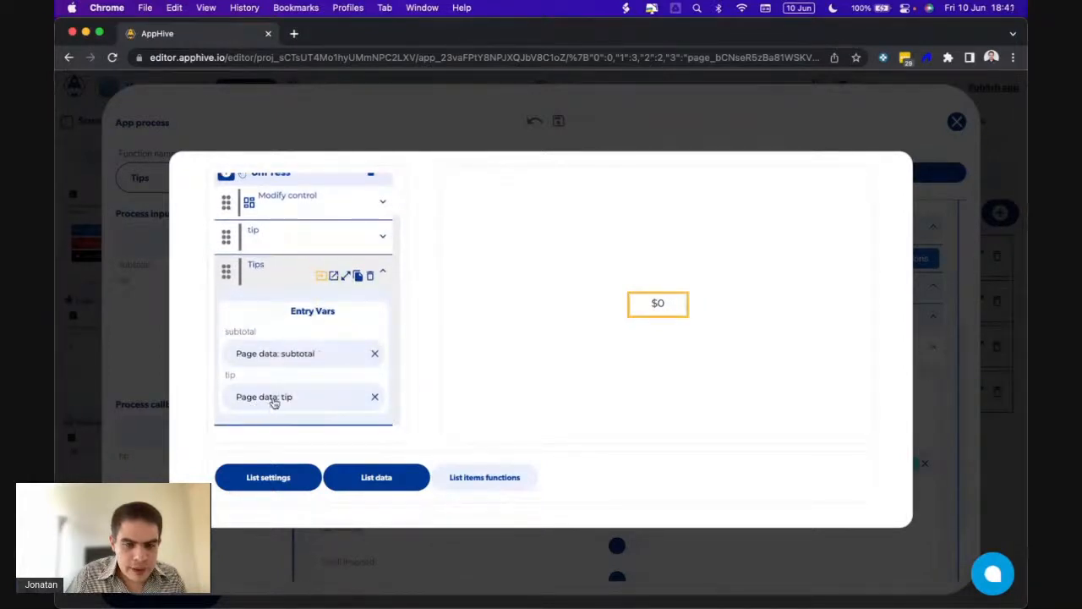
click(273, 404)
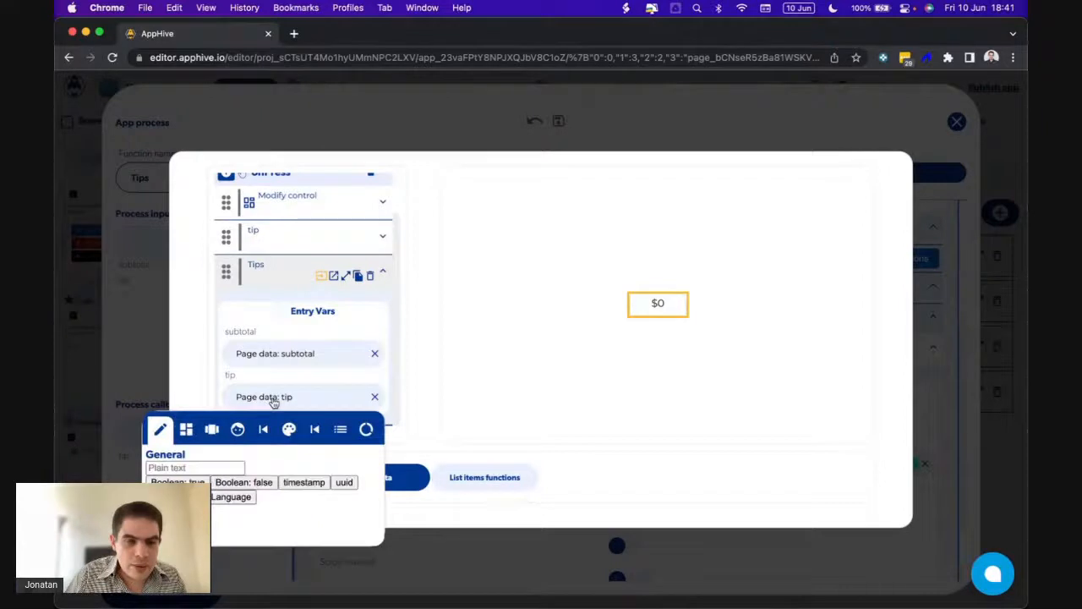
click(340, 430)
click(359, 467)
click(321, 378)
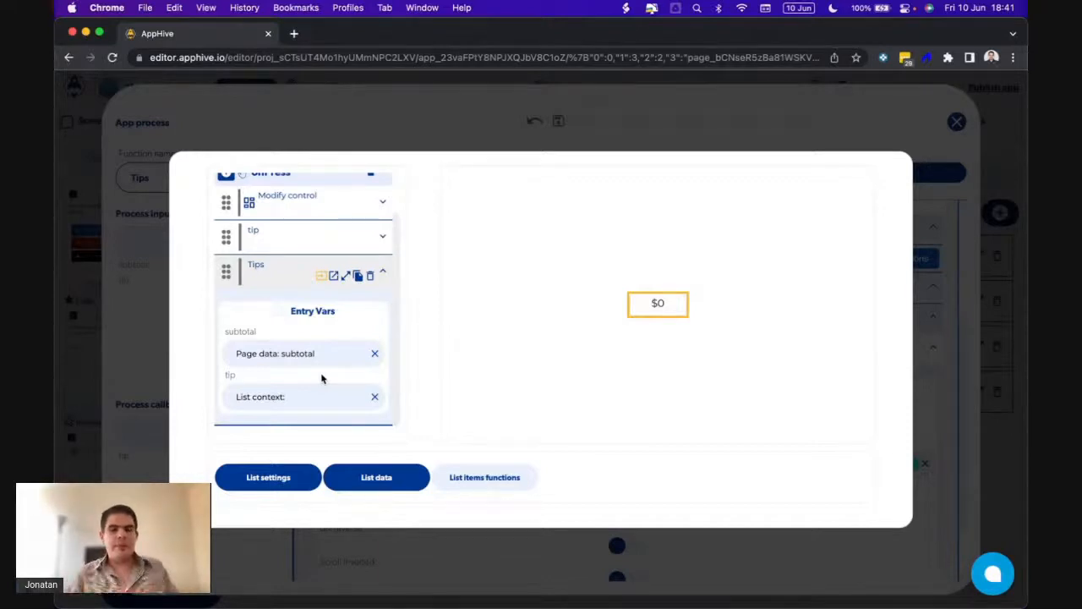
Check the tip highlight in the QuickTime Player phone preview, then return to Chrome and close the list editor and the Tips process
mouse_move(602, 580)
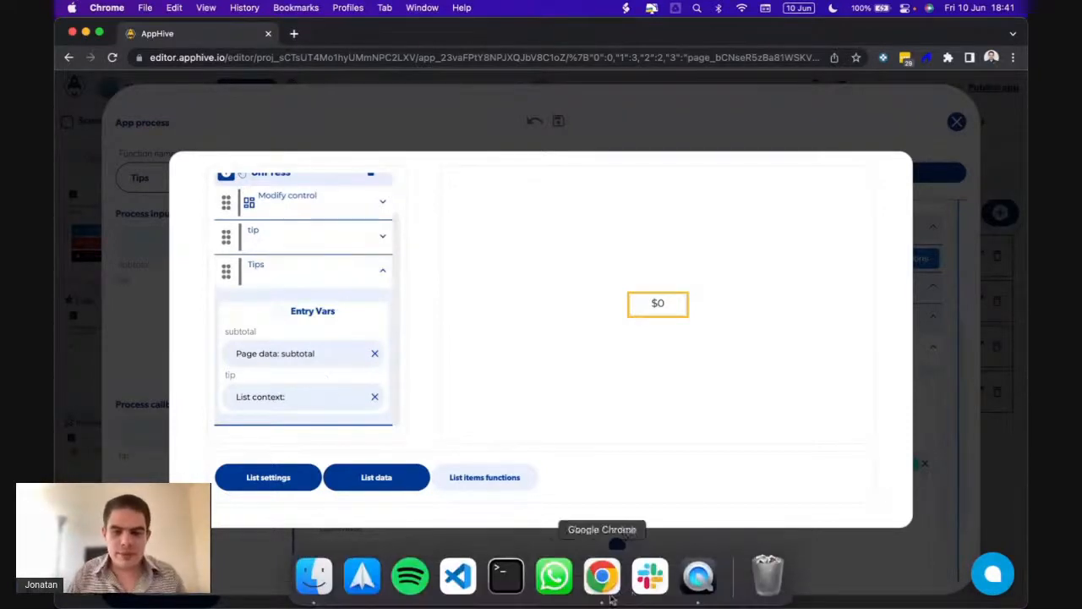
click(698, 580)
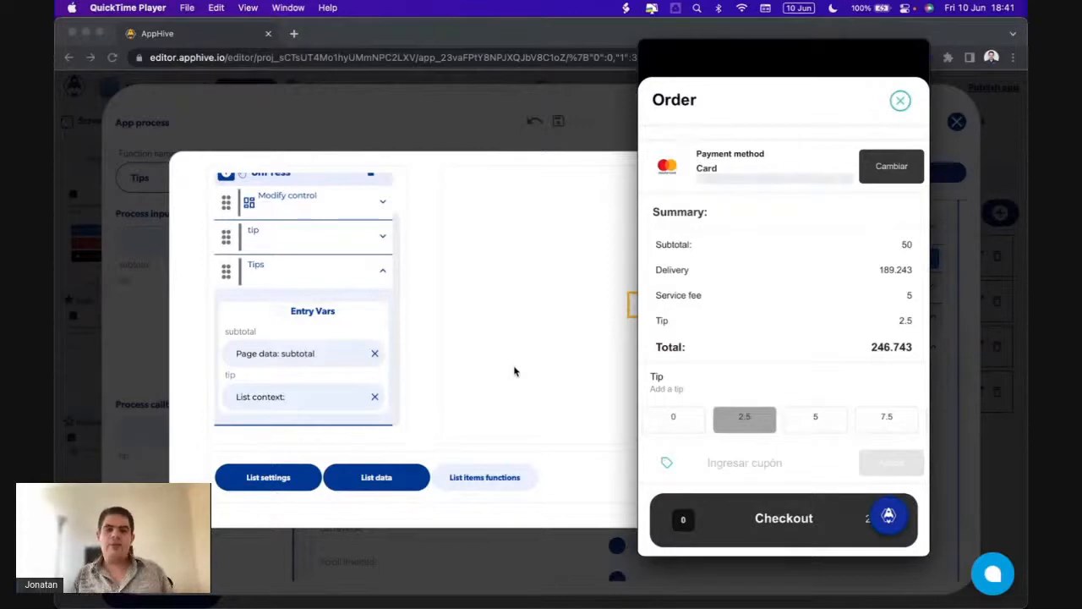
click(460, 138)
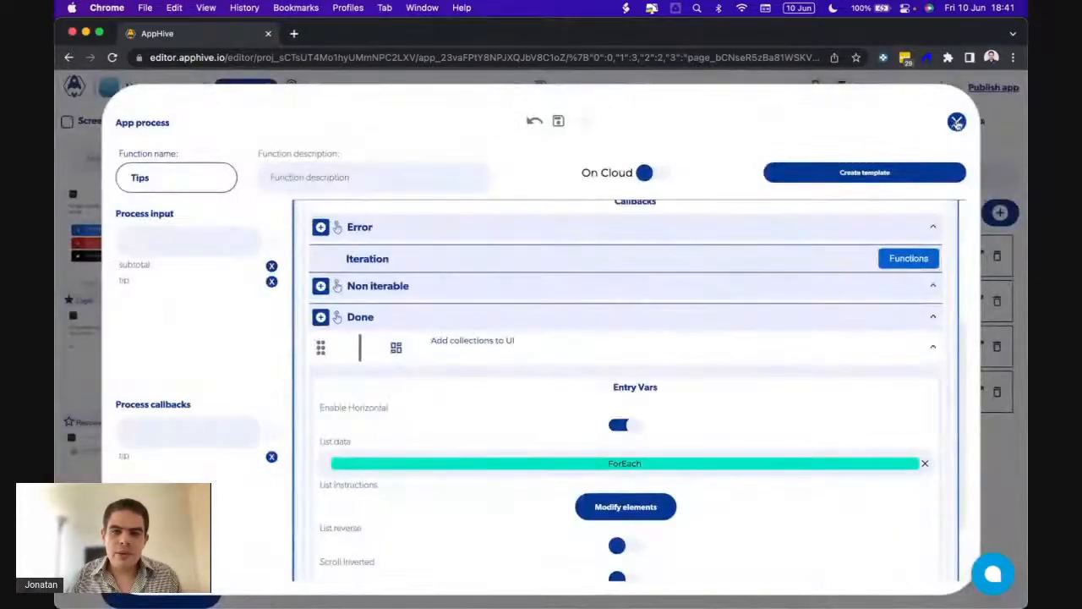
click(957, 122)
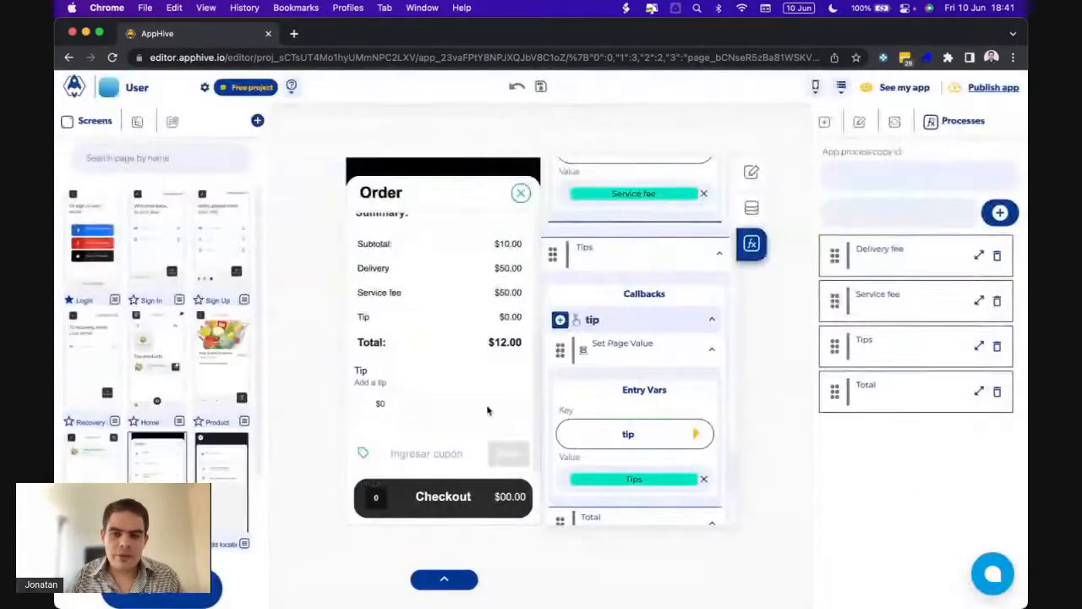
Open a complex compute function for the Tips process's tip input on the Order screen and add an Arithmetic operation
click(665, 262)
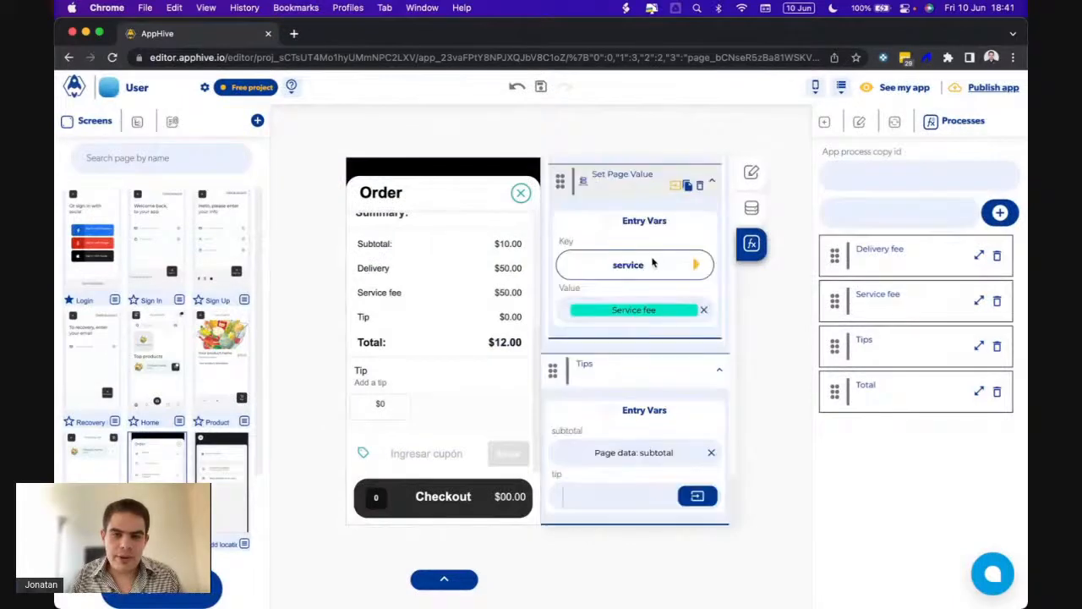
click(695, 497)
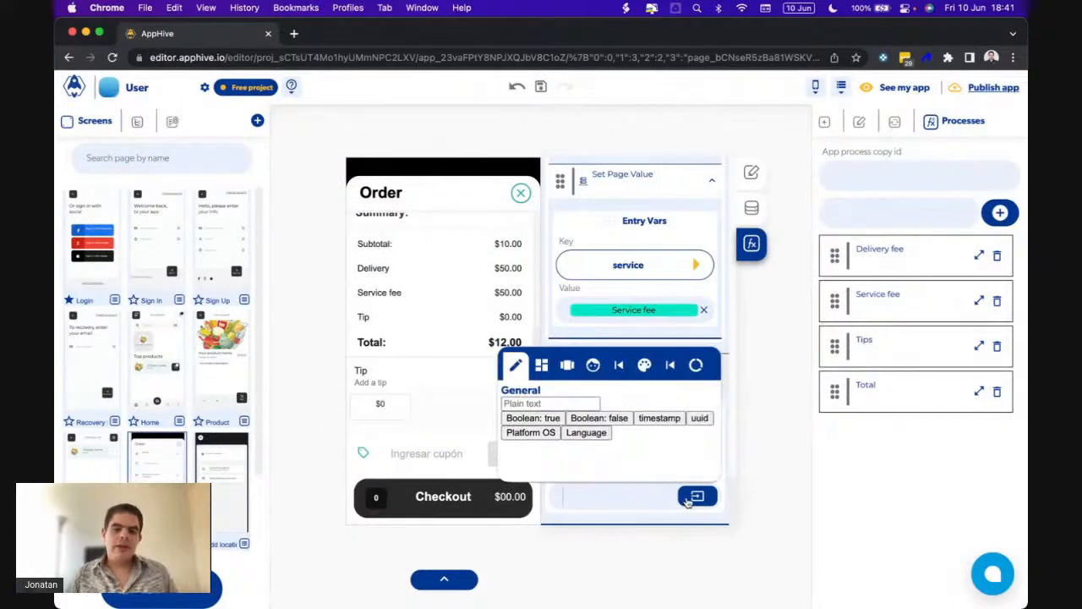
click(566, 367)
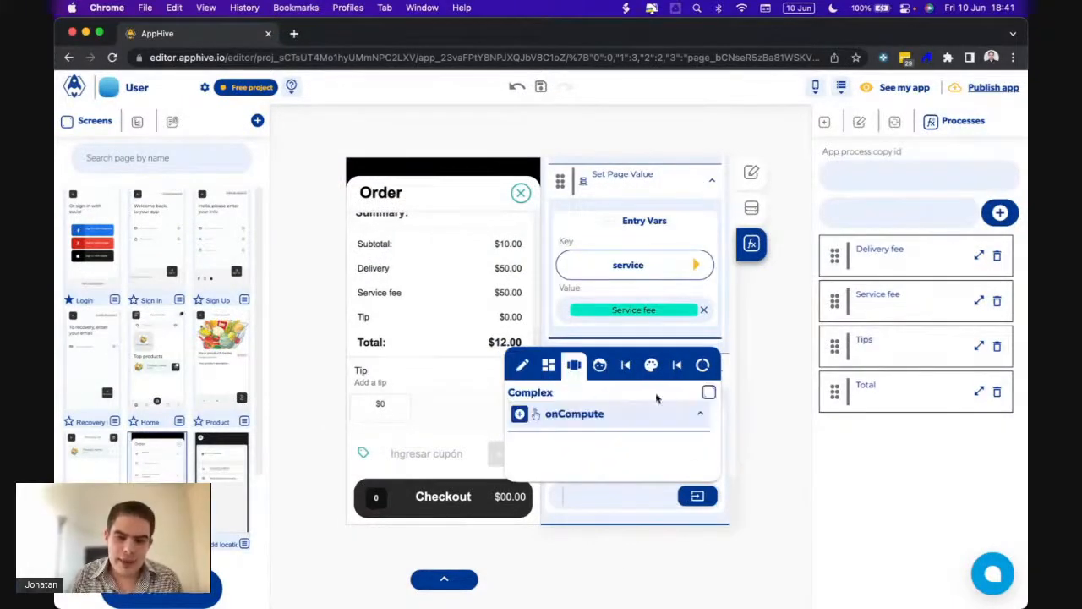
click(708, 398)
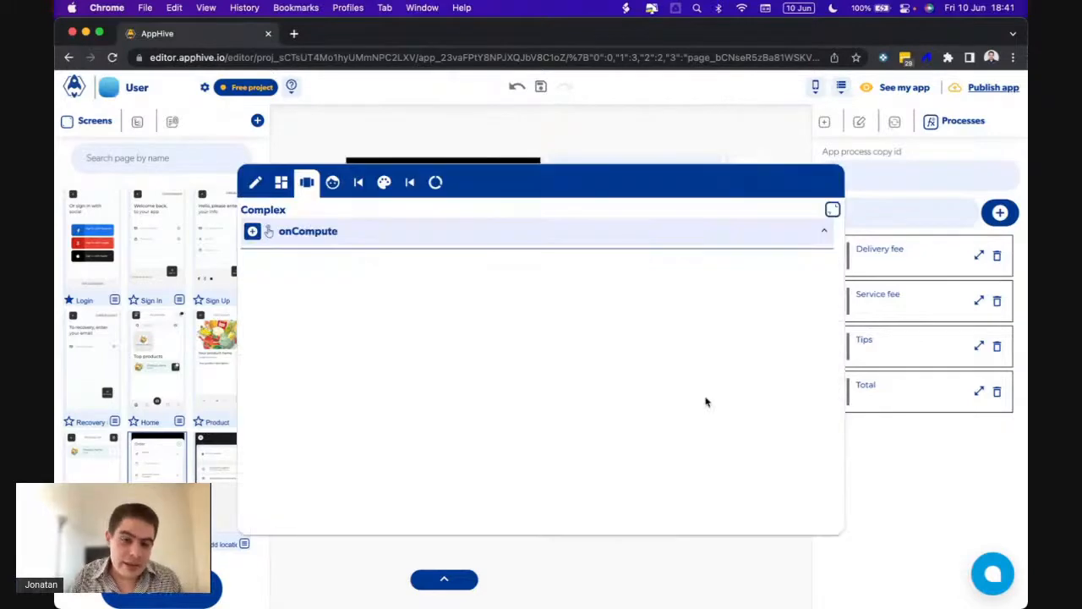
click(253, 233)
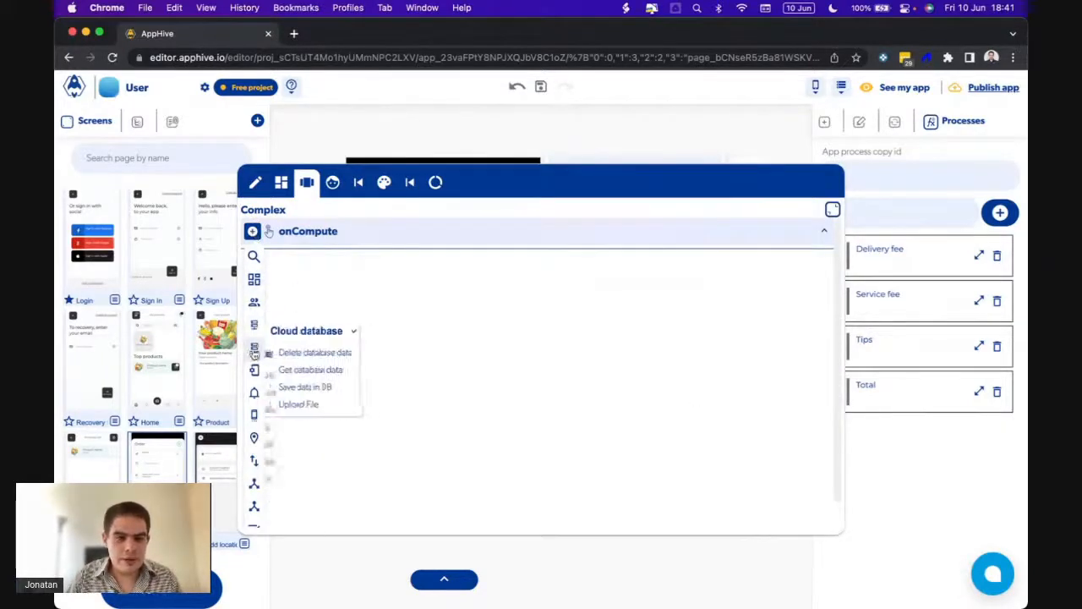
mouse_move(253, 370)
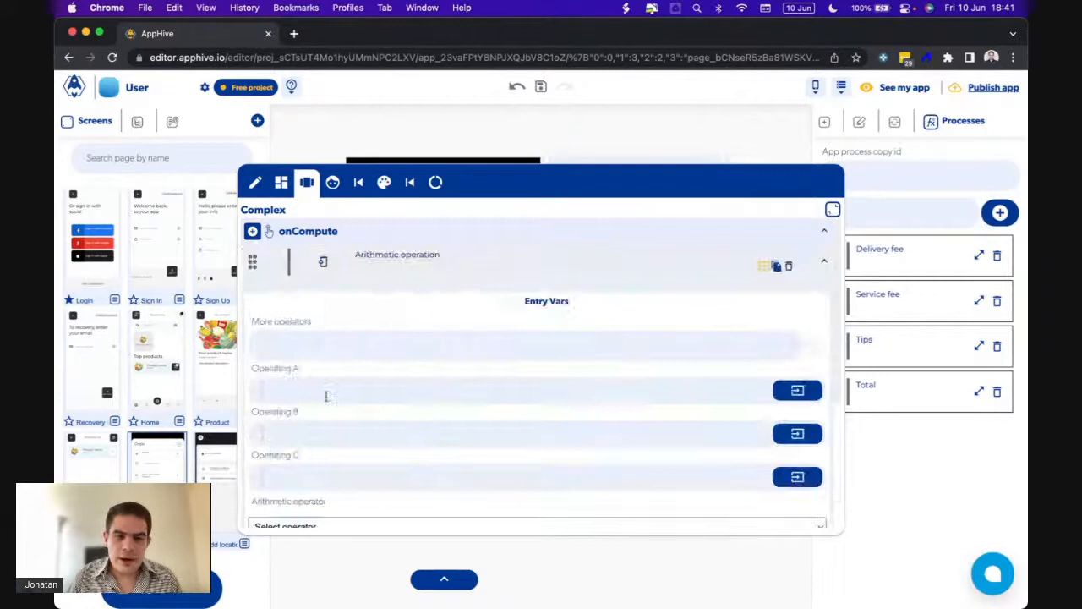
Set the Arithmetic operation to multiply Page data subtotal as Operating A by 0.1 as Operating B
click(798, 390)
click(801, 422)
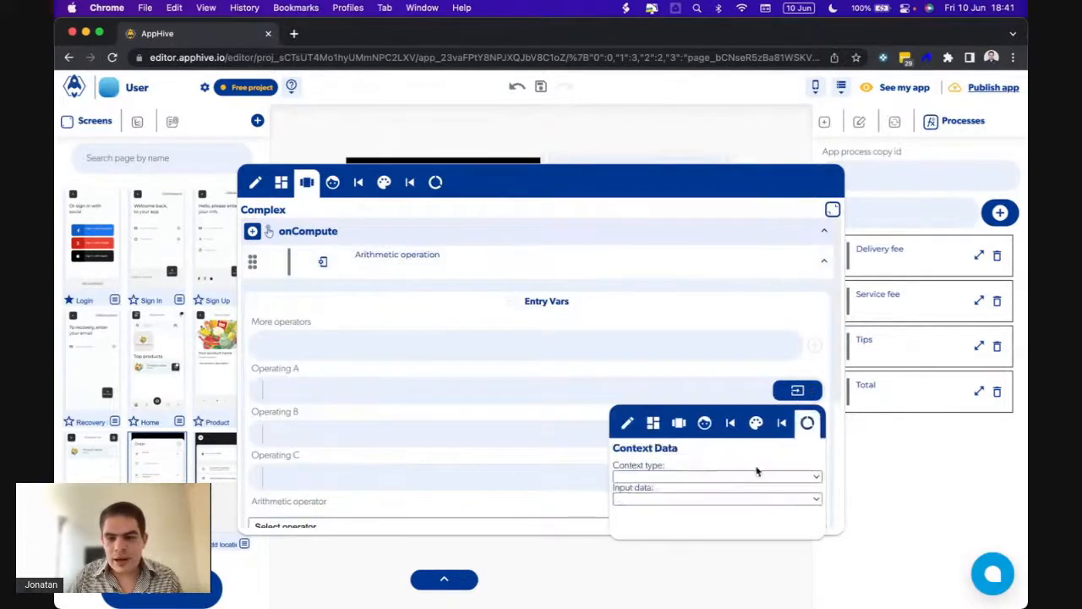
click(730, 483)
click(683, 508)
click(676, 499)
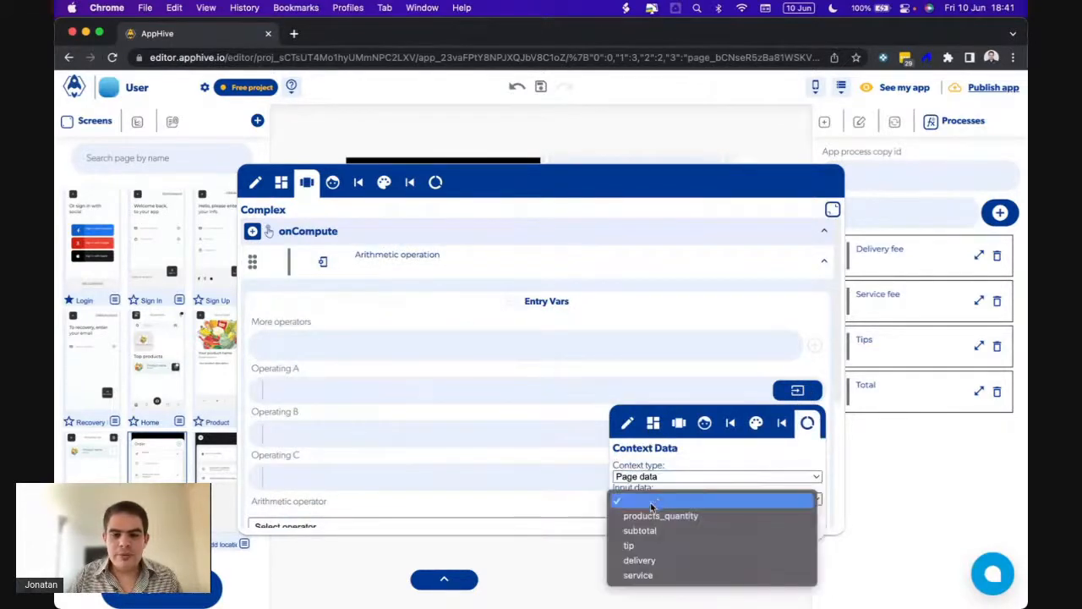
click(640, 525)
click(446, 436)
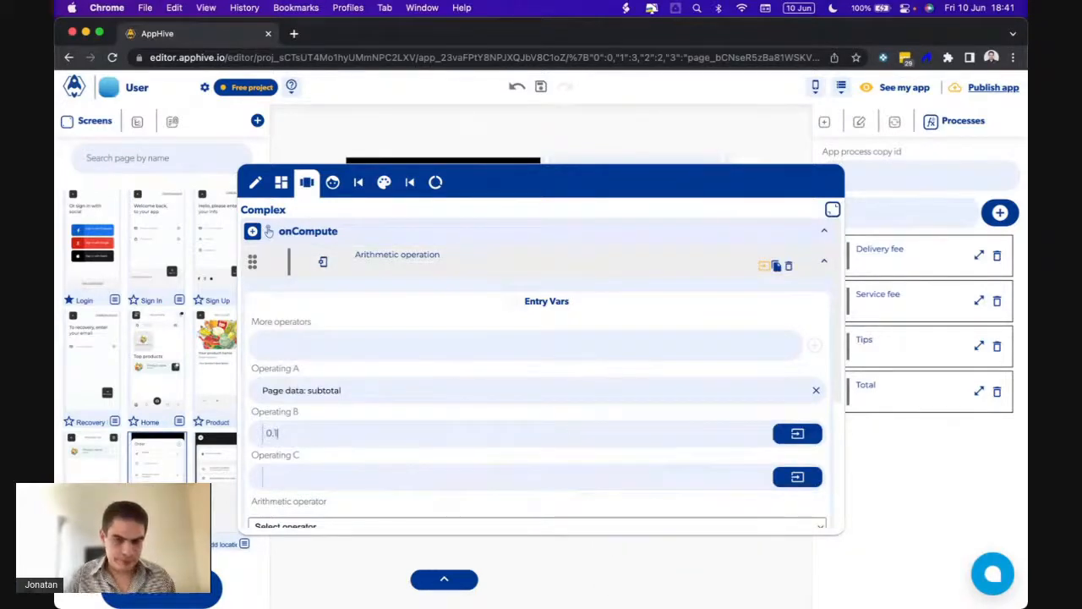
click(330, 525)
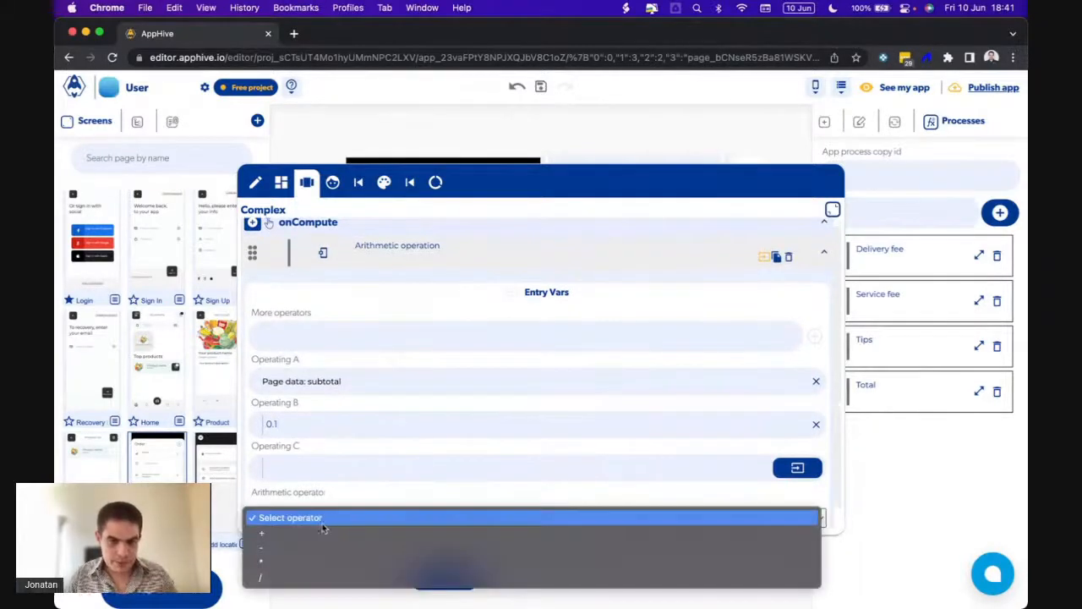
click(282, 561)
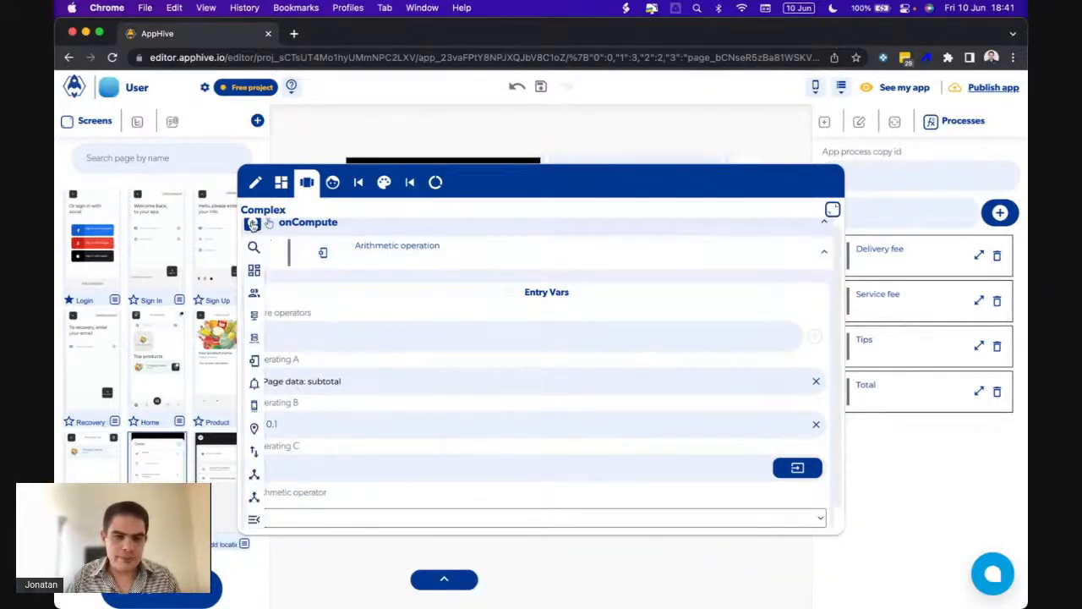
Add a compute callback that returns the Arithmetic operation's output, then close the tip input's function editor
scroll(257, 406, down, 2)
mouse_move(261, 515)
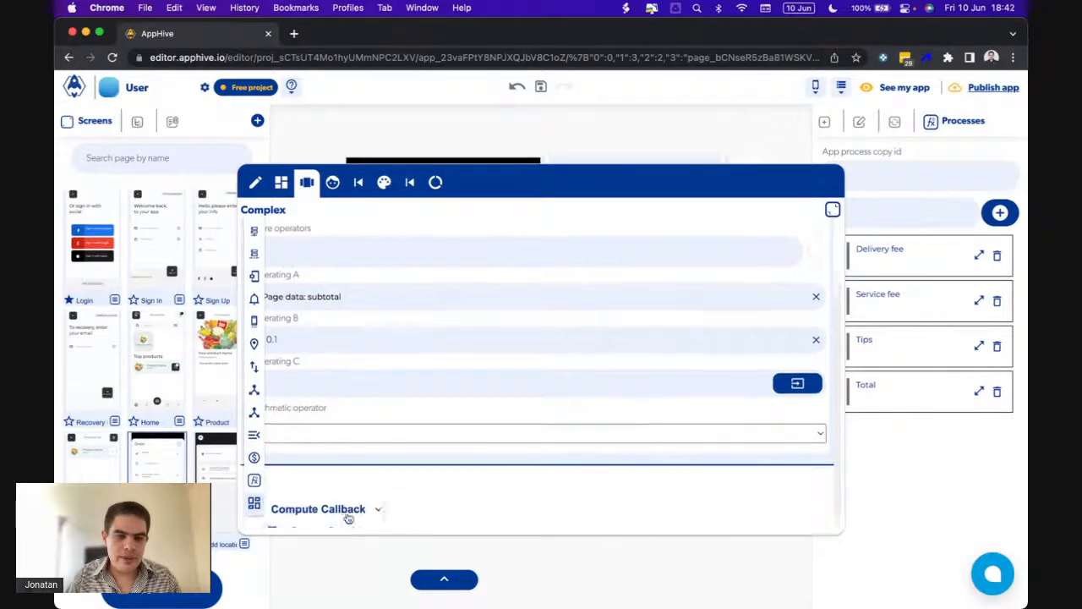
click(340, 516)
scroll(697, 497, down, 1)
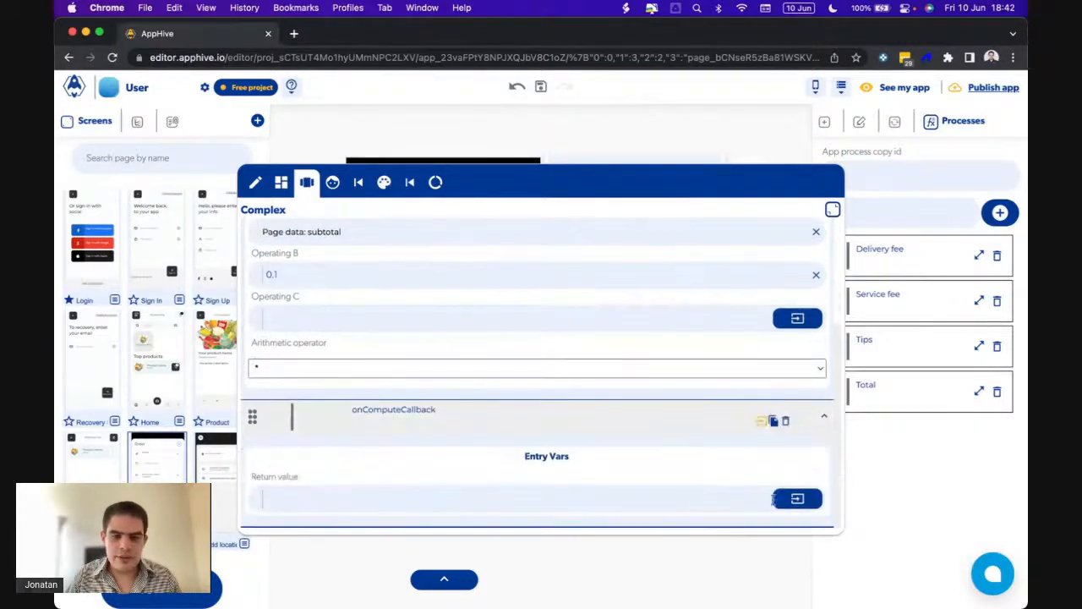
click(792, 504)
click(775, 370)
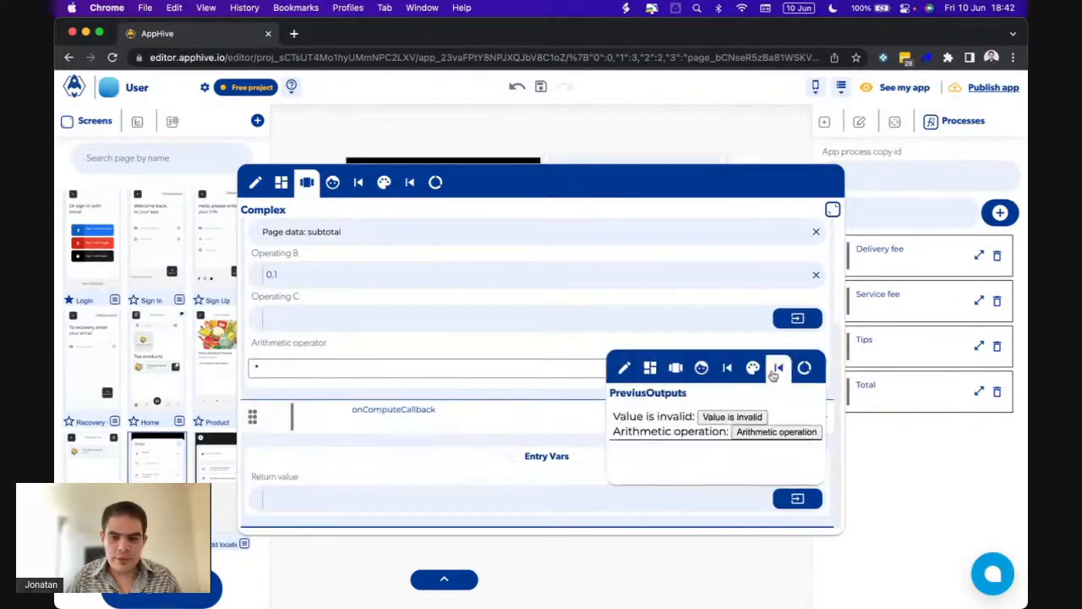
click(757, 432)
click(660, 545)
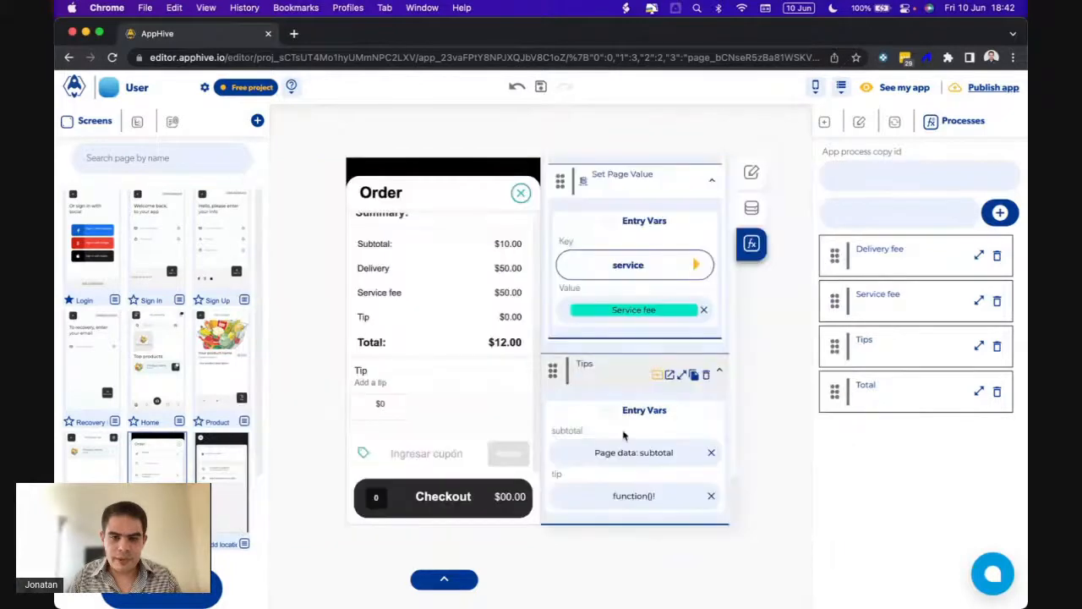
Switch to the QuickTime Player phone preview and check the tips and summary on the Order screen
mouse_move(761, 568)
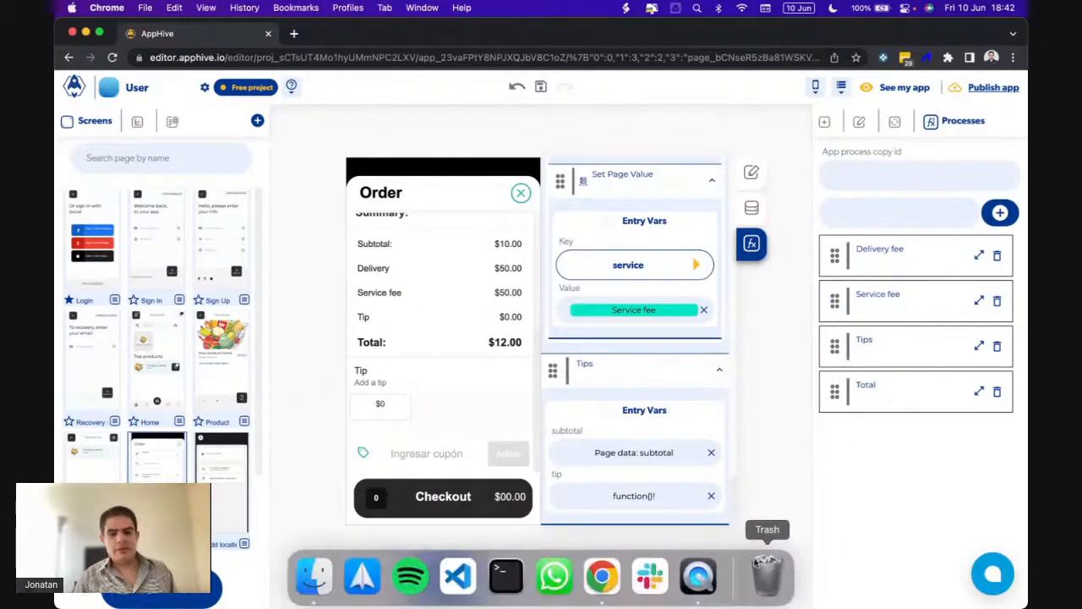
click(708, 576)
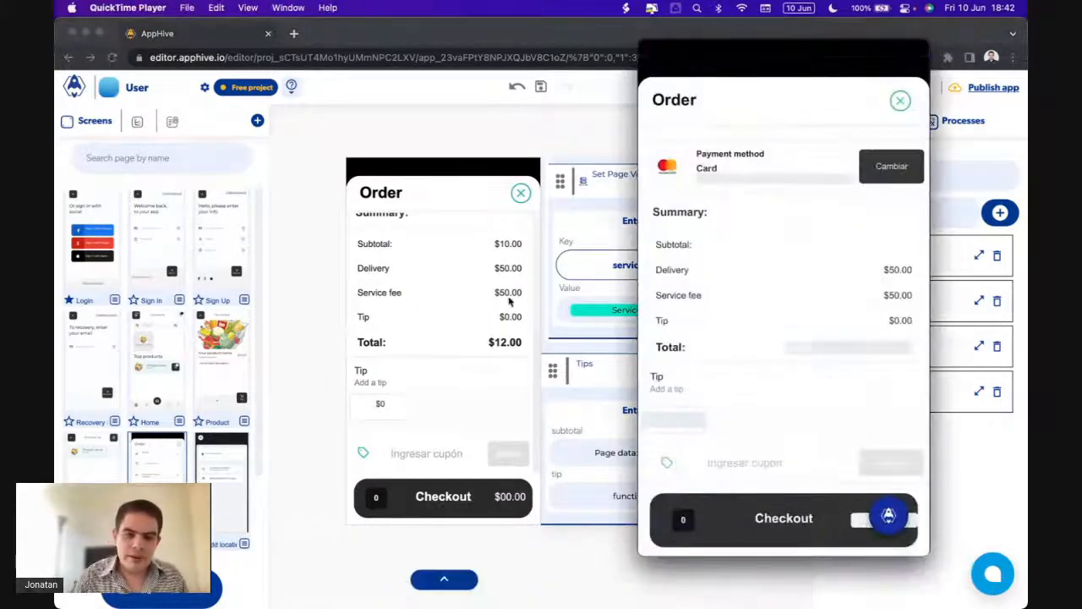
click(584, 378)
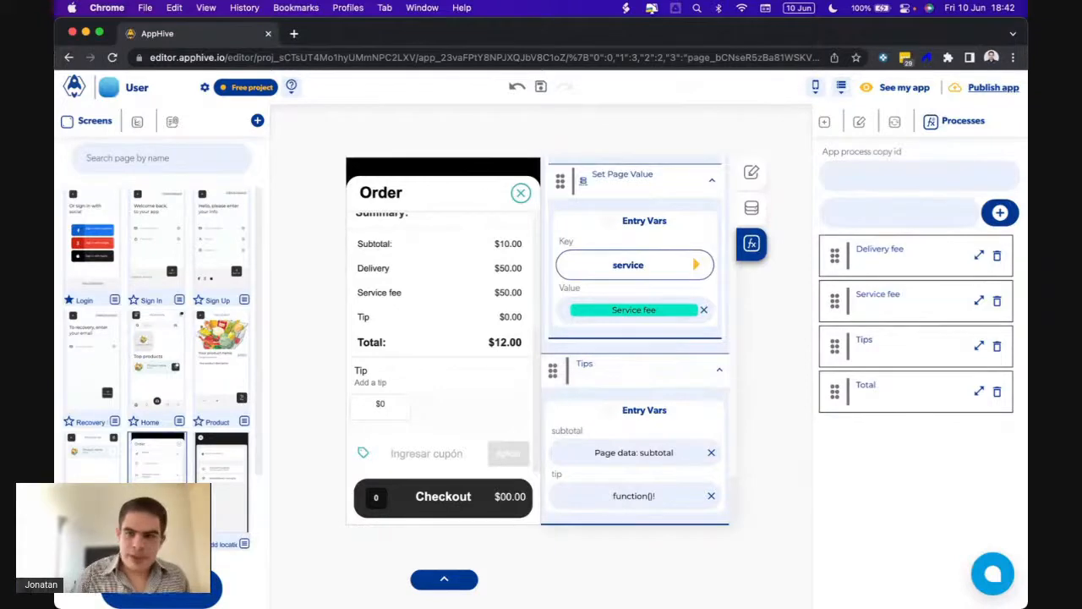
click(699, 575)
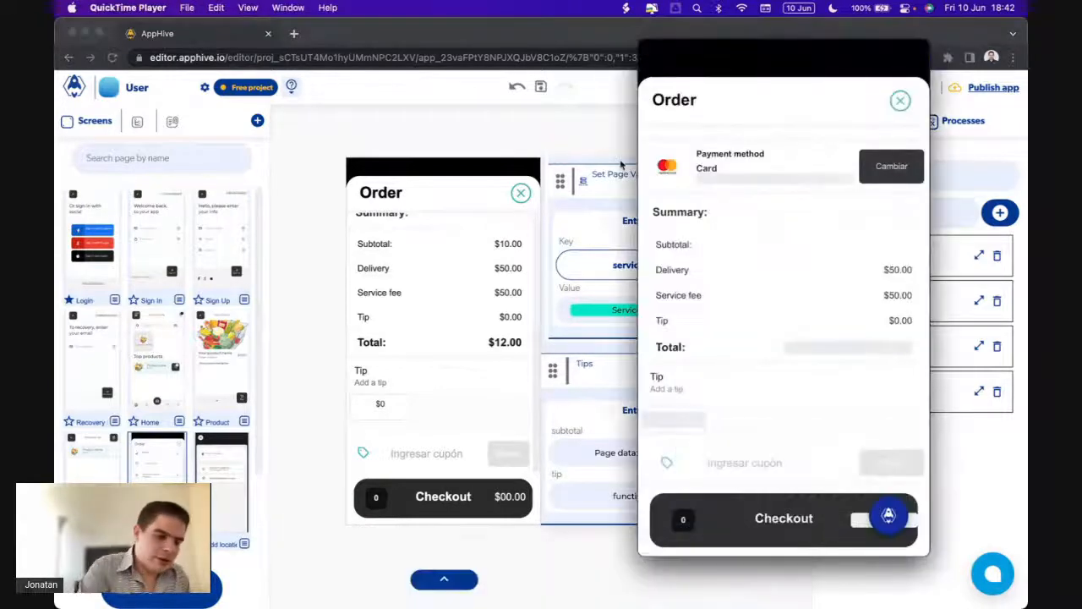